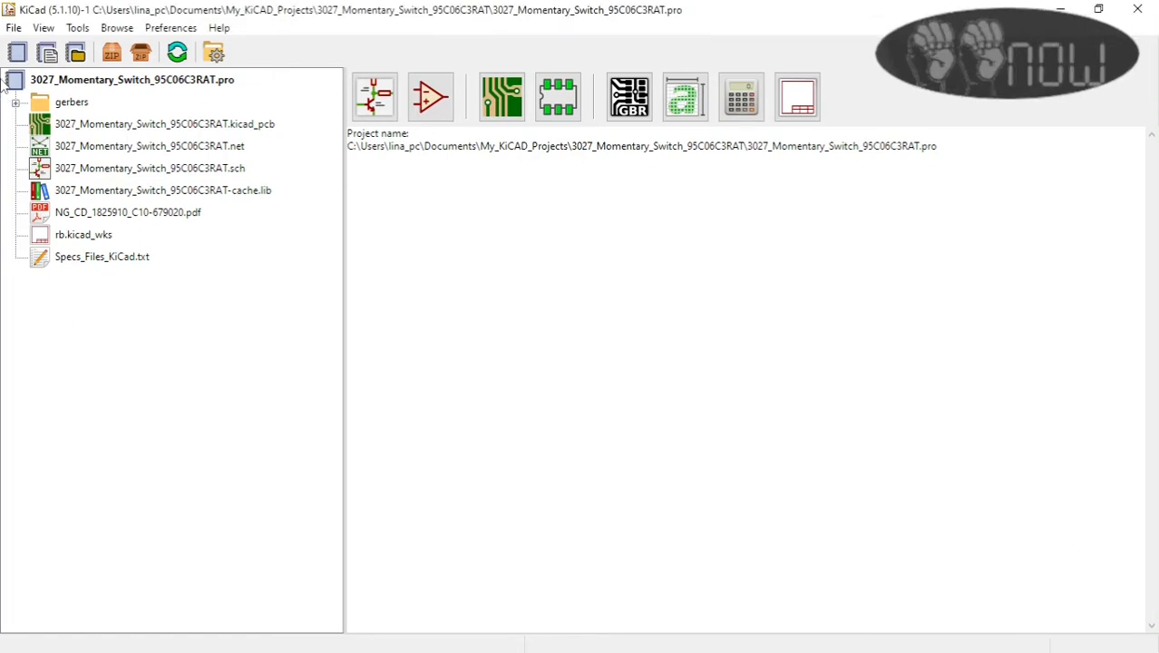
Step: Start a new project from the "Arduino as Uno" system template after viewing the available user templates
left_click(14, 28)
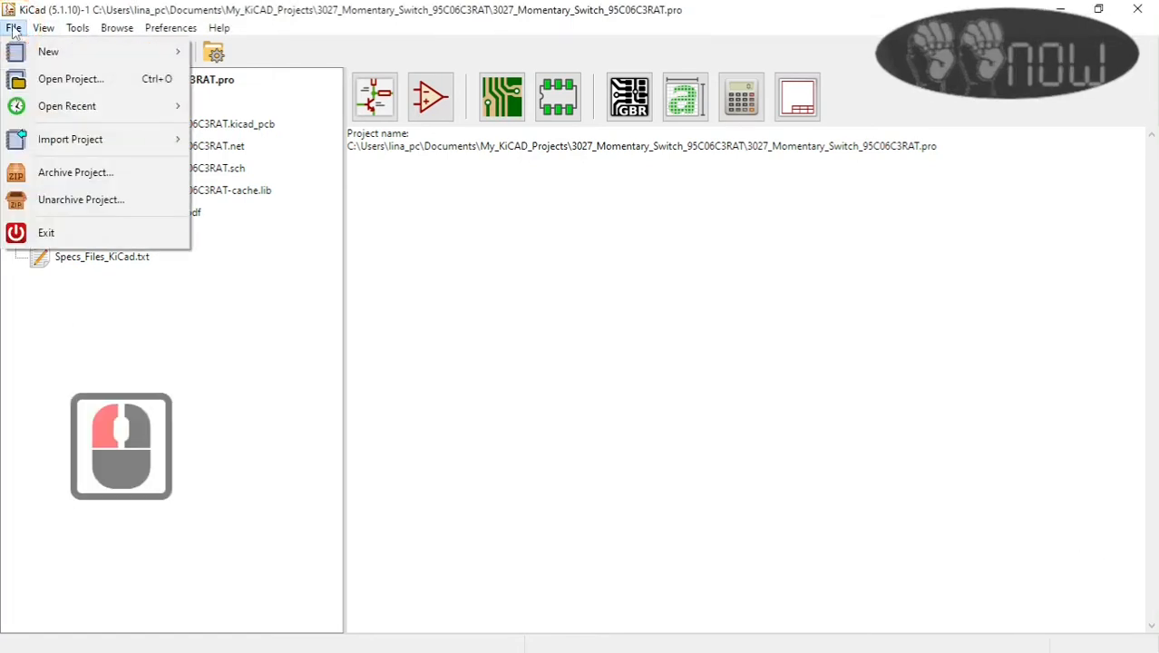
mouse_move(34, 58)
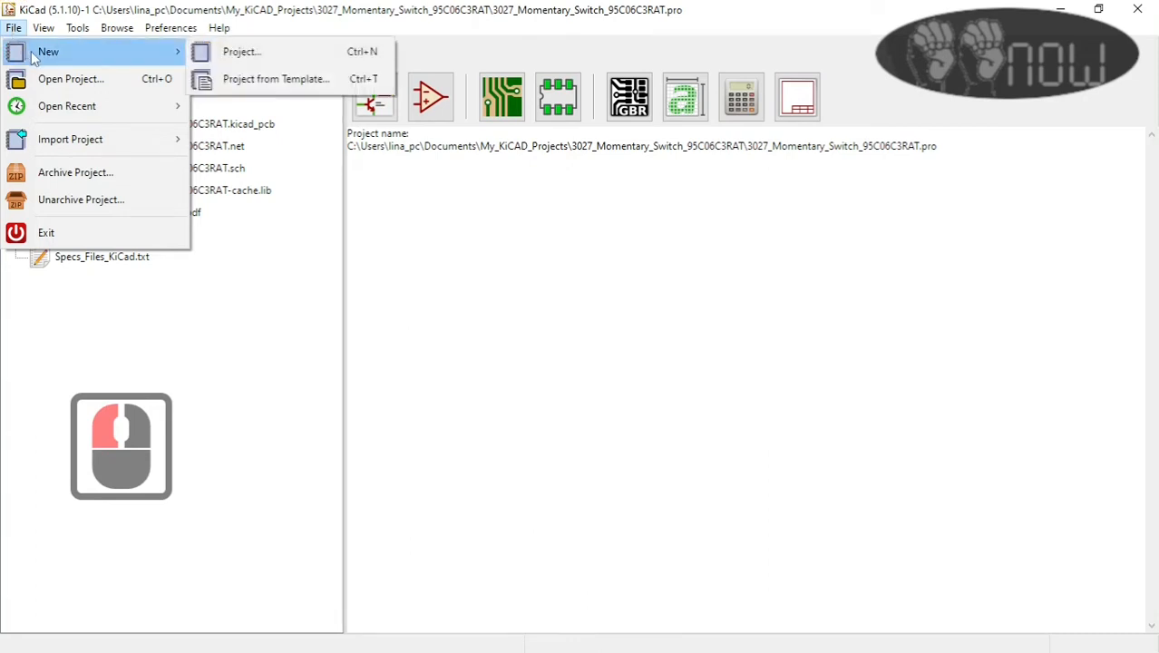
left_click(319, 83)
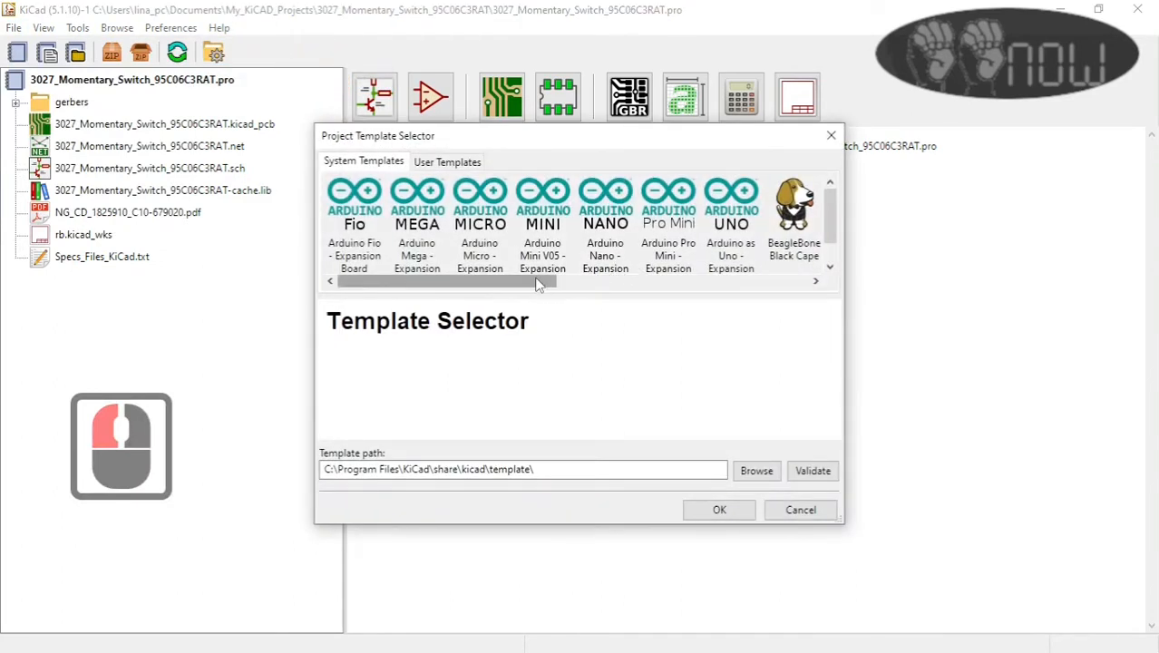
left_click_drag(537, 284, 578, 284)
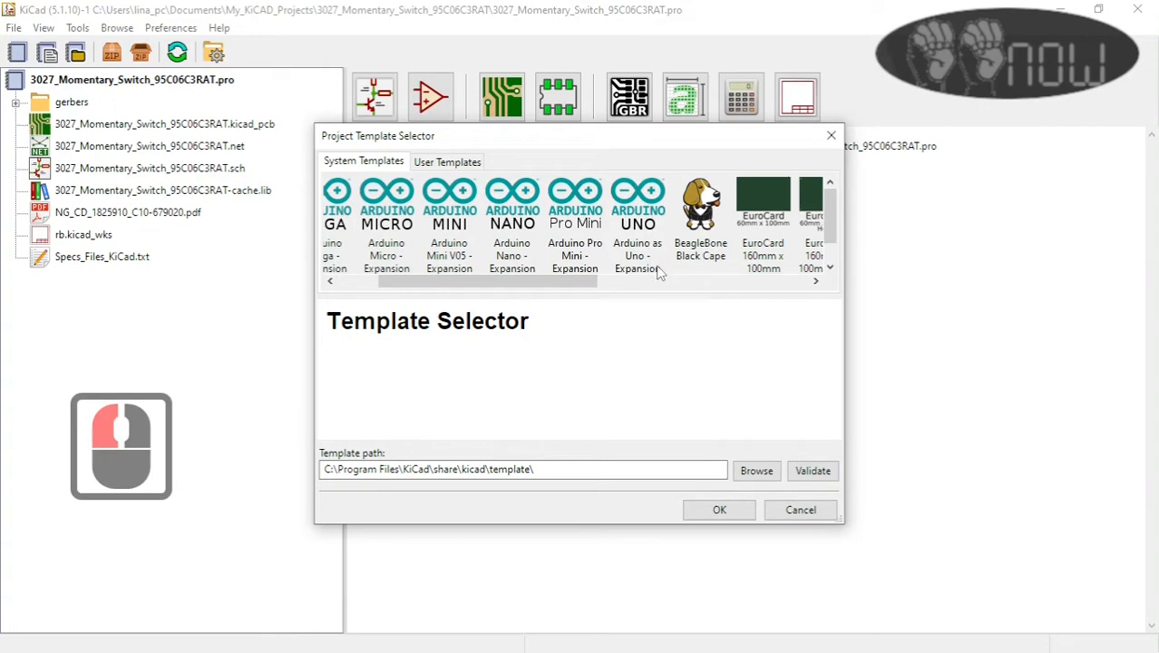
left_click(644, 228)
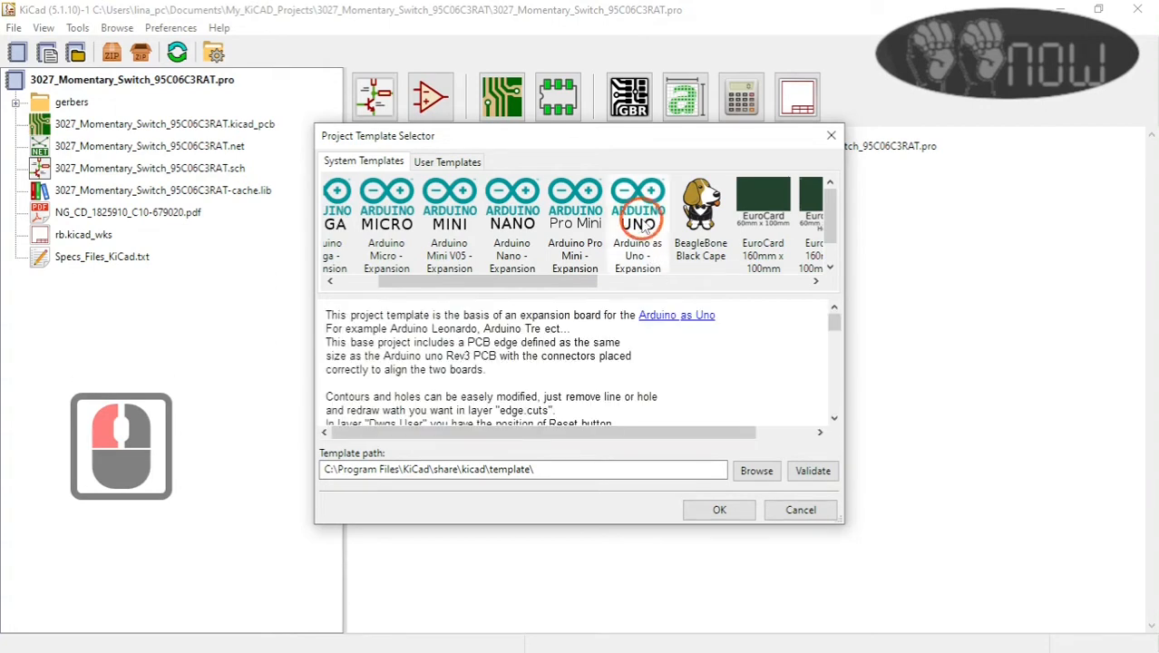
left_click(456, 163)
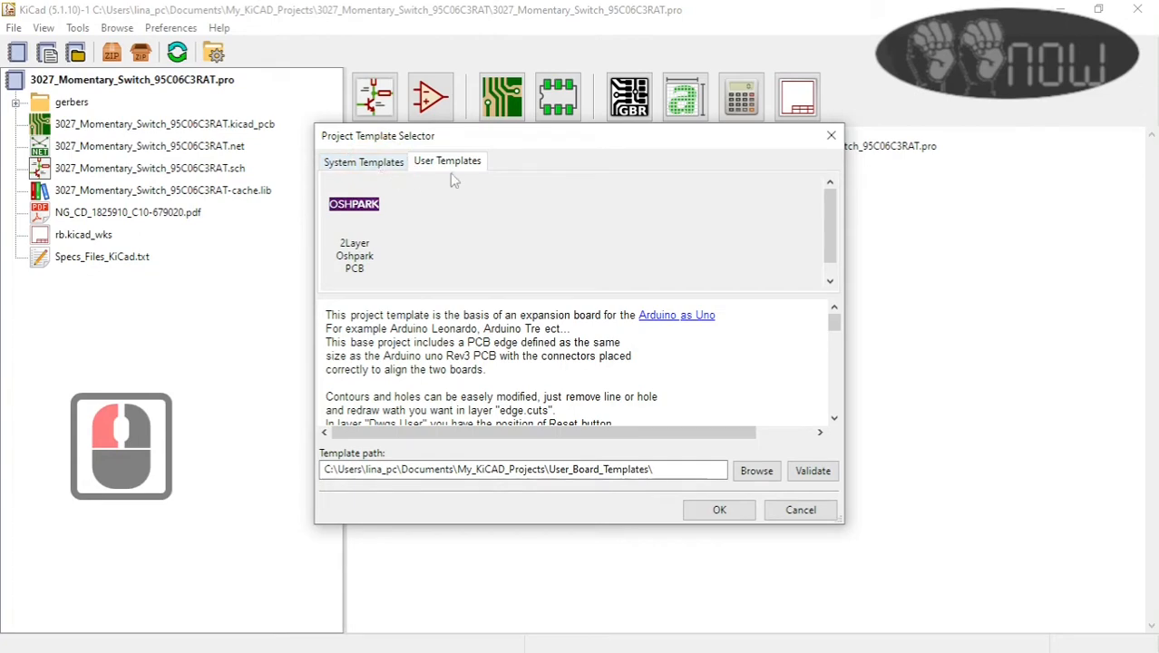
left_click(364, 162)
left_click(640, 238)
left_click(721, 510)
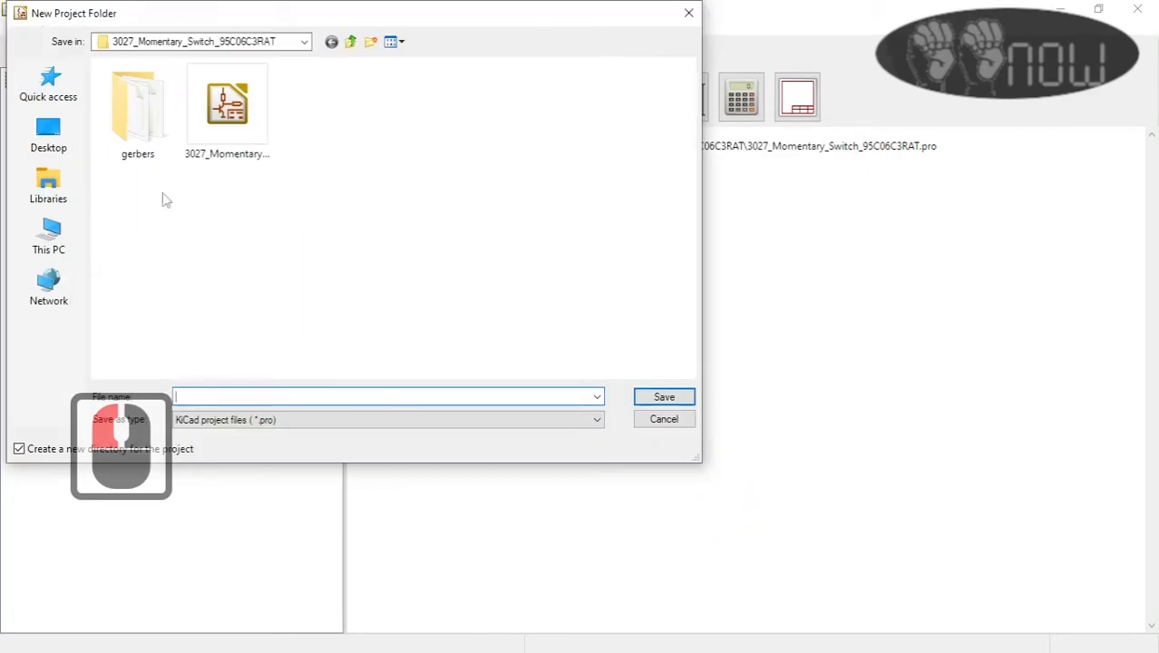
Step: Save the new project in My_KiCAD_Projects as 3030_System_Templates_and_User_Templates, in its own directory
left_click(351, 43)
left_click_drag(676, 134, 712, 256)
left_click(354, 399)
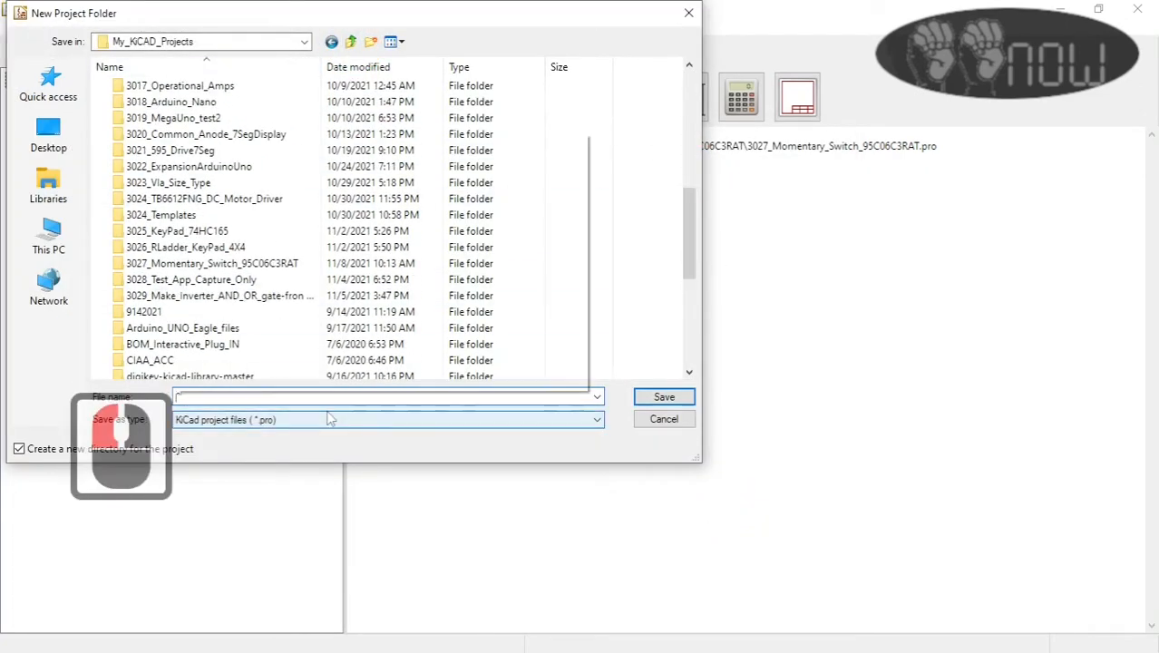
type("3030_System_T")
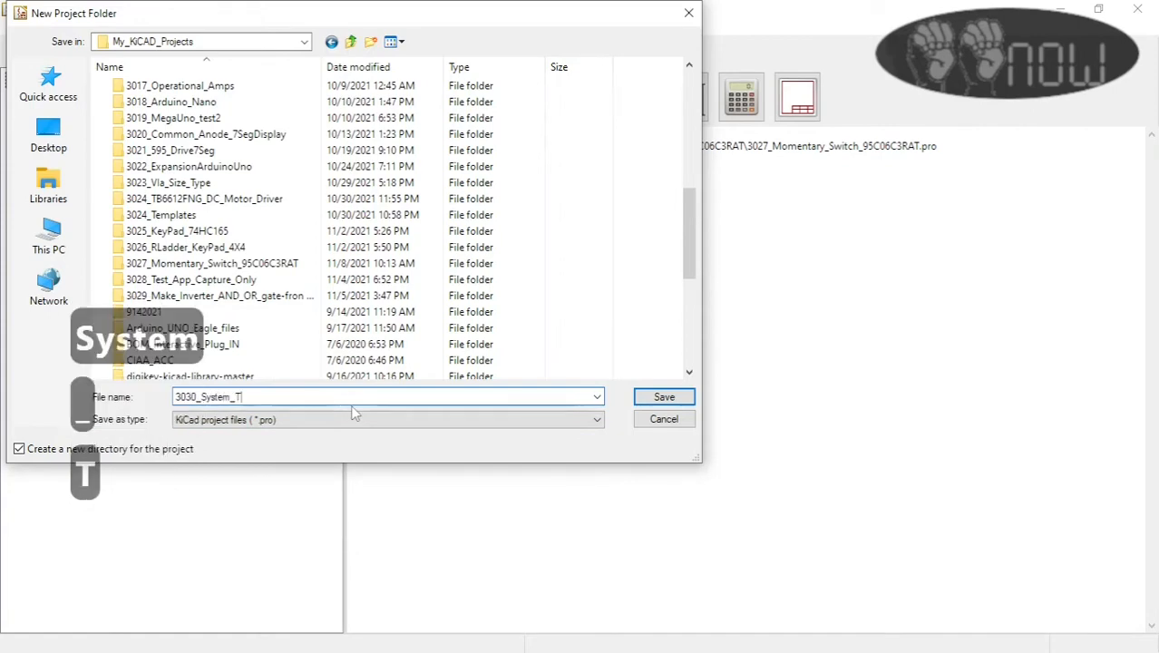
type("emplates_and_User_Templates")
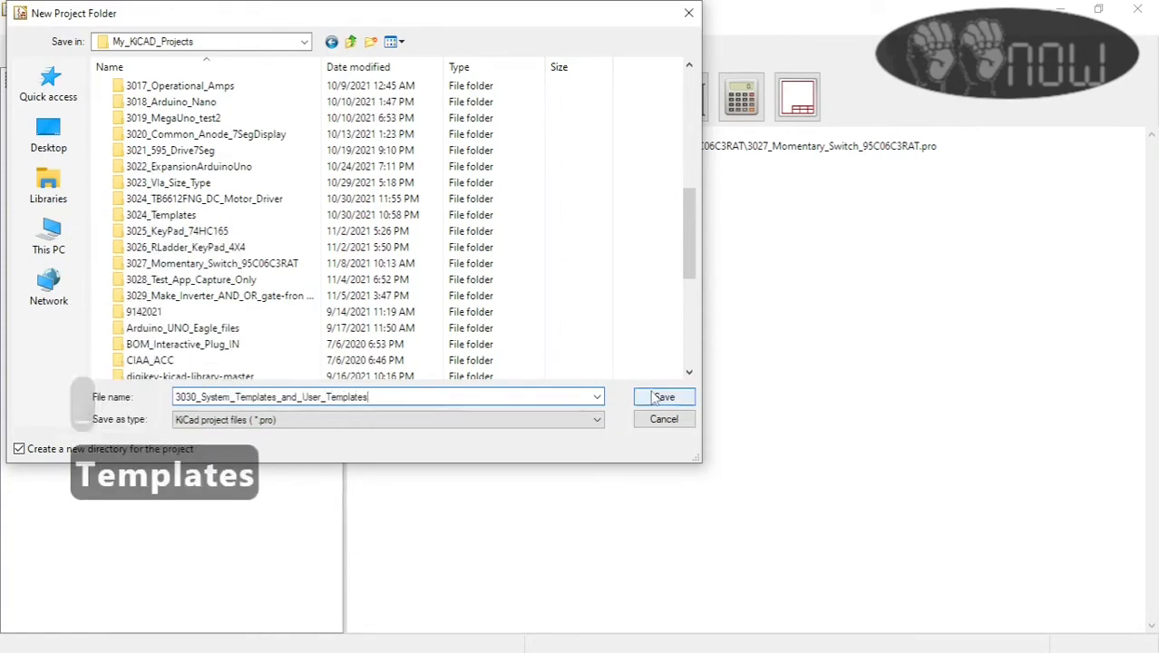
left_click(657, 398)
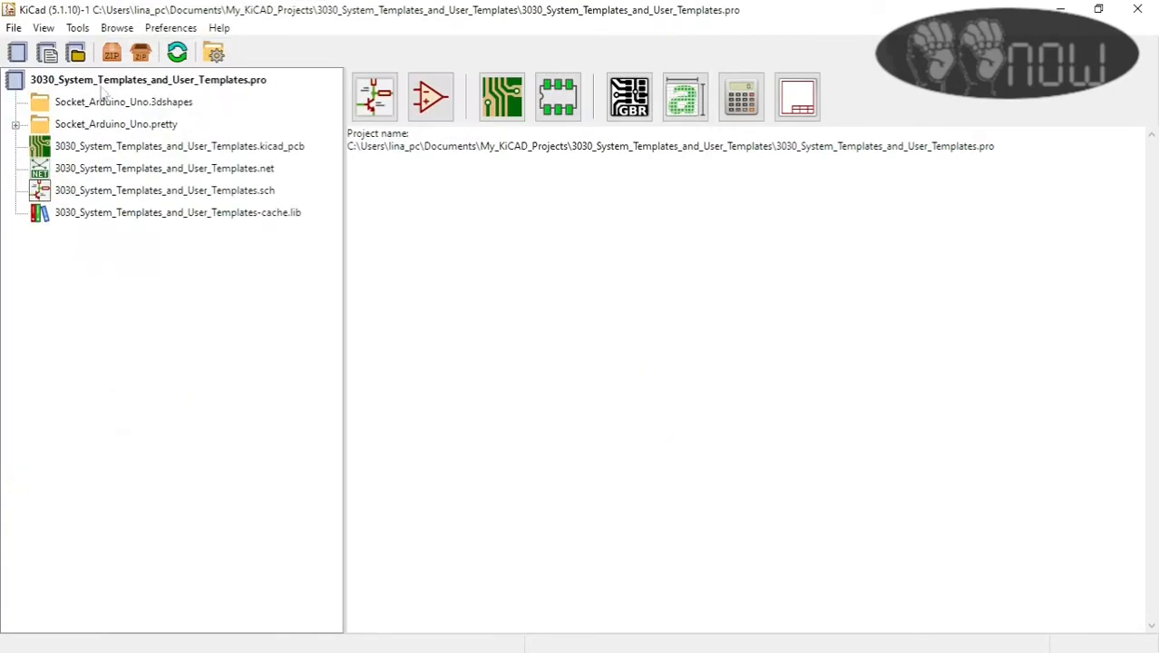
Step: Open the new project's PCB layout and display the board in the 3D viewer
left_click(15, 124)
left_click(14, 124)
double_click(241, 146)
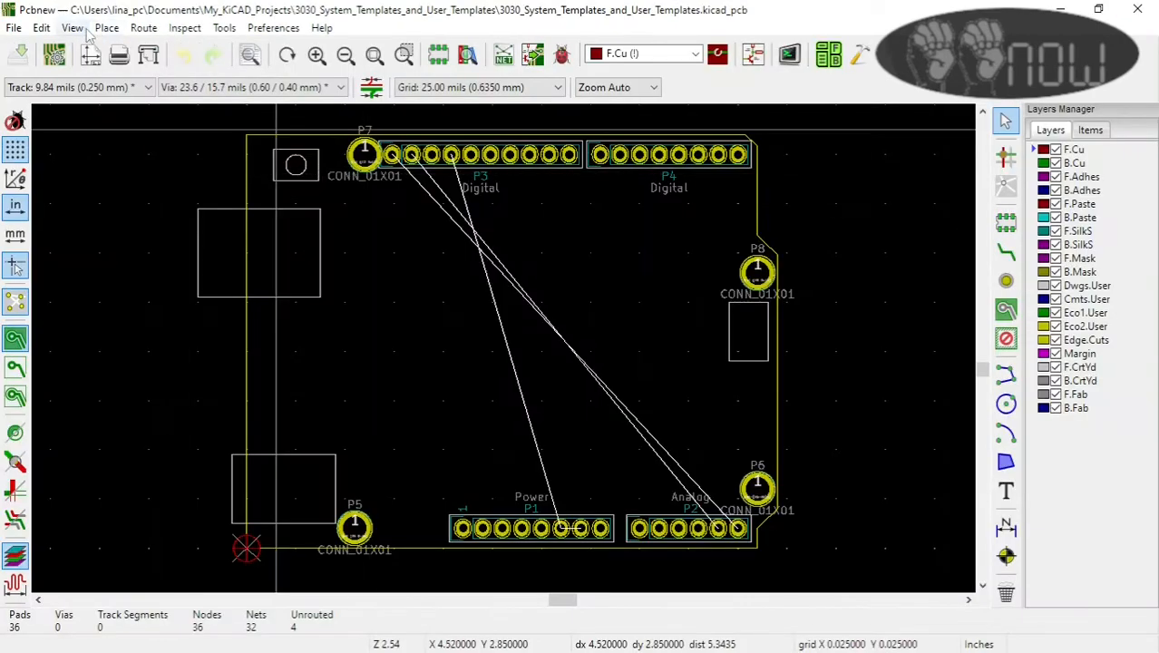
left_click(81, 30)
left_click(118, 91)
scroll(542, 341, "up", 4)
scroll(331, 317, "down", 2)
scroll(559, 382, "up", 2)
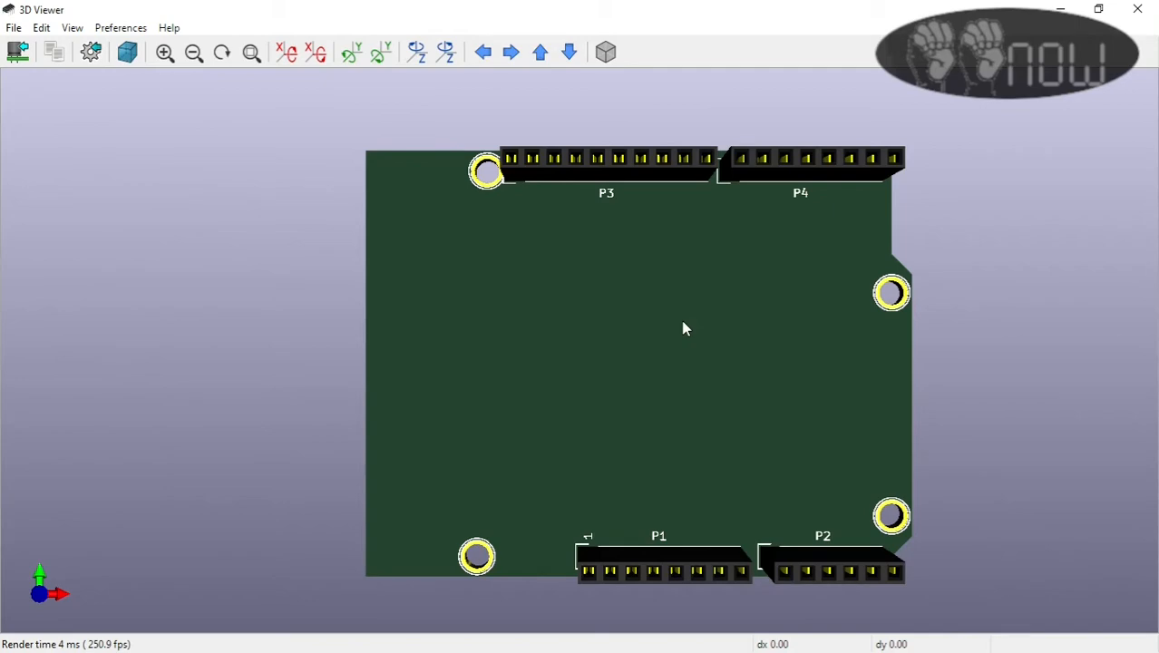
Step: Rotate the 3D board model about the X axis to inspect its headers and underside
left_click(450, 308)
left_click(287, 52)
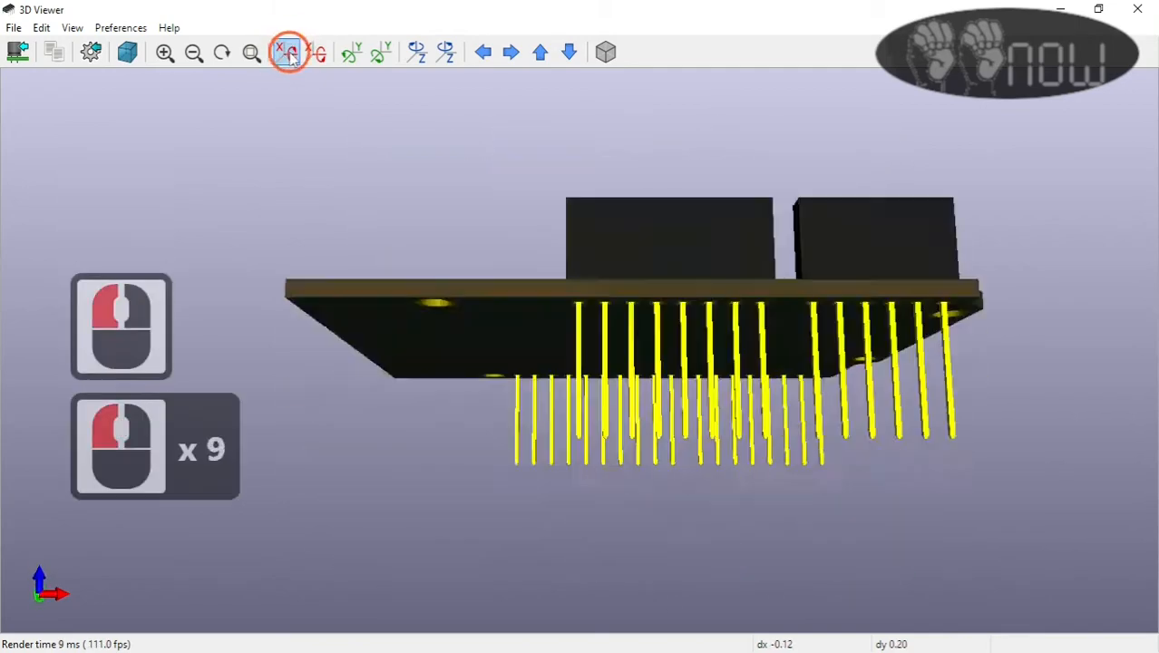
left_click(286, 51)
left_click(286, 52)
left_click(287, 51)
left_click(286, 52)
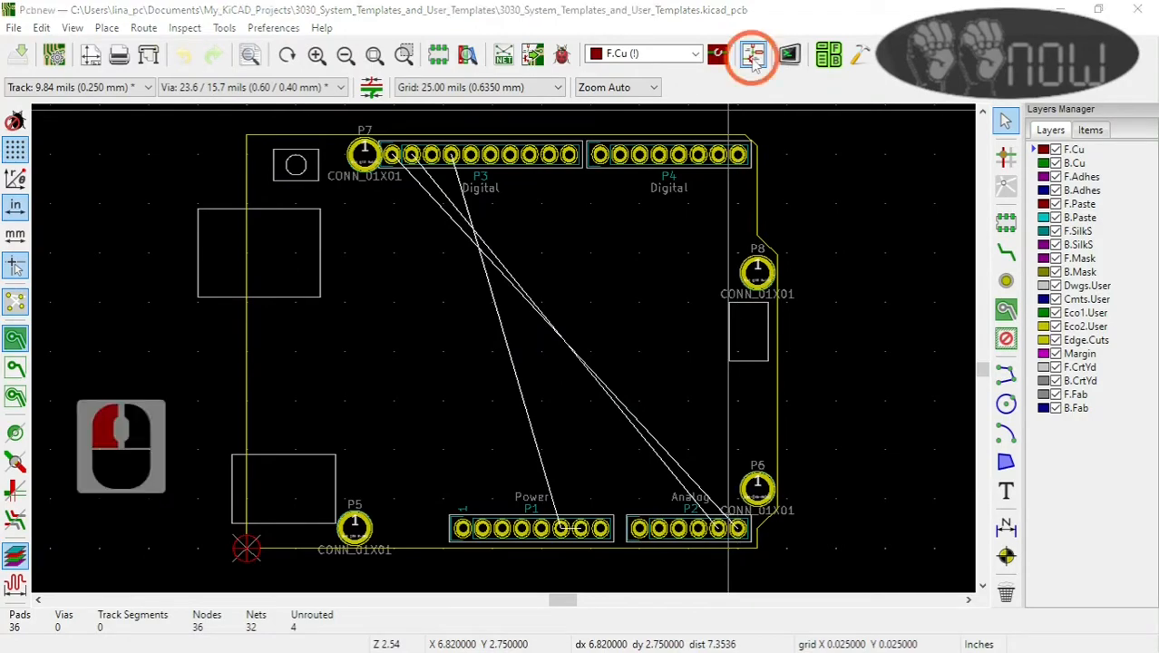
Step: Switch to the project's schematic and examine the template's Arduino header connectors and their pin labels
left_click(753, 62)
scroll(573, 336, "up", 7)
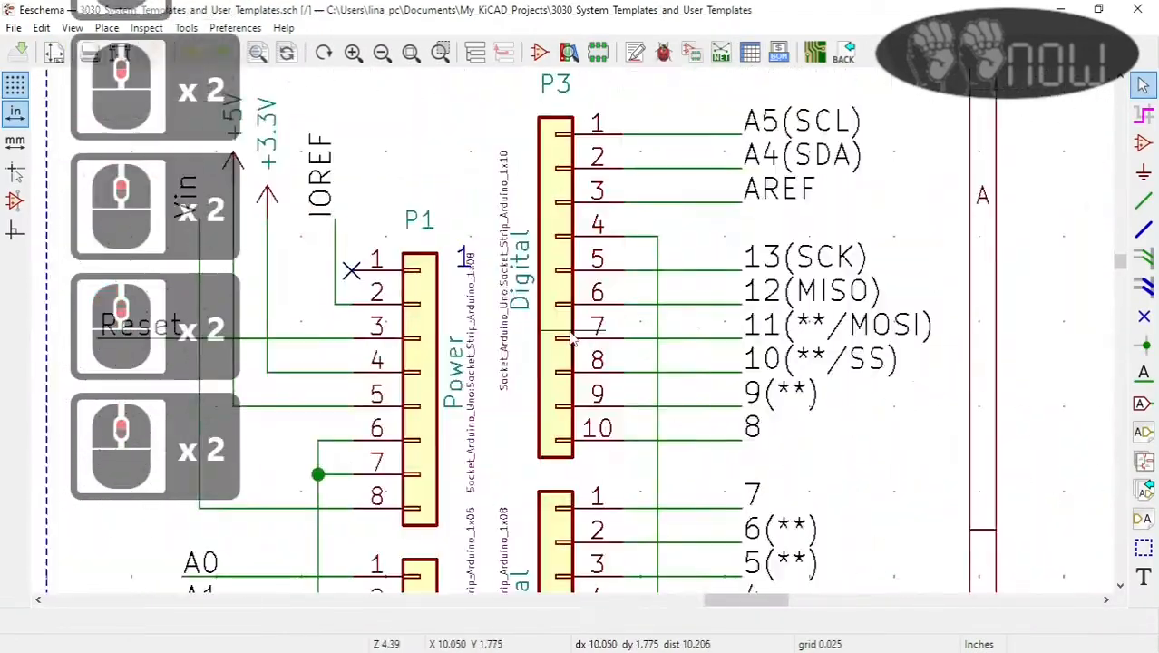
scroll(572, 332, "down", 3)
scroll(562, 348, "up", 1)
scroll(562, 352, "down", 1)
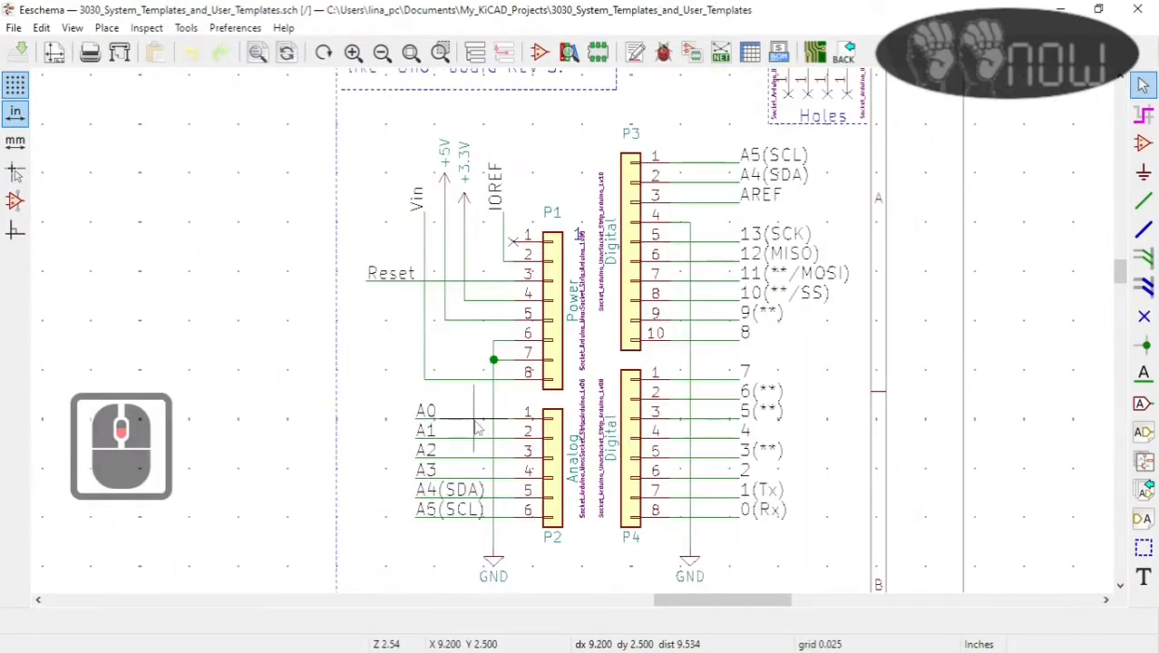
scroll(557, 350, "up", 4)
scroll(549, 347, "down", 4)
scroll(549, 347, "down", 3)
scroll(768, 575, "up", 1)
left_click(1143, 461)
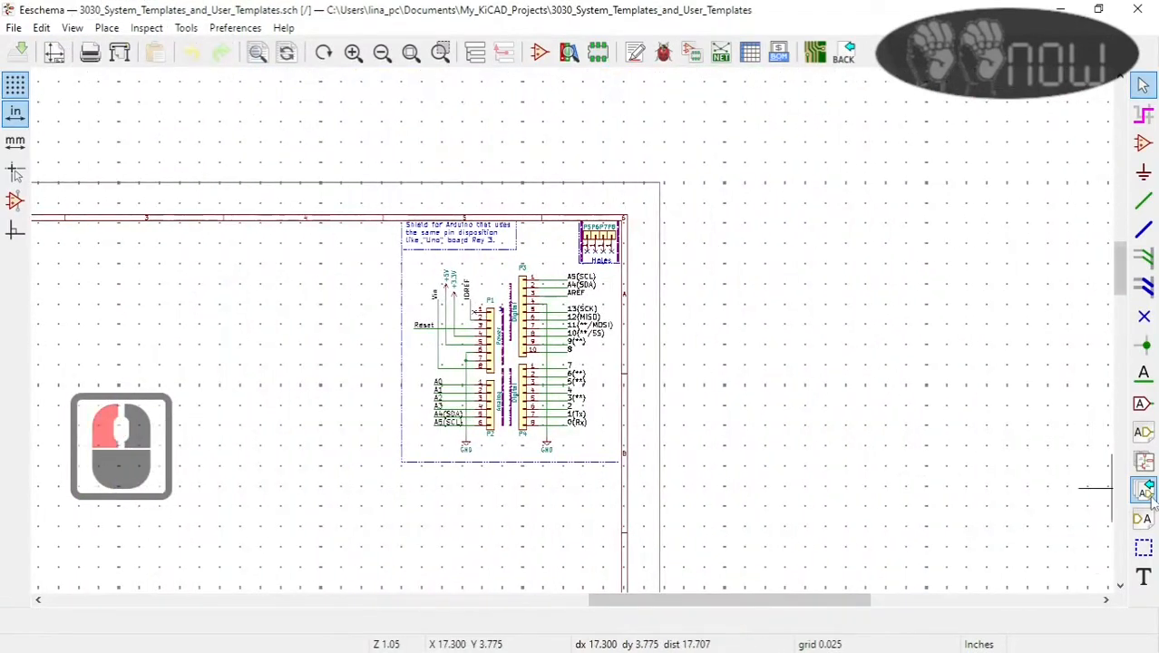
left_click_drag(700, 191, 889, 302)
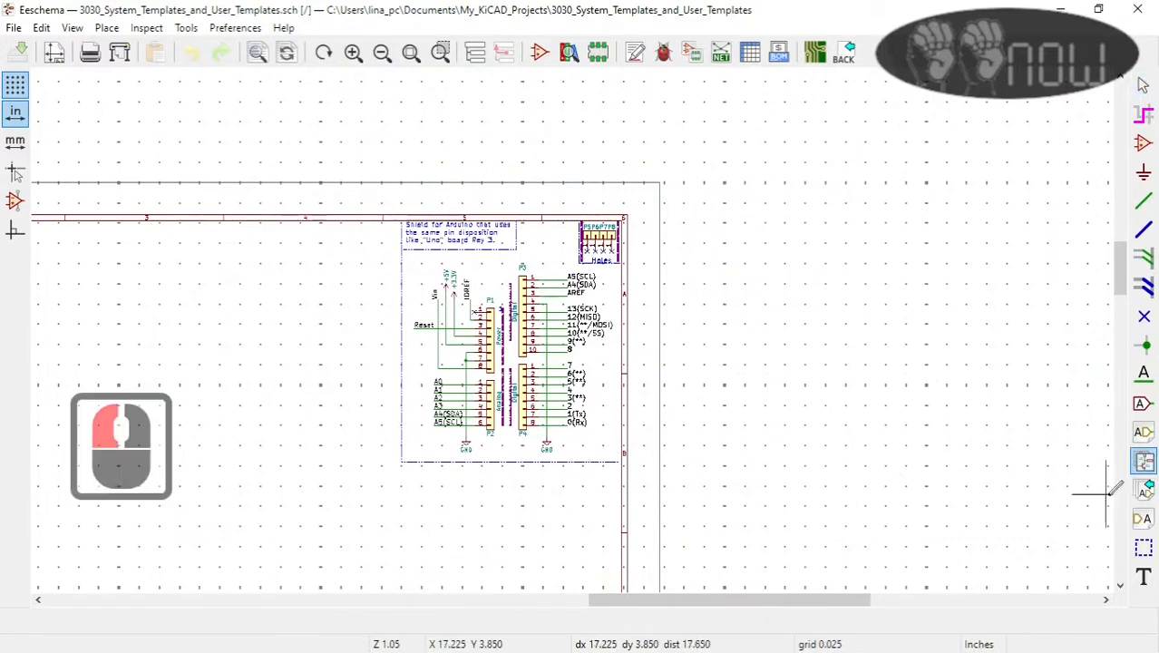
left_click(1143, 461)
left_click_drag(701, 195, 900, 324)
scroll(574, 324, "down", 2)
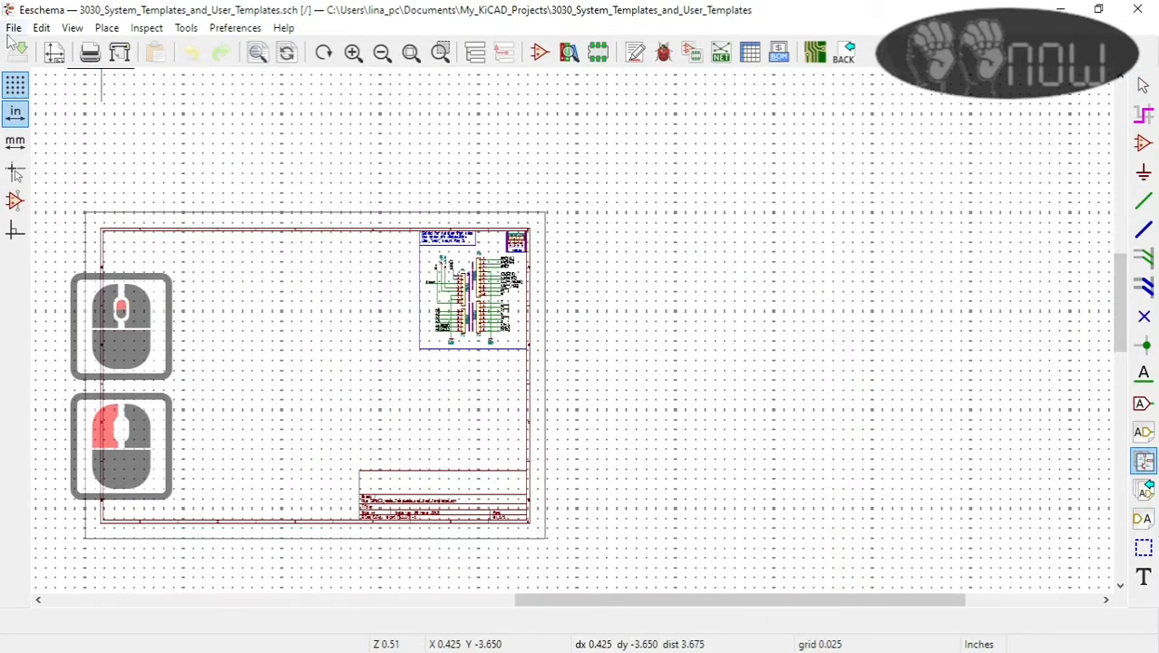
left_click(1143, 432)
left_click(1144, 463)
left_click(733, 324)
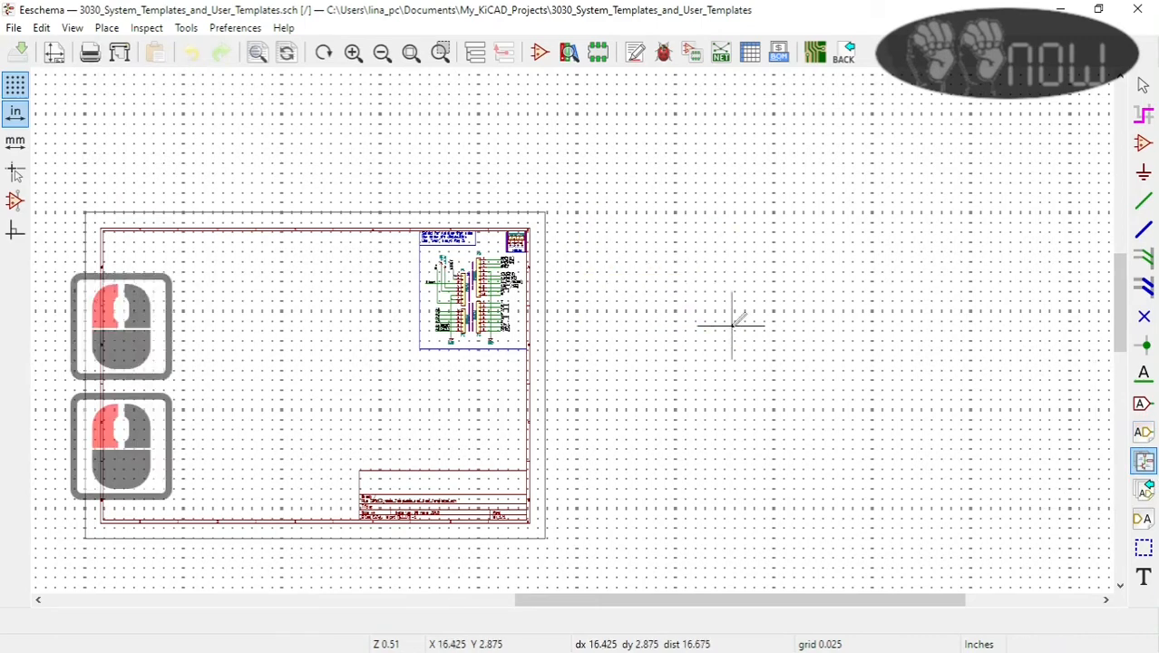
scroll(586, 277, "down", 3)
scroll(573, 332, "up", 3)
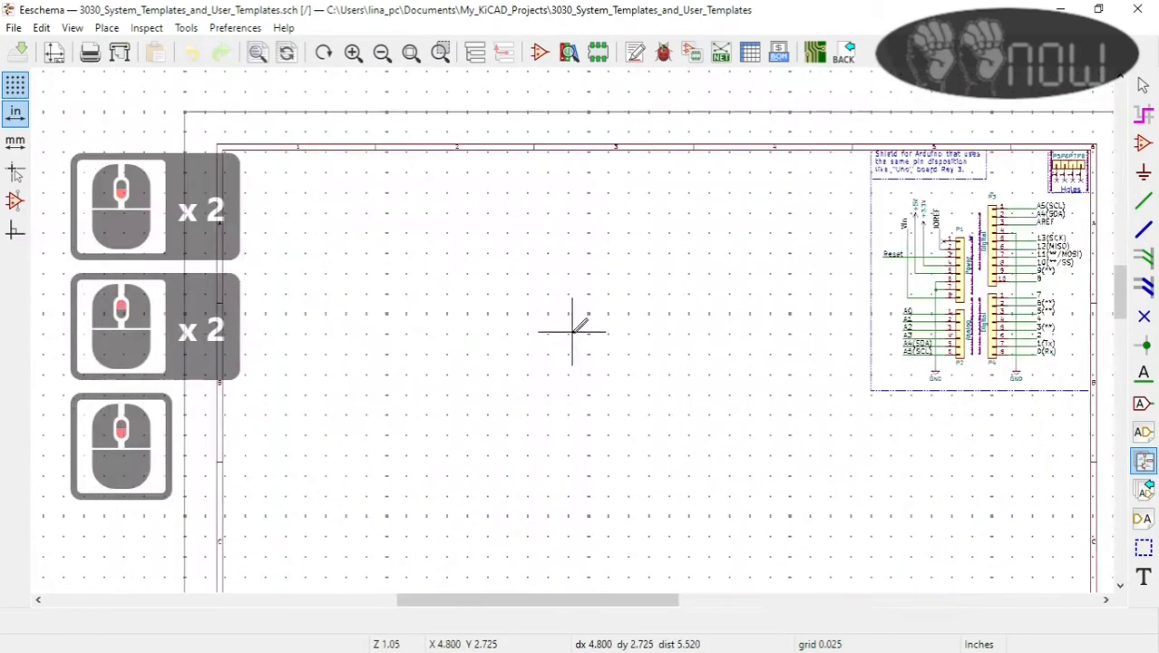
scroll(470, 385, "down", 2)
scroll(404, 332, "up", 3)
left_click(1143, 143)
left_click(422, 273)
Step: Append the schematic from the 3027_Momentary_Switch_95C06C3RAT project to the current sheet, using a relative path
left_click(13, 27)
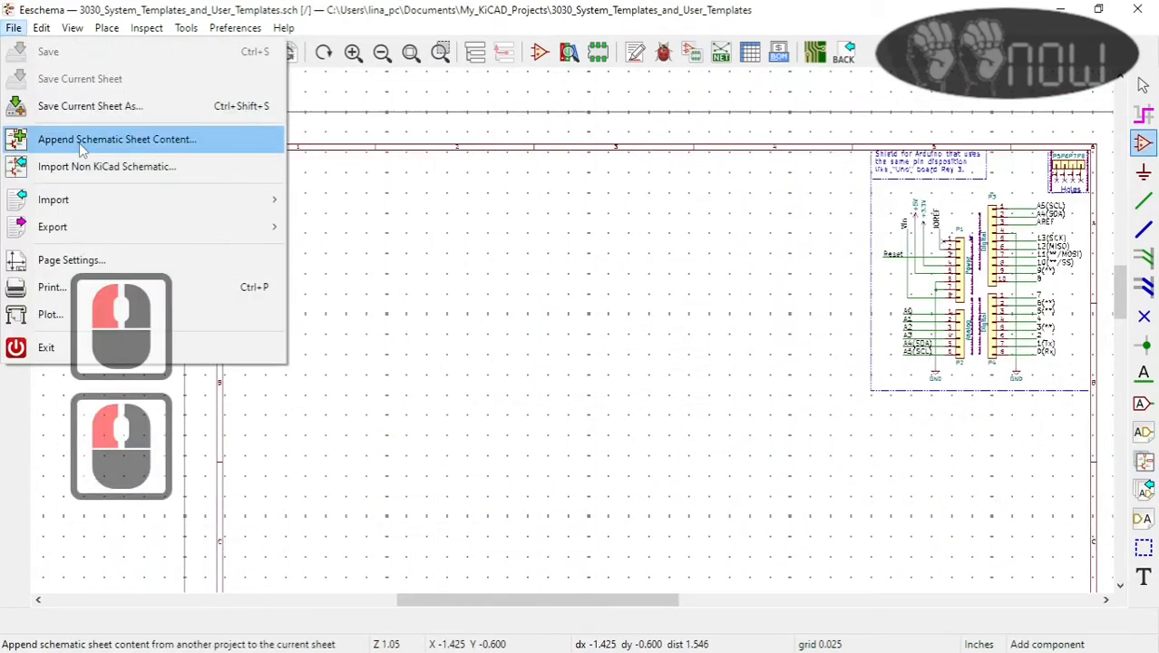
left_click(143, 137)
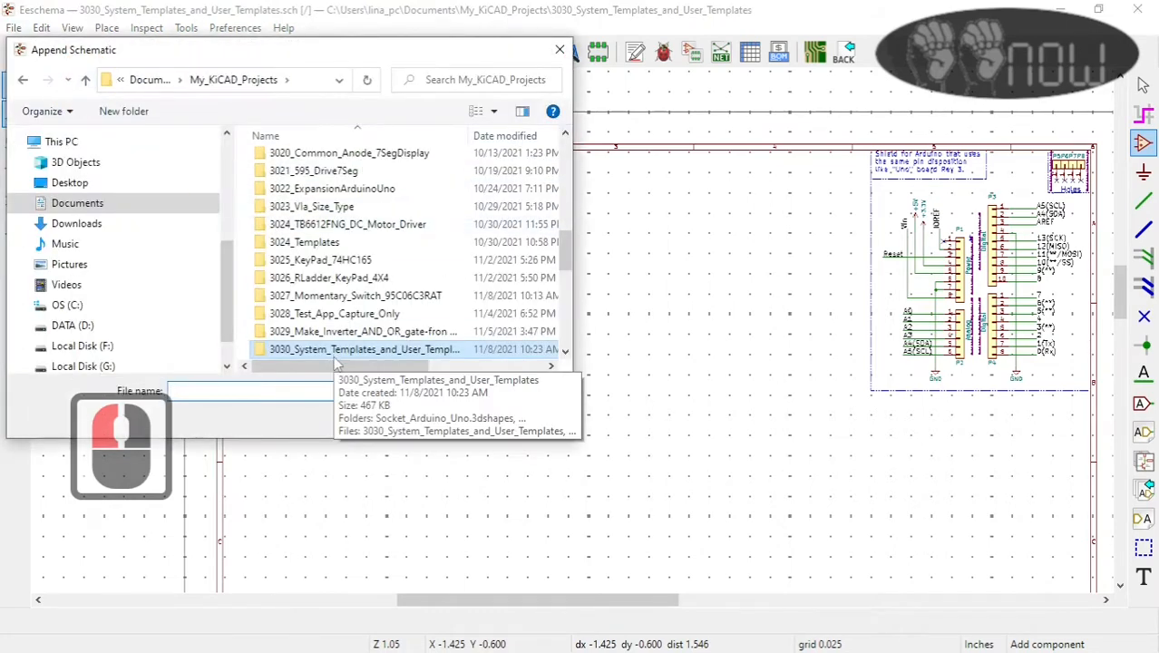
double_click(365, 302)
left_click(402, 186)
left_click(435, 416)
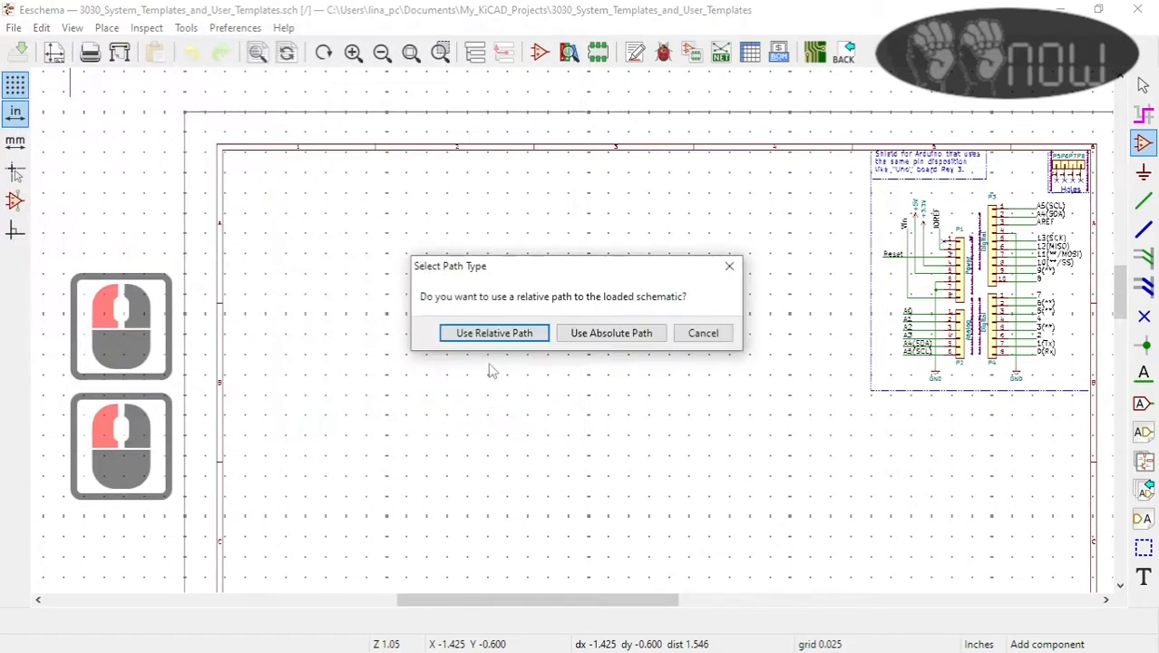
left_click(504, 338)
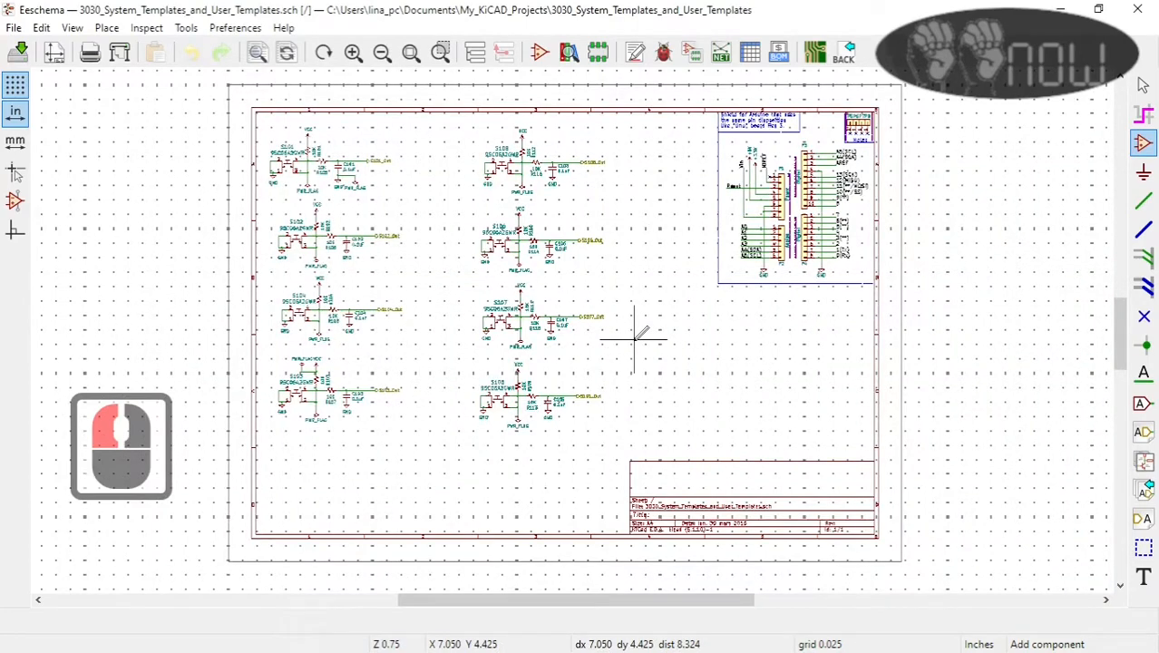
Step: Examine the appended momentary switch circuits, their RC parts and output labels alongside the Arduino headers
scroll(563, 94, "up", 1)
scroll(574, 315, "down", 3)
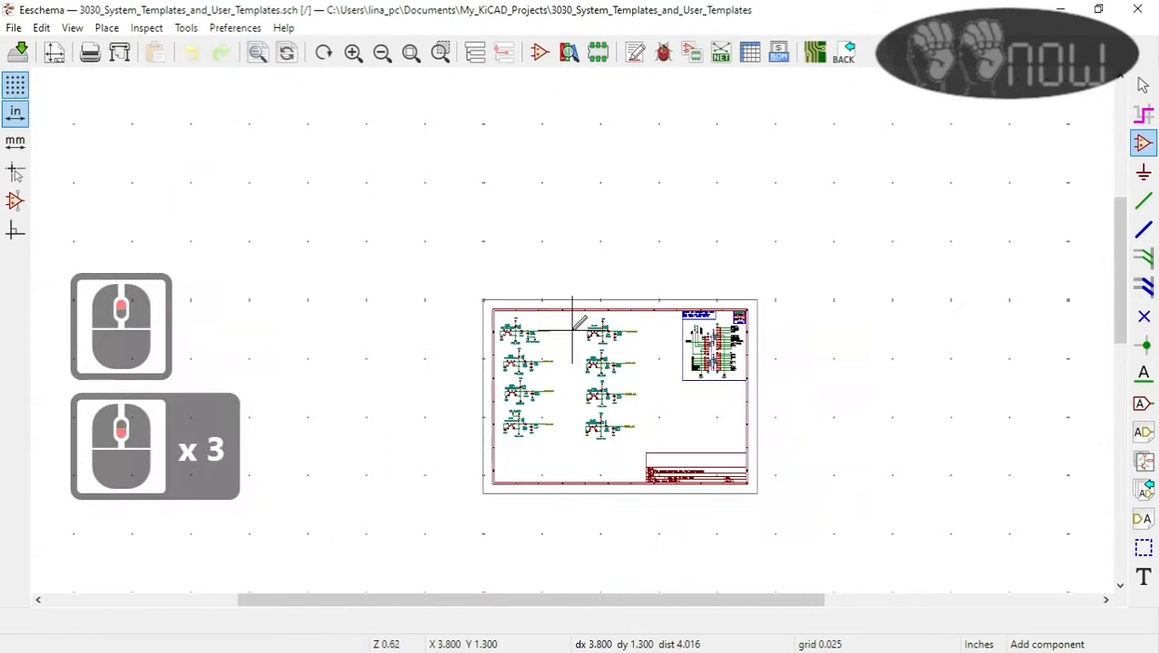
scroll(564, 323, "up", 3)
scroll(649, 322, "down", 5)
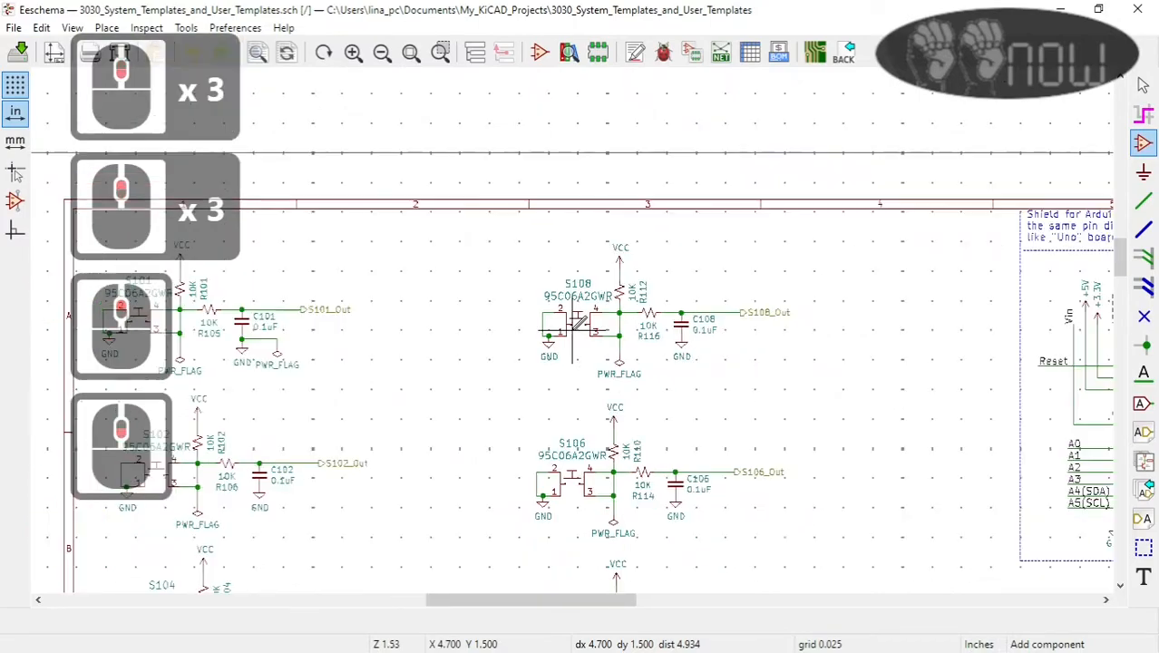
left_click_drag(491, 602, 525, 602)
scroll(626, 513, "down", 2)
scroll(574, 324, "up", 2)
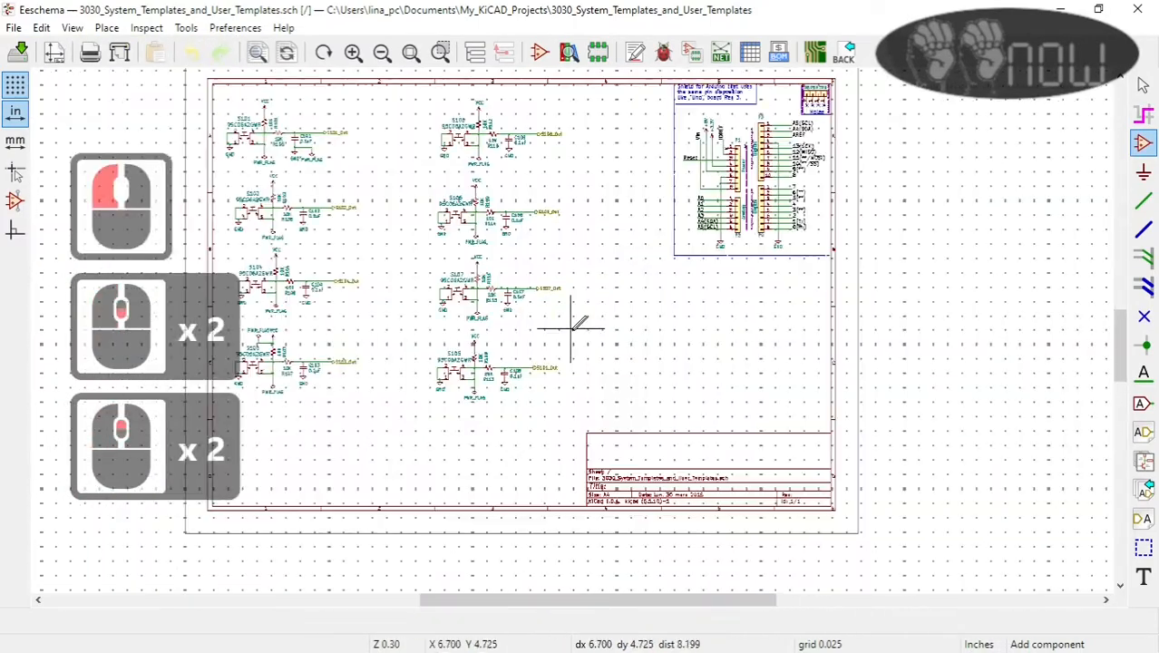
scroll(574, 323, "down", 2)
scroll(574, 318, "up", 3)
scroll(574, 322, "down", 4)
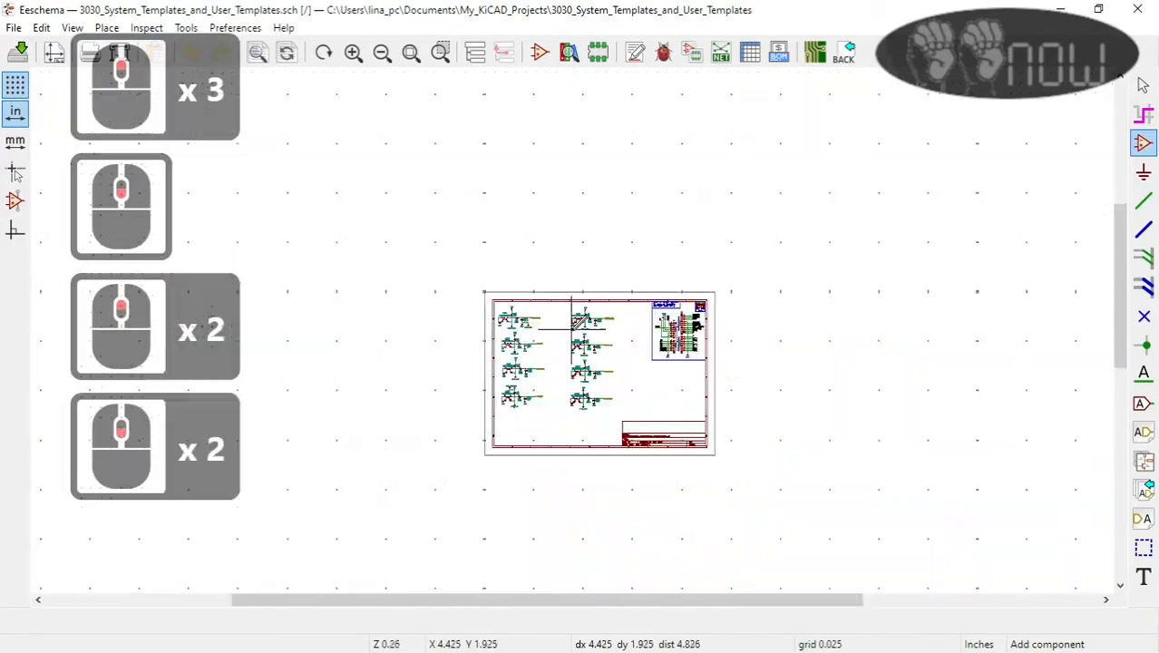
scroll(576, 326, "up", 3)
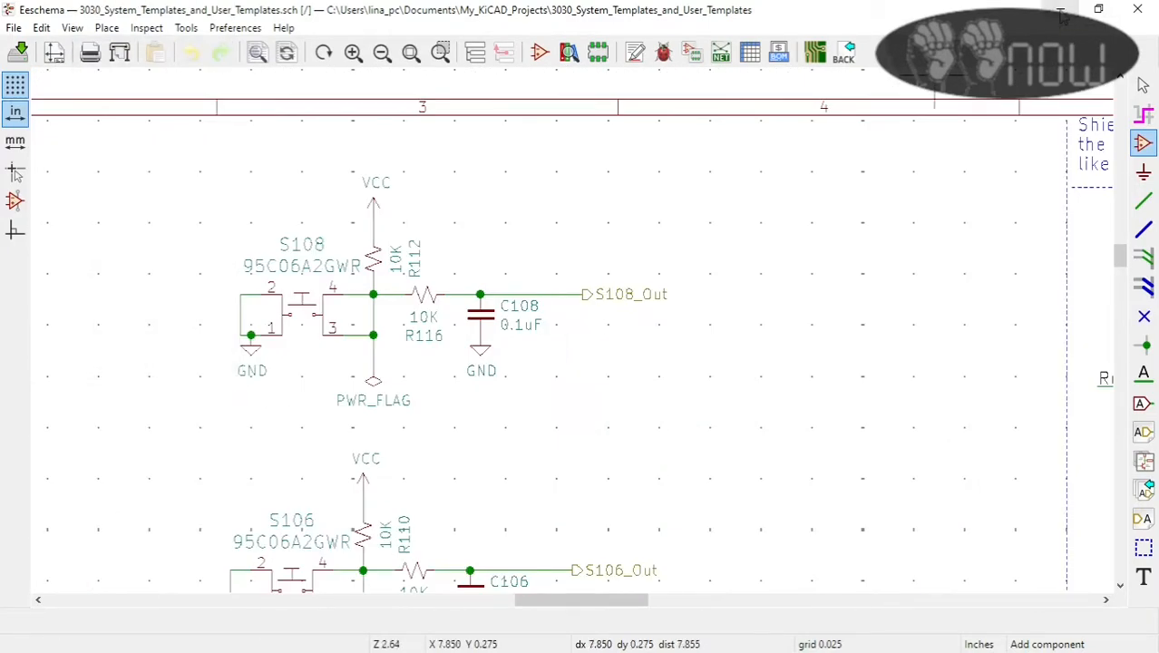
scroll(435, 313, "down", 2)
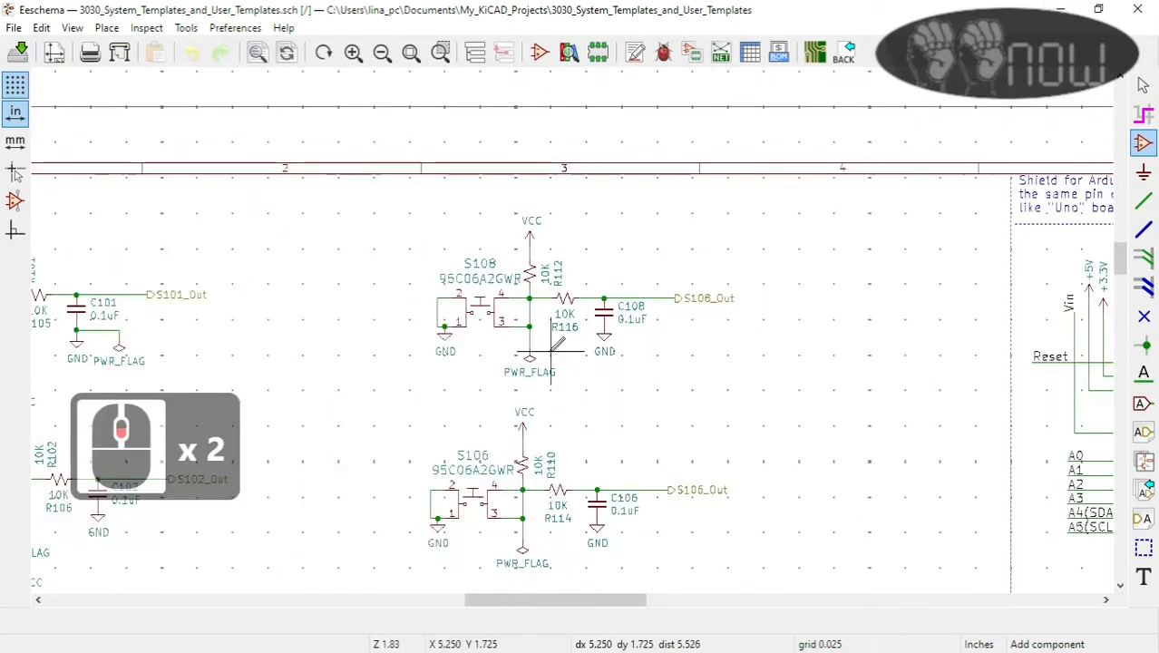
scroll(573, 329, "down", 2)
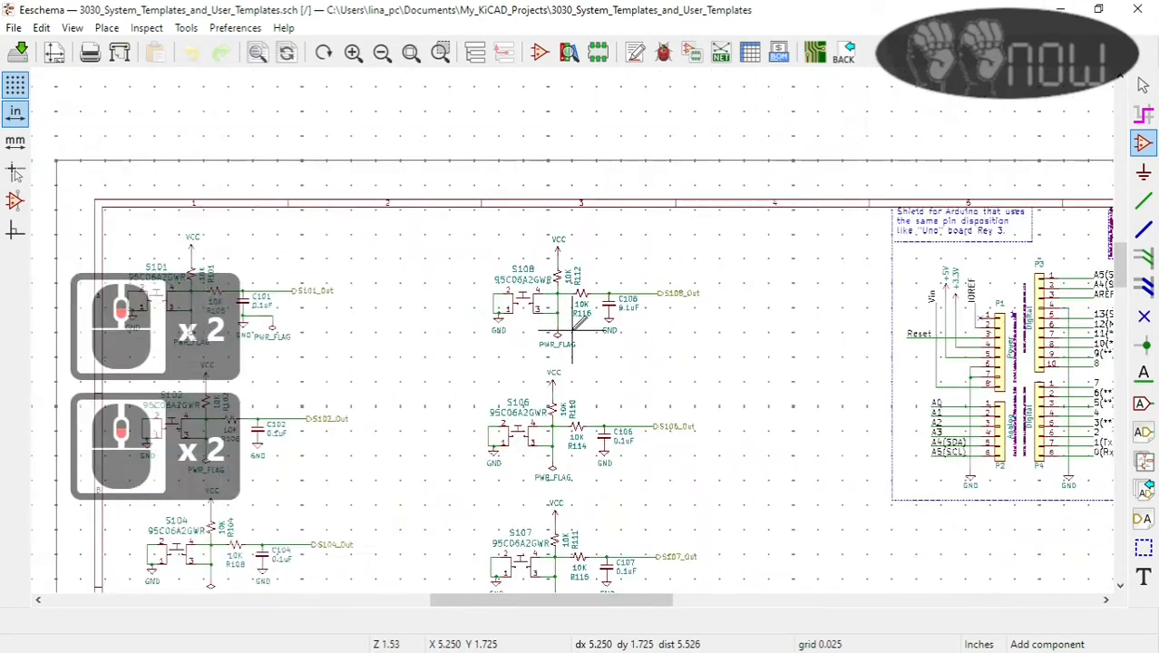
Step: Delete the S108 and S106 switch circuits from the second column of the schematic
key("Escape")
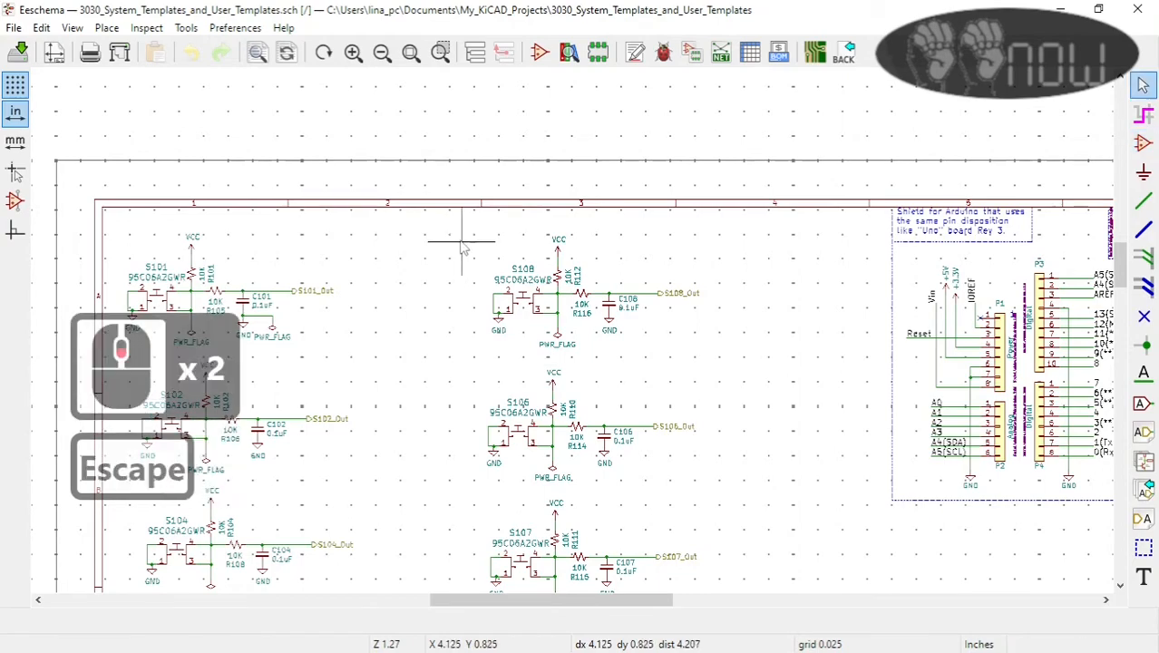
left_click_drag(450, 225, 766, 541)
key("Delete")
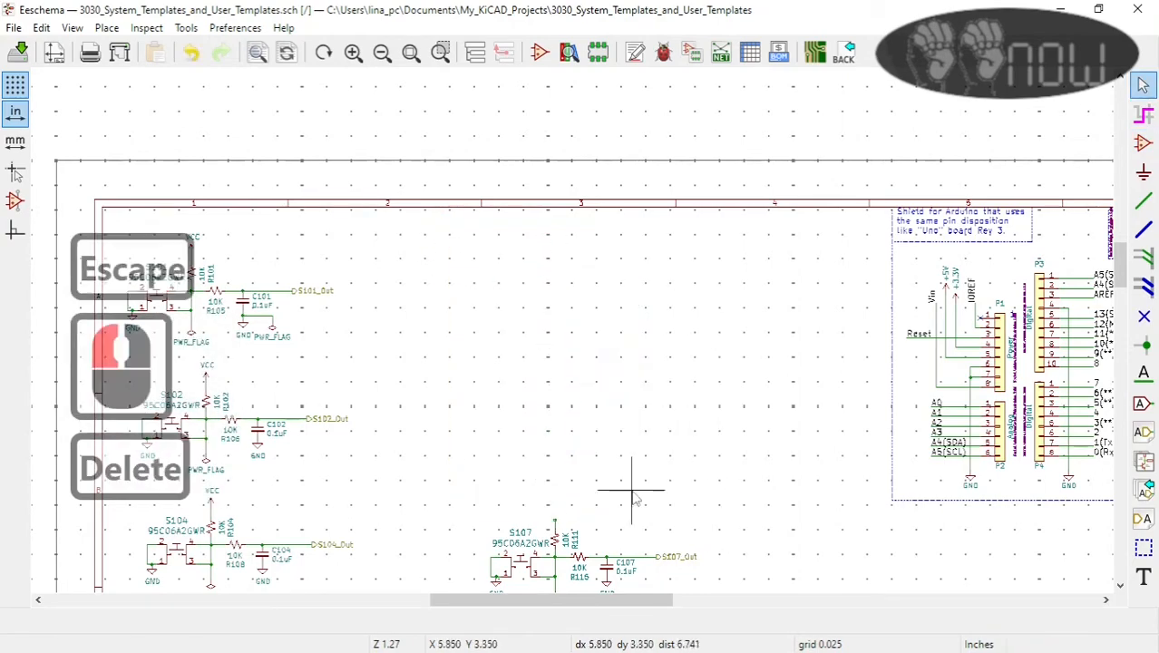
Step: Grab the S104 switch circuit as a block and set it down slightly offset from its original spot
scroll(634, 483, "down", 2)
scroll(574, 330, "up", 3)
scroll(550, 308, "down", 2)
scroll(549, 309, "up", 1)
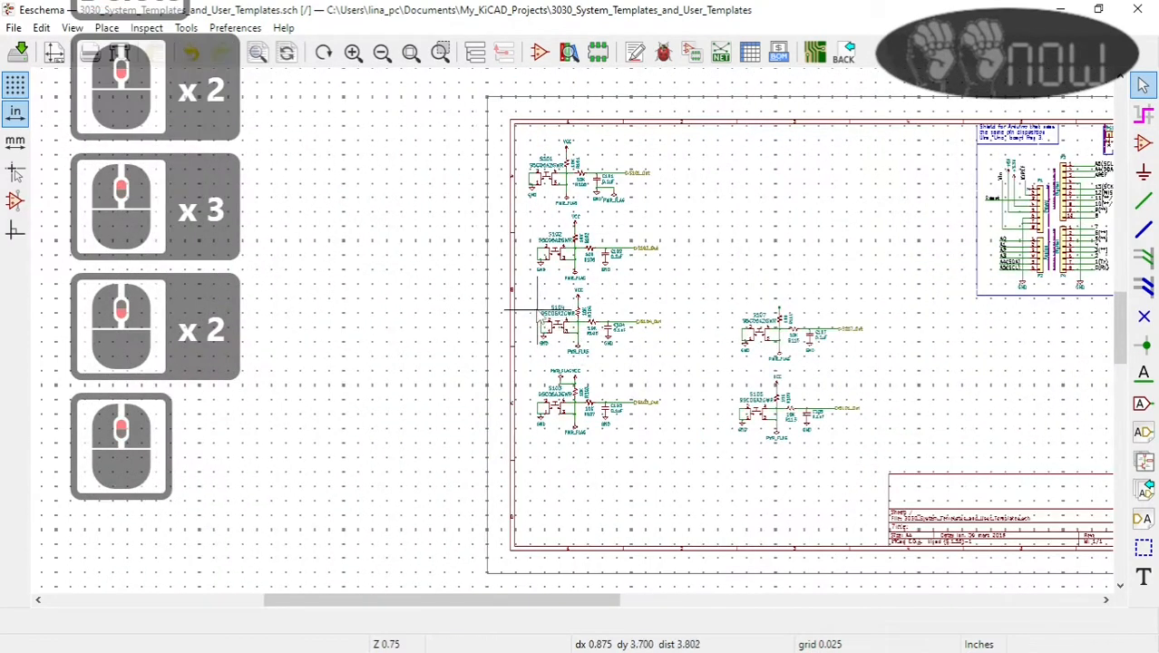
scroll(540, 299, "up", 5)
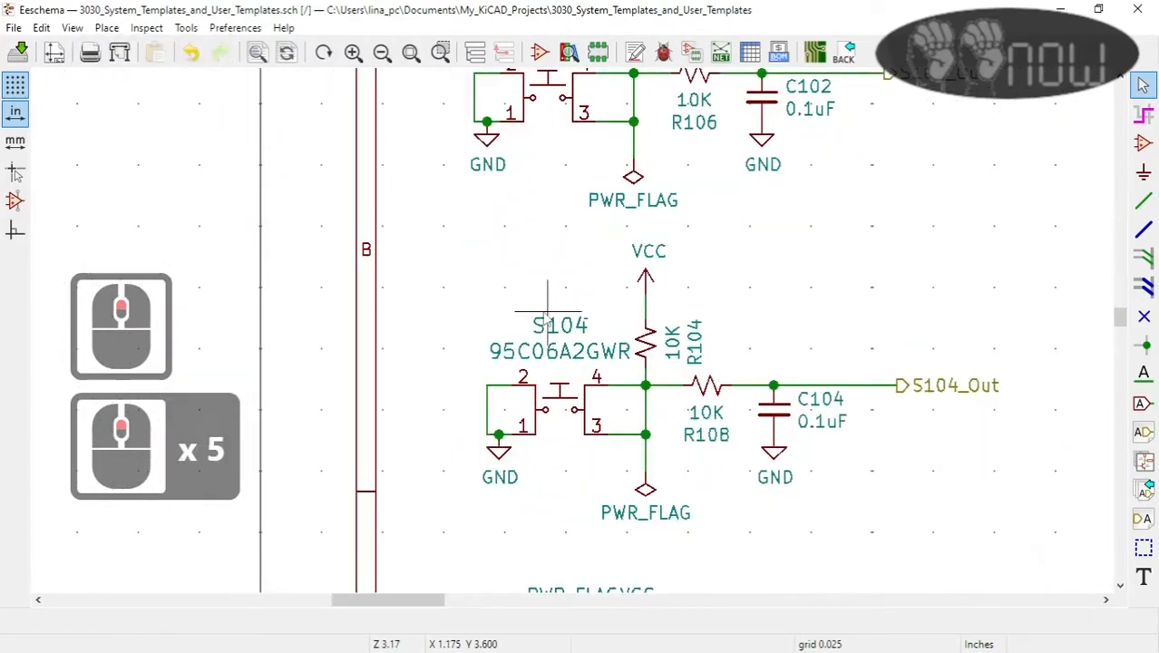
left_click_drag(438, 235, 984, 505)
left_click(965, 479)
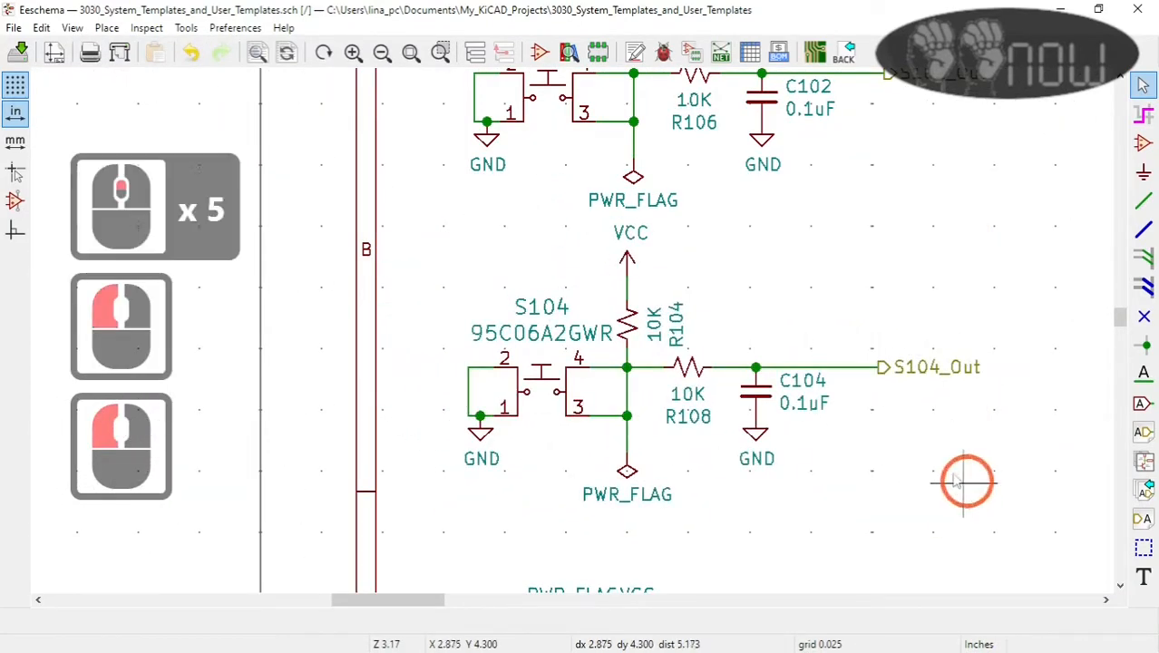
Step: Delete the wires linking S104 to R104, R108, C104 and the S104_Out label
left_click(834, 379)
key("Delete")
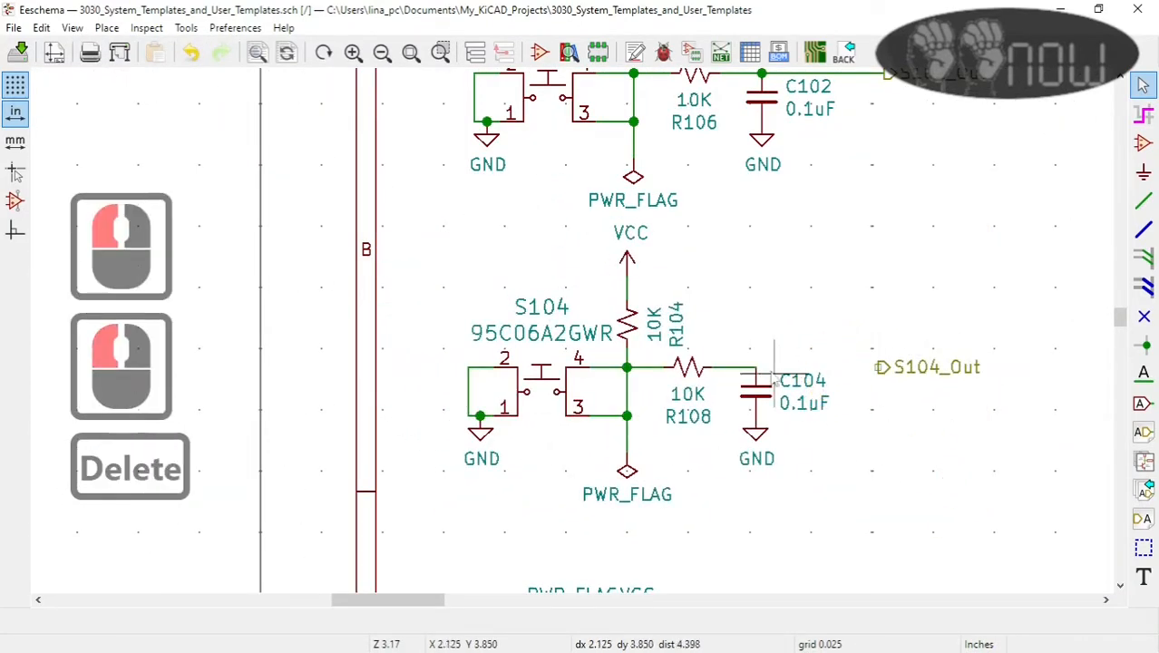
key("Delete")
left_click(598, 370)
key("Delete")
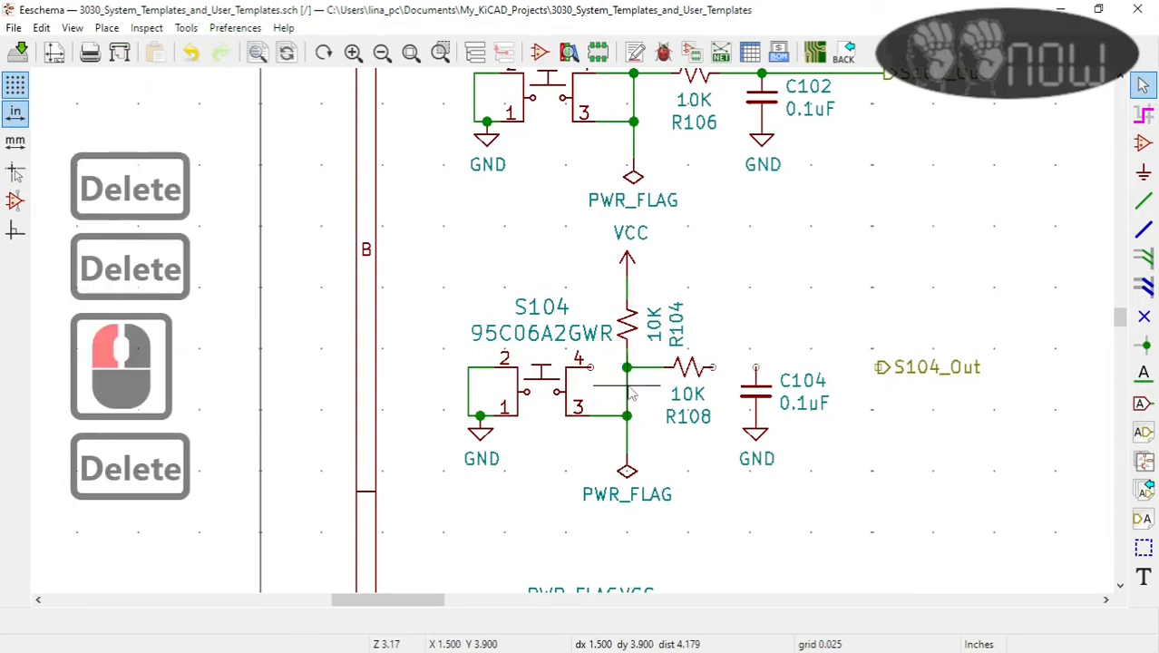
left_click(628, 377)
key("Delete")
left_click(638, 365)
key("Delete")
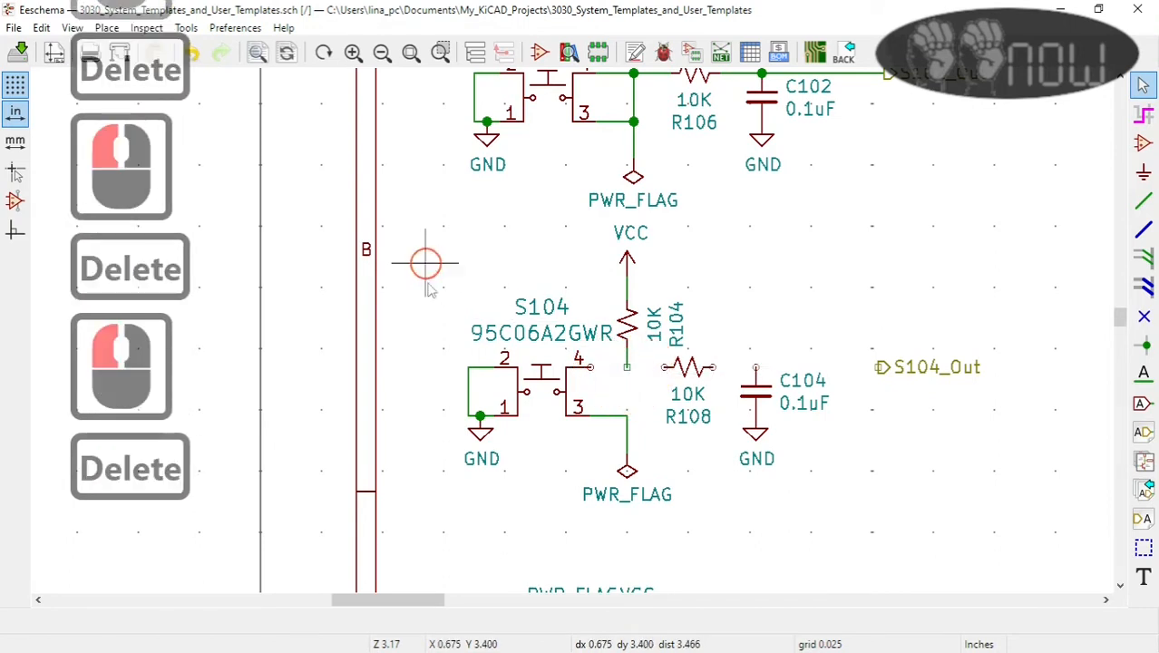
Step: Delete the remaining parts of the S104 circuit together with the S104_Out label
left_click_drag(425, 264, 828, 474)
key("Delete")
key("Delete")
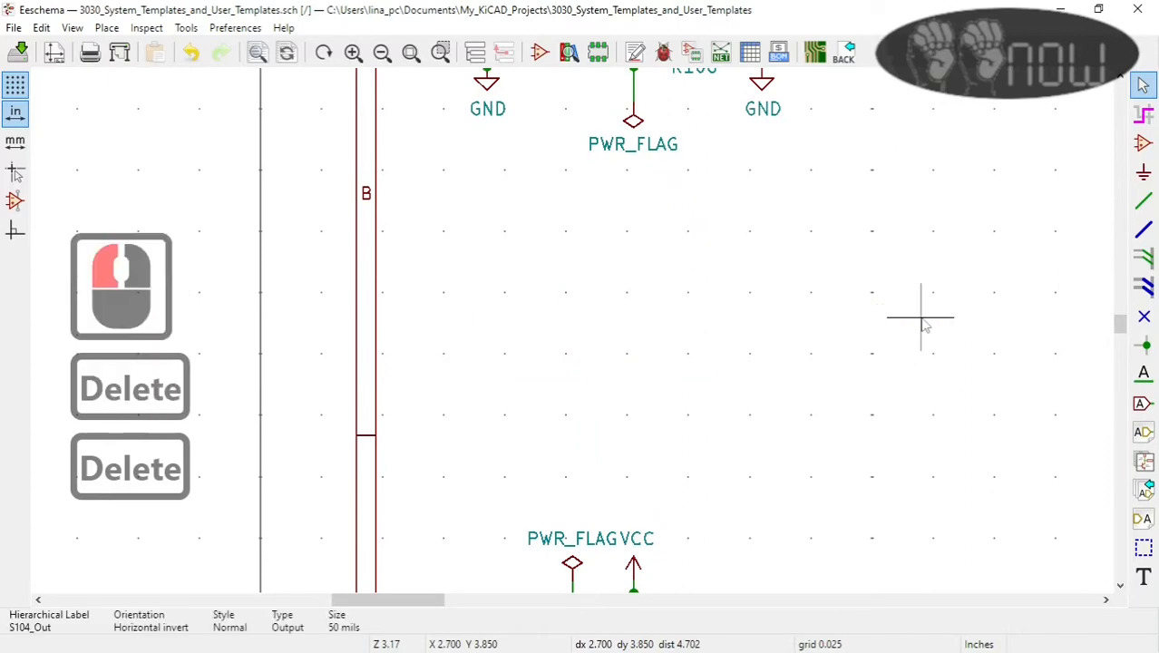
Step: Delete the S103 switch circuit and the S107 and S105 circuits in the second column
scroll(921, 318, "down", 2)
left_click_drag(490, 320, 742, 498)
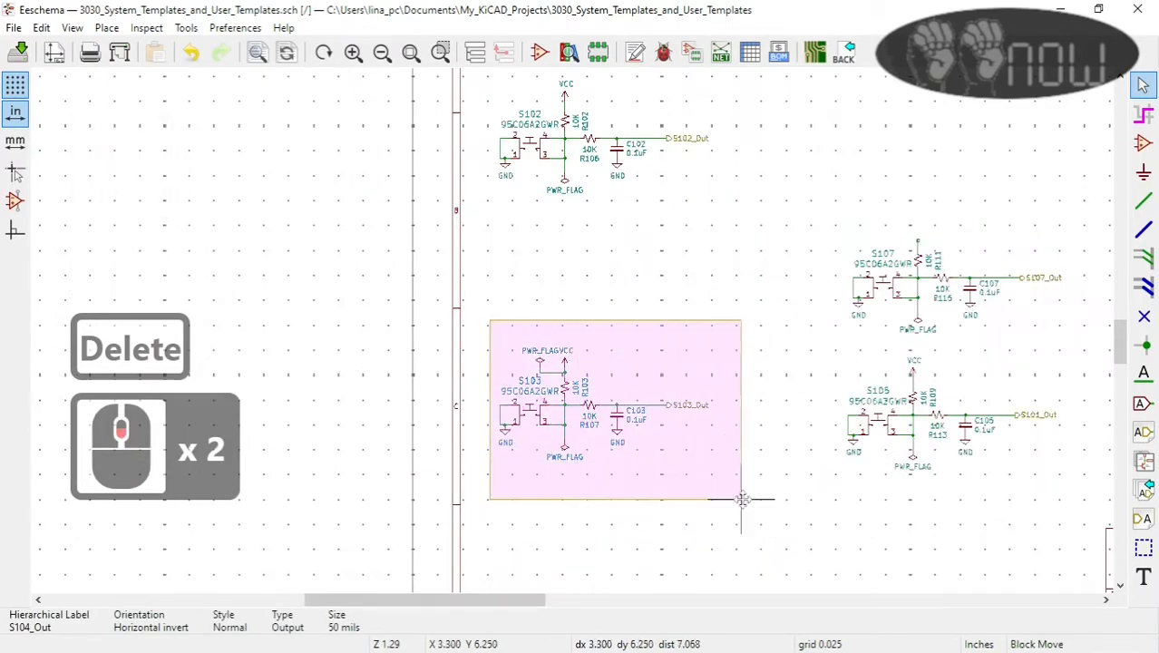
key("Delete")
left_click_drag(787, 208, 970, 489)
key("Delete")
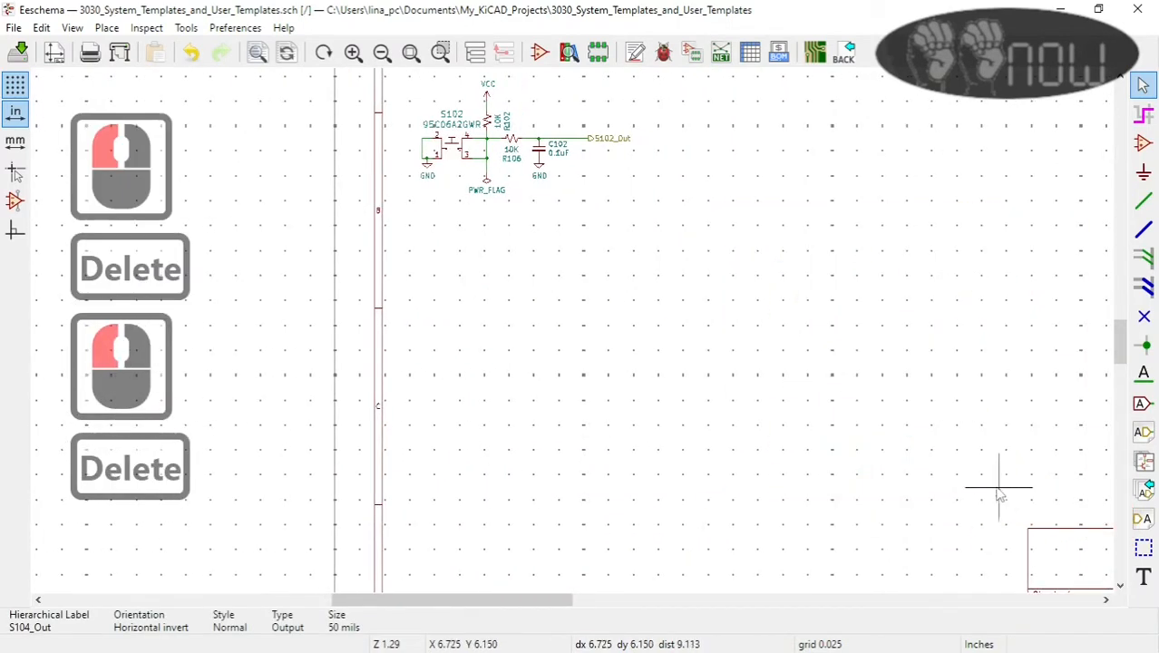
Step: Annotate the entire schematic, keeping existing annotations and sorting components by Y position
scroll(573, 326, "down", 2)
scroll(571, 330, "up", 4)
left_click(635, 52)
left_click(700, 501)
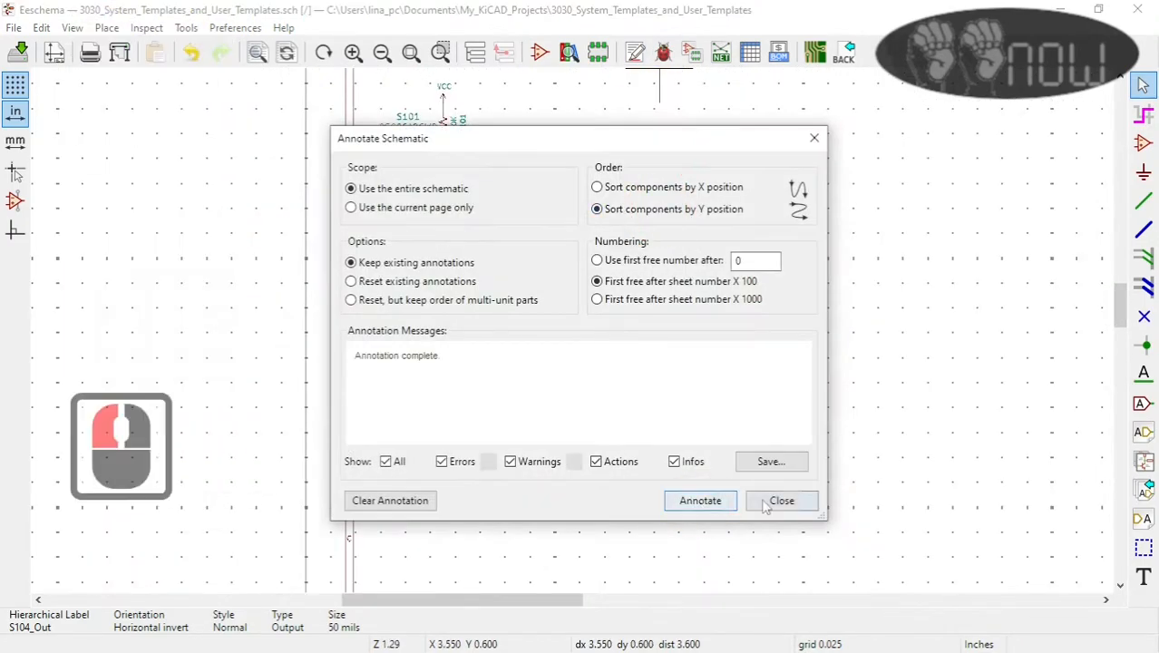
left_click(782, 500)
Step: Run the electrical rules check, review its warning list and follow one listed location into the schematic
left_click(663, 52)
left_click(701, 585)
scroll(448, 492, "down", 3)
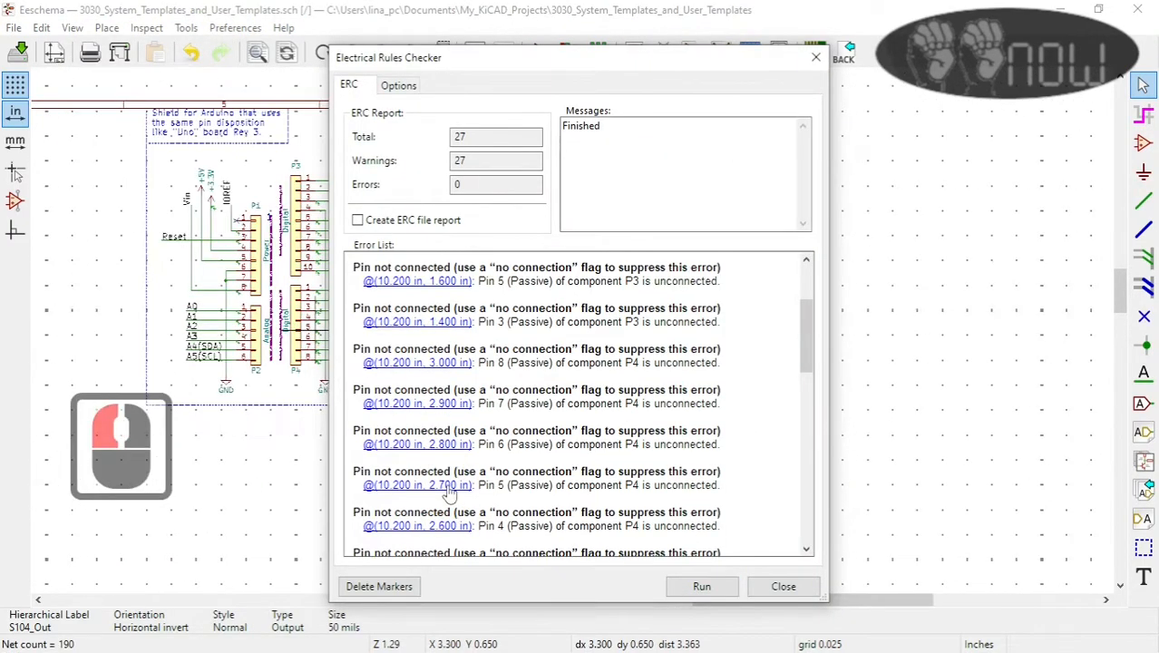
scroll(448, 493, "down", 2)
left_click_drag(545, 61, 714, 52)
scroll(630, 408, "down", 8)
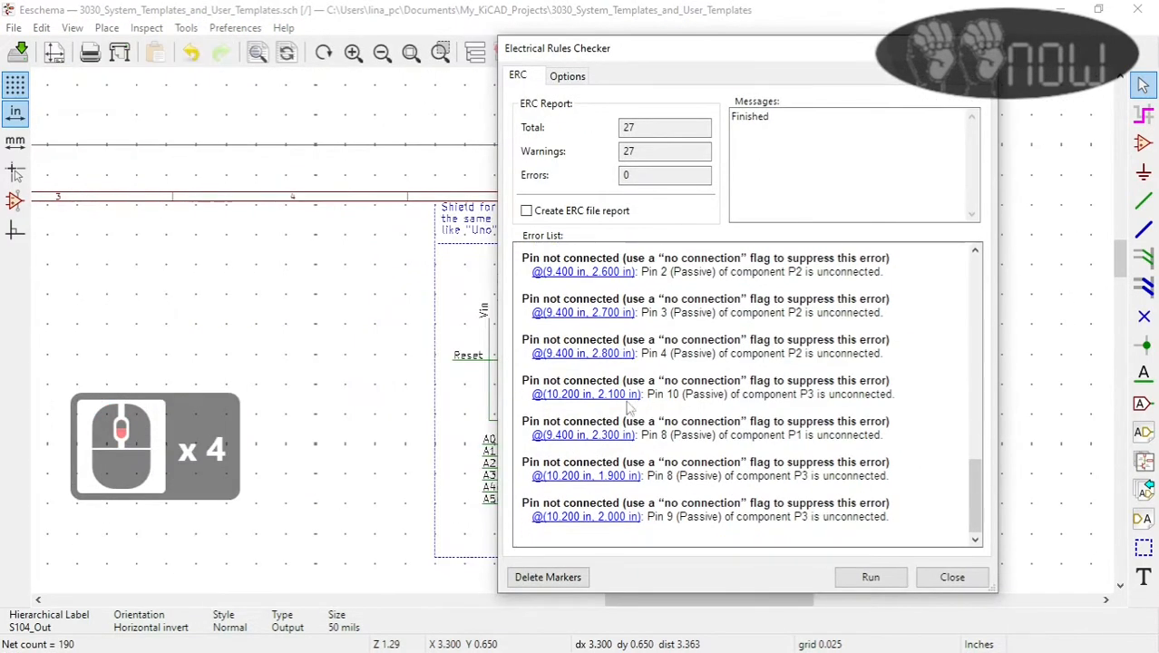
scroll(810, 422, "up", 8)
left_click(598, 271)
left_click(952, 577)
Step: Add a PWR_FLAG symbol beside the VCC symbol of the S101 circuit and wire it to the VCC net
scroll(332, 337, "up", 2)
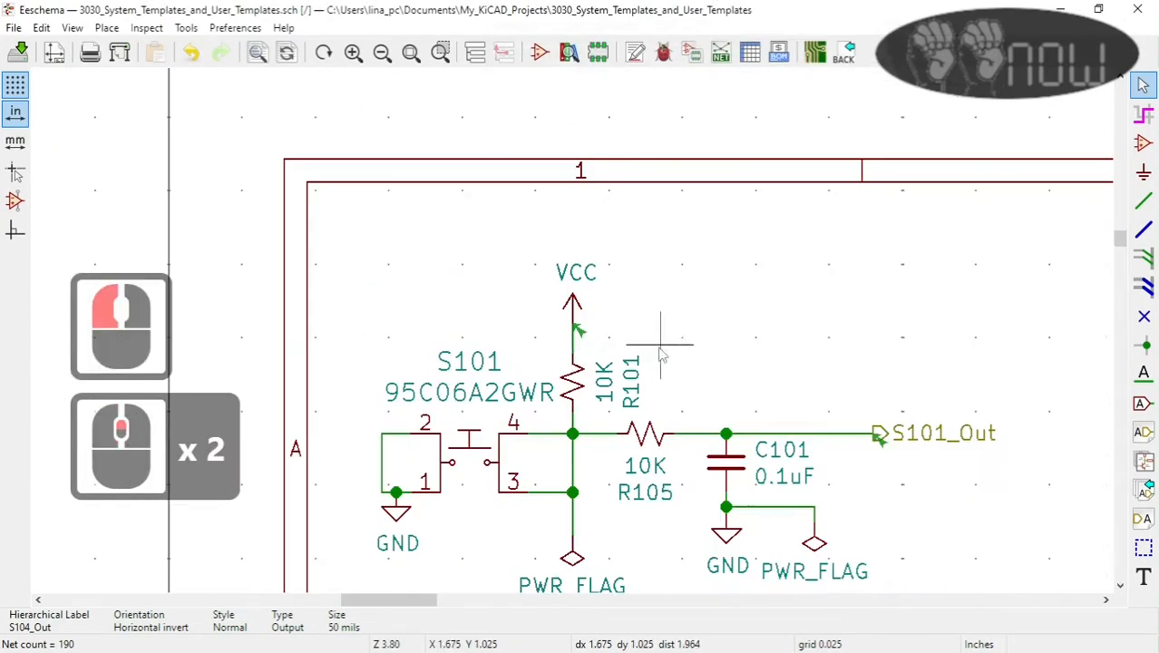
left_click(1143, 171)
left_click(836, 301)
type("flg")
key("BackSpace")
double_click(136, 157)
left_click(520, 322)
left_click(1144, 200)
left_click(608, 337)
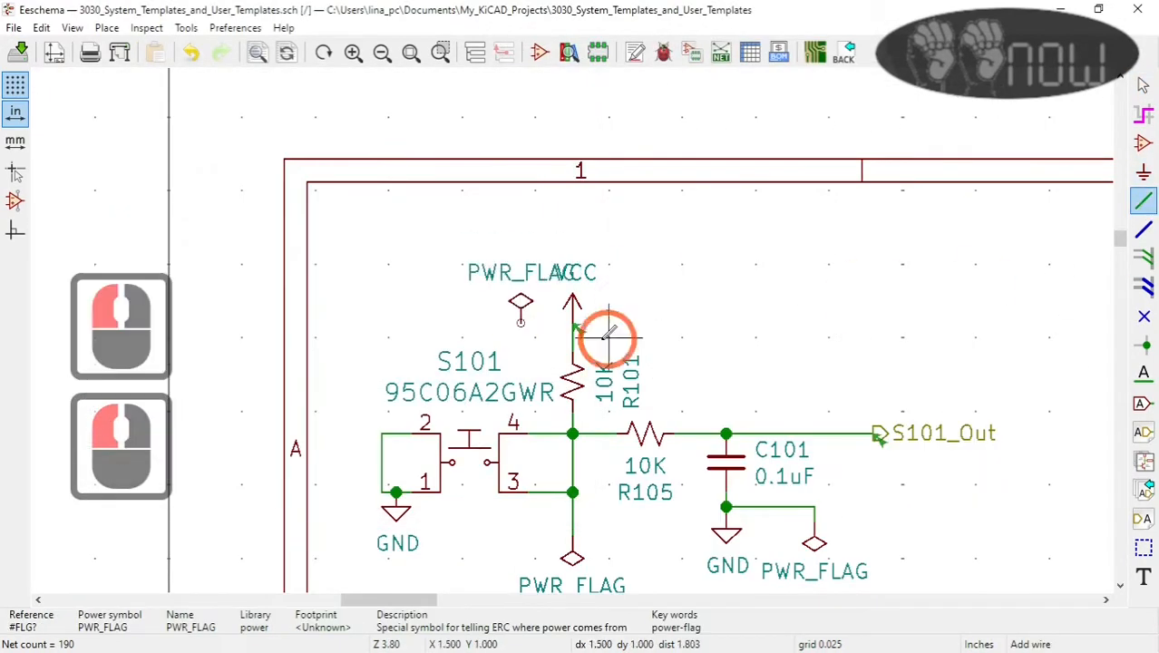
left_click(520, 324)
key("Escape")
Step: Rerun the electrical rules check and read through the remaining warnings
left_click(663, 51)
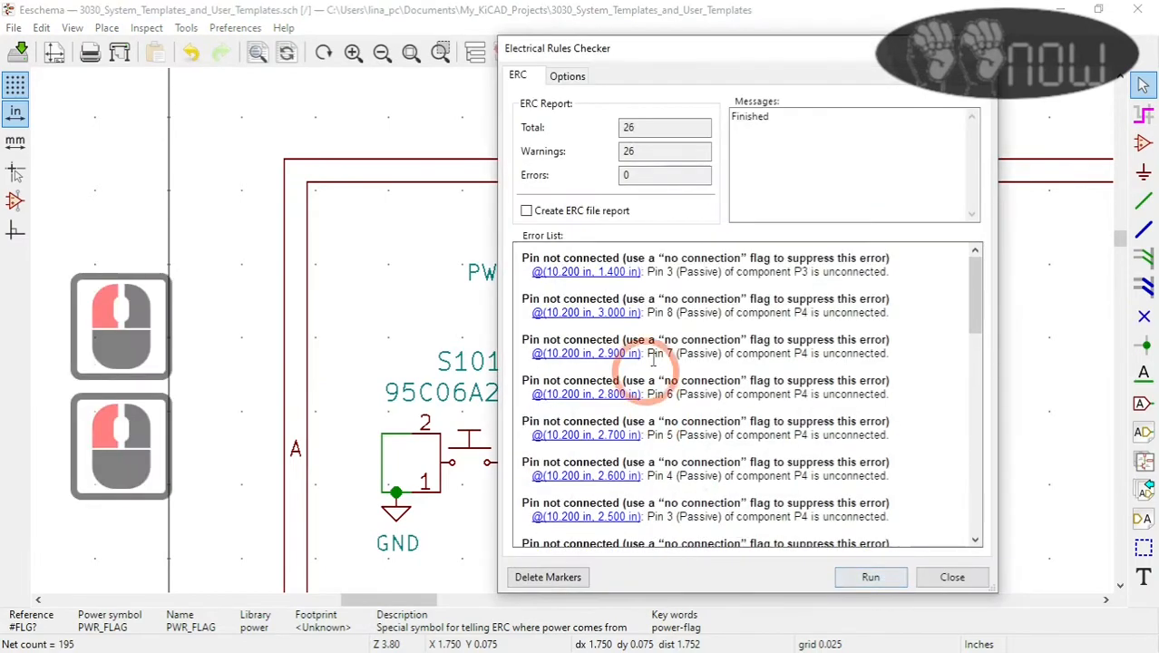
scroll(746, 385, "down", 6)
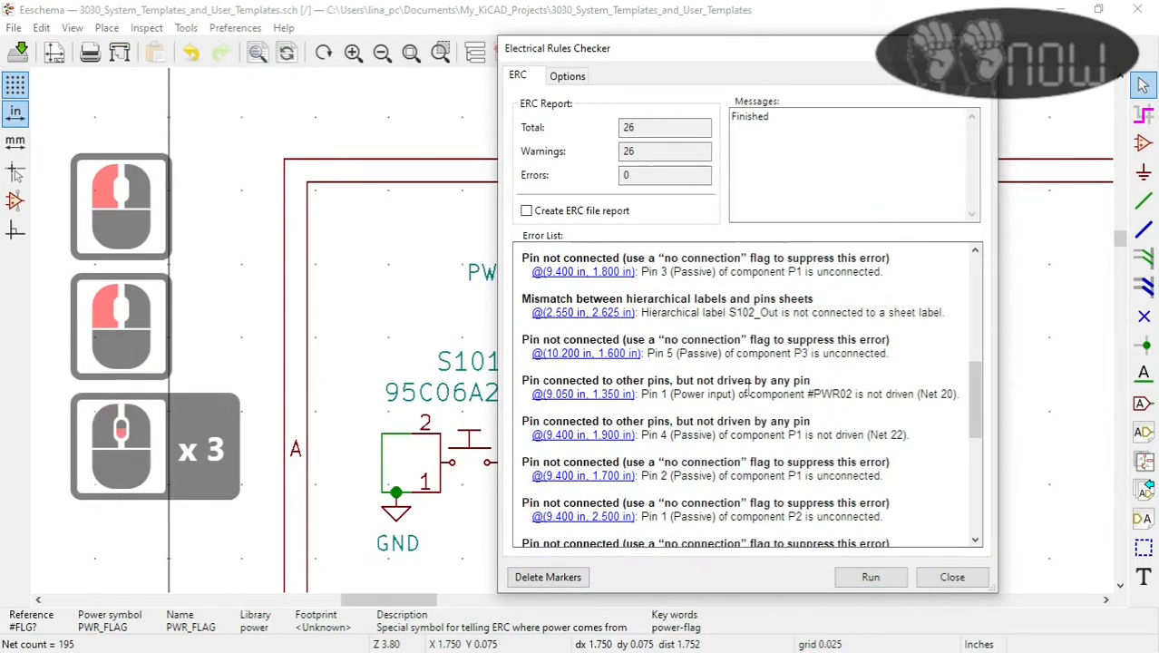
scroll(749, 386, "up", 8)
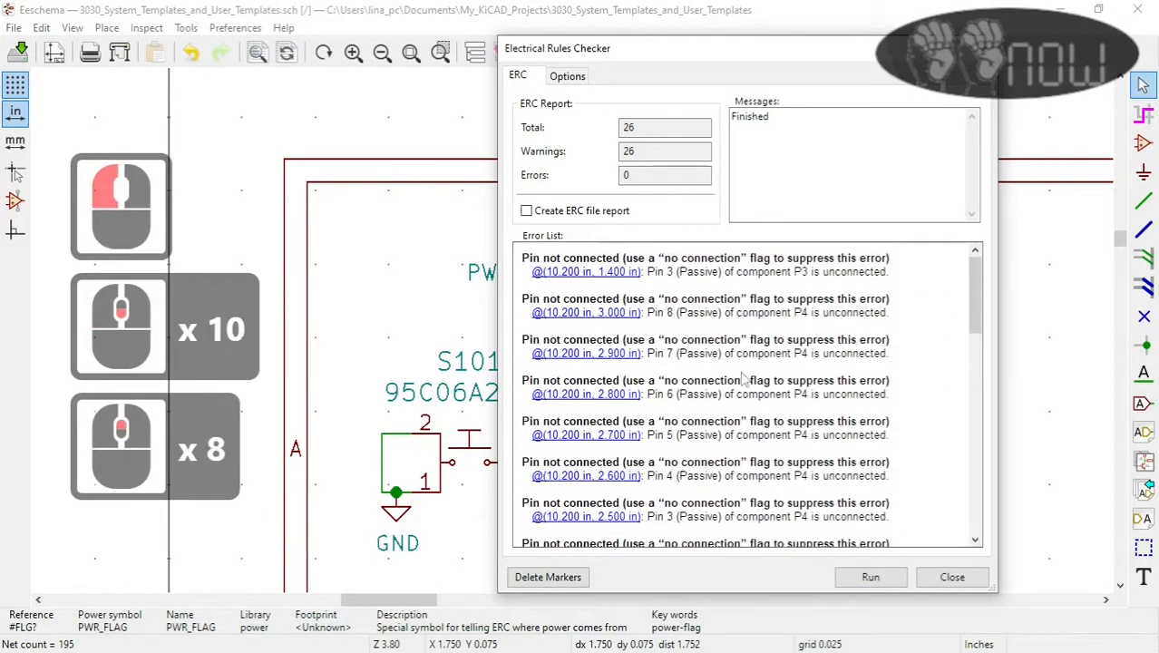
left_click(952, 577)
Step: Generate a Pcbnew netlist in default format and save it as 3030_System_Templates_and_User_Templates
scroll(572, 338, "down", 2)
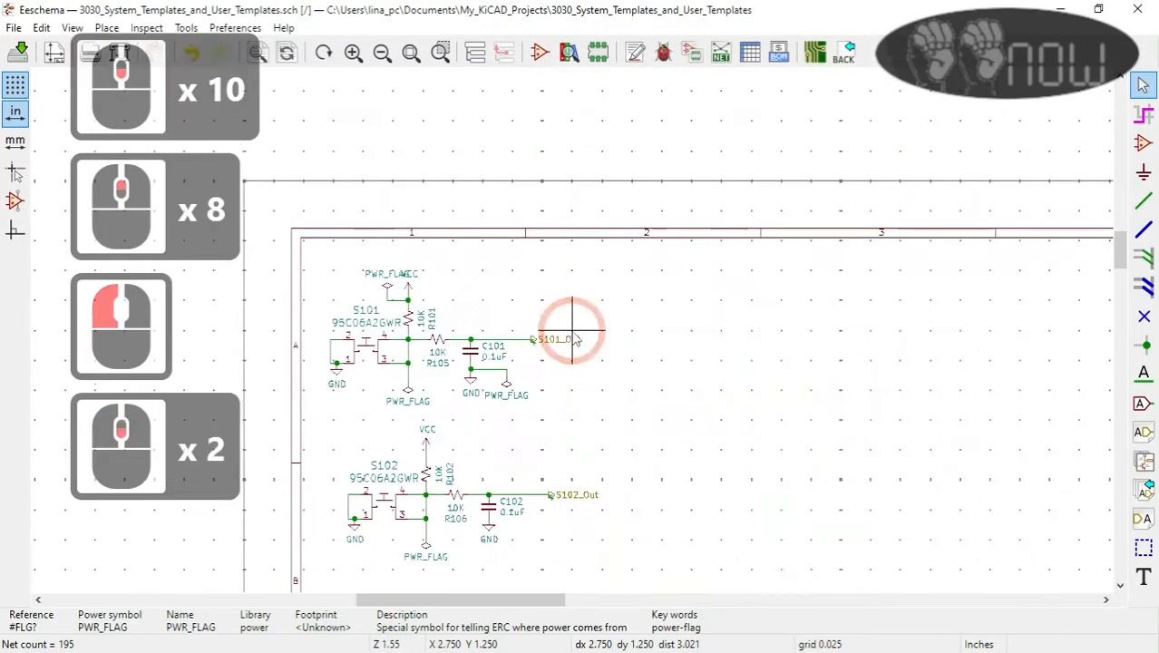
scroll(603, 338, "down", 5)
scroll(581, 331, "up", 2)
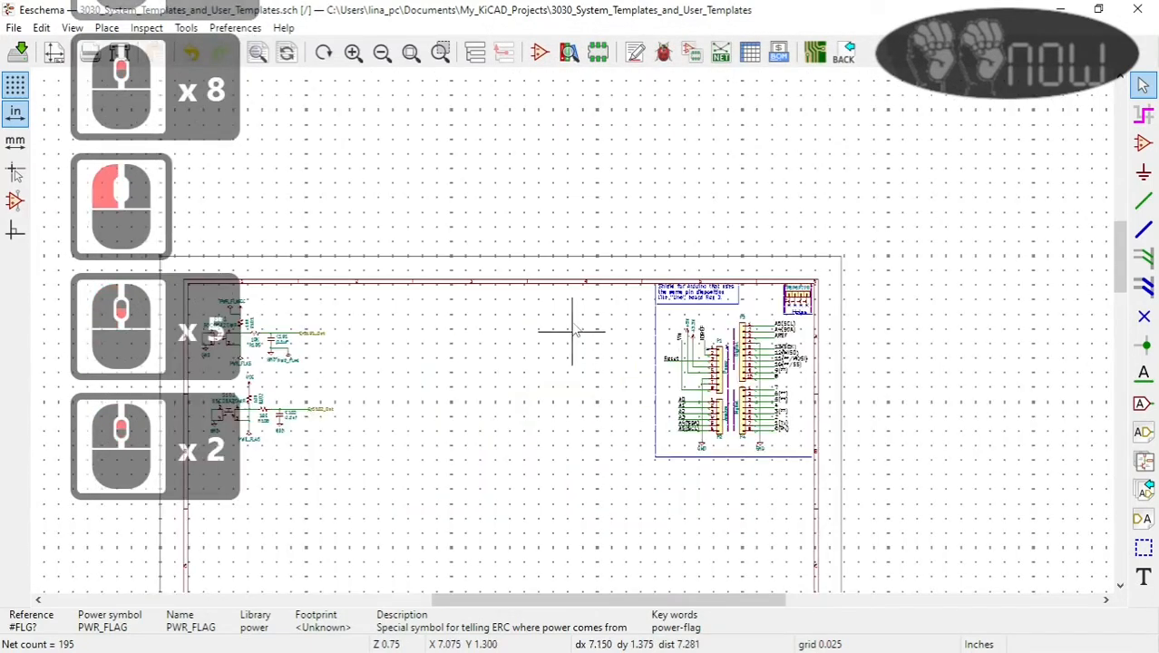
left_click(719, 52)
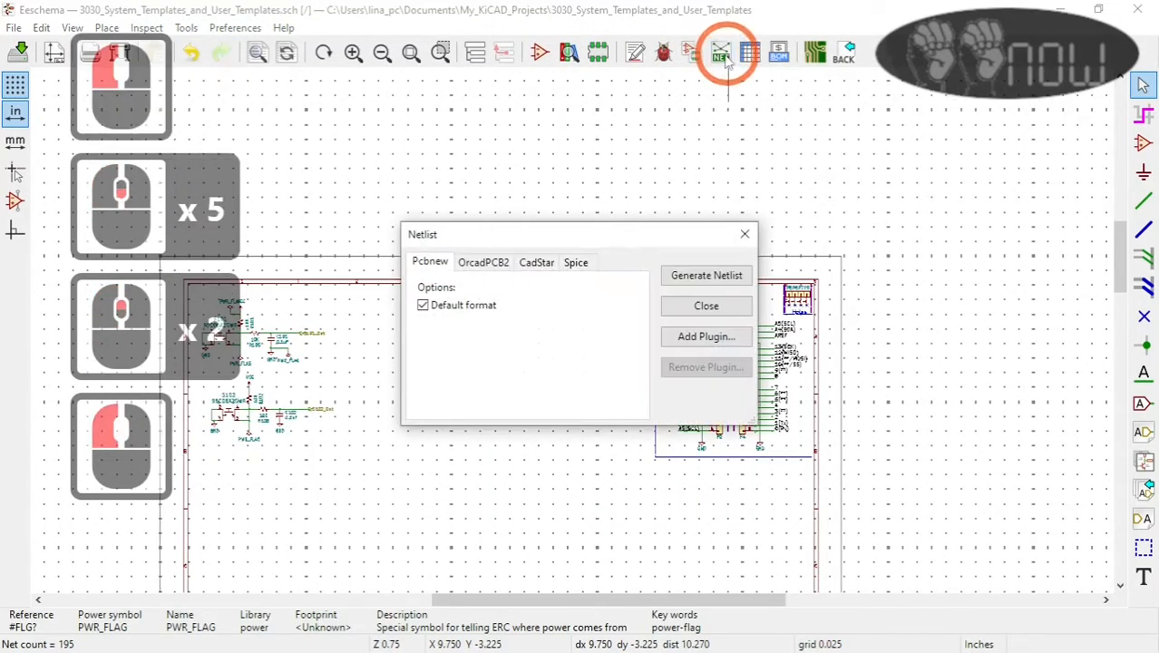
left_click(715, 280)
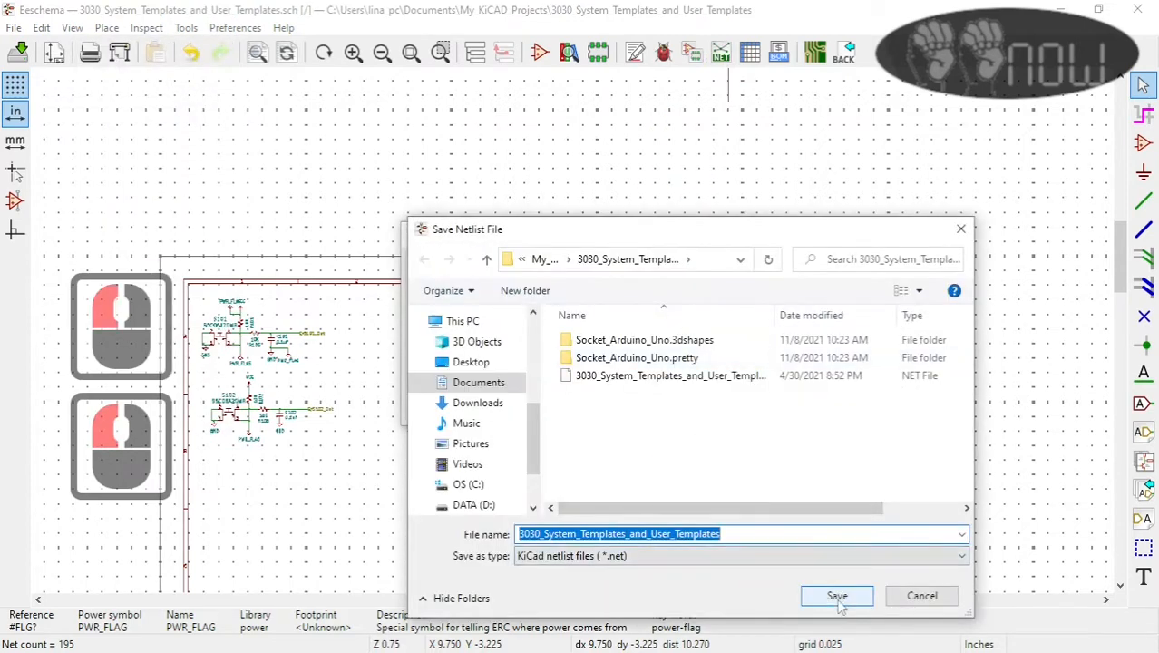
left_click(839, 600)
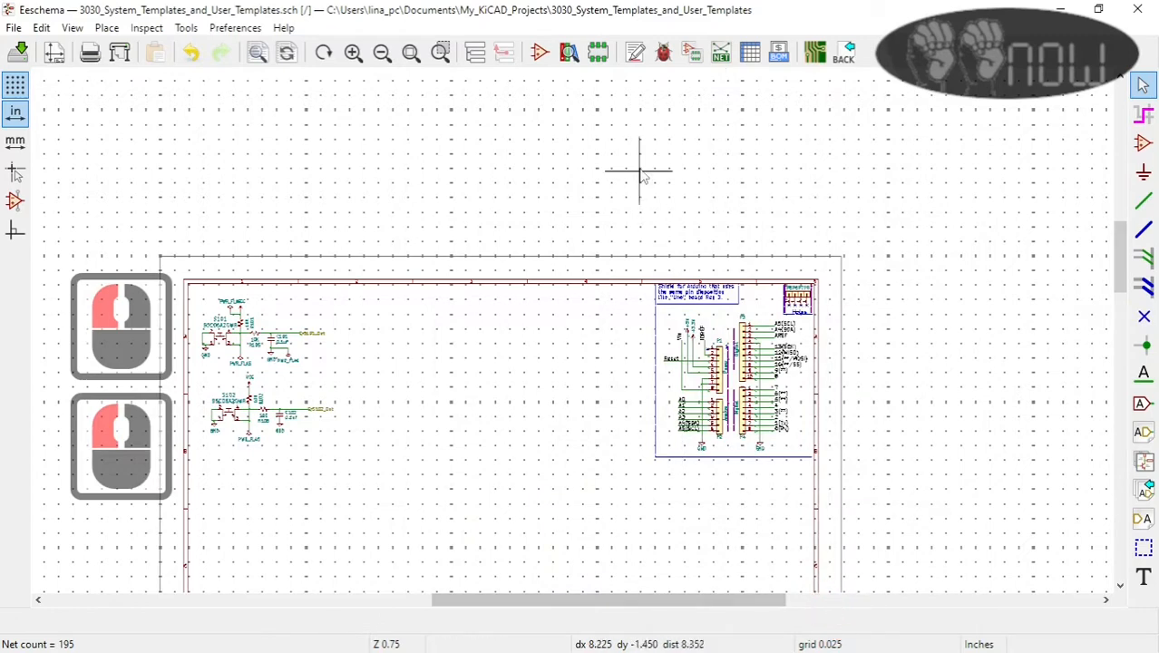
Step: Switch to the board layout, load the 3030_System_Templates_and_User_Templates netlist and update the PCB with it
left_click(814, 52)
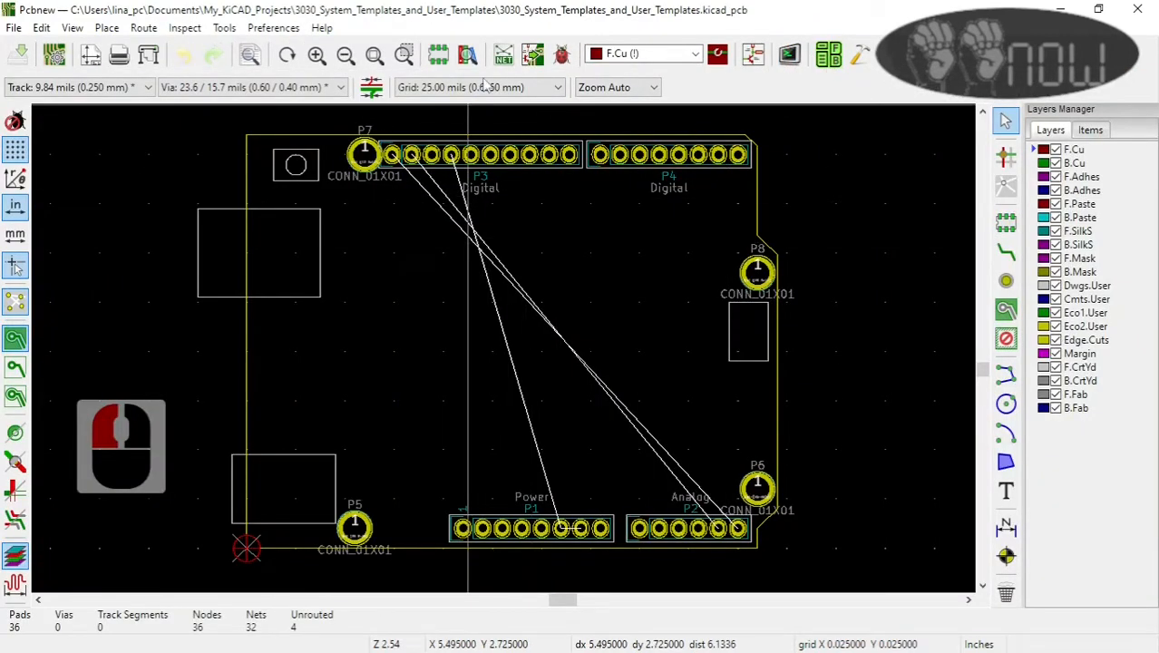
left_click(502, 57)
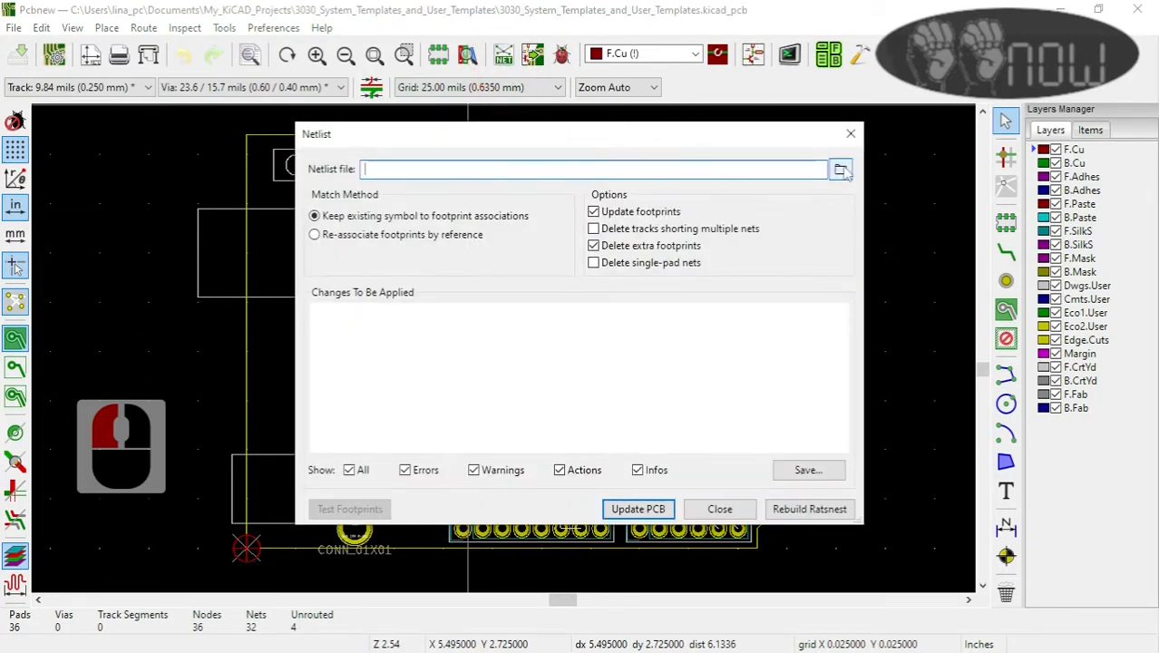
left_click(840, 170)
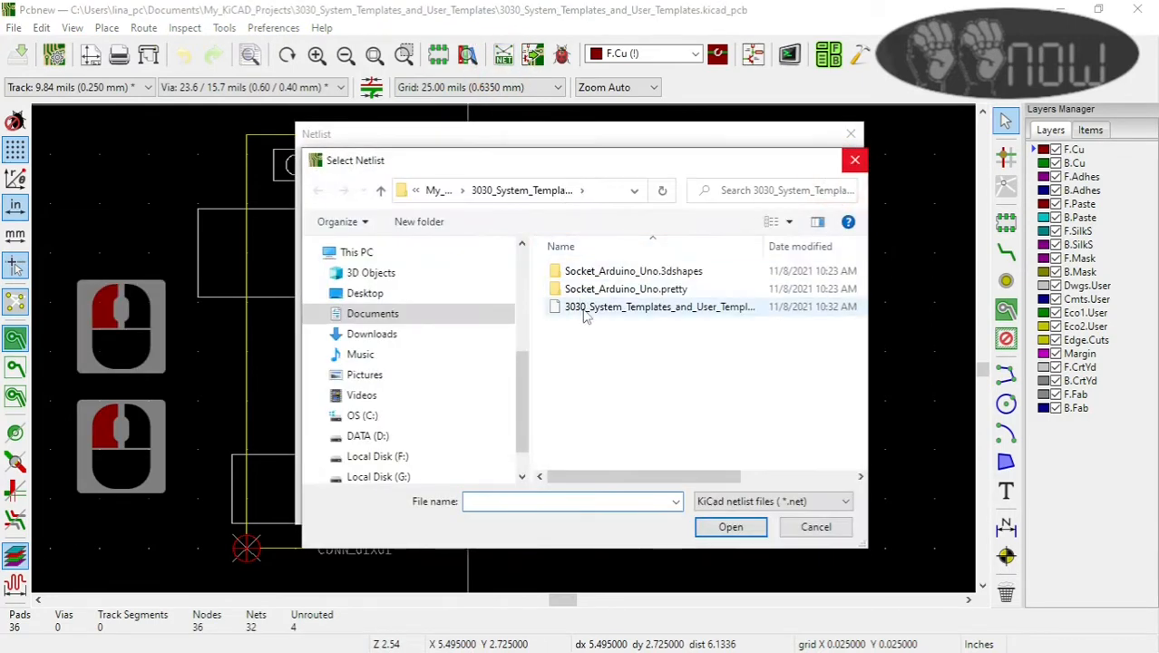
left_click(584, 308)
left_click(731, 527)
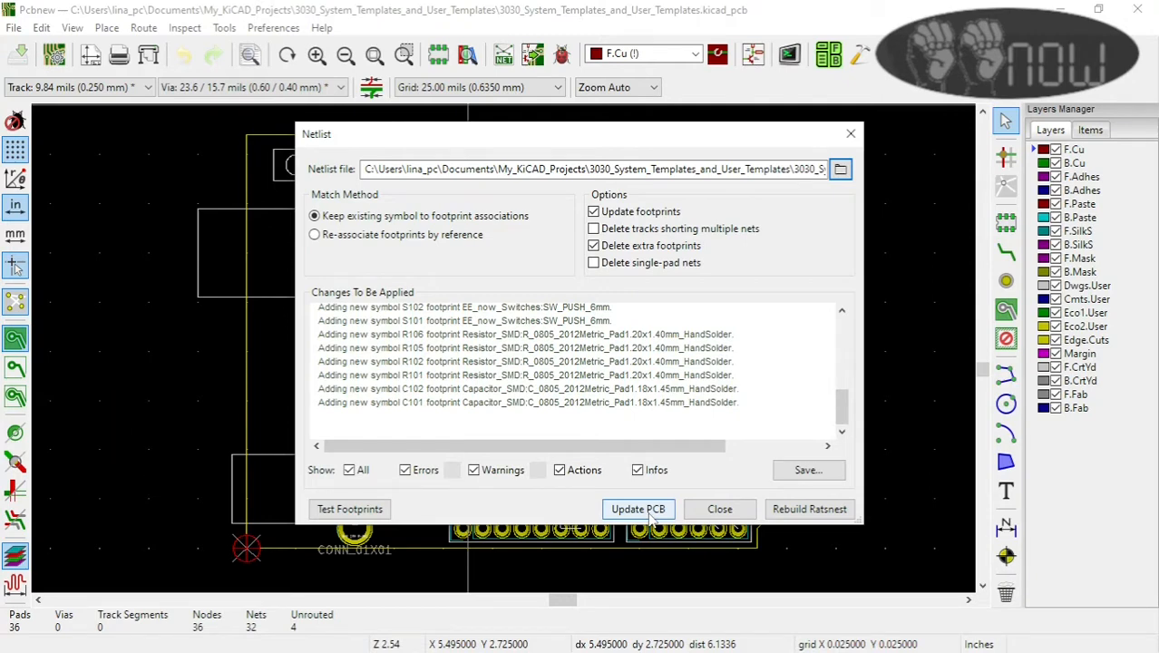
left_click(647, 513)
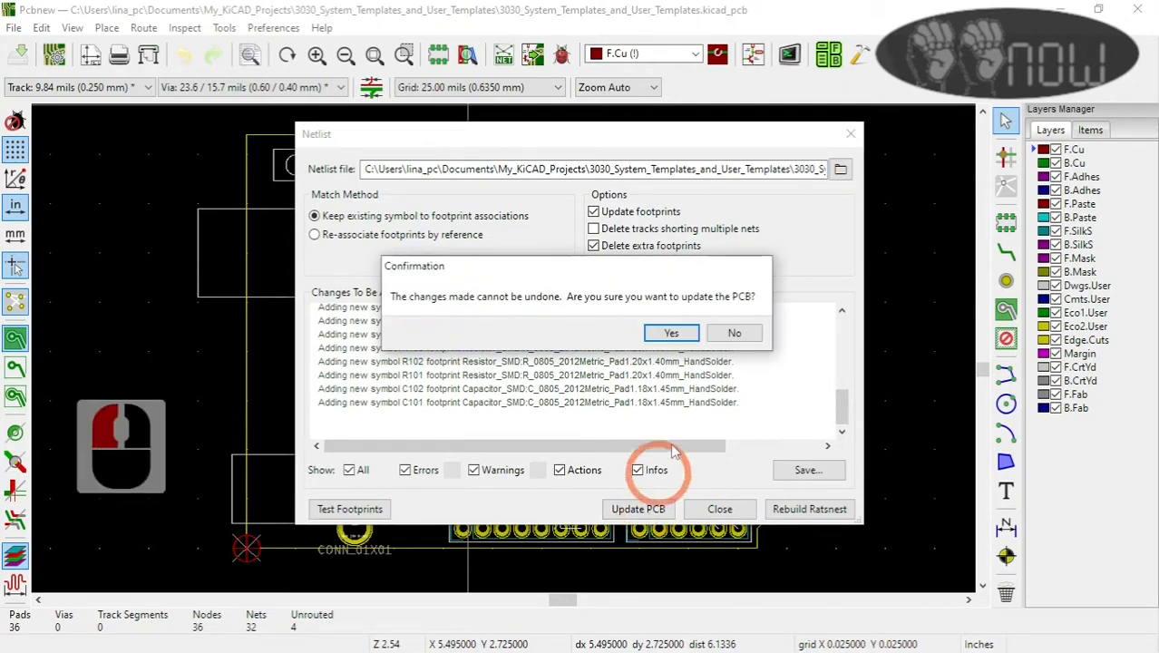
left_click(671, 335)
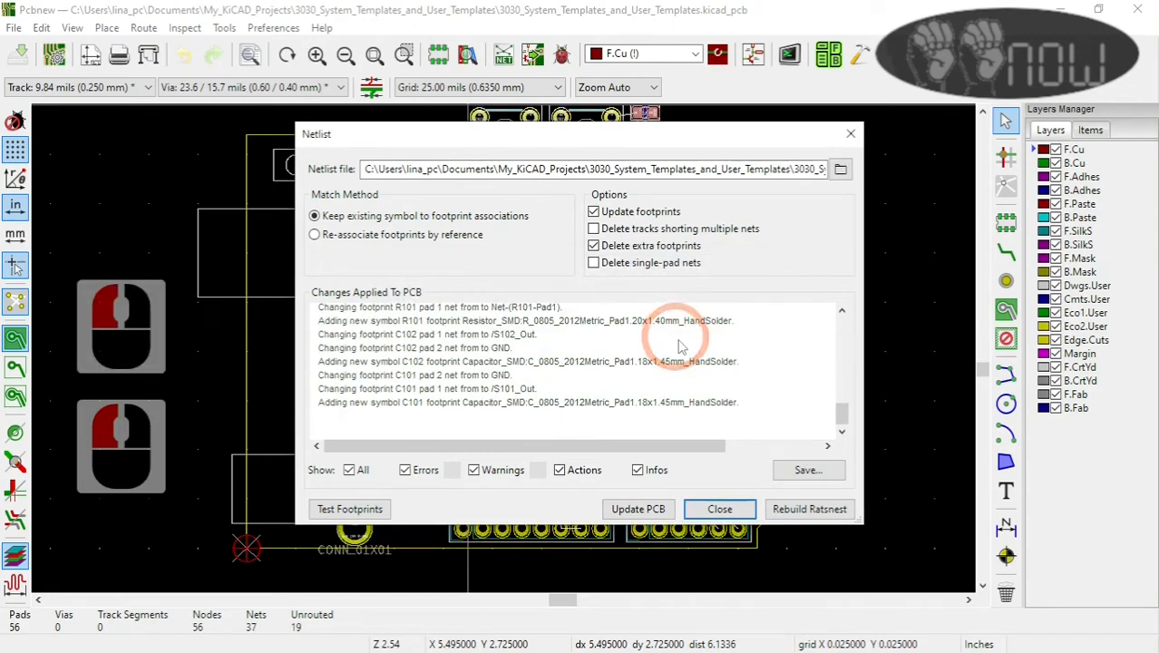
left_click(718, 508)
Step: Place the imported switch, resistor and capacitor footprints inside the Arduino board outline and examine their ratsnest connections to the headers
scroll(514, 430, "up", 4)
scroll(514, 431, "down", 4)
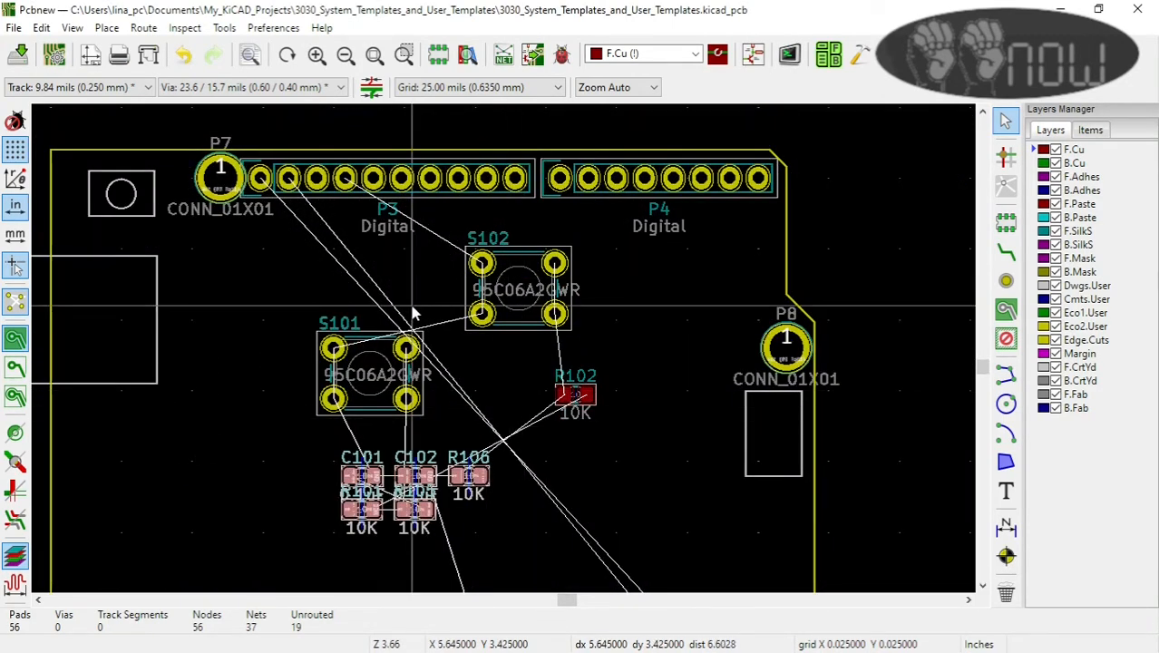
scroll(498, 389, "down", 2)
scroll(505, 356, "up", 1)
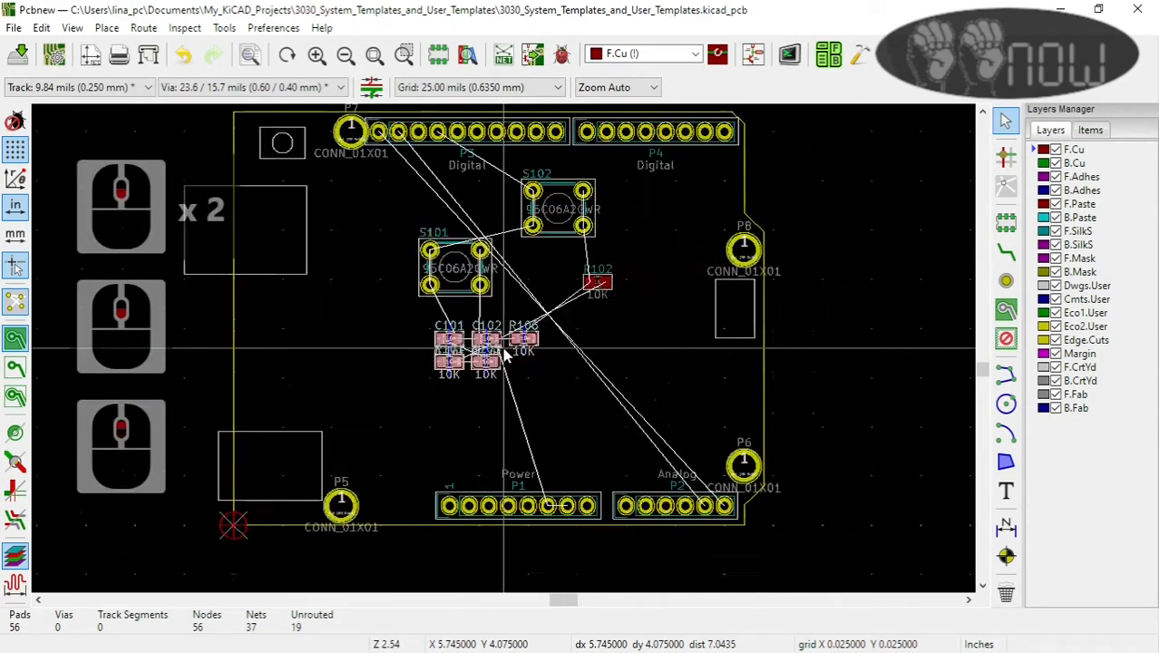
scroll(505, 355, "down", 3)
scroll(505, 355, "up", 2)
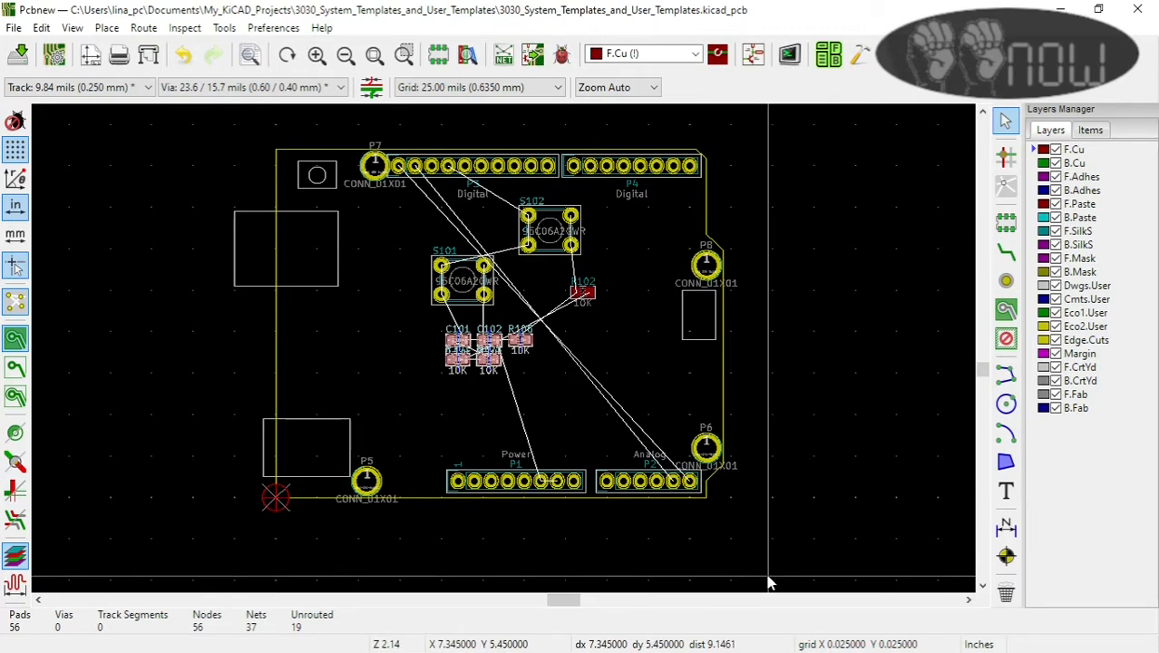
scroll(444, 408, "down", 3)
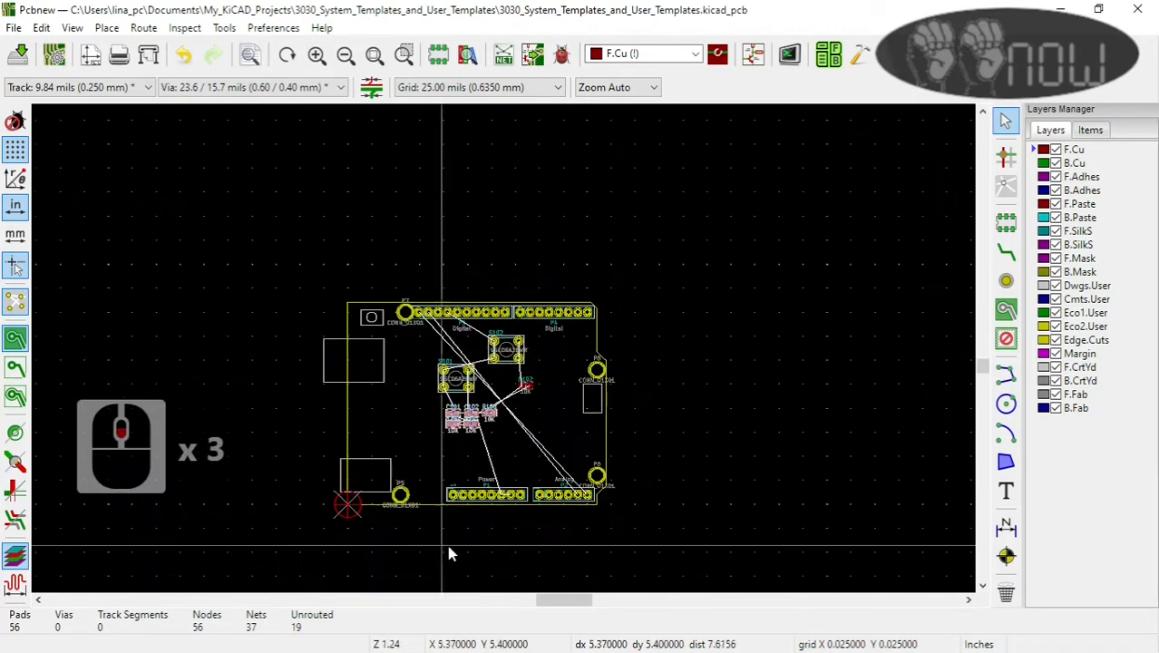
scroll(583, 402, "down", 1)
scroll(489, 346, "up", 1)
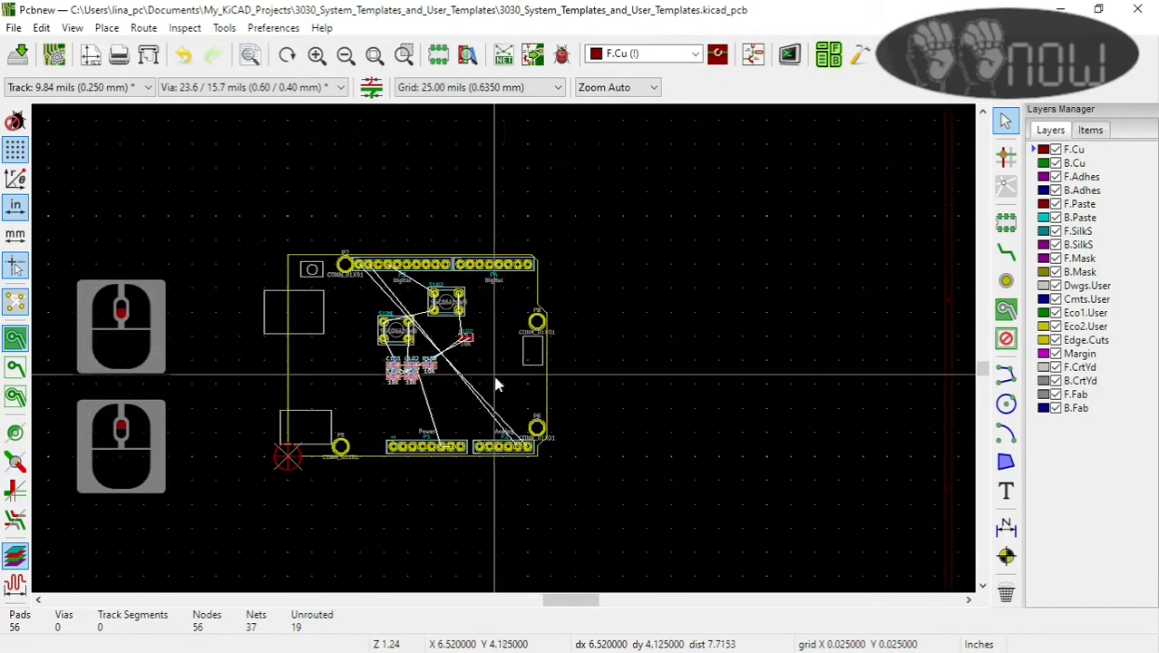
scroll(429, 408, "down", 1)
scroll(458, 270, "up", 5)
Step: Make Edge.Cuts the active layer and move the board outline's top segment up to Y 2.35 in
left_click(567, 207)
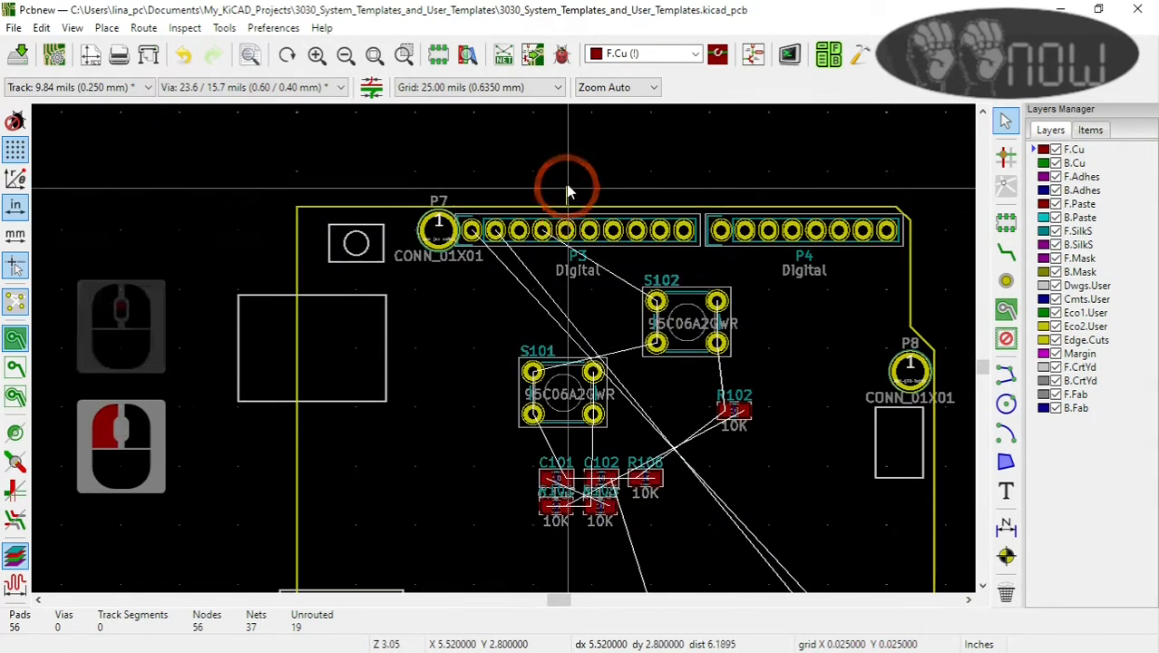
left_click(1051, 339)
left_click_drag(621, 228, 897, 207)
left_click(896, 216)
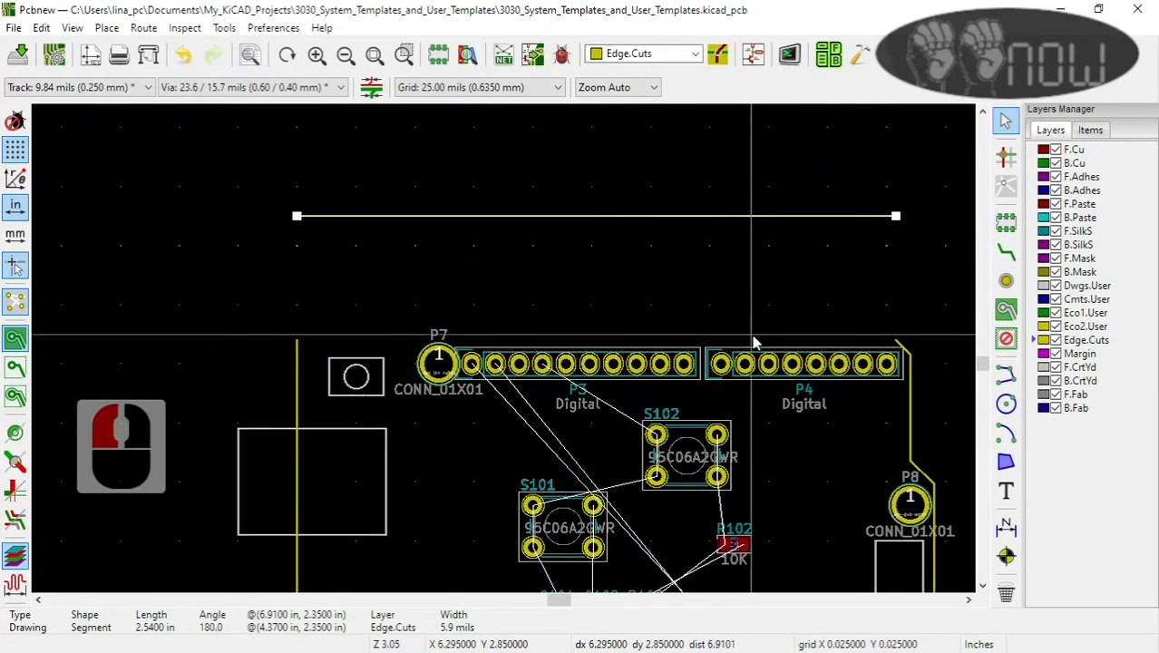
Step: Move the board outline's bottom segment down to Y 5.7 in, aligning its ends with the side edges
scroll(815, 394, "down", 1)
scroll(881, 382, "up", 1)
scroll(497, 351, "down", 3)
scroll(245, 533, "up", 5)
left_click(574, 279)
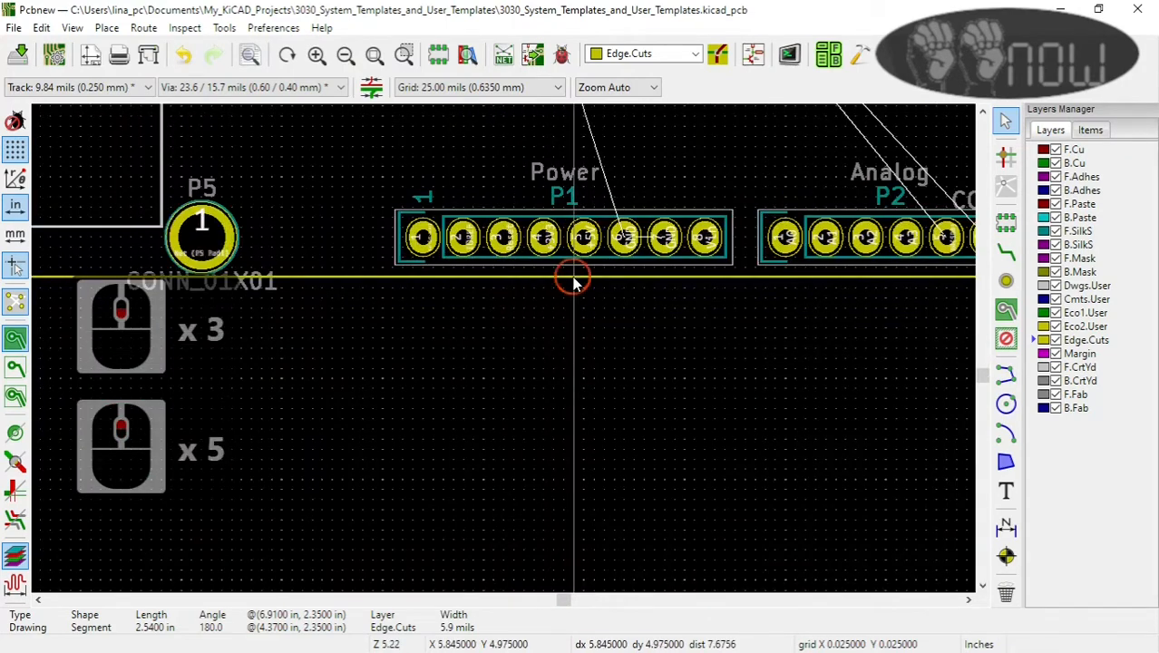
scroll(574, 279, "down", 1)
scroll(499, 356, "down", 1)
left_click_drag(463, 336, 441, 538)
left_click(441, 538)
key("m")
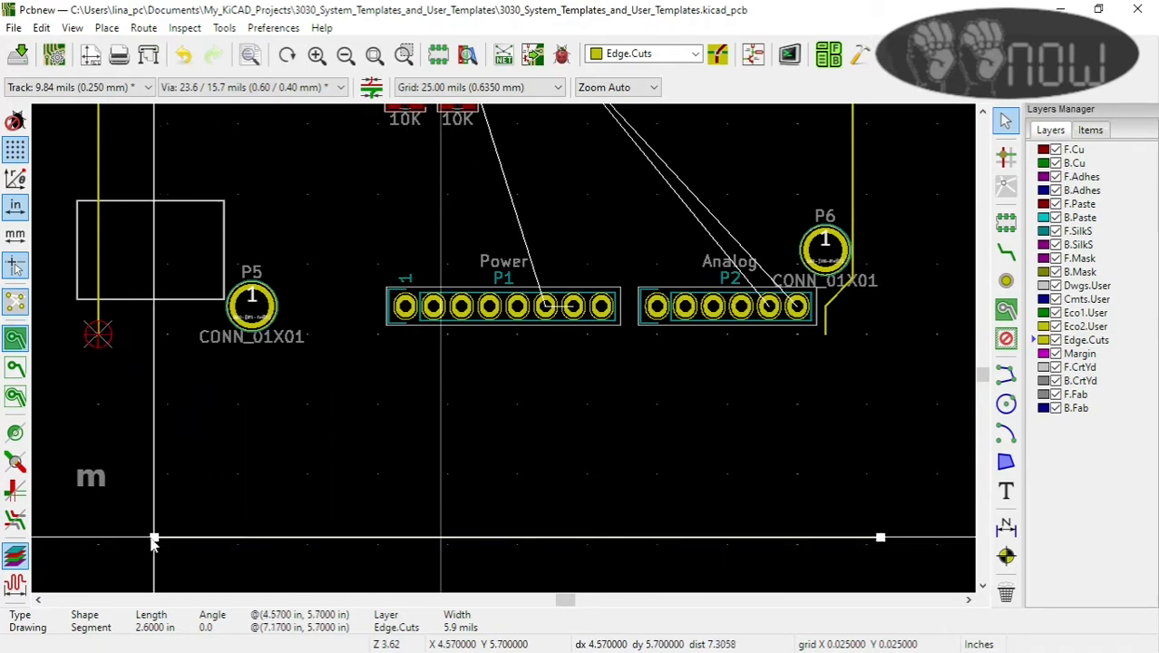
left_click(99, 542)
left_click(174, 260)
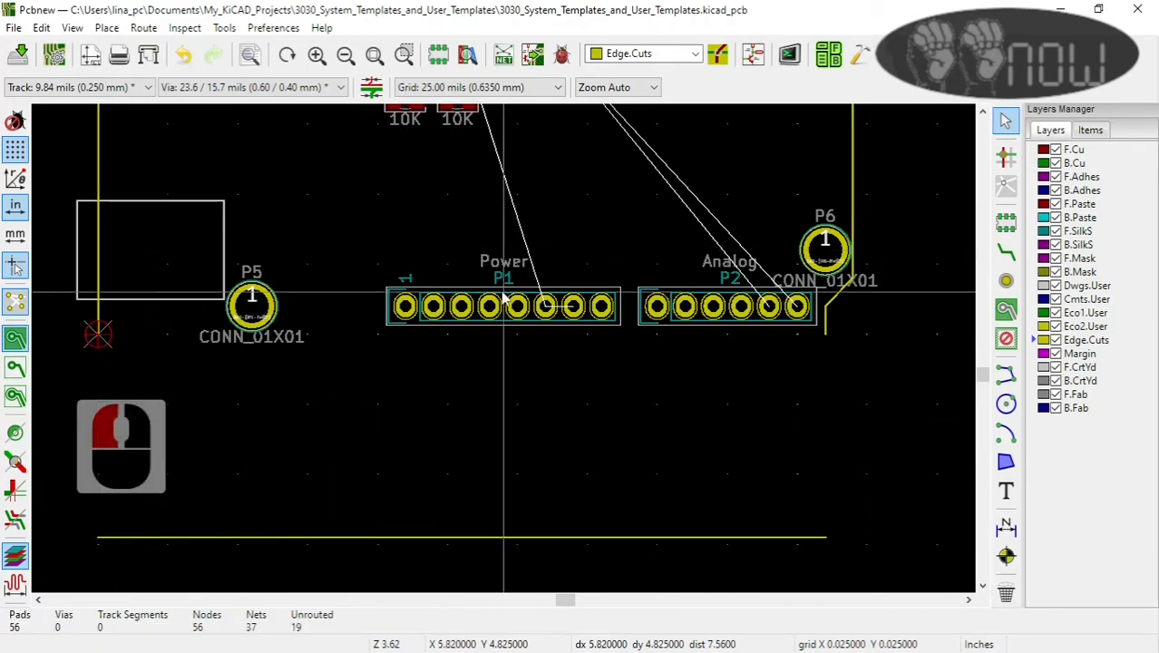
Step: Draw an Edge.Cuts line at X 4.37 in from the upper end of the left edge up to the top segment
scroll(417, 319, "down", 1)
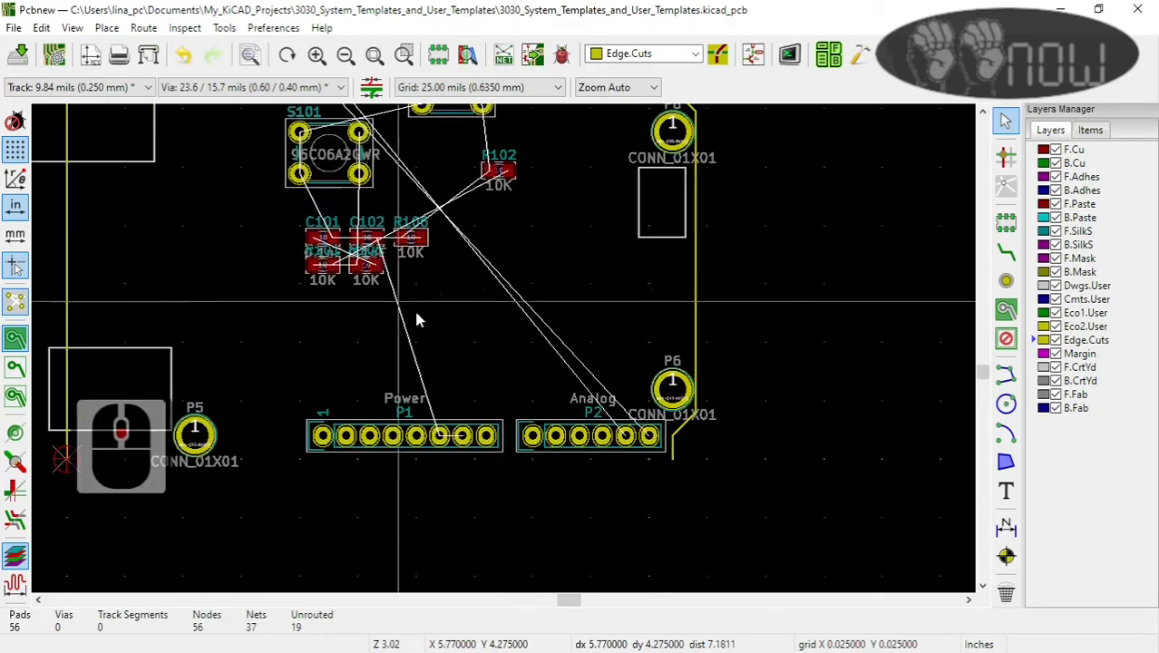
scroll(417, 319, "down", 3)
scroll(336, 134, "down", 2)
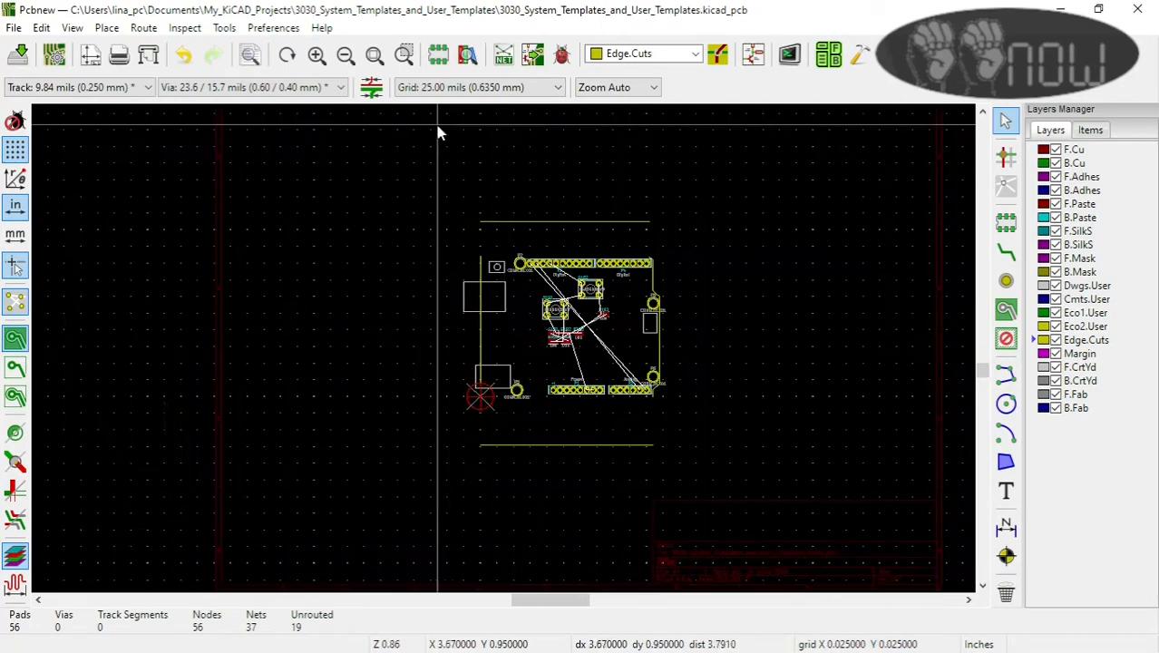
middle_click_drag(438, 133, 363, 415)
scroll(505, 353, "up", 2)
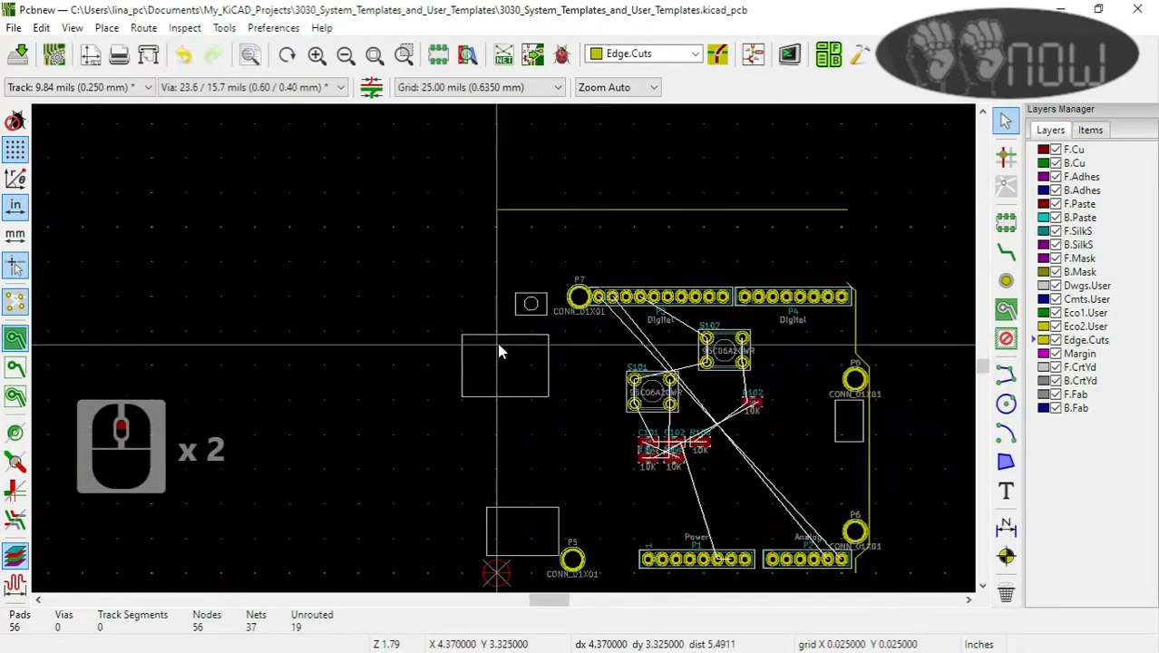
left_click(1006, 374)
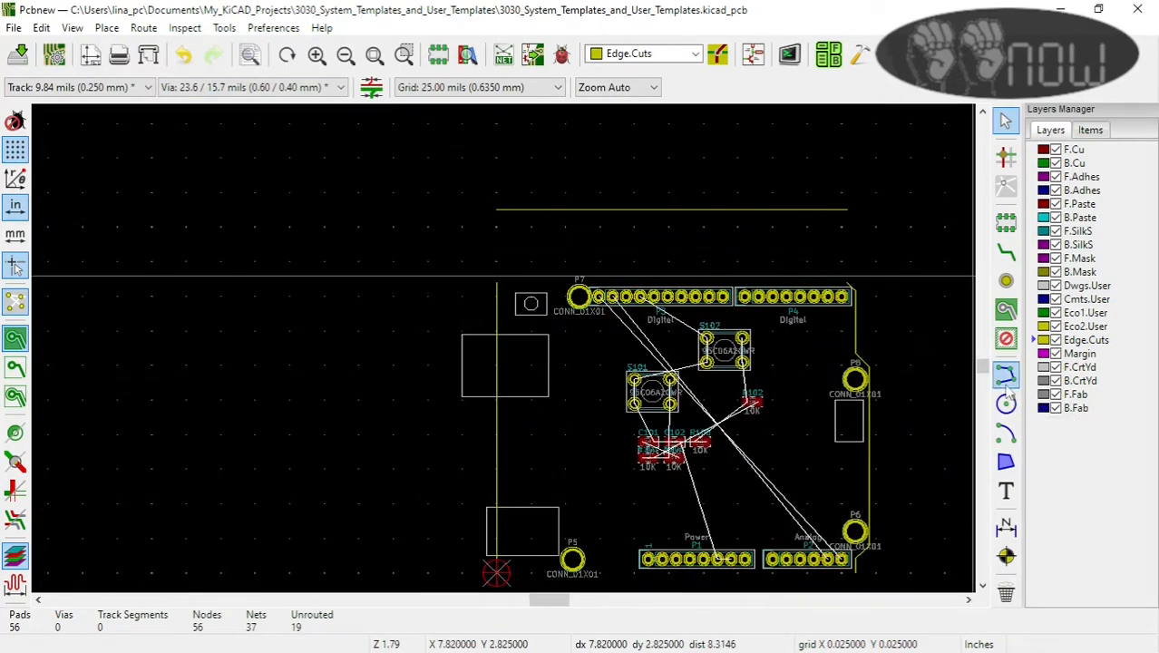
scroll(487, 254, "up", 3)
key("Escape")
left_click(1005, 374)
left_click(514, 335)
scroll(513, 149, "up", 6)
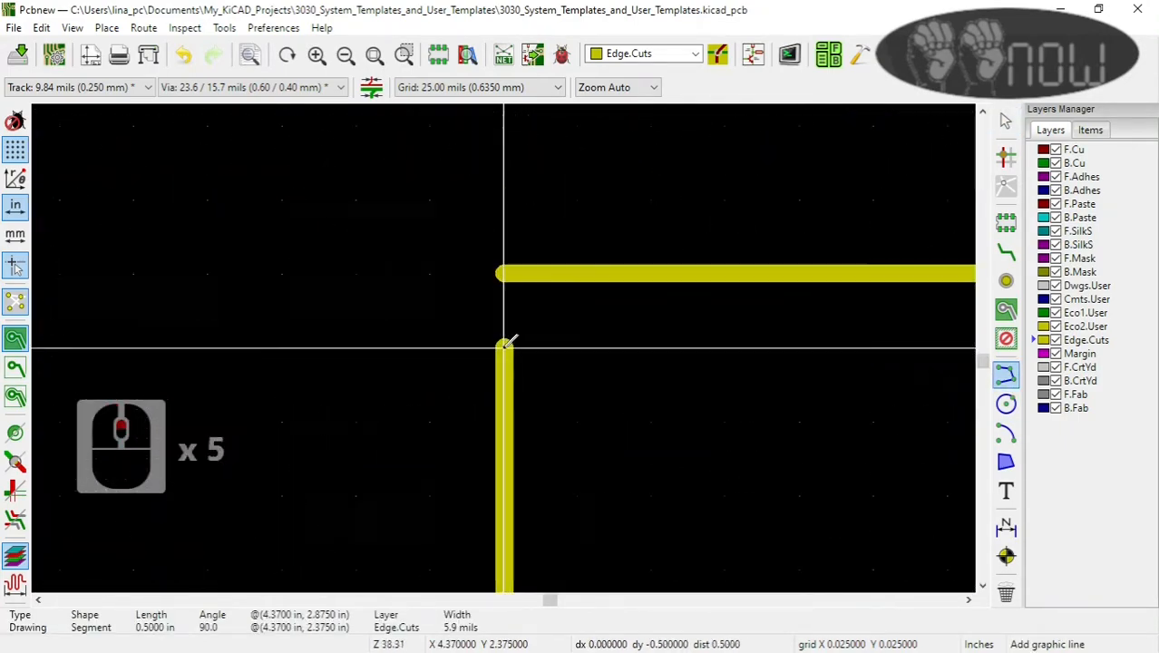
left_click(504, 268)
Step: Draw an Edge.Cuts line at X 6.91 in from Y 2.875 in up to the top segment's right end at Y 2.35 in
scroll(504, 281, "down", 6)
scroll(799, 405, "up", 5)
left_click(519, 343)
scroll(524, 204, "down", 2)
scroll(500, 148, "up", 4)
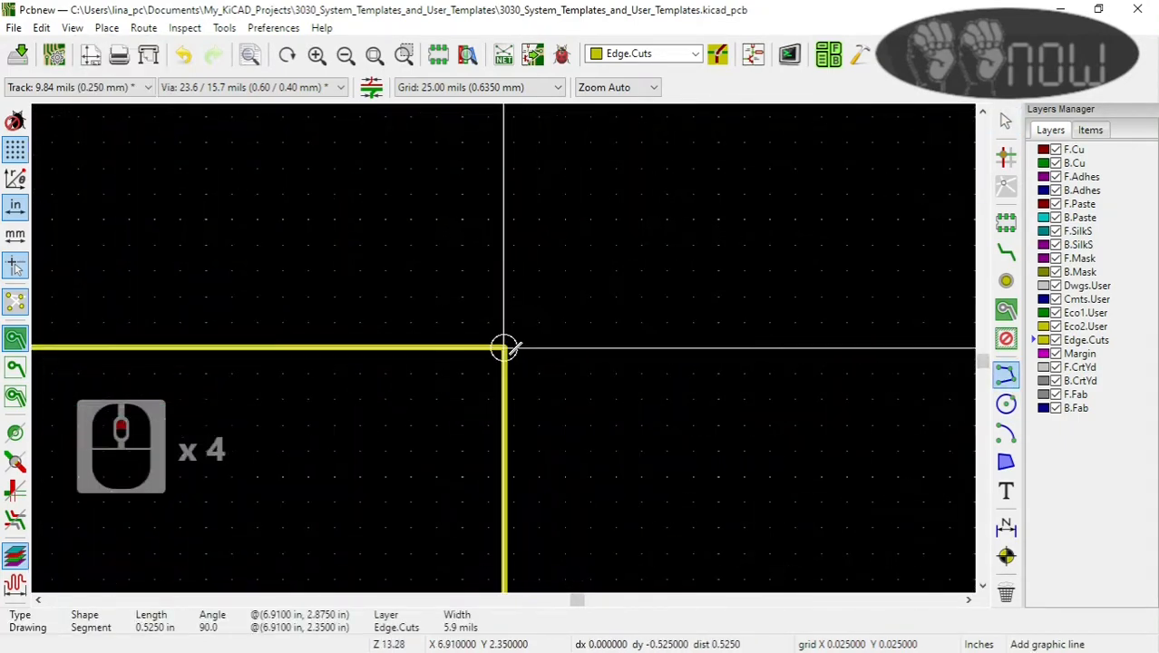
left_click(505, 346)
Step: Draw an Edge.Cuts line at X 6.97 in from Y 4.975 in down to the bottom segment's right end at Y 5.7 in
scroll(505, 347, "down", 8)
scroll(505, 517, "up", 3)
scroll(505, 267, "up", 3)
left_click(482, 240)
scroll(482, 413, "down", 2)
scroll(505, 517, "up", 4)
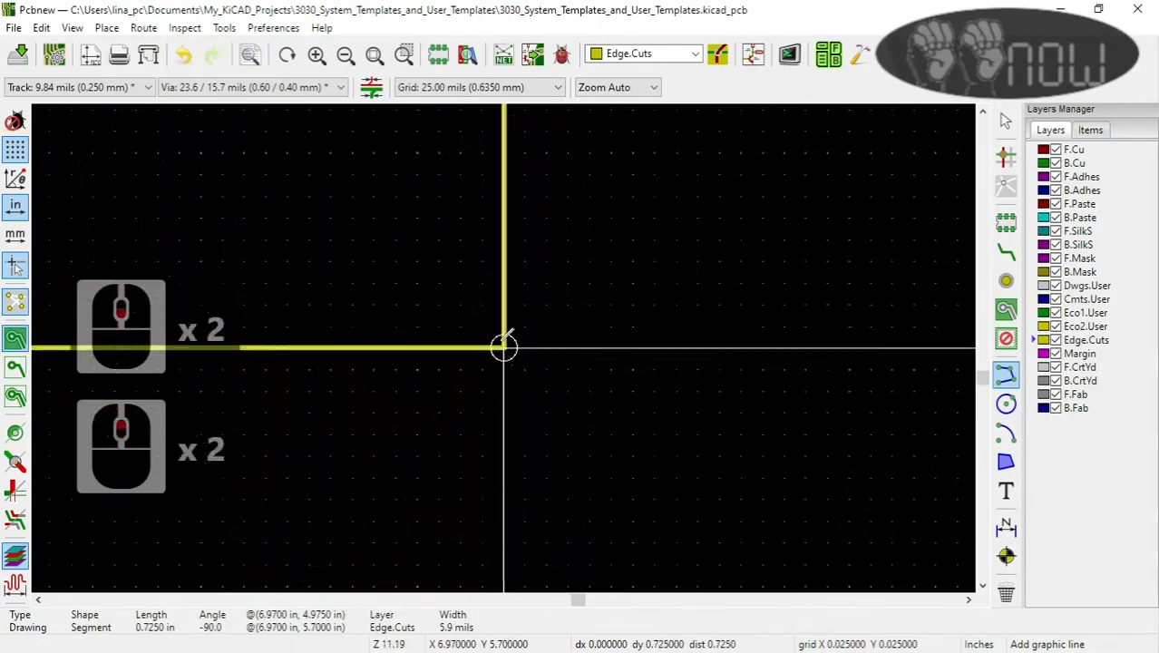
left_click(505, 346)
Step: Draw an Edge.Cuts line at X 4.37 in from Y 4.975 in down to the bottom segment's left end, closing the outline
scroll(505, 347, "down", 8)
scroll(282, 291, "up", 4)
scroll(505, 346, "down", 2)
scroll(505, 341, "up", 3)
left_click(460, 215)
scroll(459, 215, "down", 2)
scroll(486, 452, "up", 2)
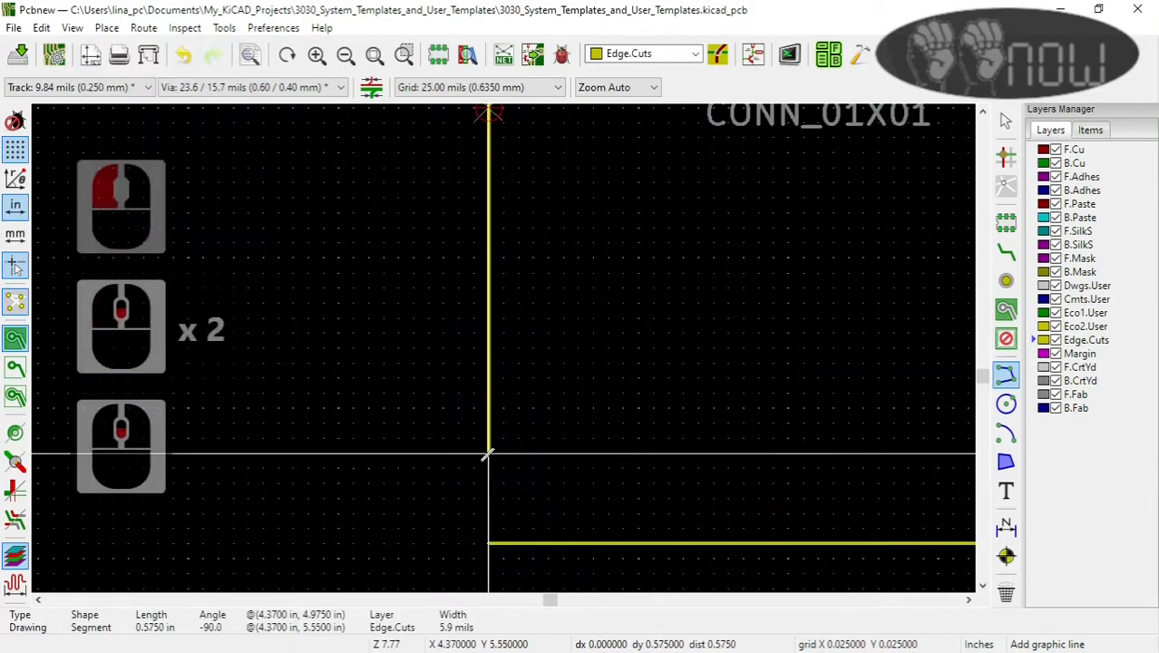
left_click(503, 346)
key("Escape")
Step: Examine the enlarged board shape and placed components in the 3D Viewer, and close the viewer
scroll(505, 346, "up", 2)
scroll(504, 346, "down", 7)
scroll(516, 204, "up", 3)
scroll(497, 322, "up", 1)
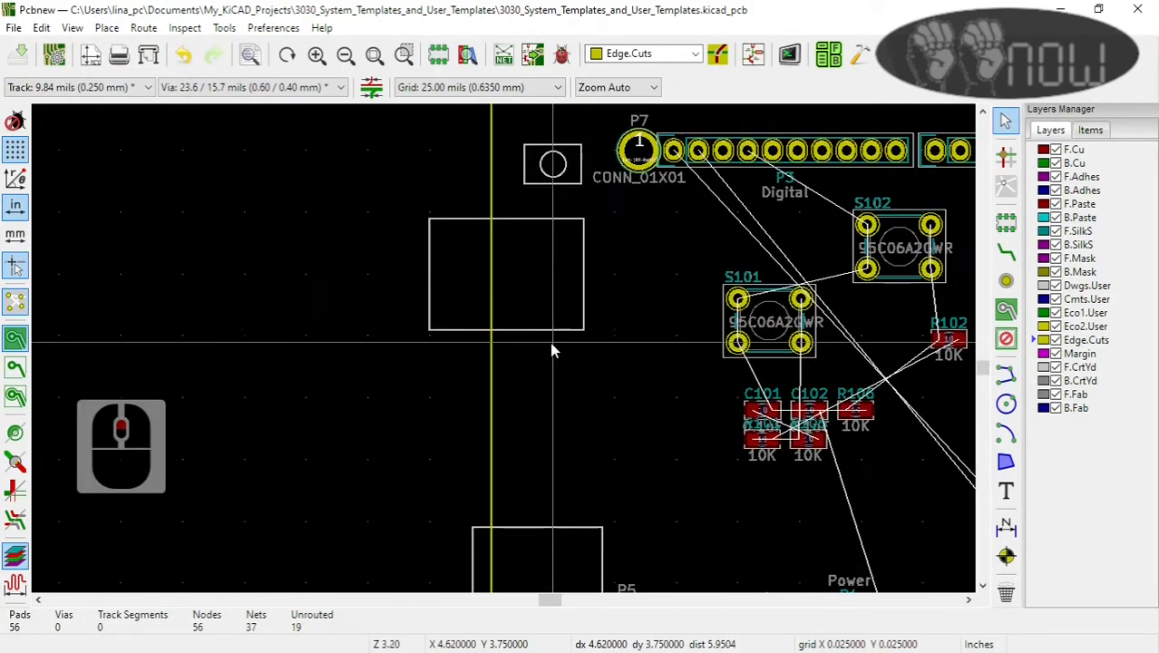
left_click(72, 27)
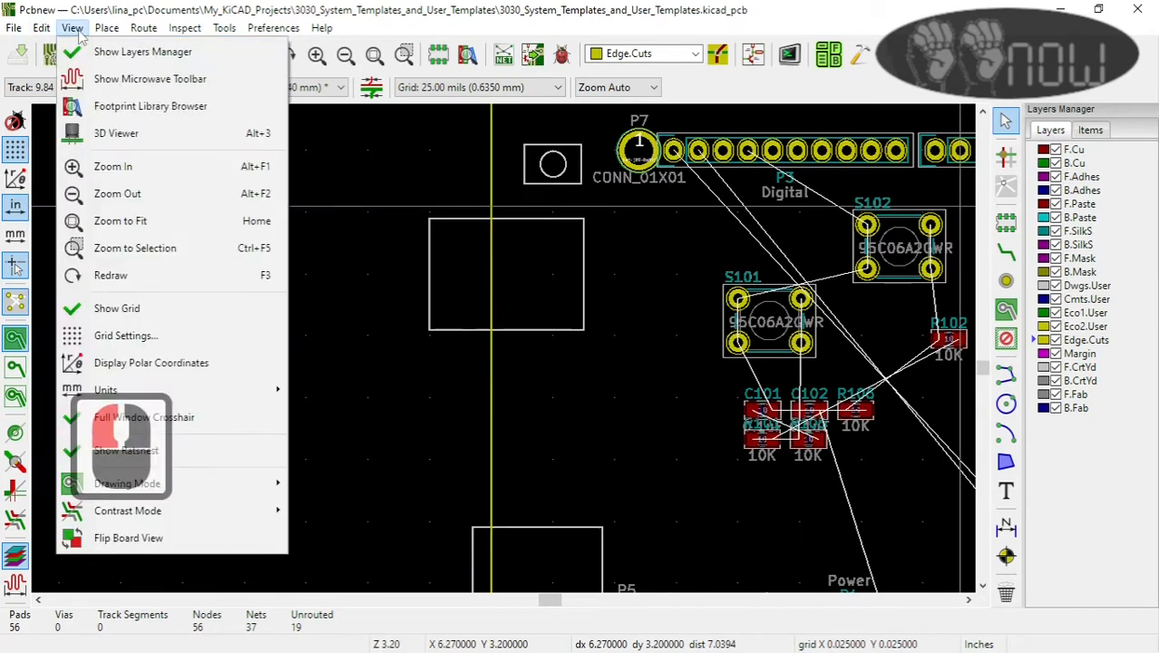
left_click(125, 132)
scroll(619, 359, "down", 2)
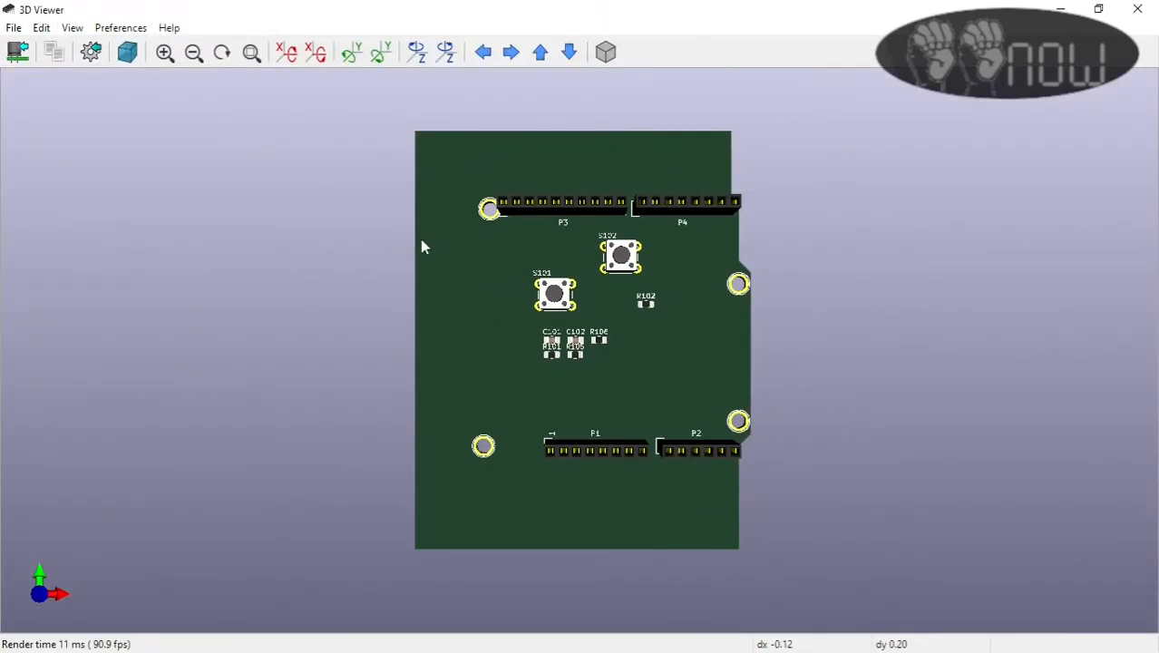
left_click(1137, 9)
Step: Leave the board layout and schematic editors and switch to the KiCad project manager
scroll(505, 357, "down", 4)
left_click(14, 27)
left_click(41, 409)
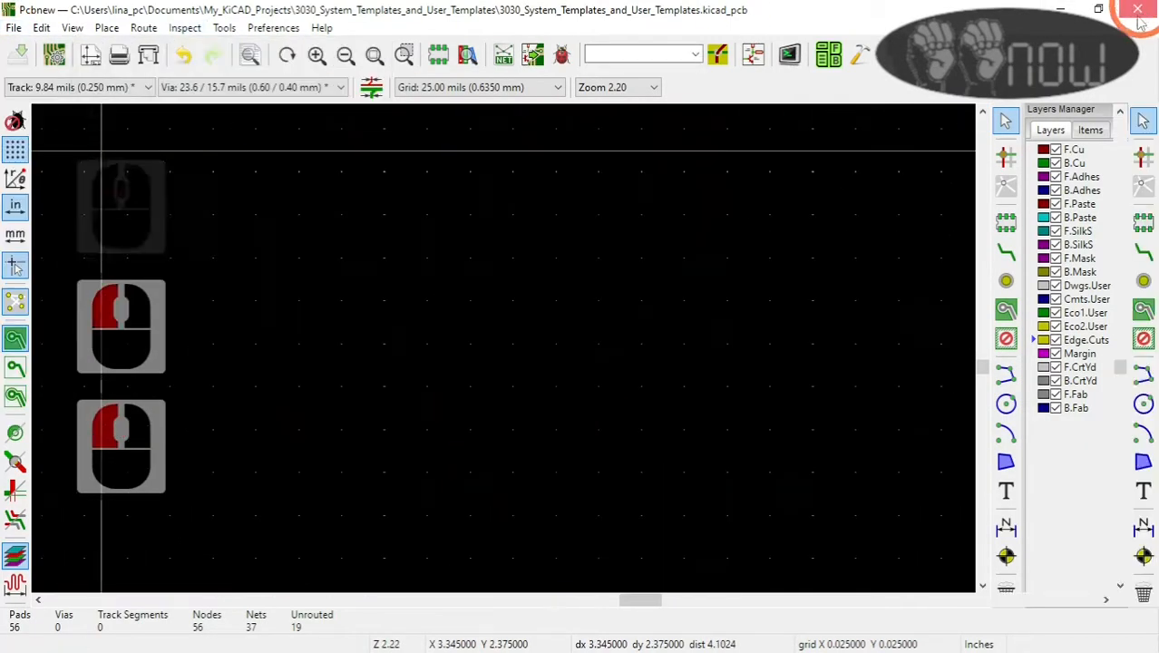
left_click(807, 51)
left_click(1060, 11)
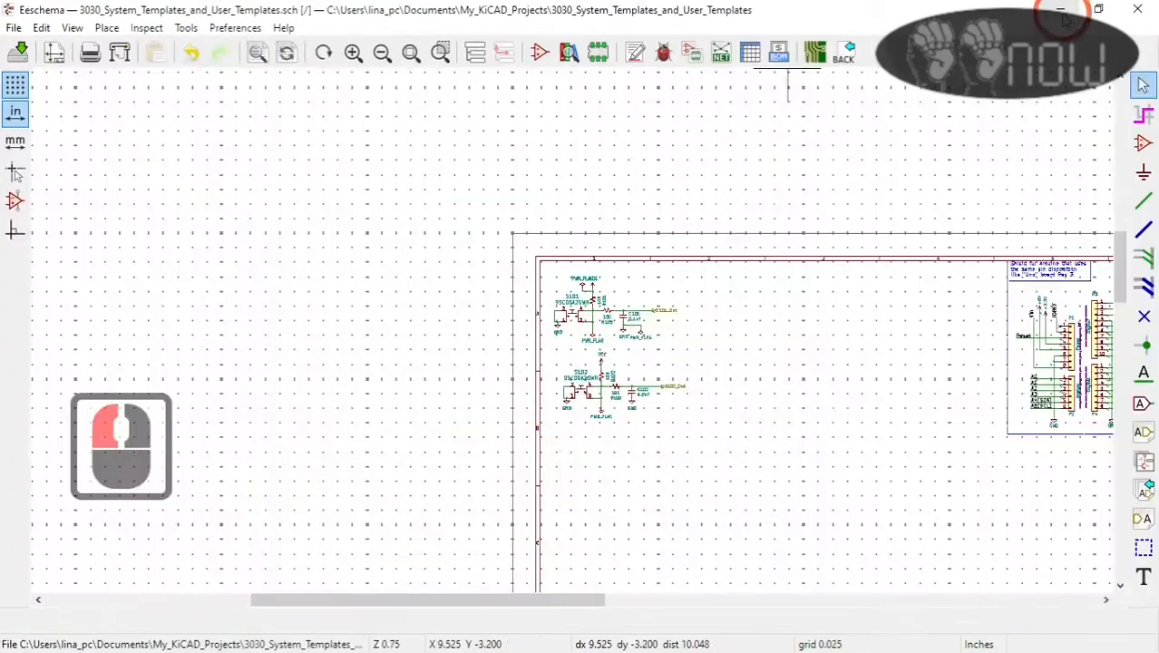
left_click(1060, 11)
Step: Start a new project from the 2Layer Oshpark PCB template in the user templates
left_click(14, 29)
mouse_move(90, 52)
left_click(272, 78)
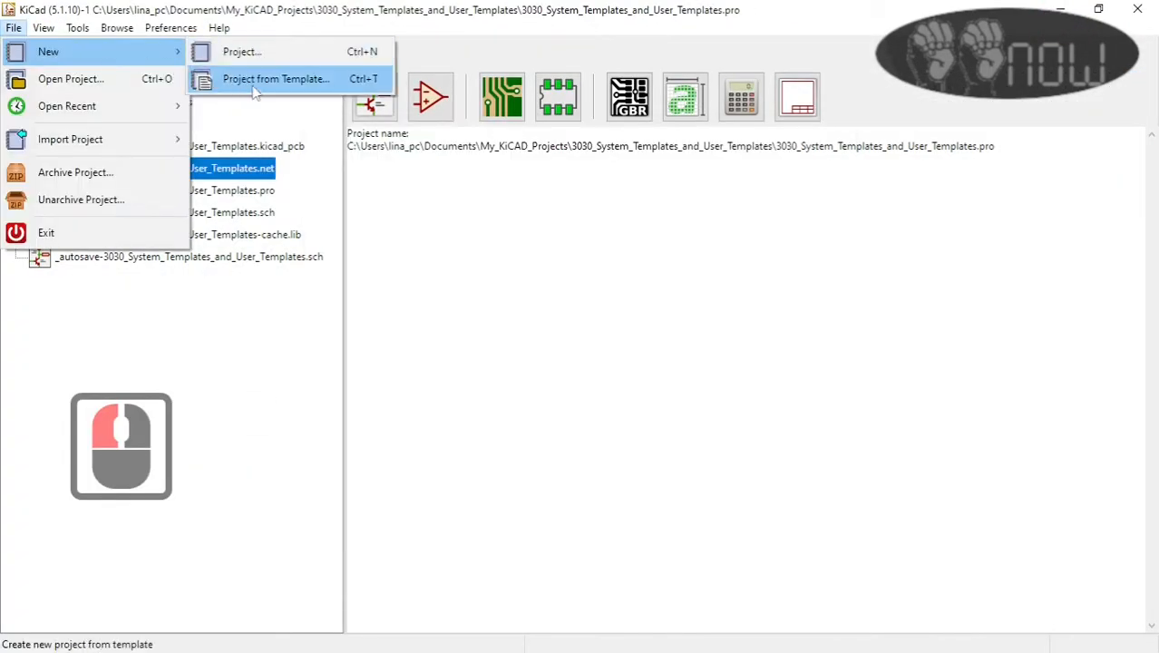
left_click(256, 82)
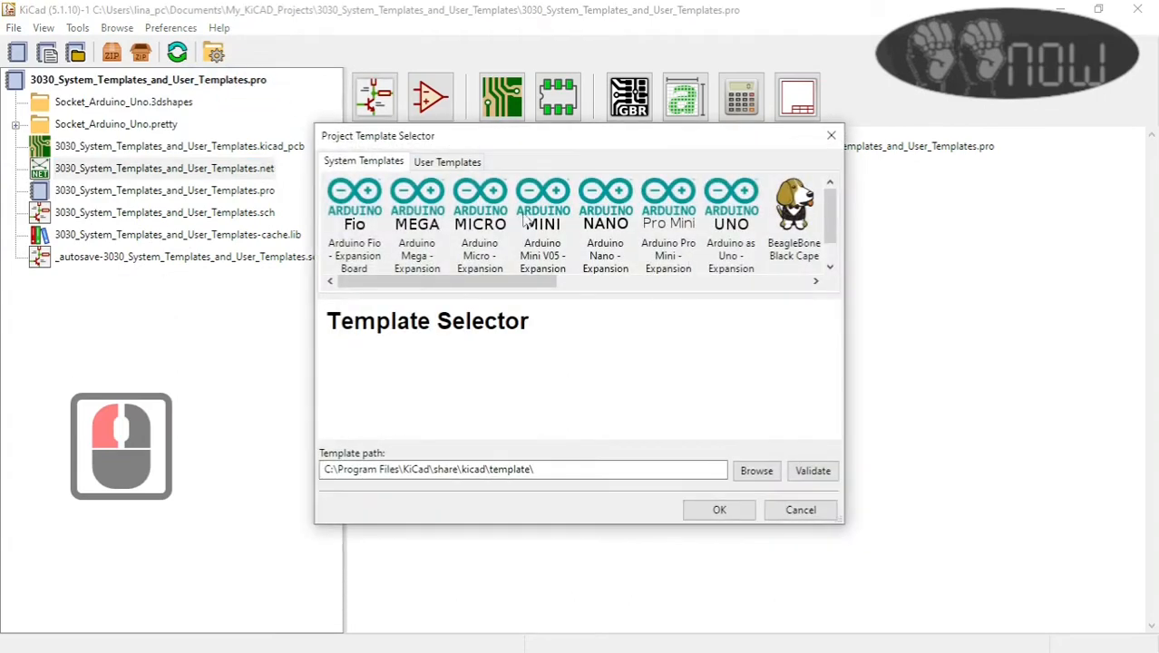
left_click(447, 162)
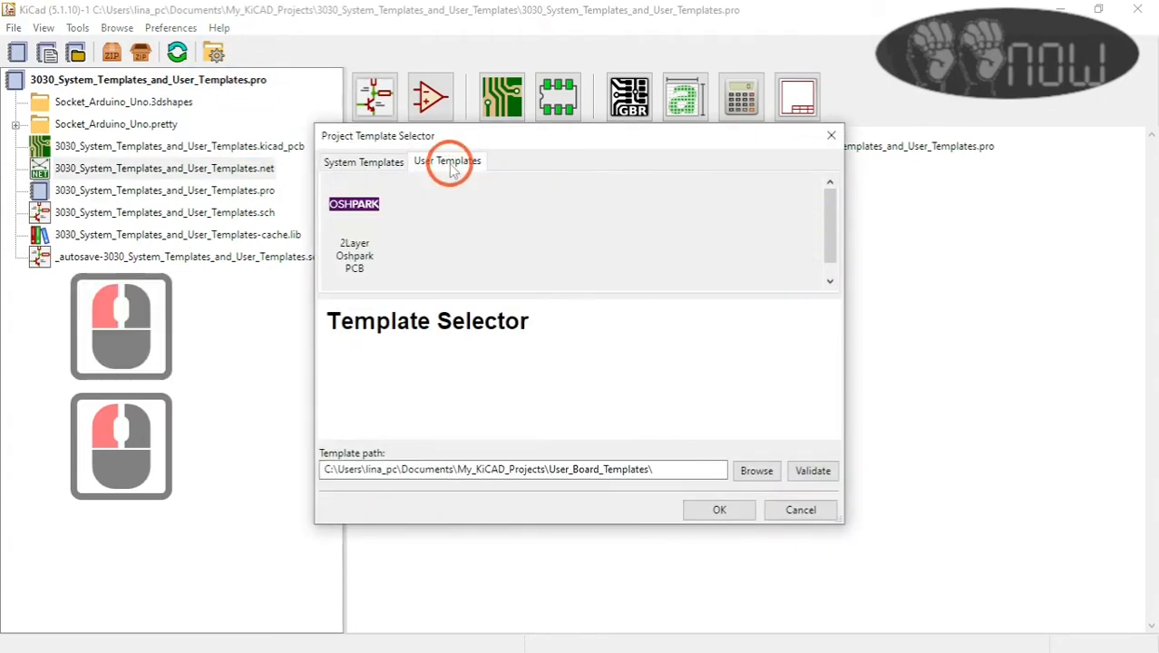
left_click(355, 229)
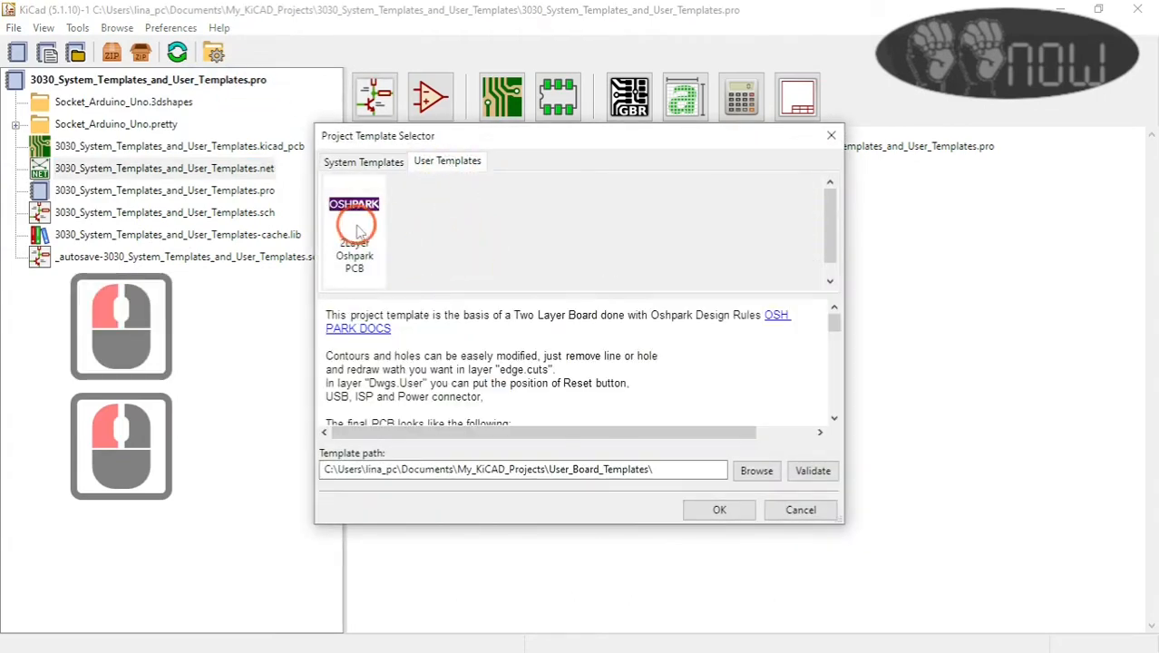
left_click(720, 510)
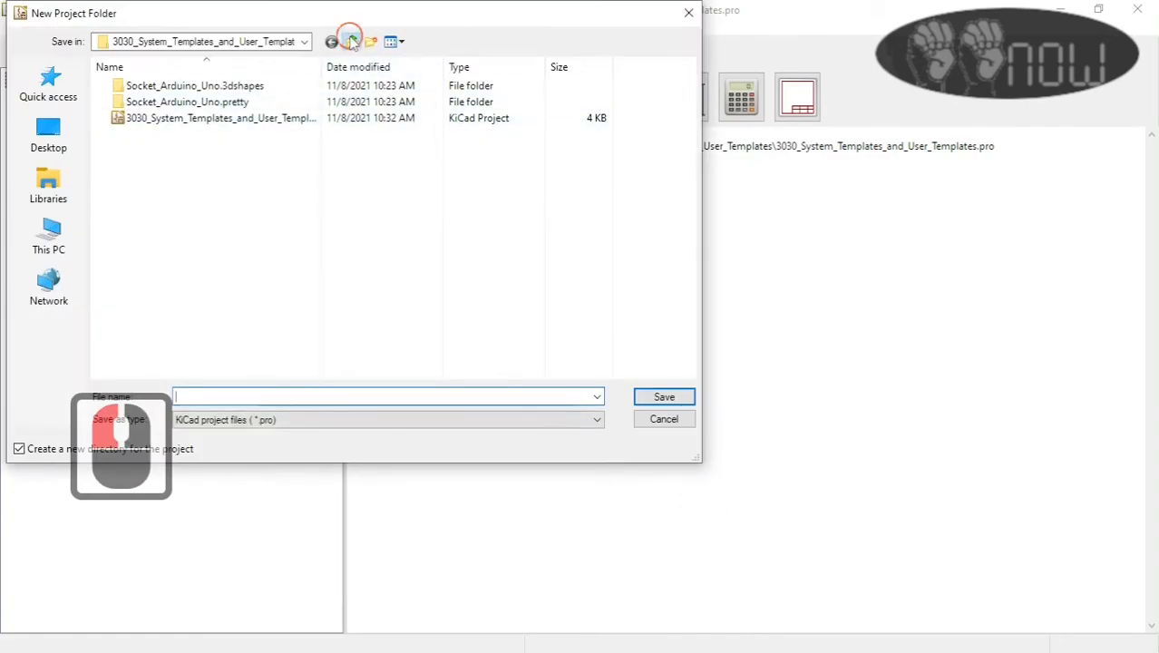
Step: Save the new project as 3031_My_OSHPARK_TEmplate_Board in My_KiCAD_Projects with its own directory, and save the pending changes to the 3030 project
left_click(352, 42)
scroll(362, 283, "down", 6)
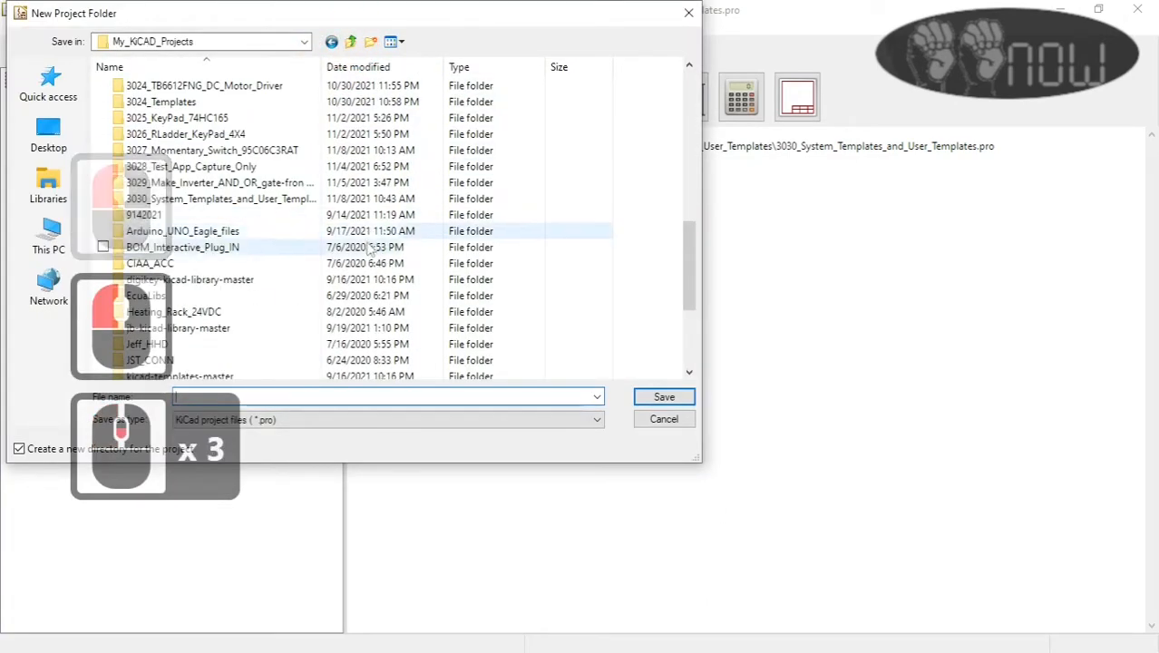
scroll(300, 258, "up", 3)
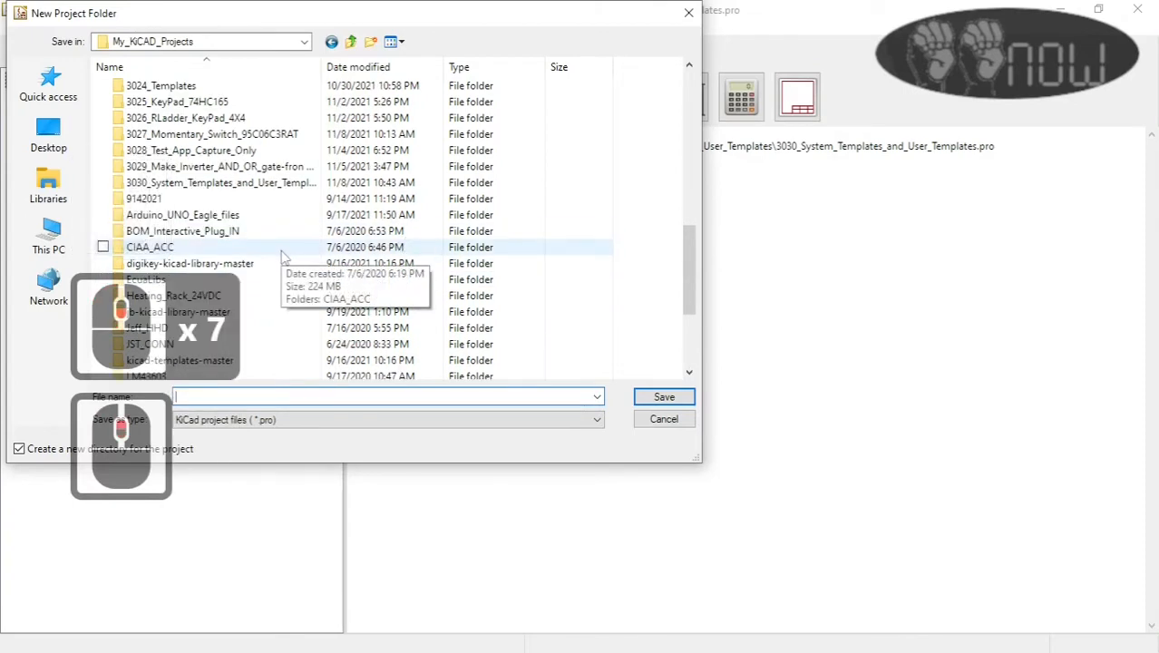
left_click(279, 395)
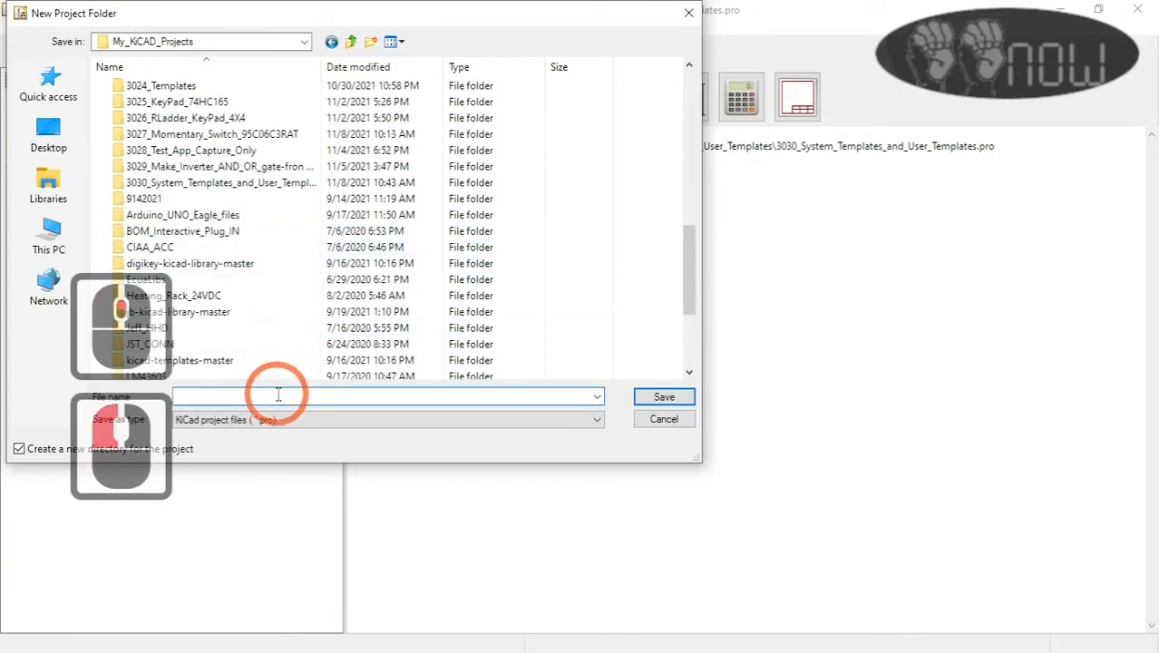
type("30")
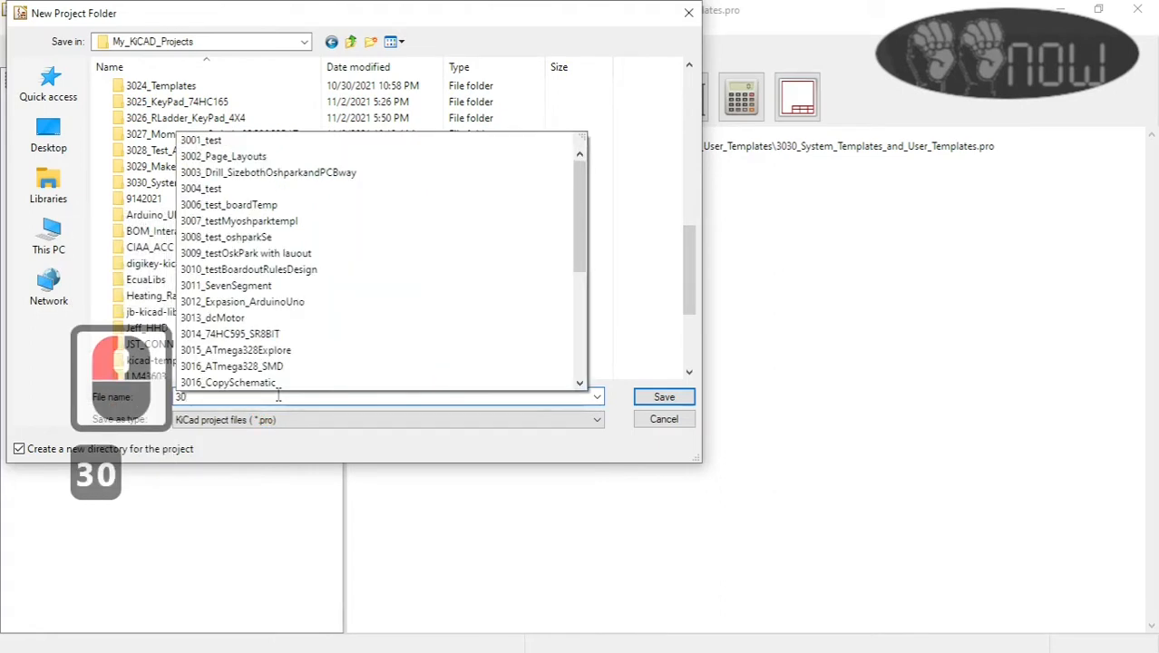
type("31")
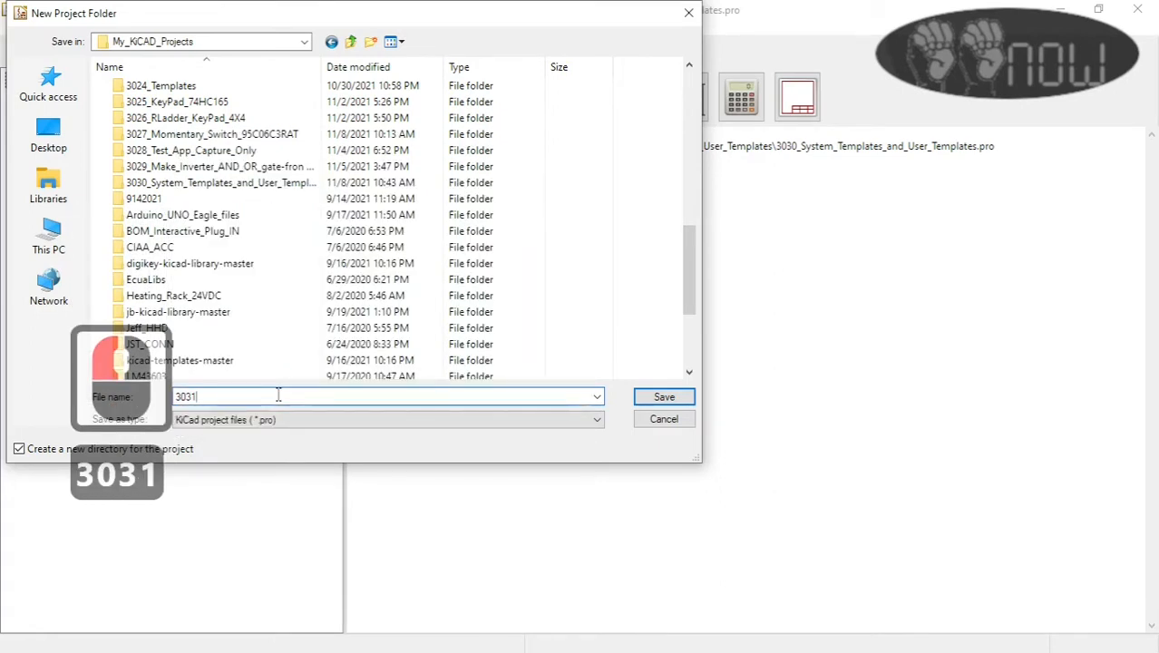
type("_My")
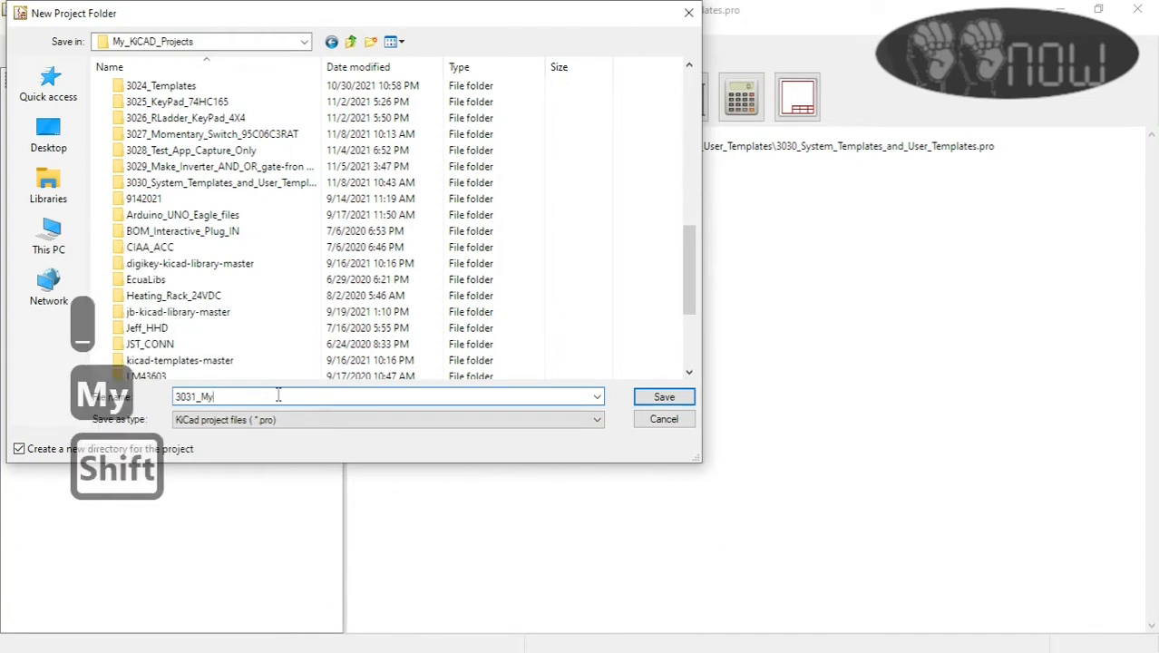
type("_")
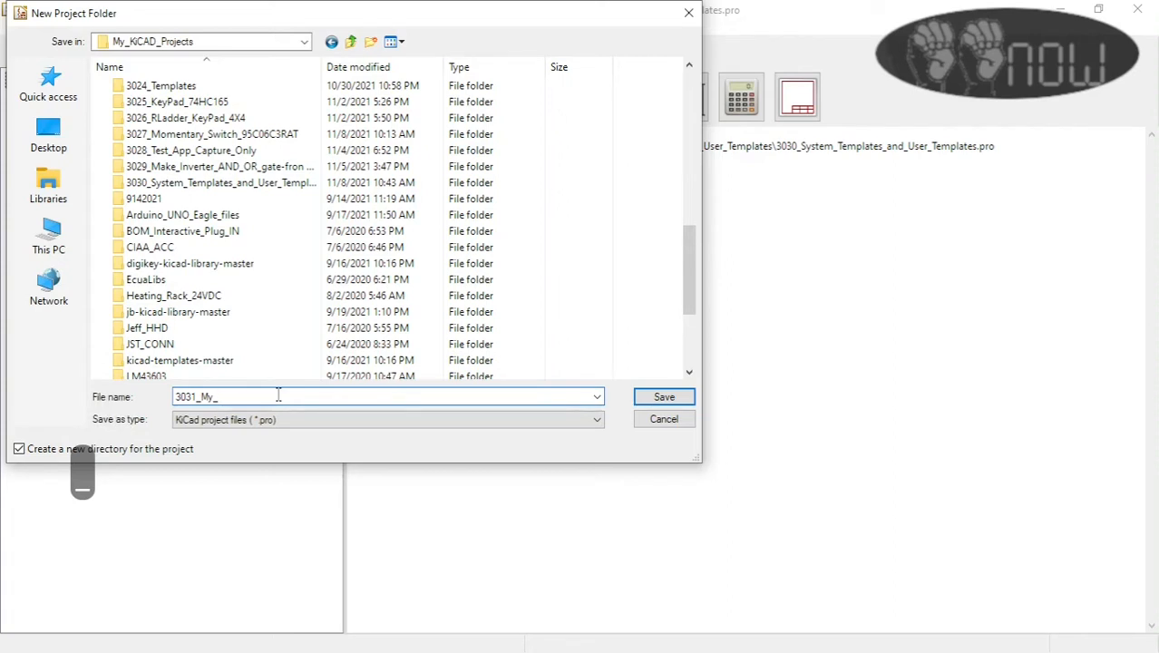
type("OSHPA")
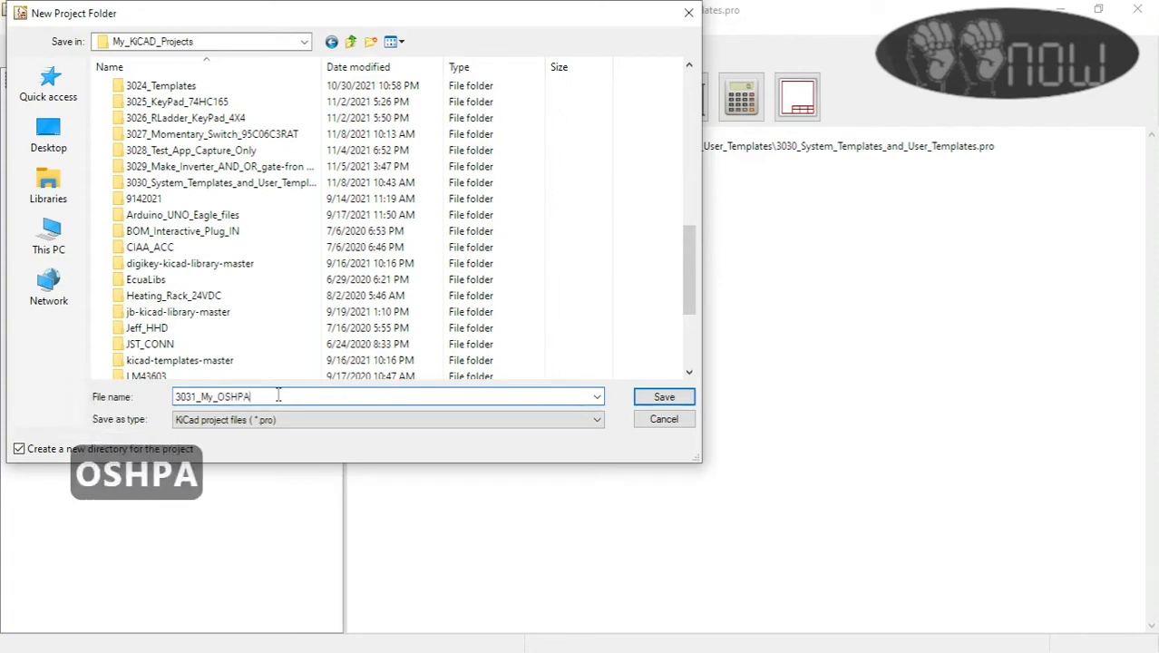
type("RK")
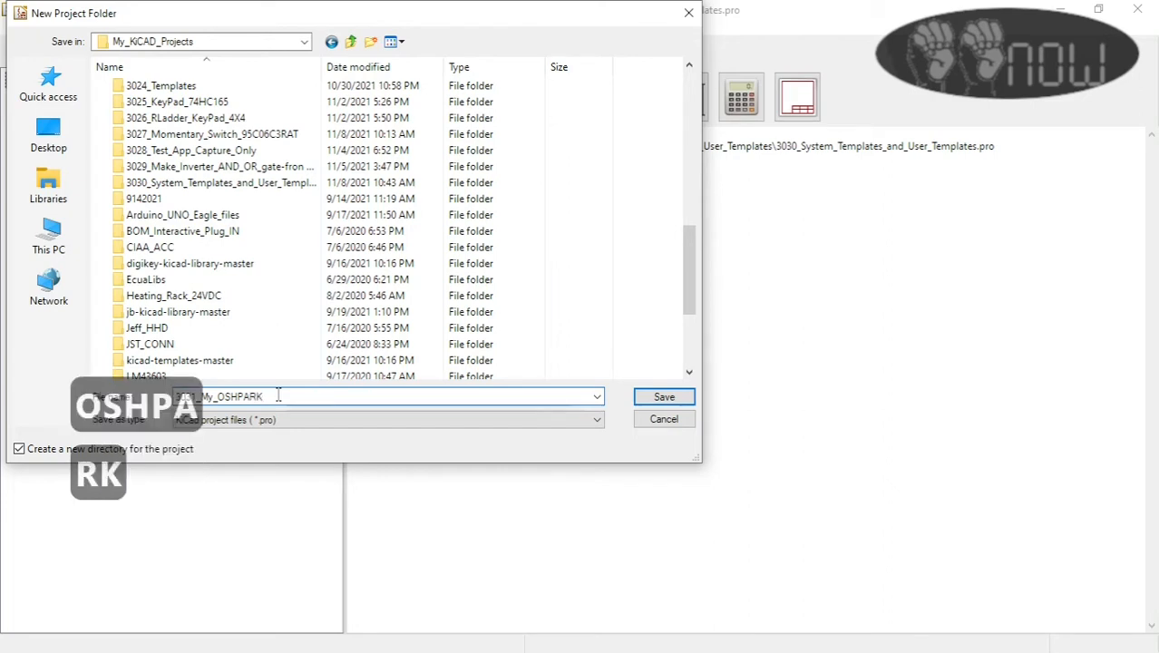
type("_Tem")
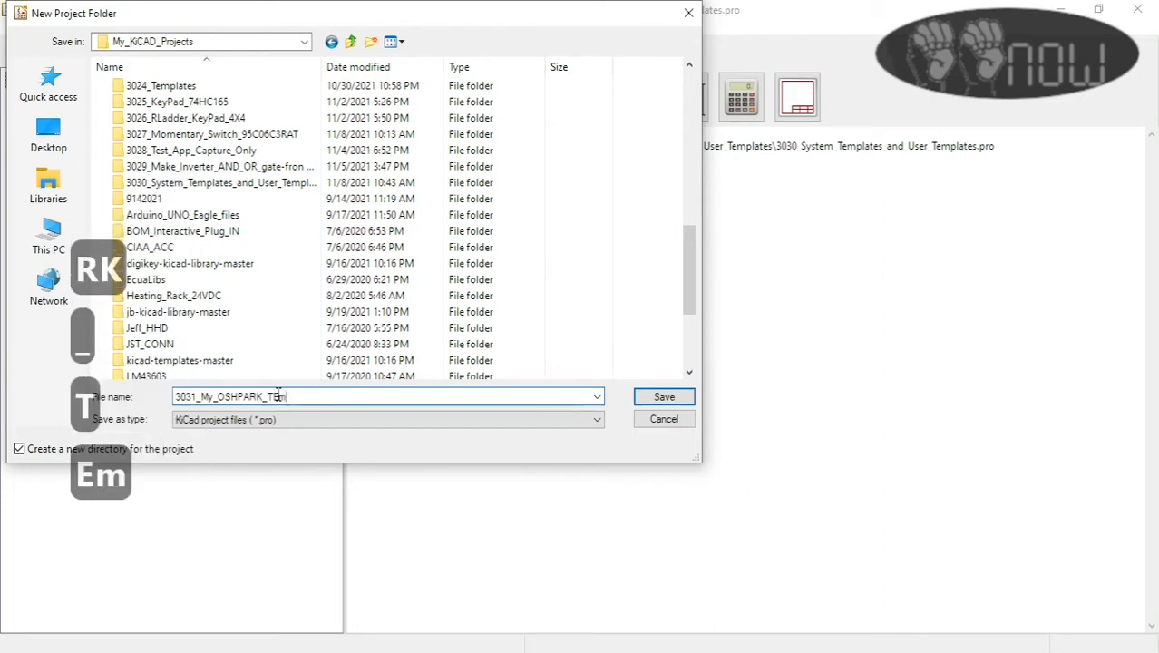
type("plate")
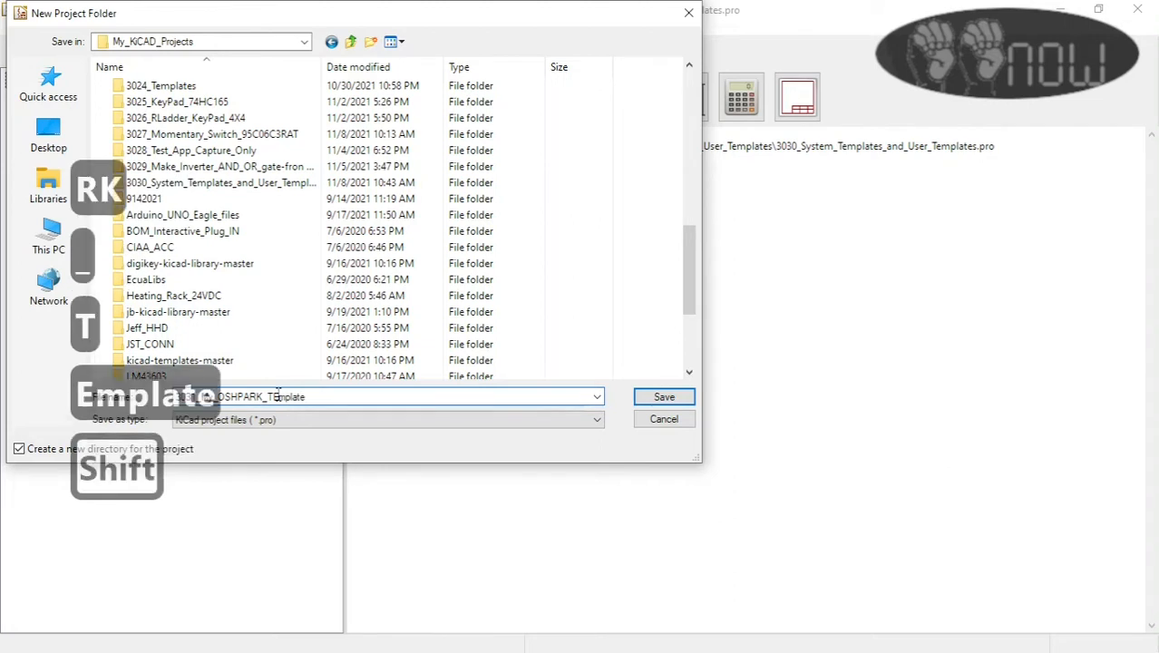
type("_Board")
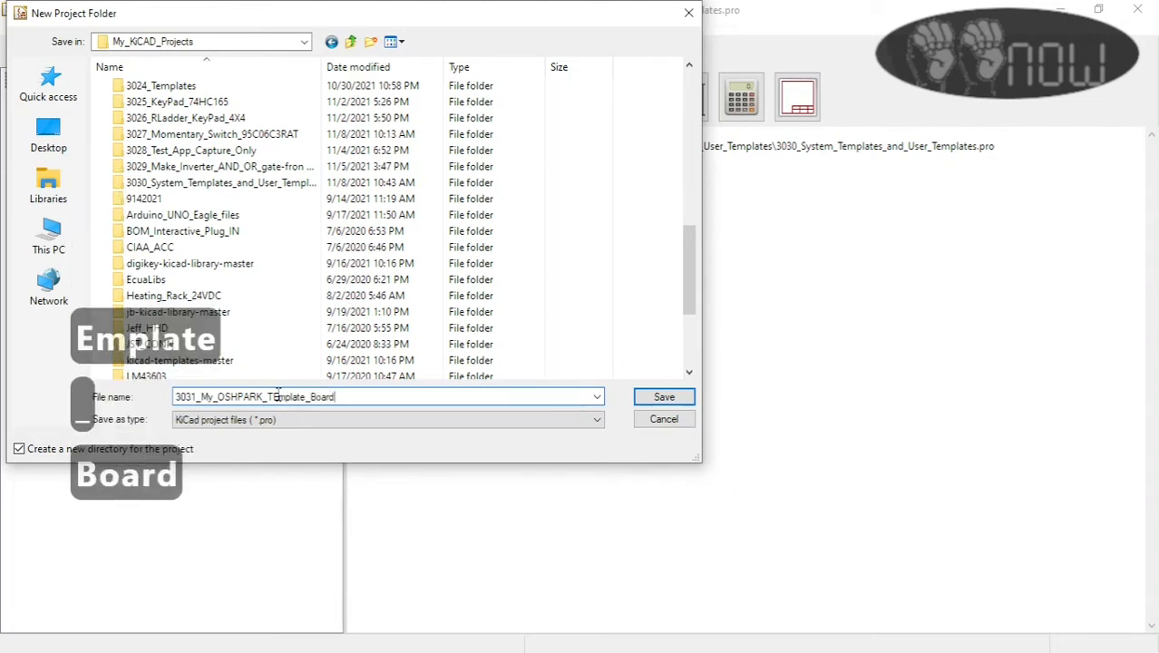
left_click(678, 400)
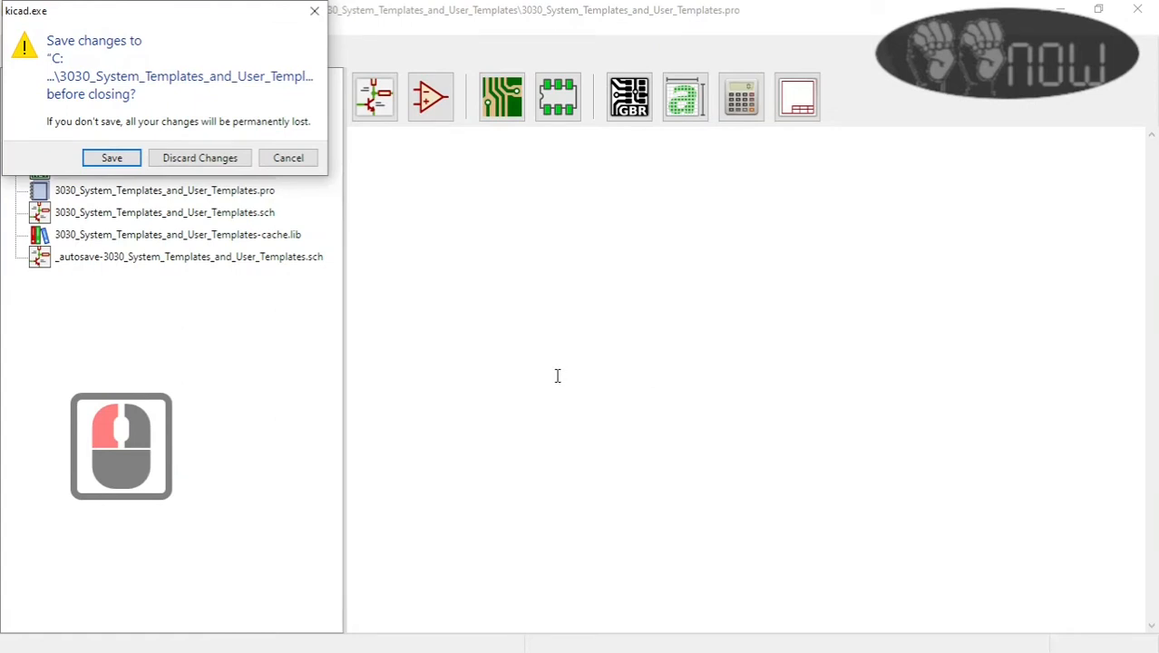
left_click(112, 158)
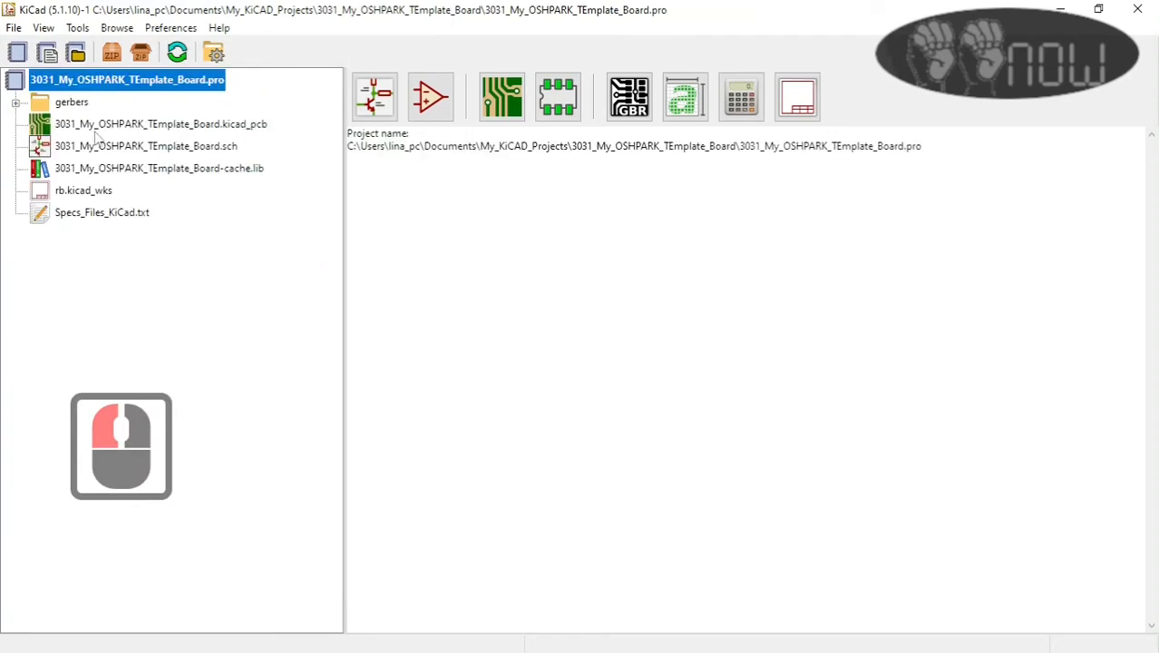
Step: Open the 3031 project's board layout, review its layer, text and graphics, net class, and track and via settings, and close the layout without changes
double_click(201, 124)
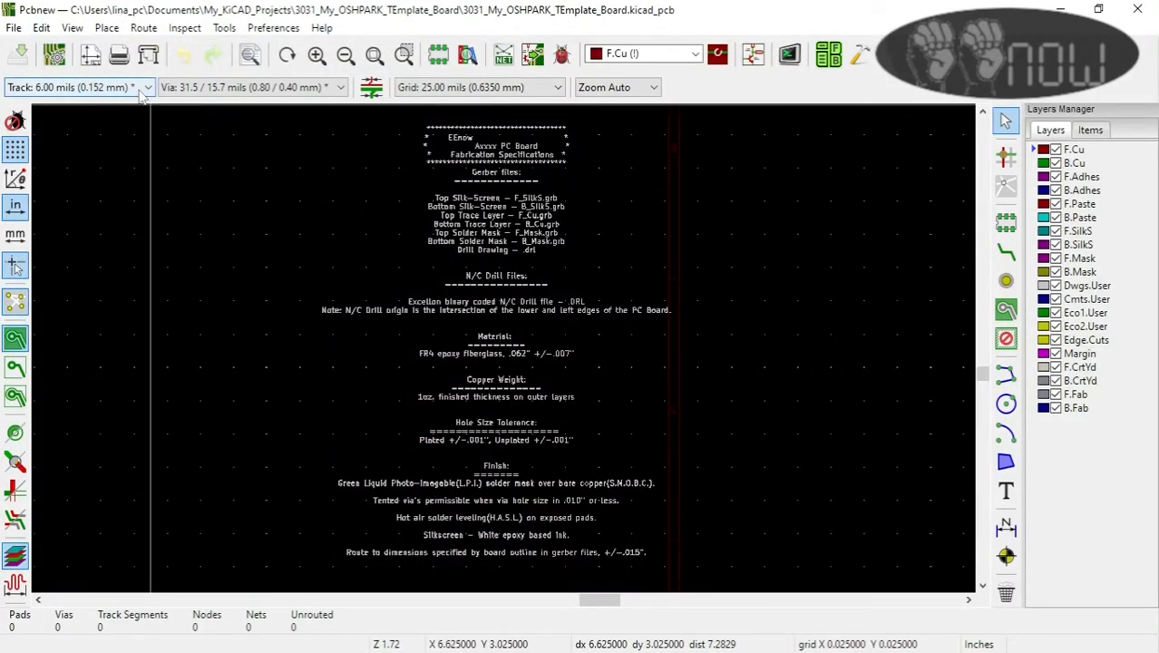
left_click(54, 57)
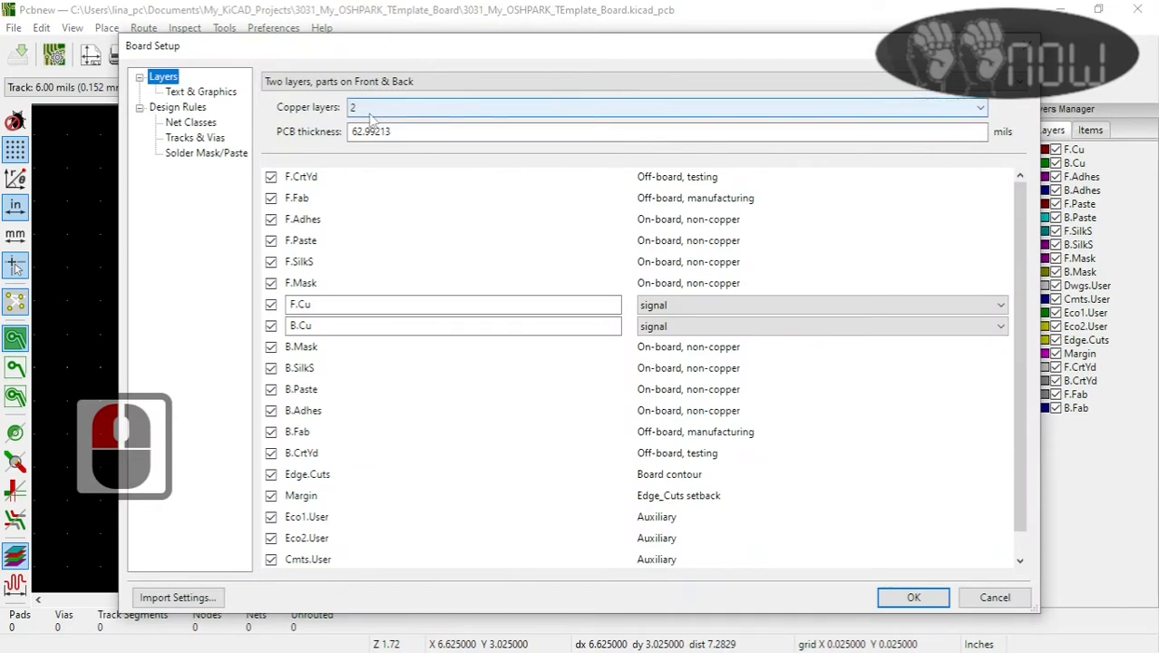
left_click(203, 92)
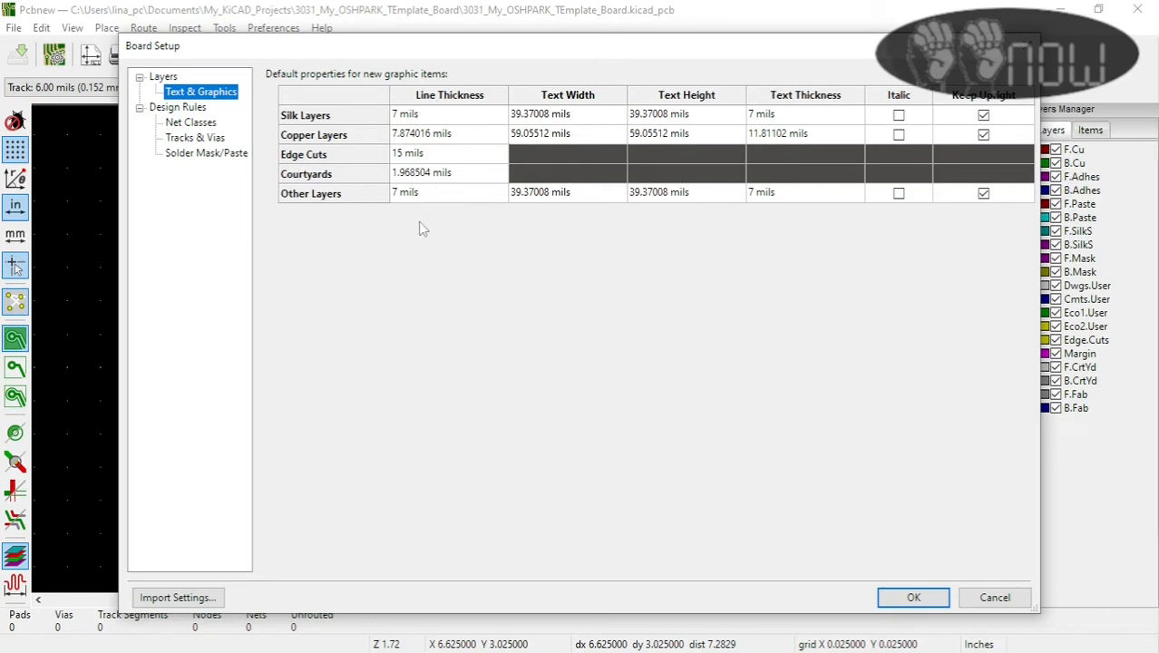
double_click(422, 174)
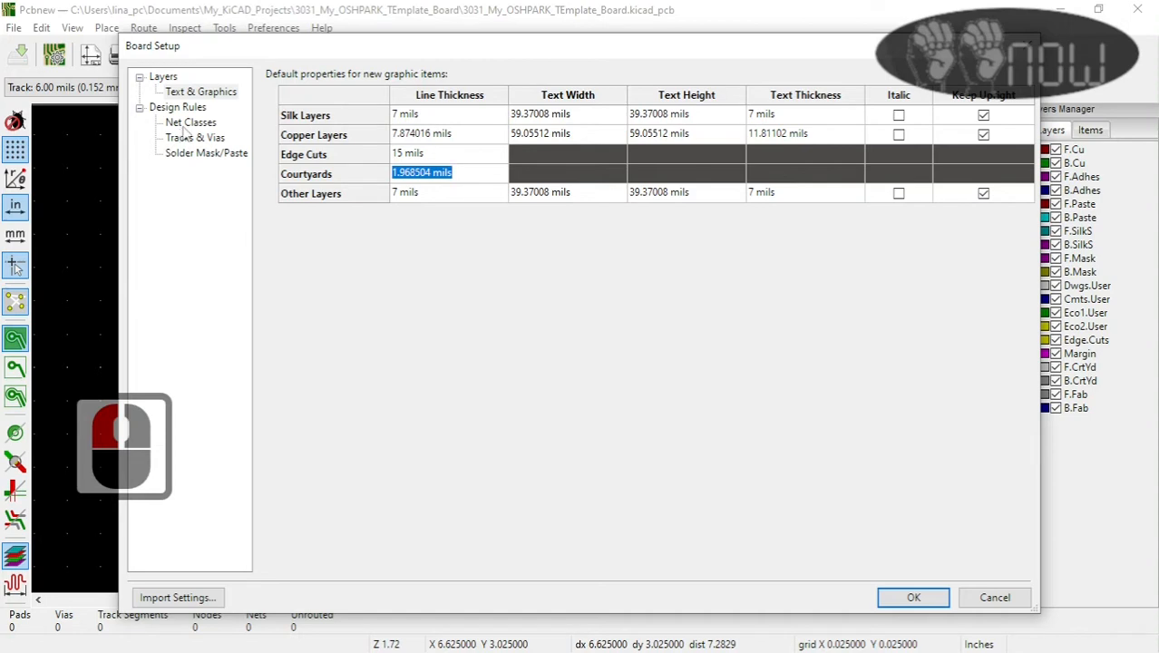
left_click(187, 125)
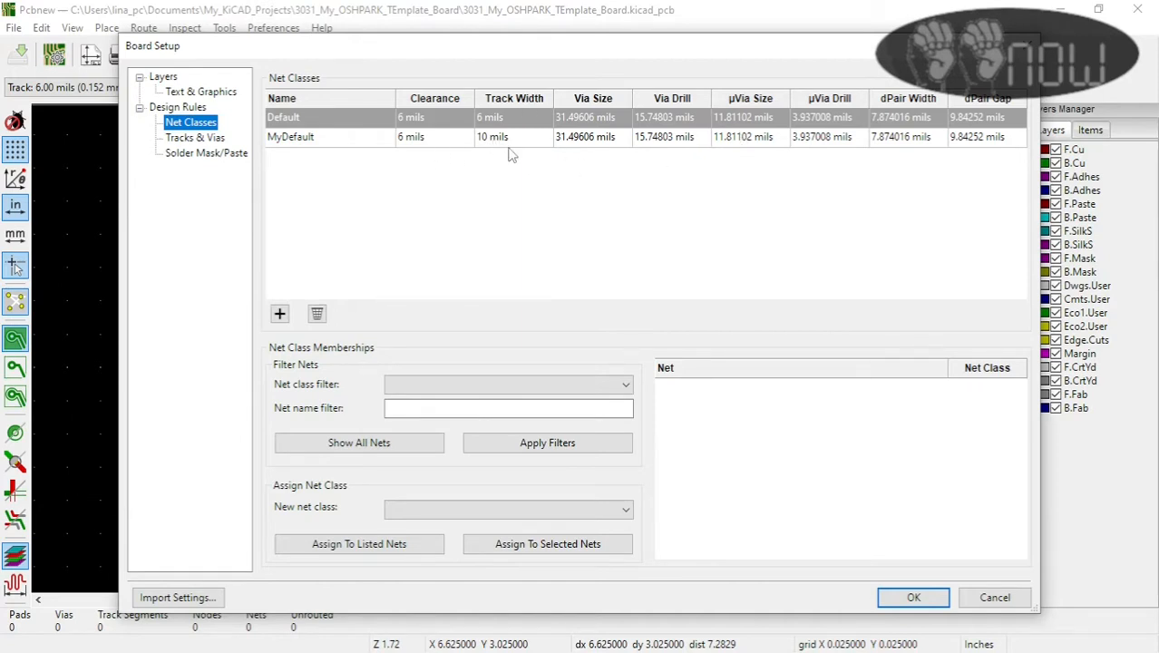
left_click(218, 143)
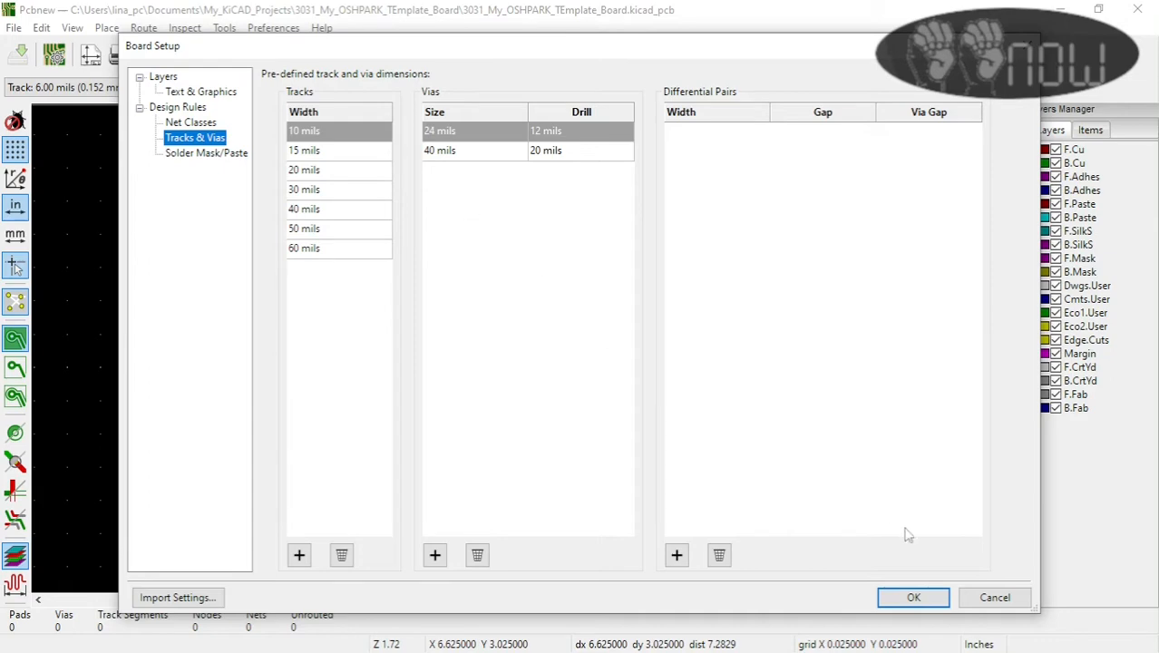
left_click(994, 596)
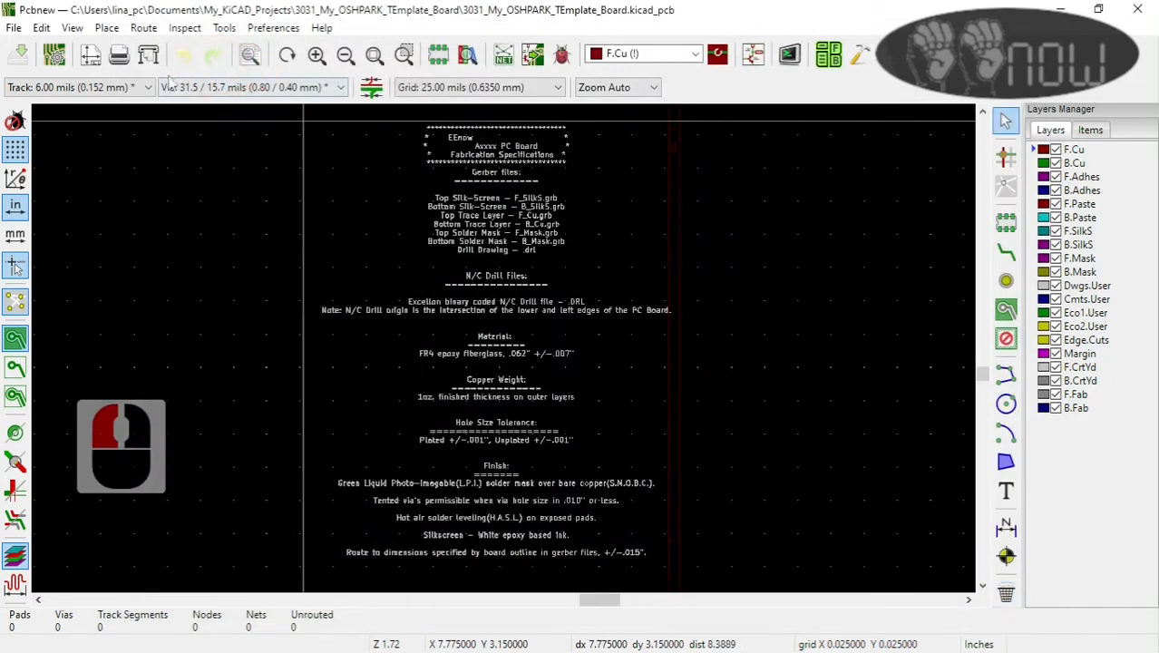
left_click(1138, 11)
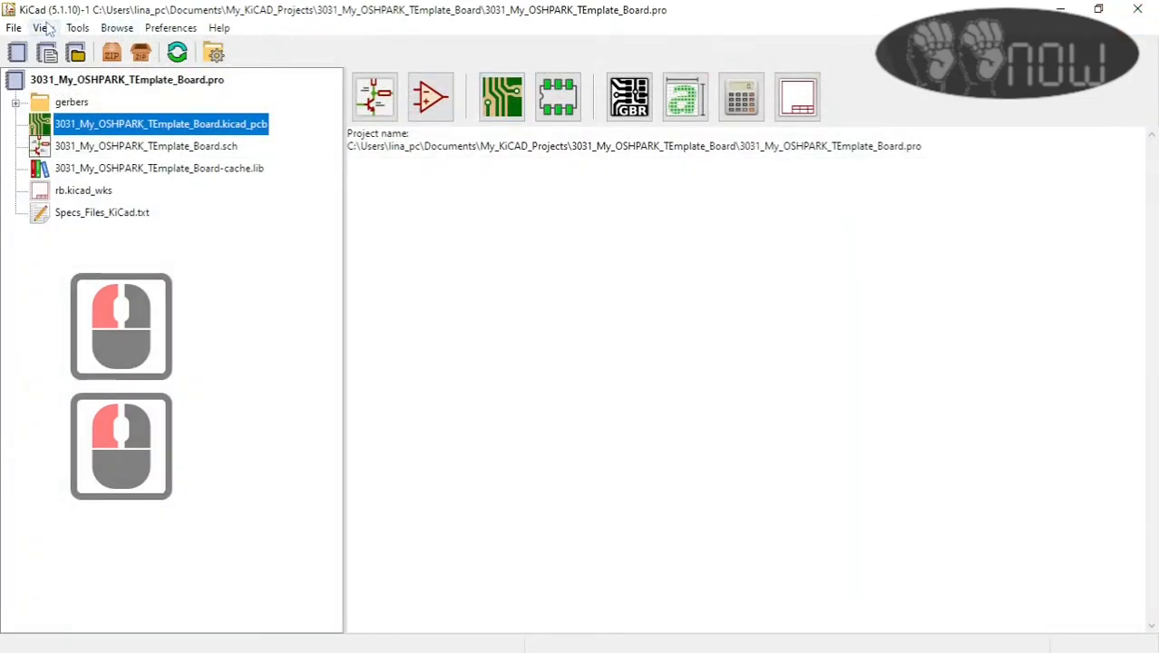
Step: Create a blank project named 3032_Without_template in My_KiCAD_Projects with its own directory
left_click(14, 28)
mouse_move(46, 52)
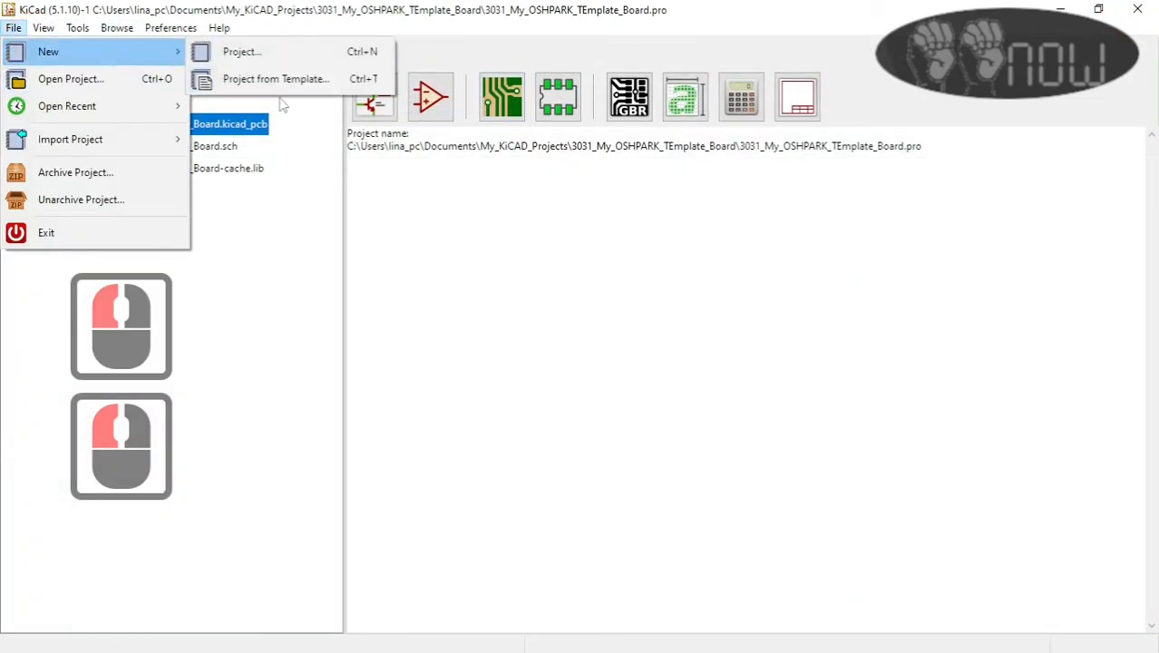
left_click(240, 52)
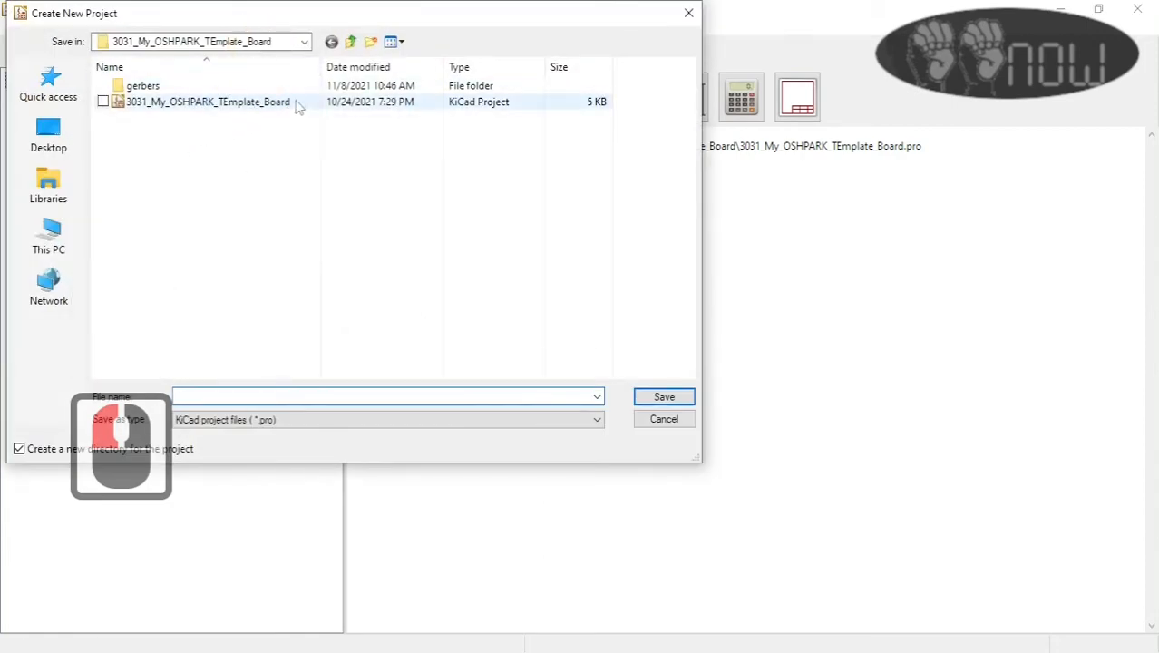
left_click(348, 42)
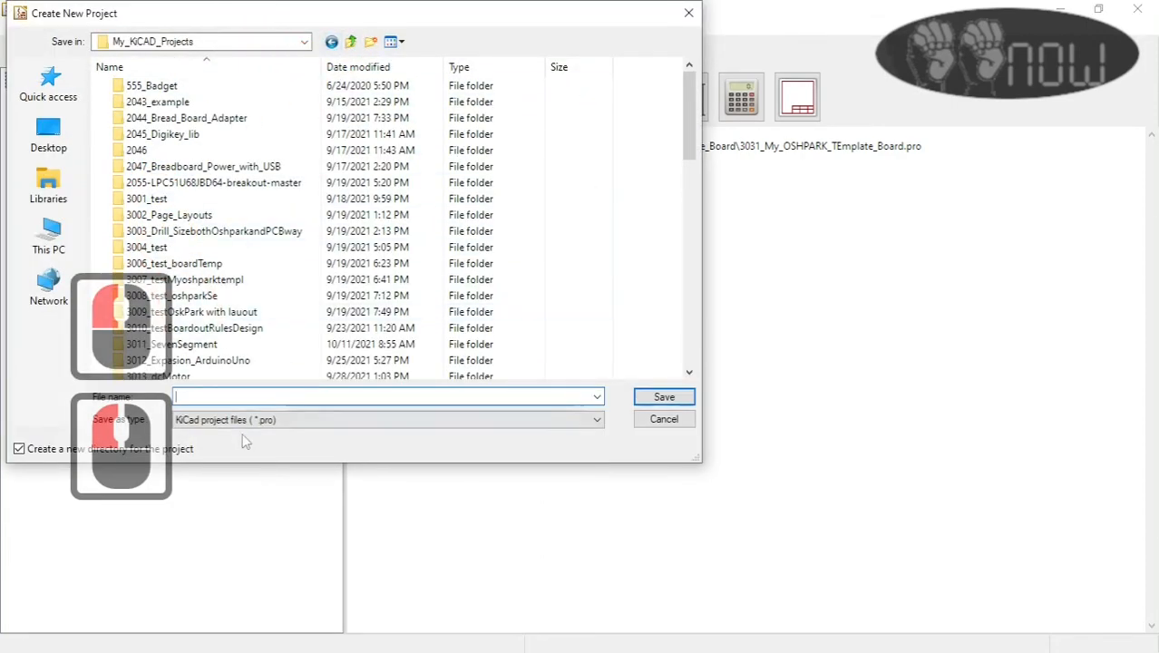
left_click(210, 397)
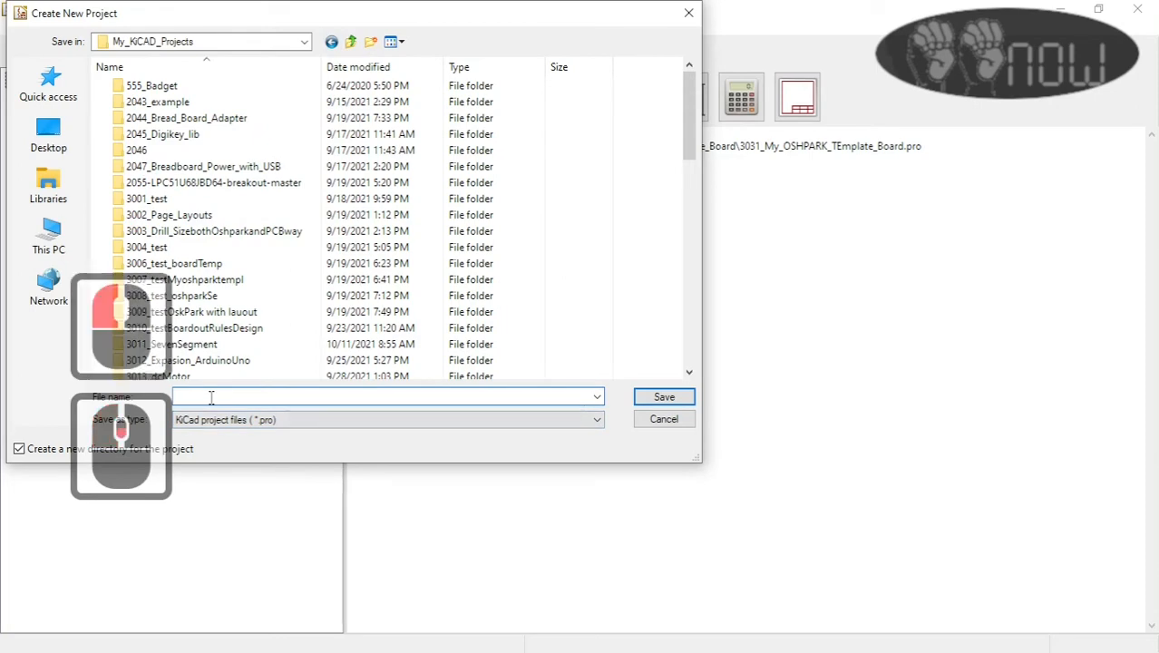
scroll(402, 302, "down", 6)
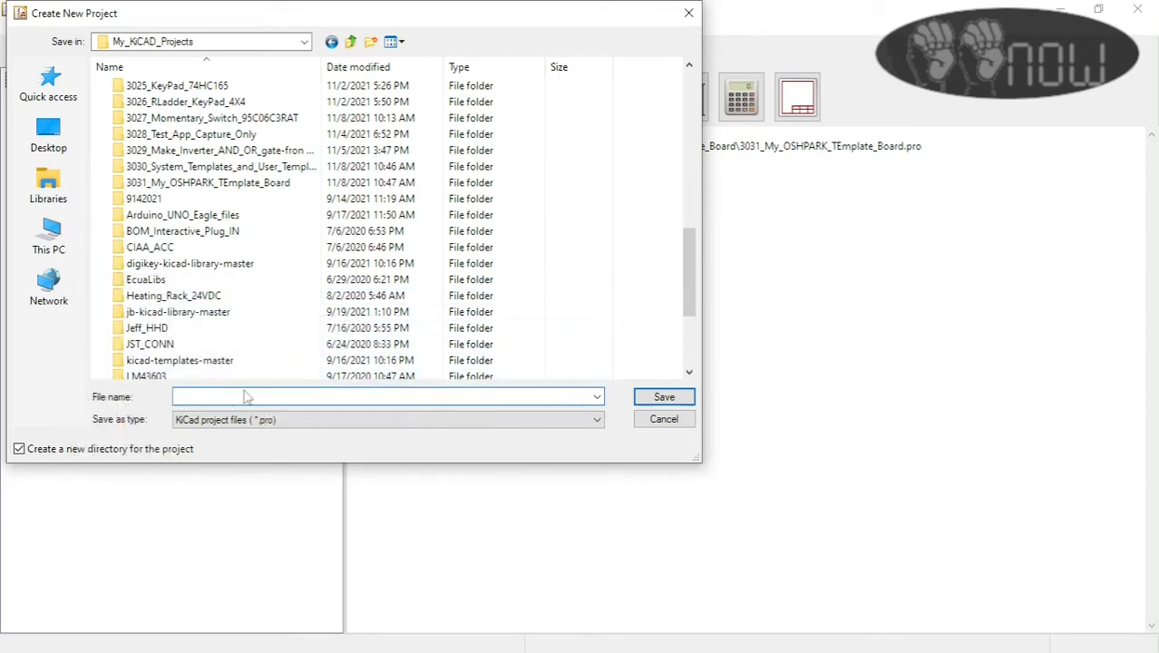
type("3032")
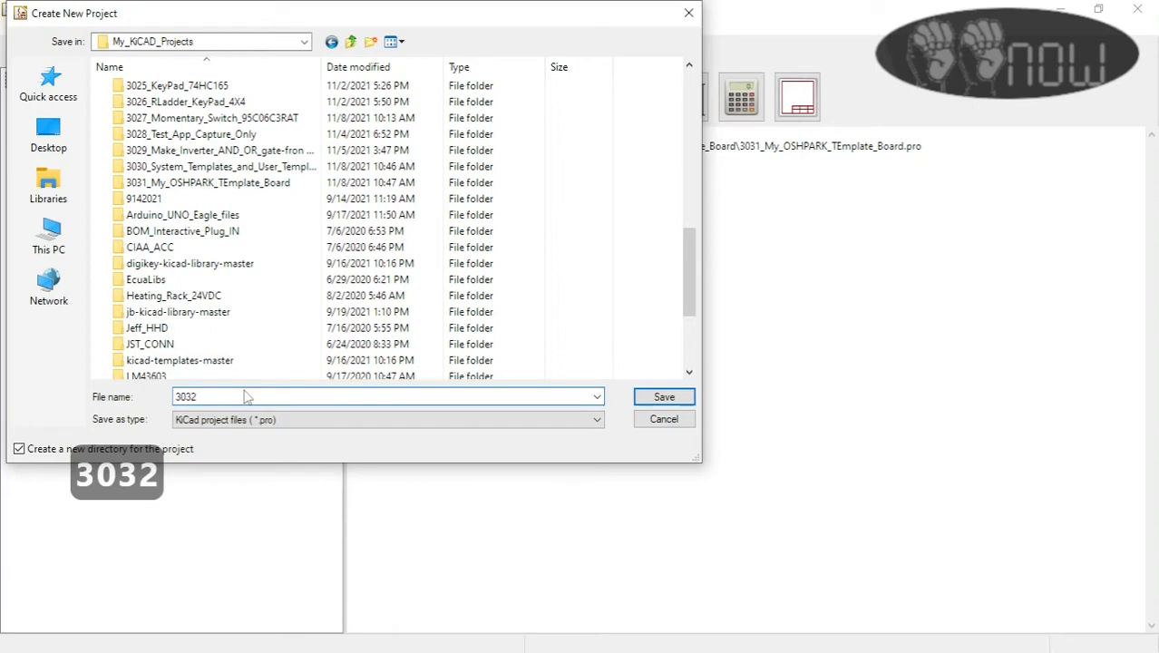
type("_With")
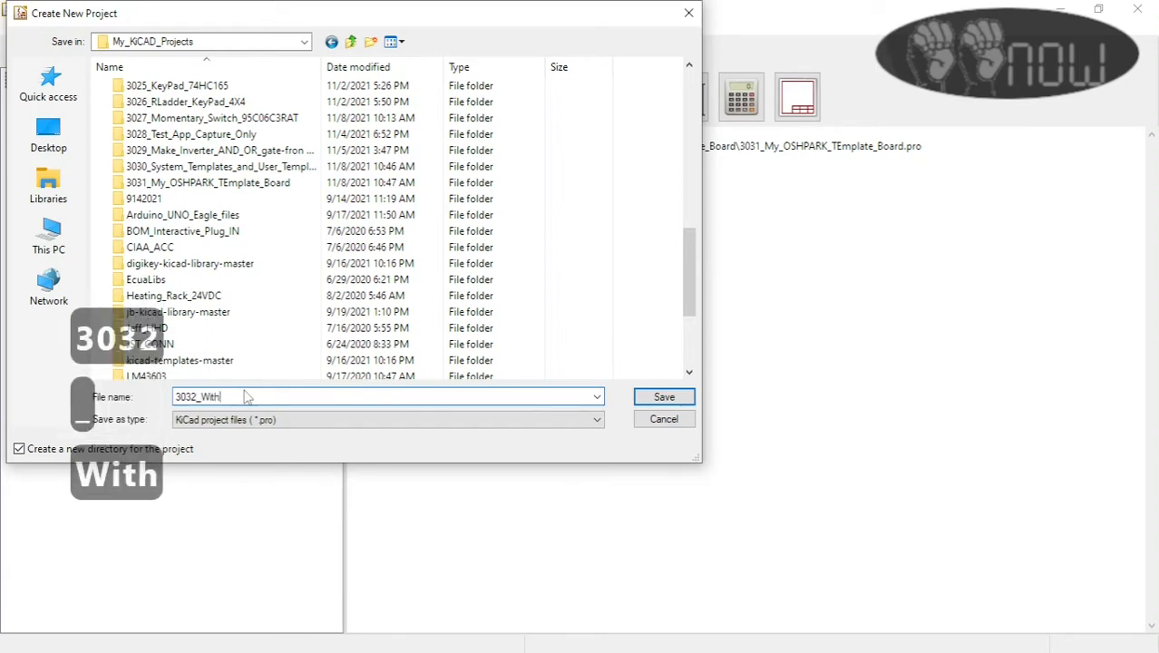
type("out")
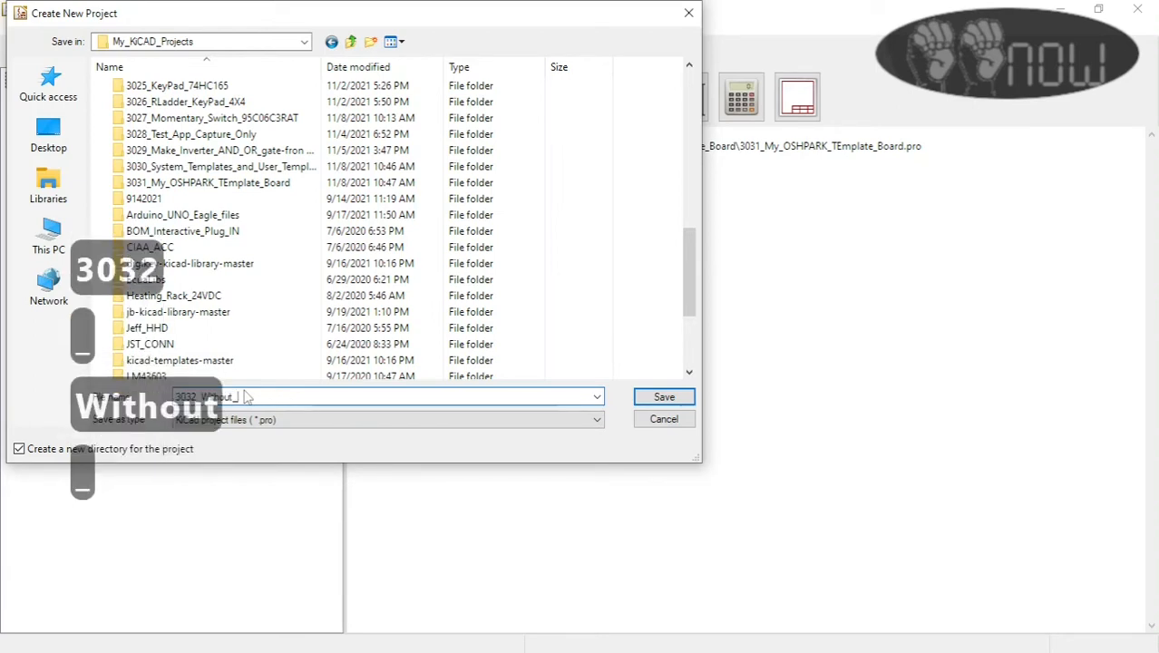
type("_template")
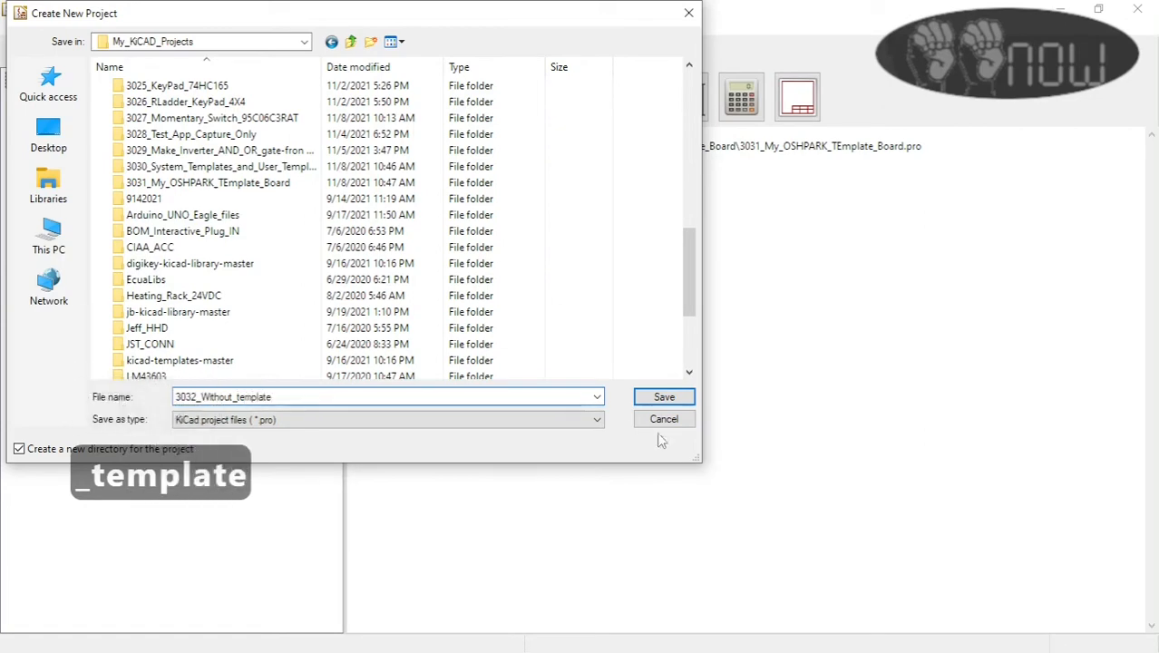
left_click(666, 398)
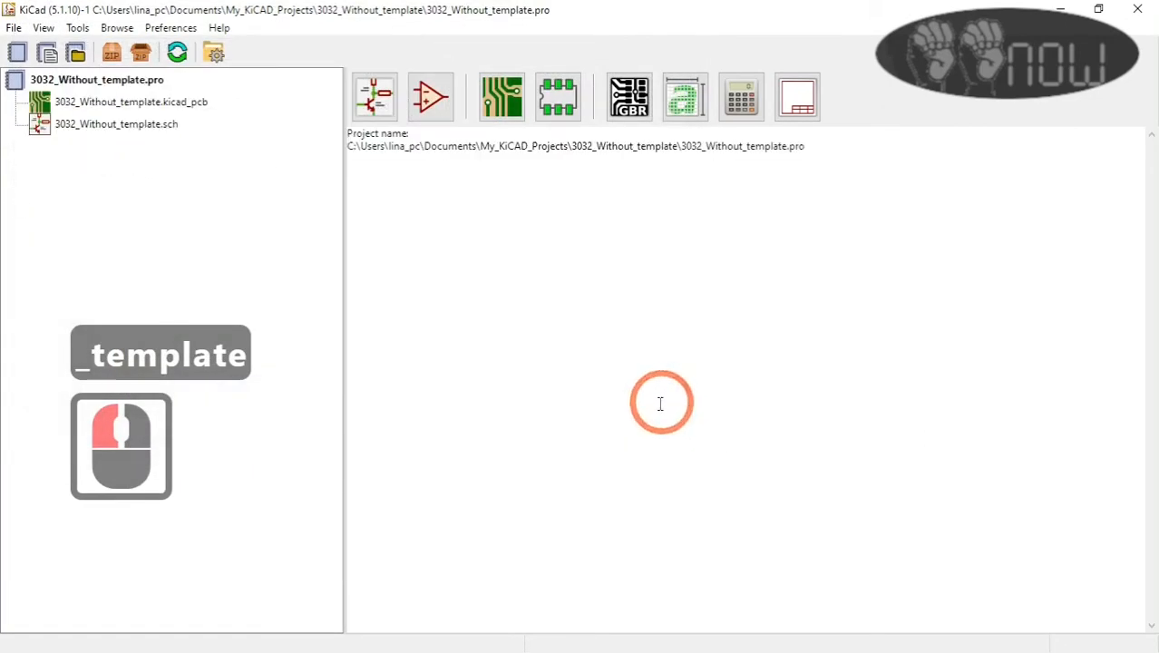
Step: Open the 3032_Without_template board layout and check which track widths and via sizes are offered
double_click(175, 103)
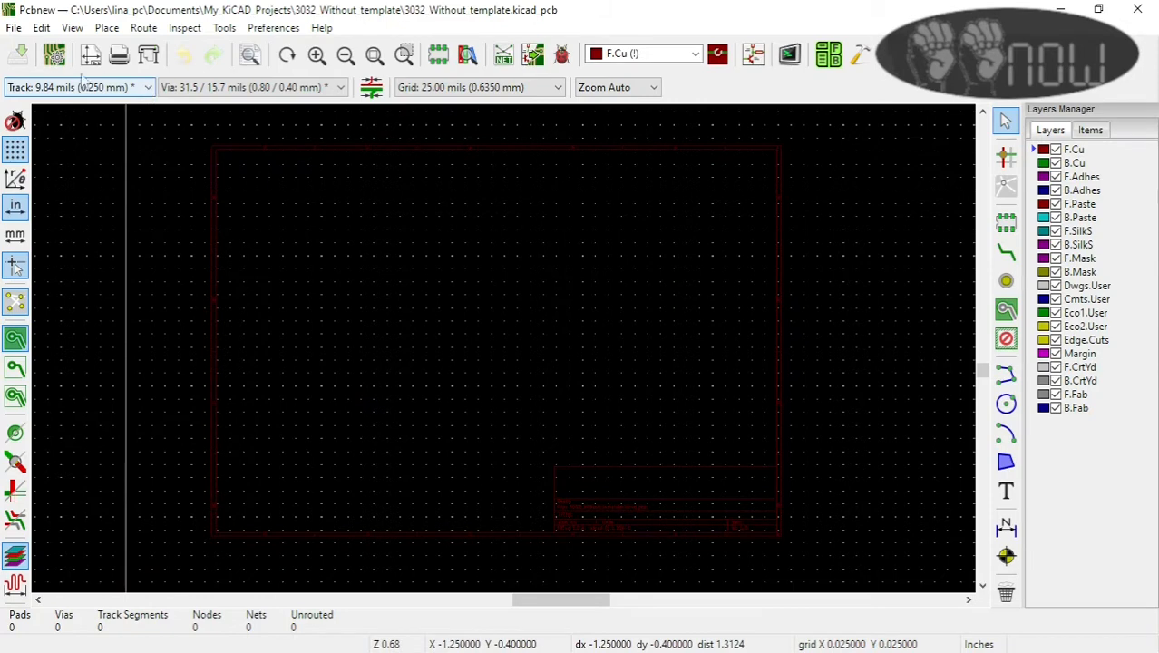
left_click(147, 87)
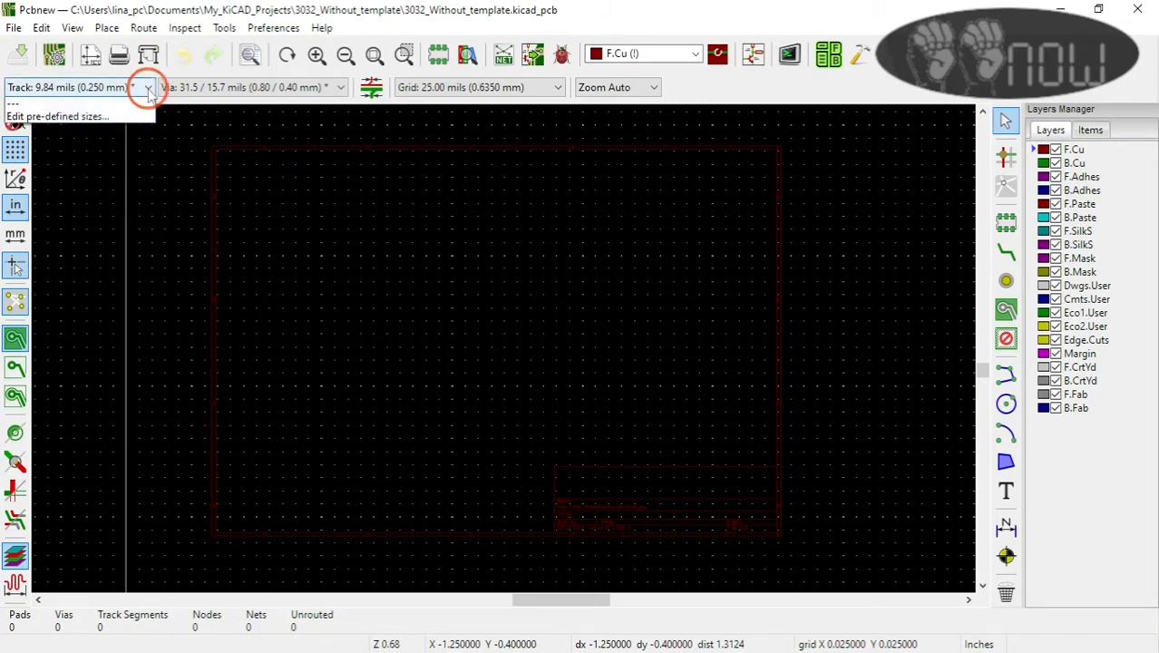
left_click(297, 91)
left_click(334, 87)
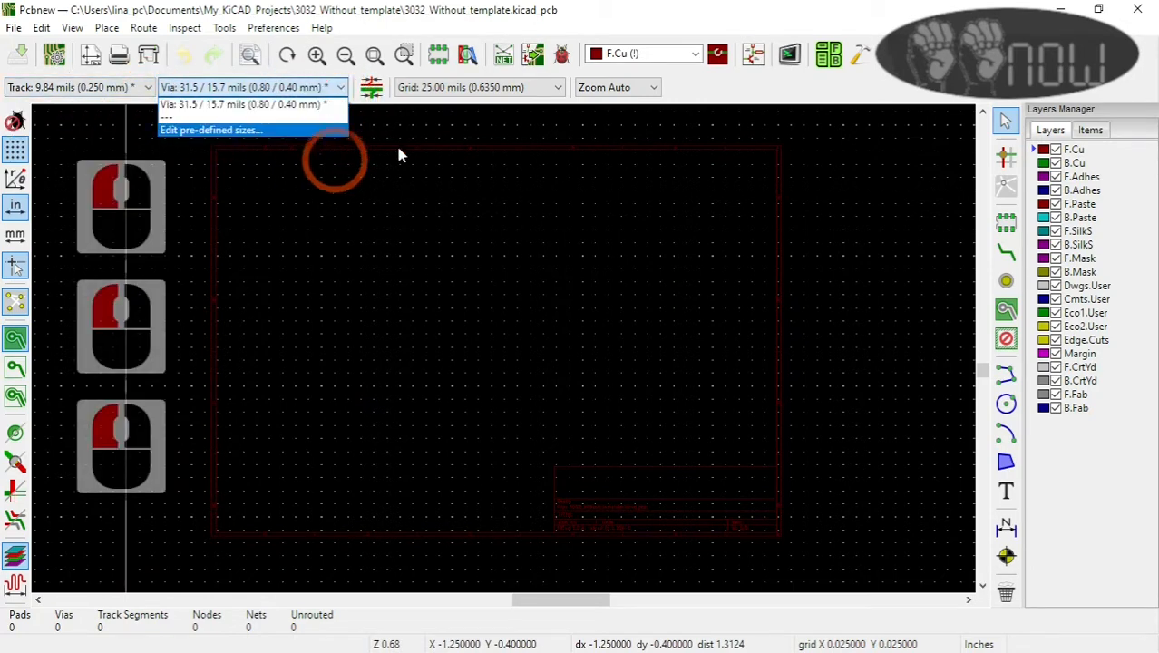
left_click(513, 135)
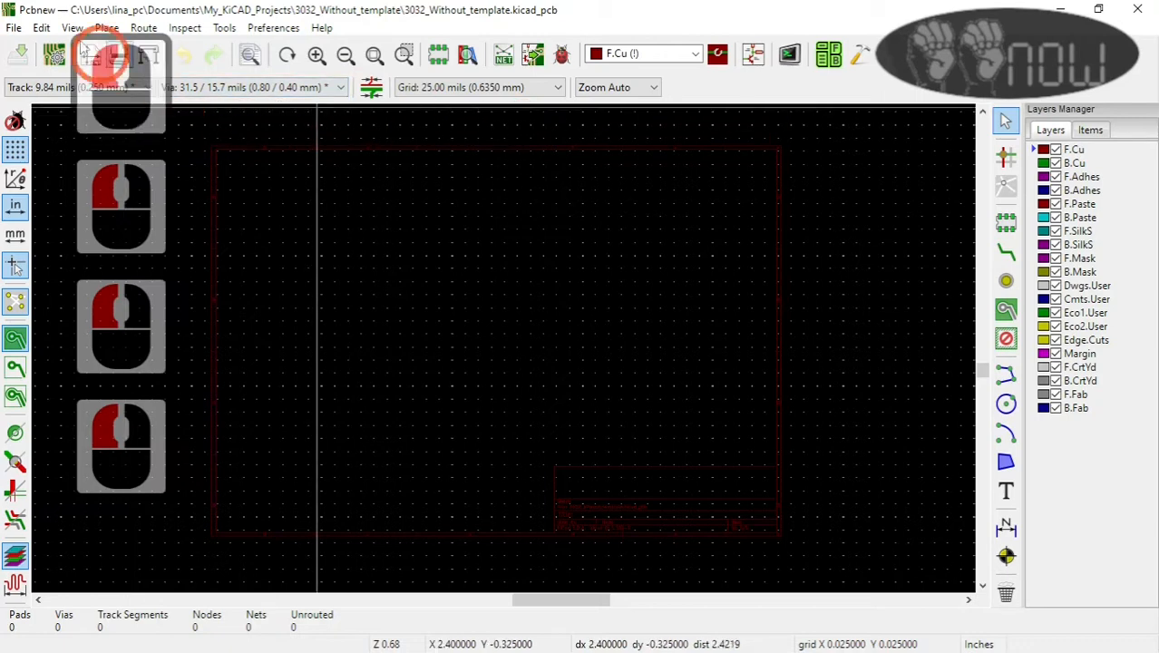
Step: Open the board setup of the 3032 project and examine its predefined tracks and vias, solder mask and paste values, and net classes
left_click(14, 27)
mouse_move(72, 28)
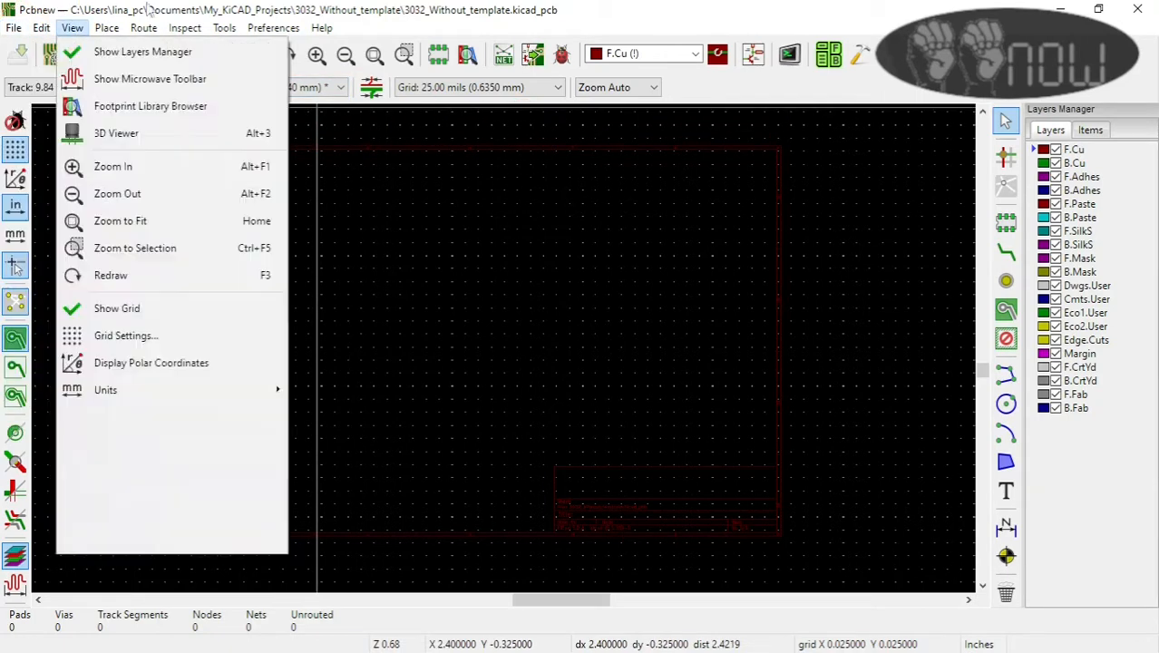
left_click(177, 8)
left_click(56, 57)
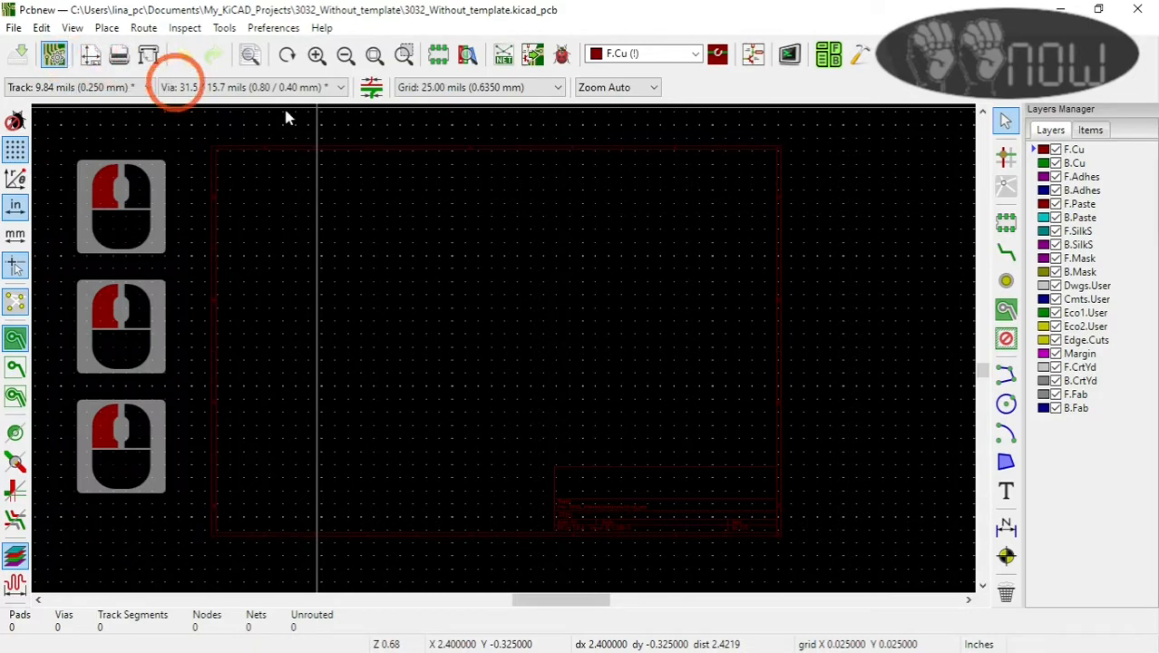
left_click(409, 138)
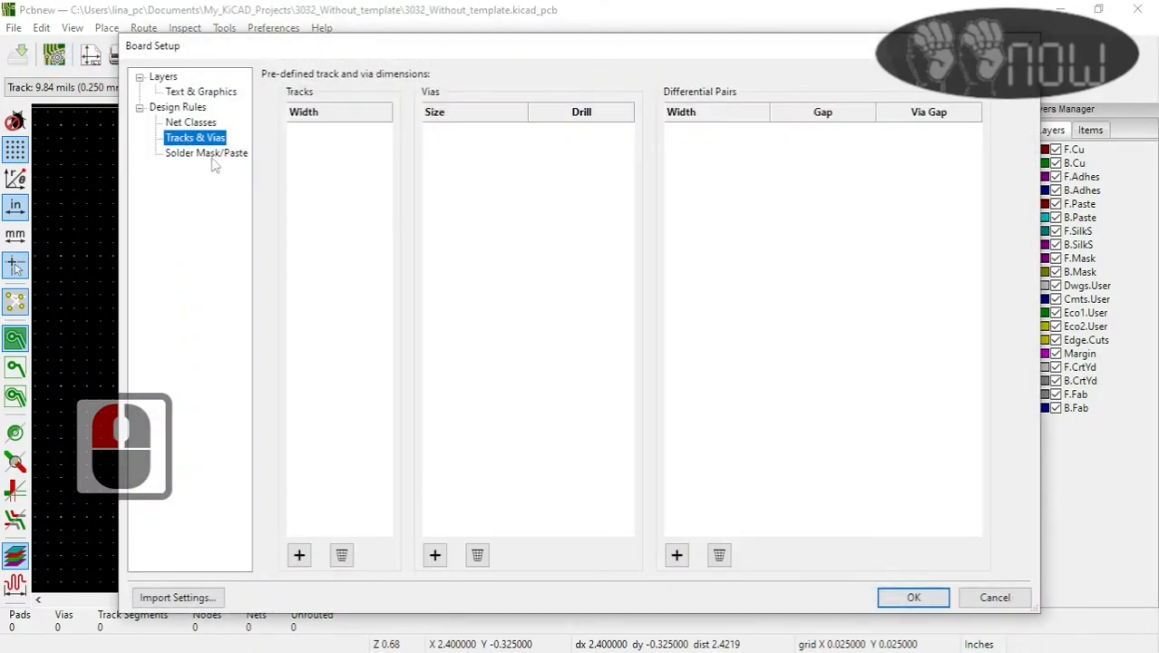
left_click(212, 158)
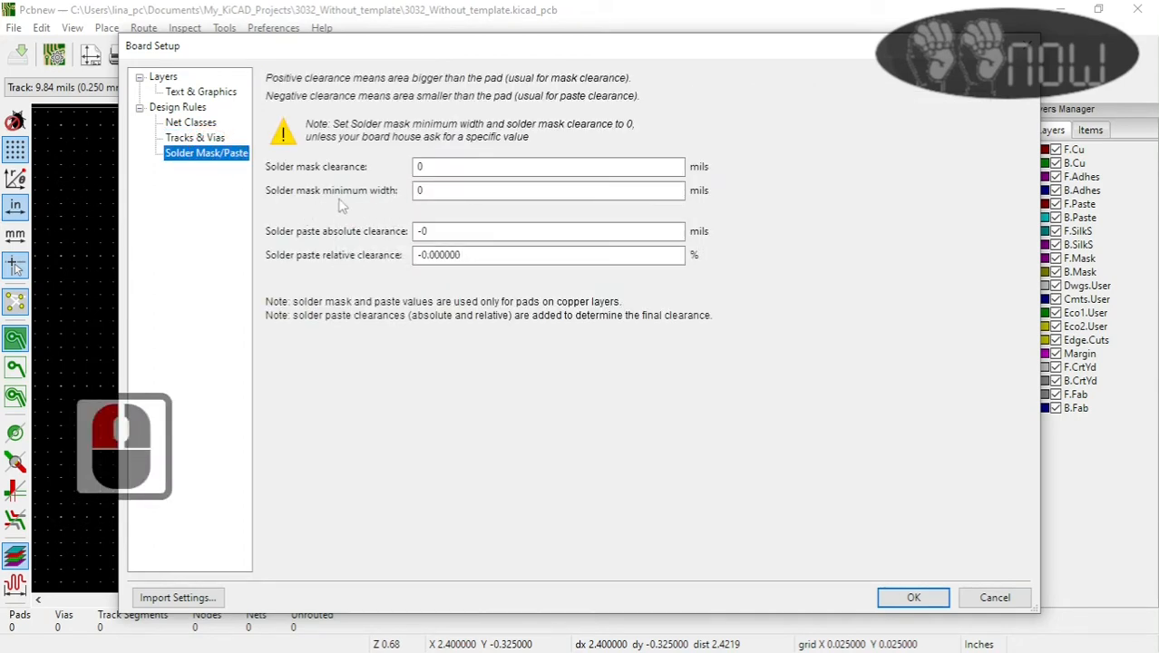
left_click(175, 139)
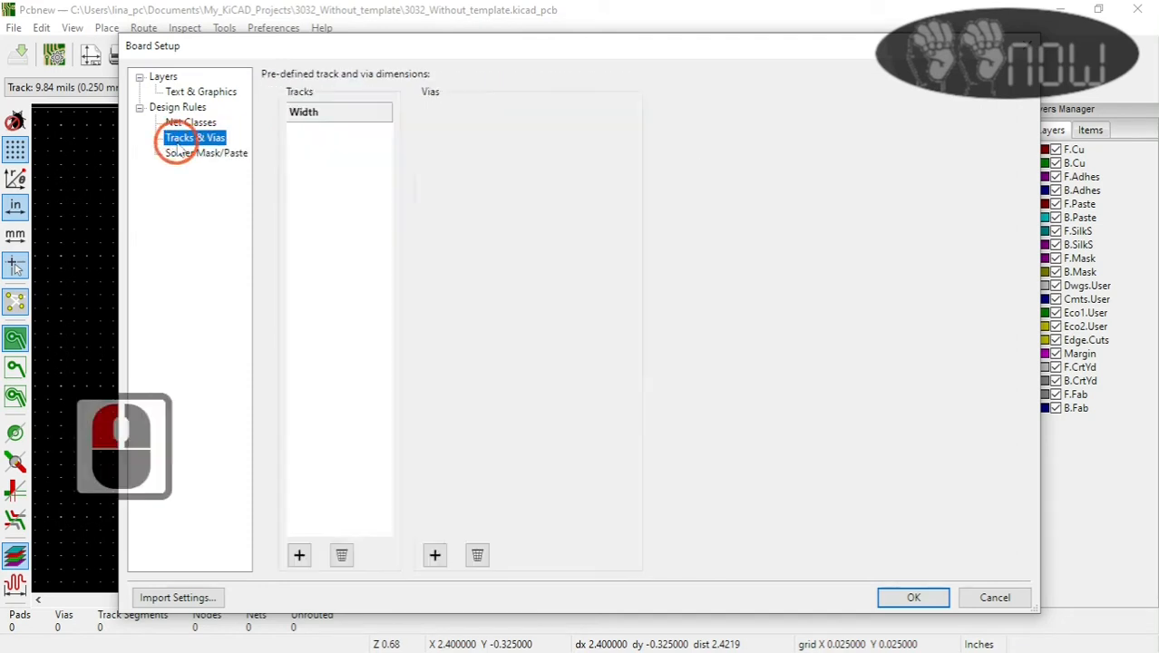
left_click(191, 127)
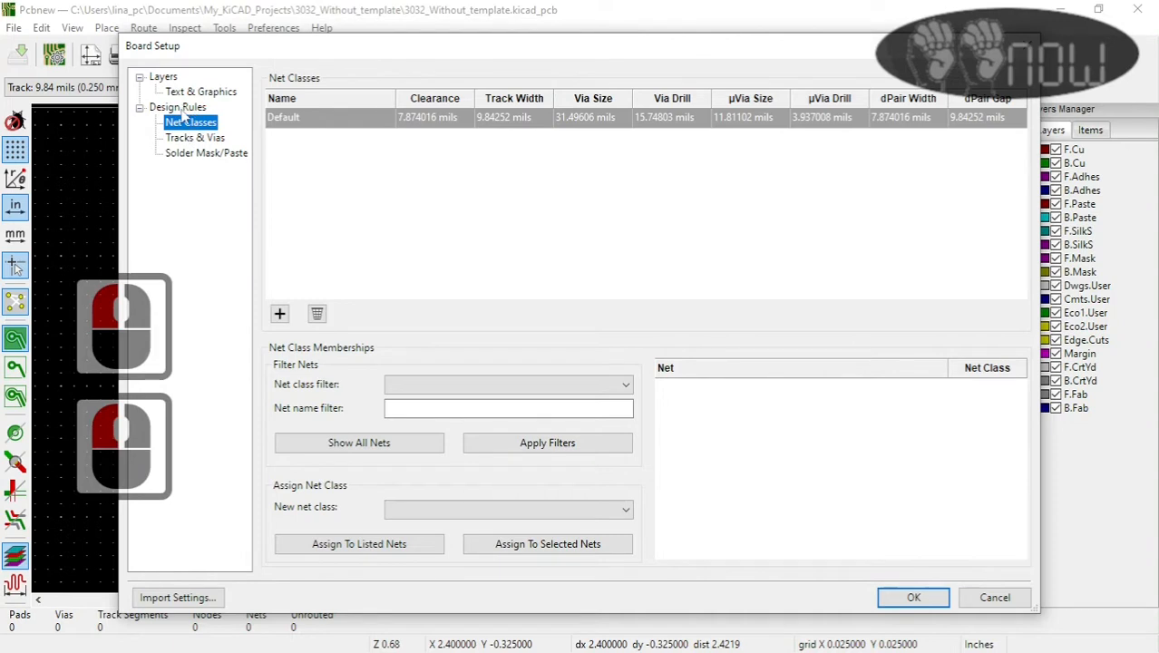
Step: Review the design rule minimums, default text and graphics properties, and layer setup, and leave the board setup without changes
left_click(179, 107)
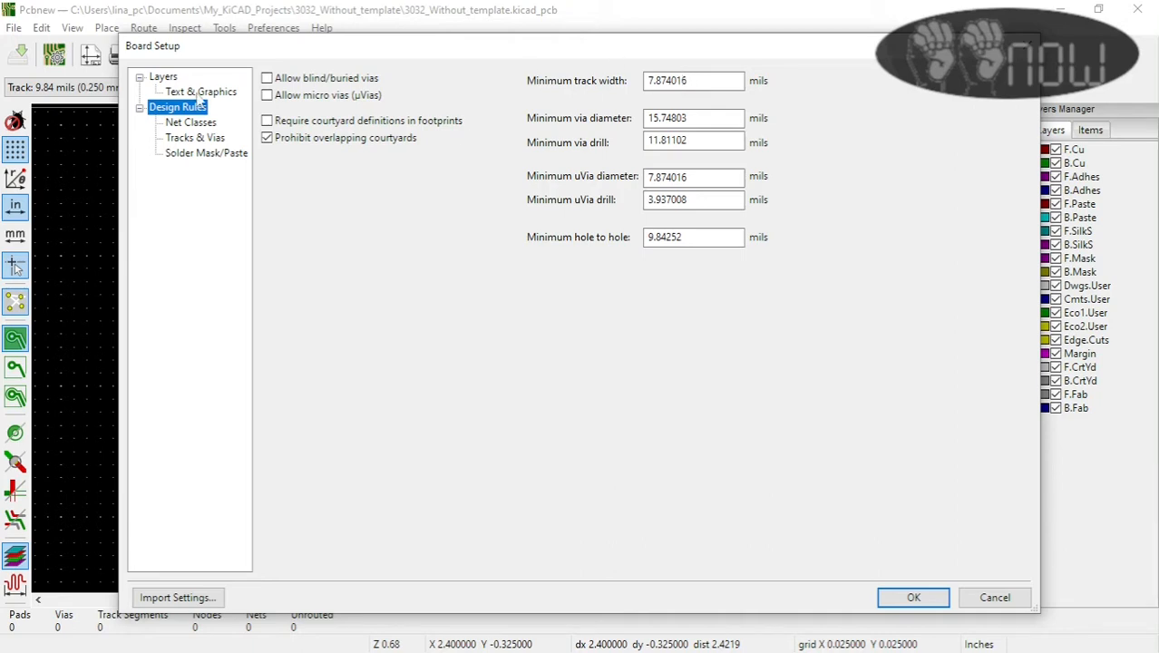
left_click(199, 93)
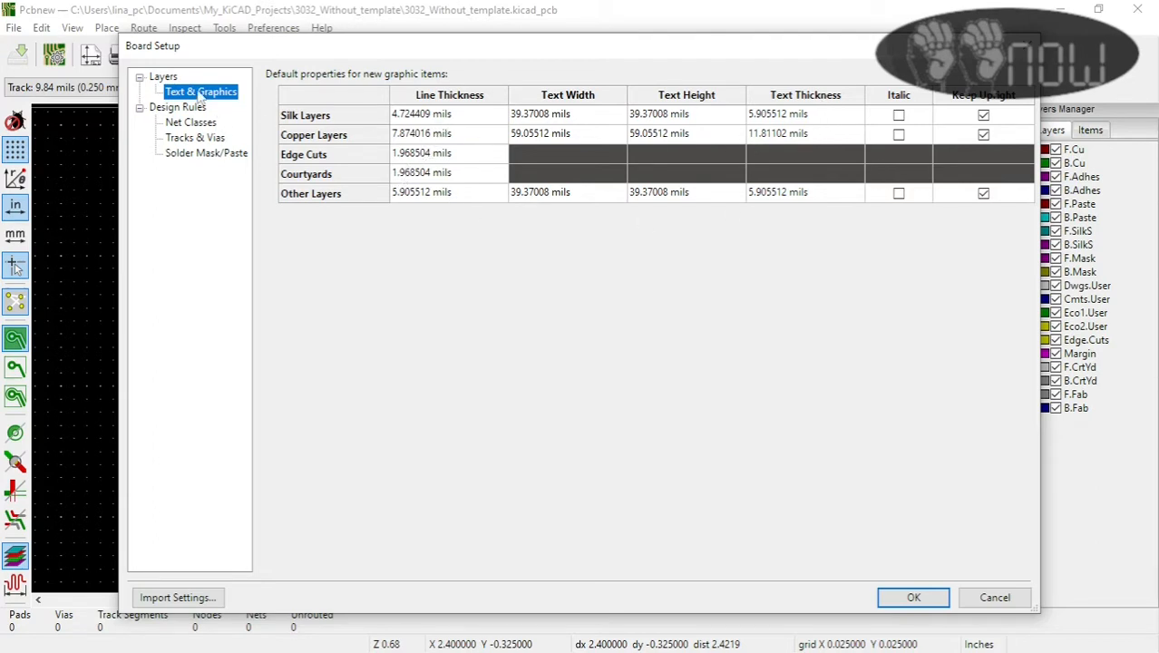
left_click(161, 77)
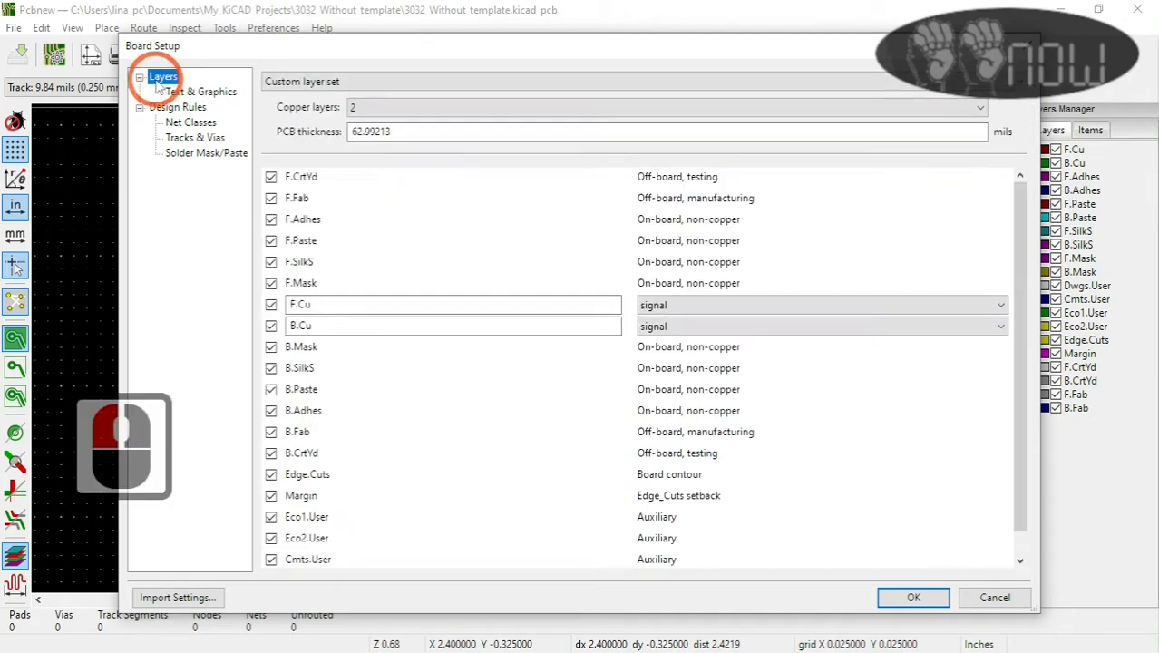
left_click(174, 92)
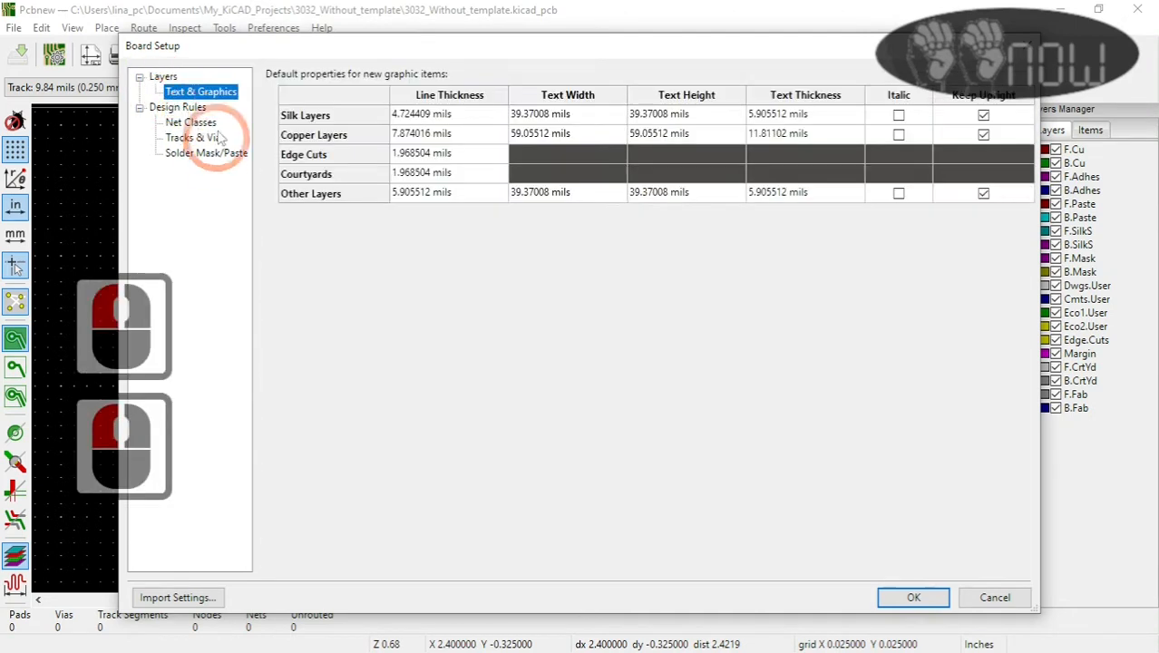
left_click(177, 107)
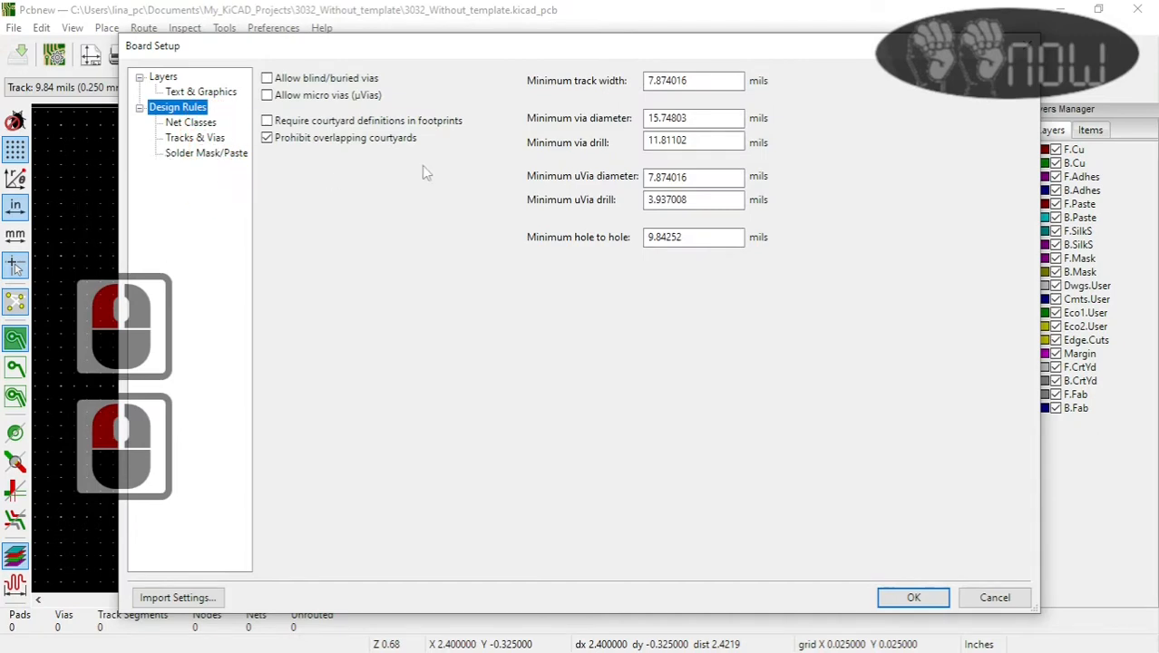
left_click(1026, 597)
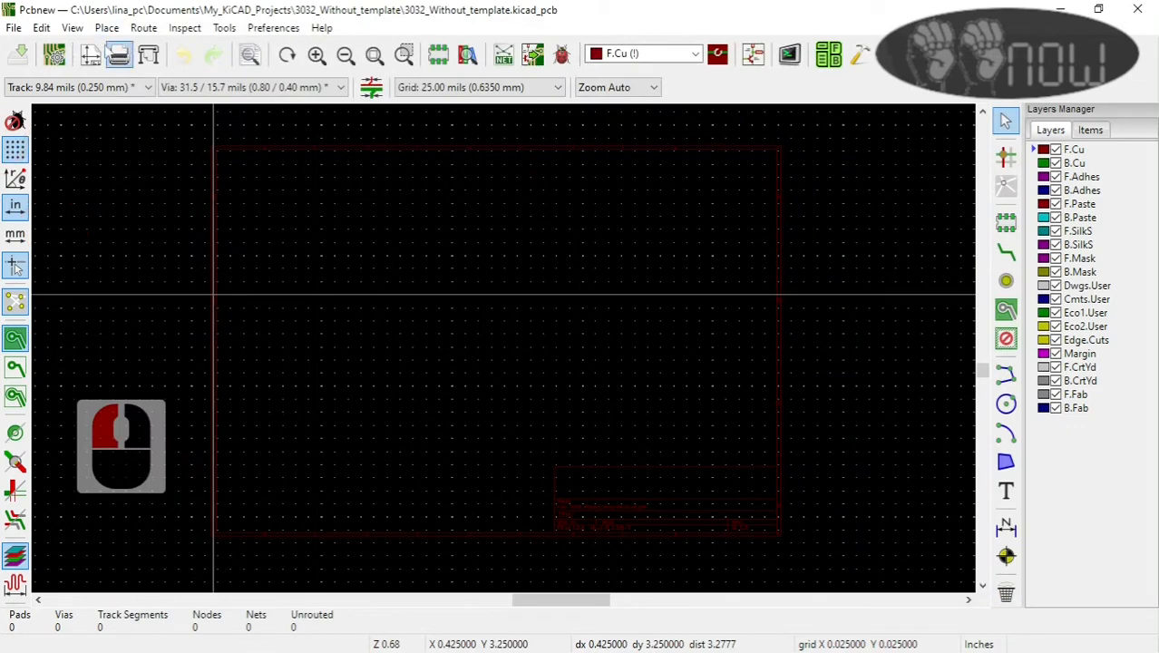
left_click(14, 27)
mouse_move(42, 27)
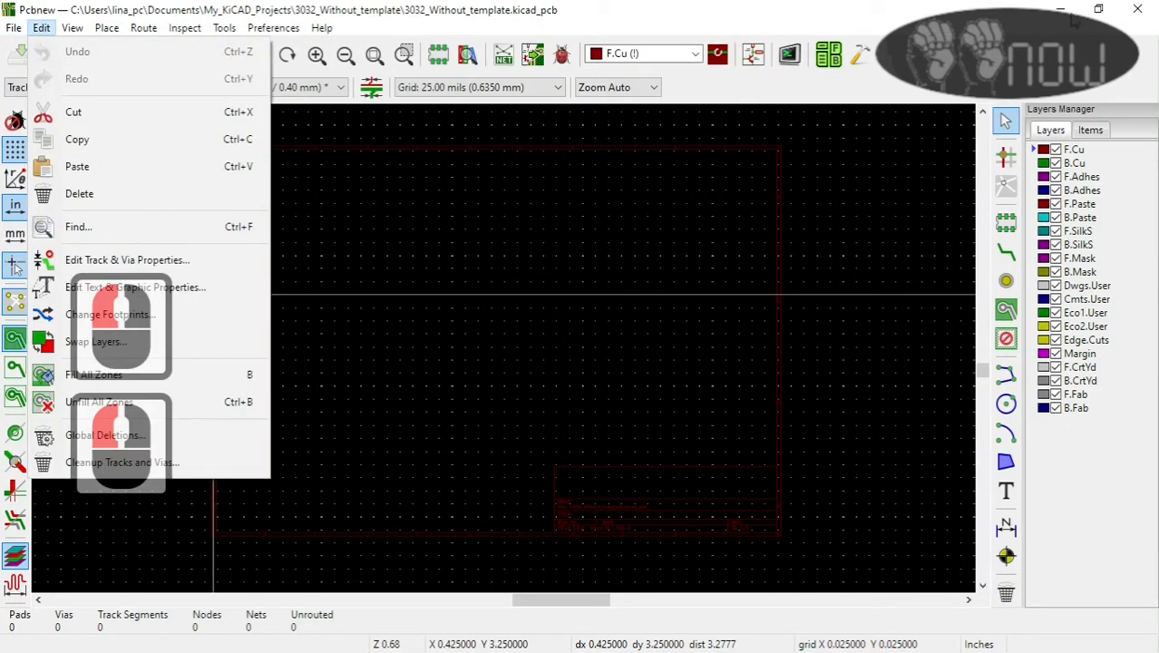
Step: Close the 3032 board layout and open the existing 3031_My_OSHPARK_TEmplate_Board project from My_KiCAD_Projects
left_click(1141, 11)
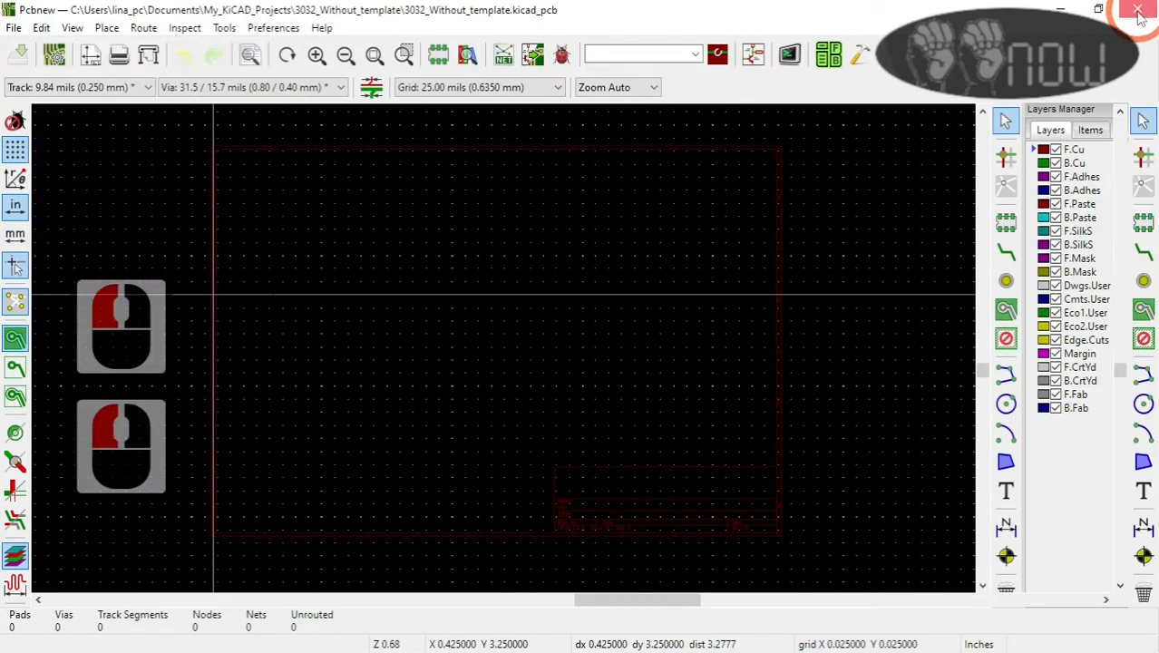
left_click(1138, 11)
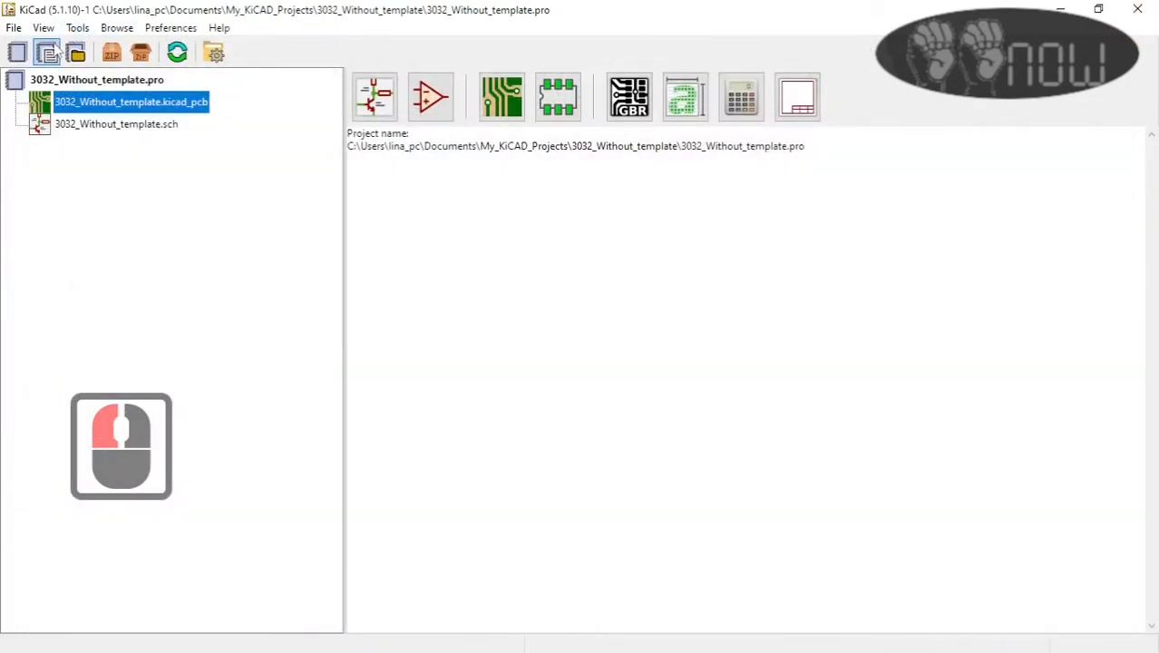
left_click(13, 27)
left_click(56, 79)
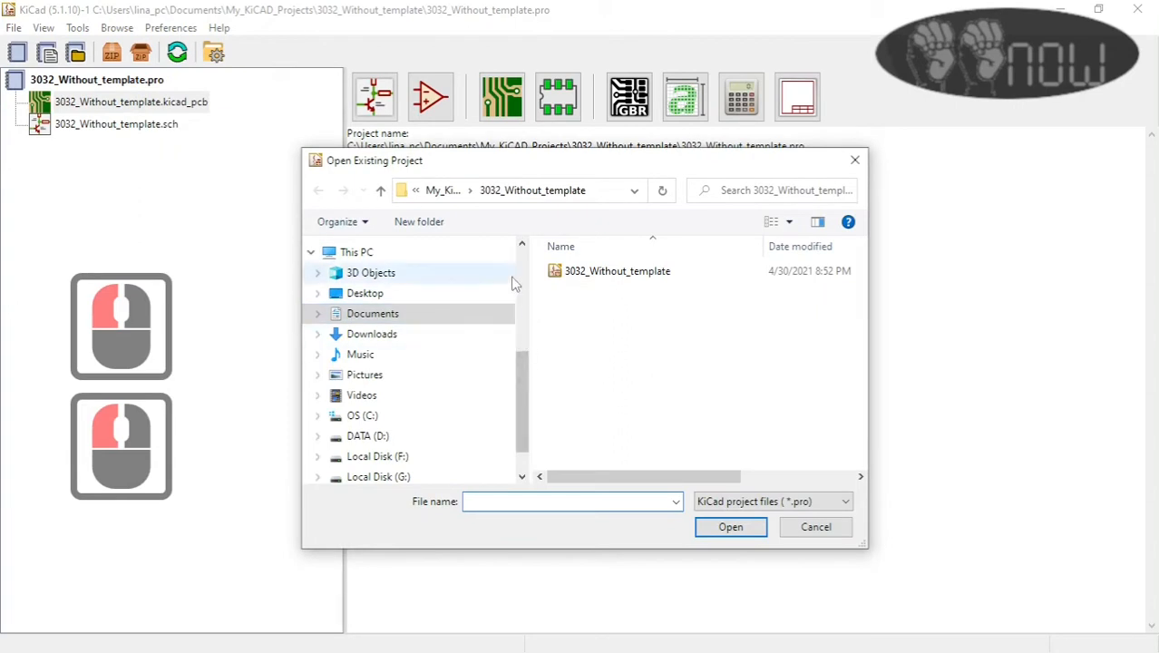
left_click(381, 193)
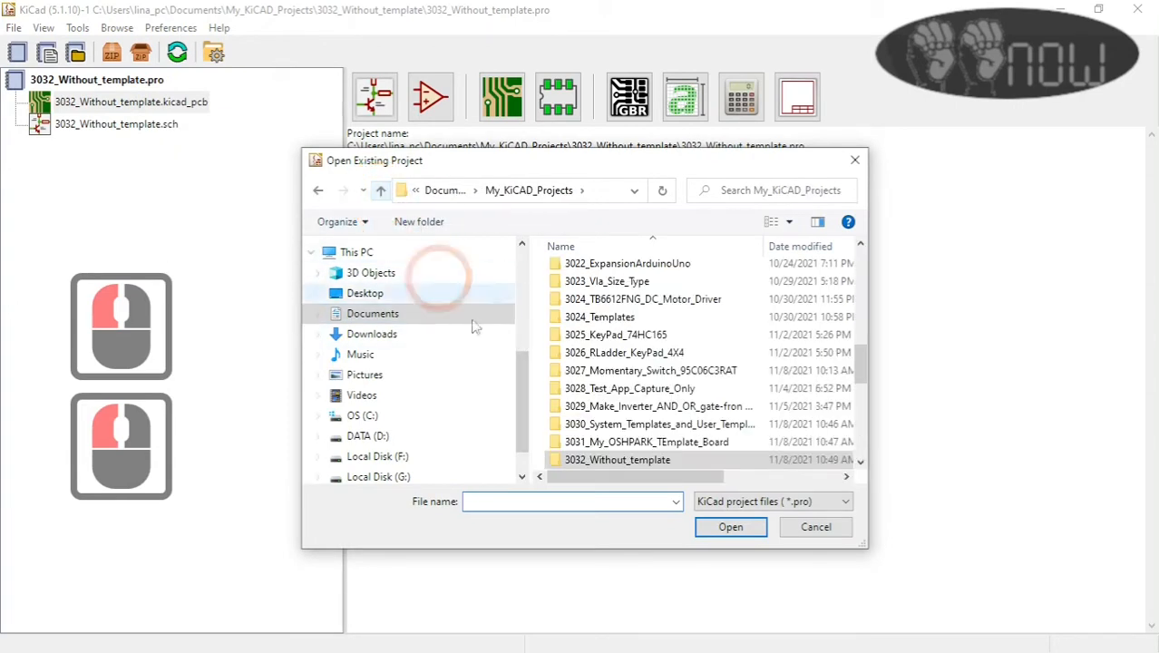
left_click(642, 443)
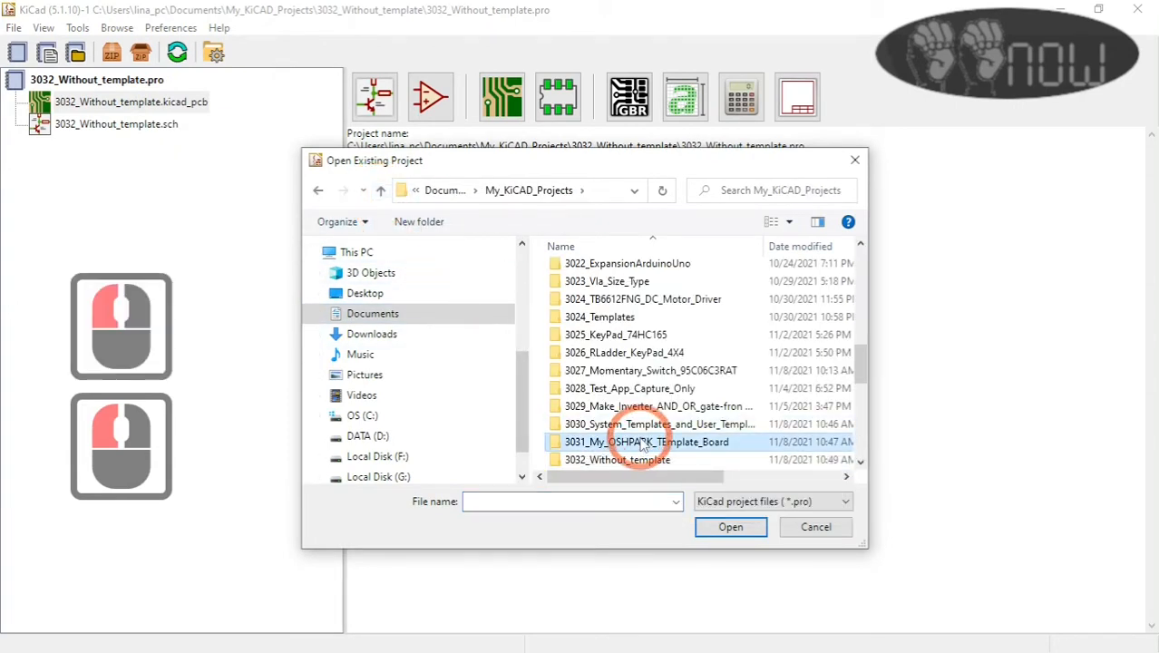
double_click(642, 443)
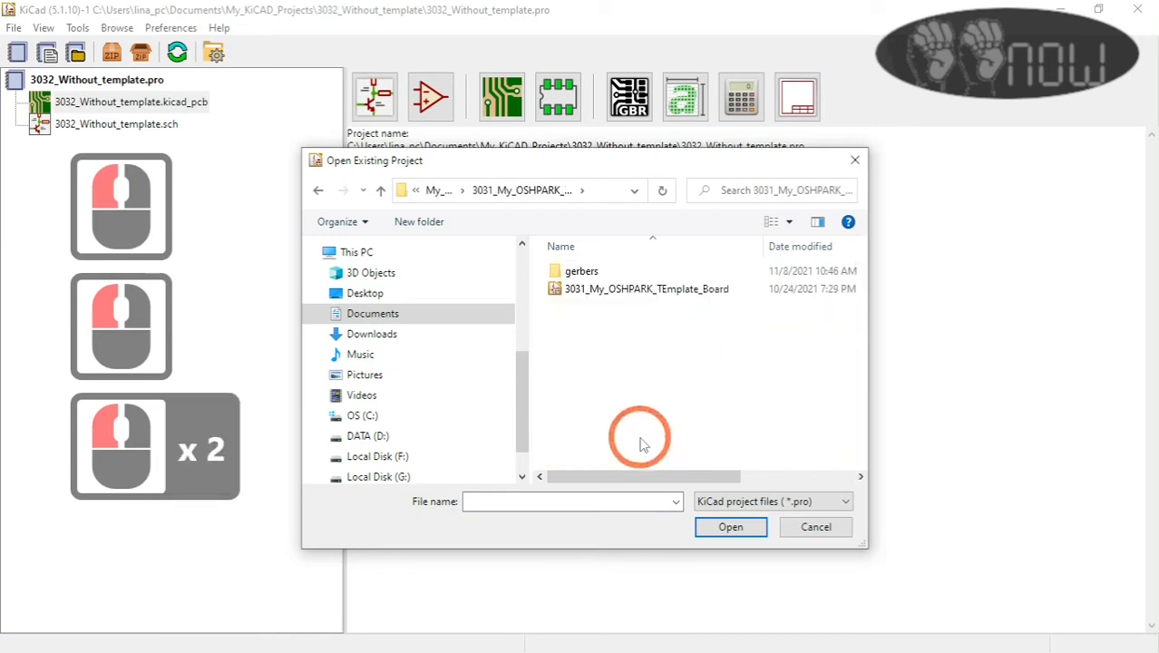
left_click(635, 288)
left_click(711, 521)
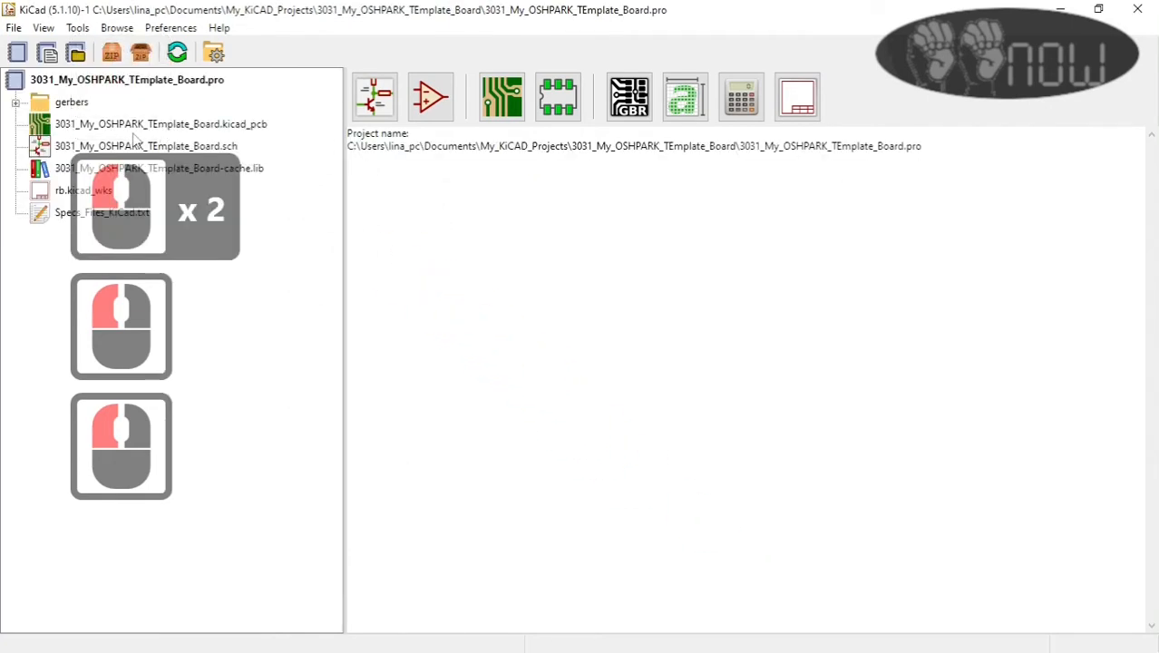
Step: Open the 3031_My_OSHPARK_TEmplate_Board layout and examine the fabrication specification notes inside its drawing sheet
double_click(140, 128)
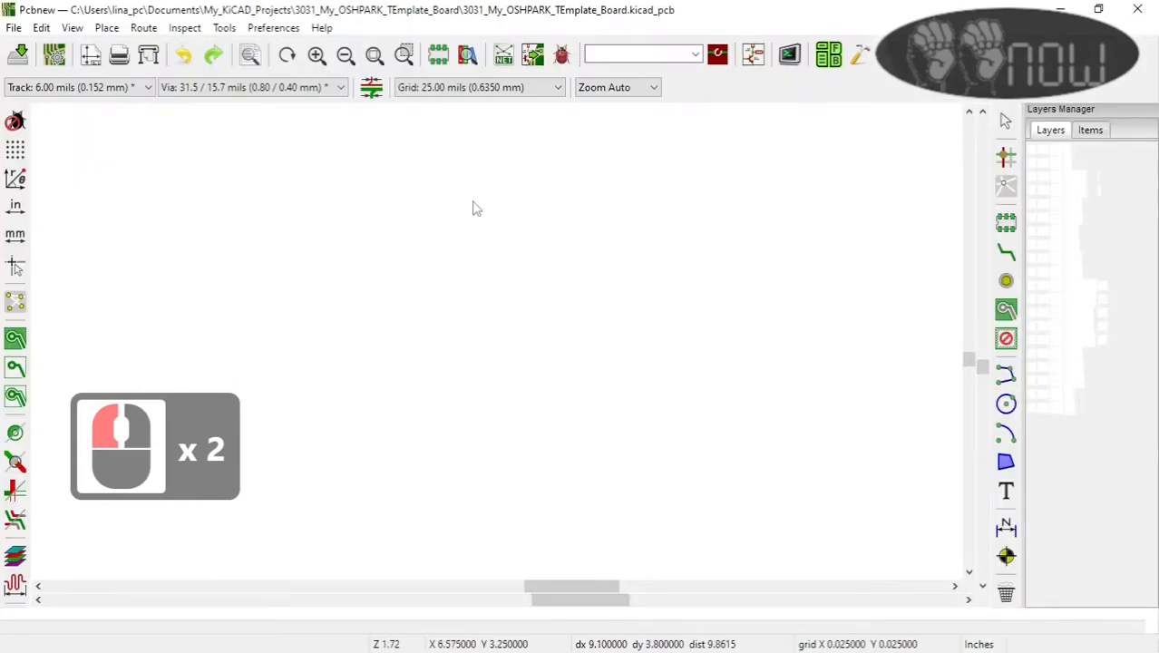
scroll(211, 172, "down", 1)
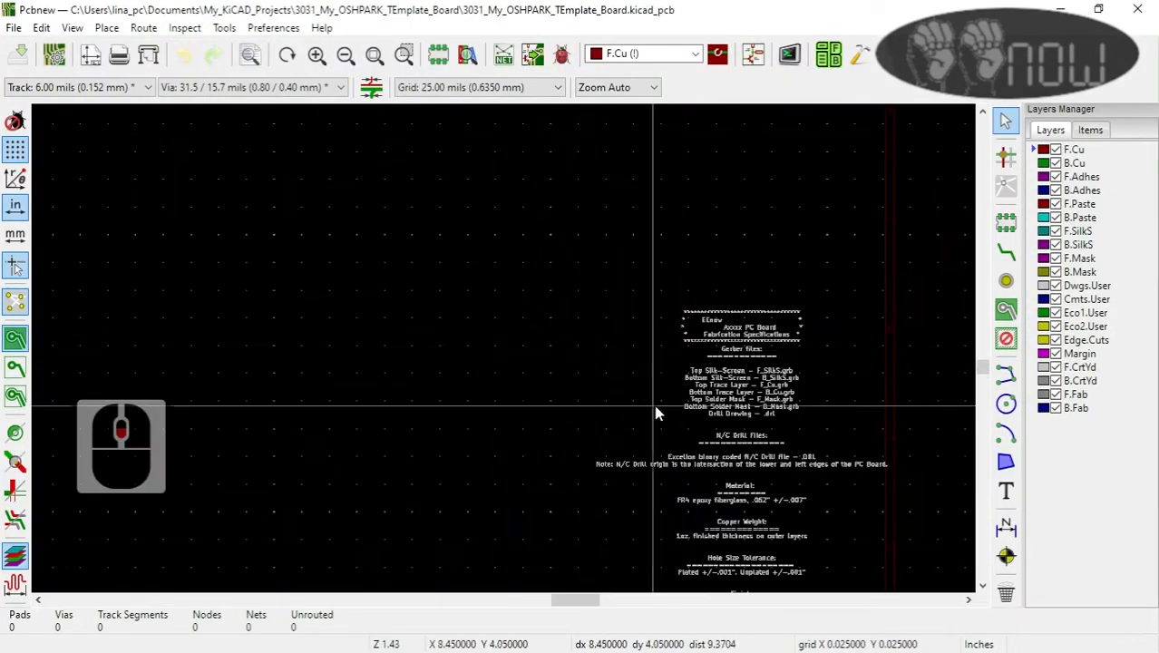
scroll(655, 407, "up", 1)
scroll(505, 346, "down", 1)
scroll(511, 347, "up", 2)
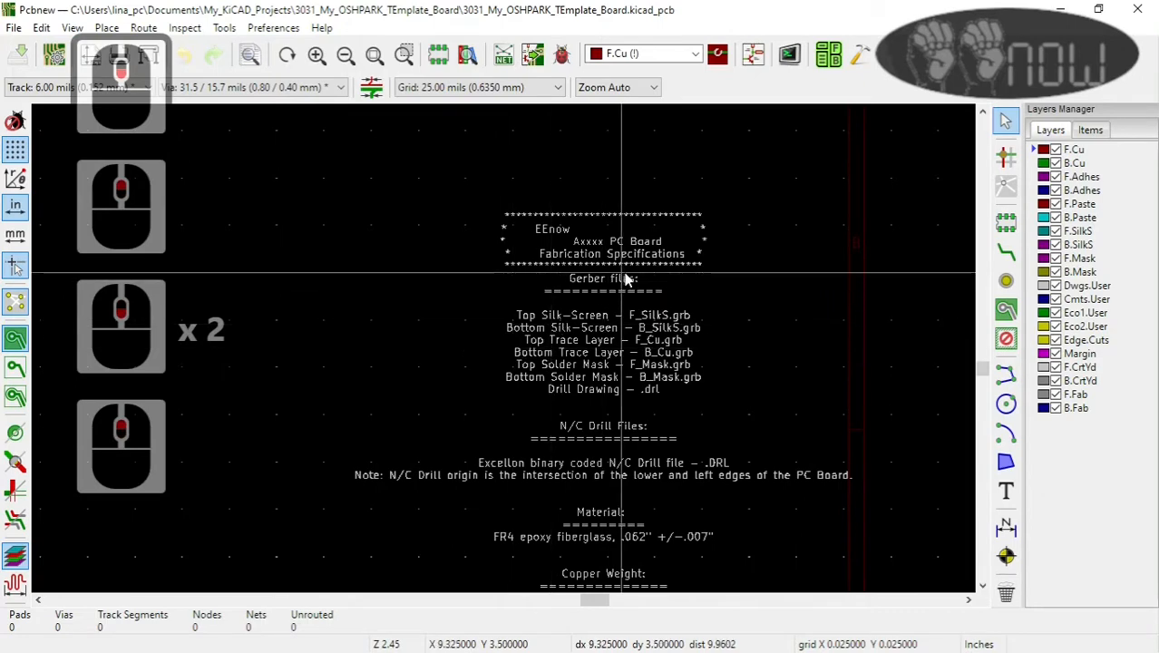
scroll(475, 382, "down", 1)
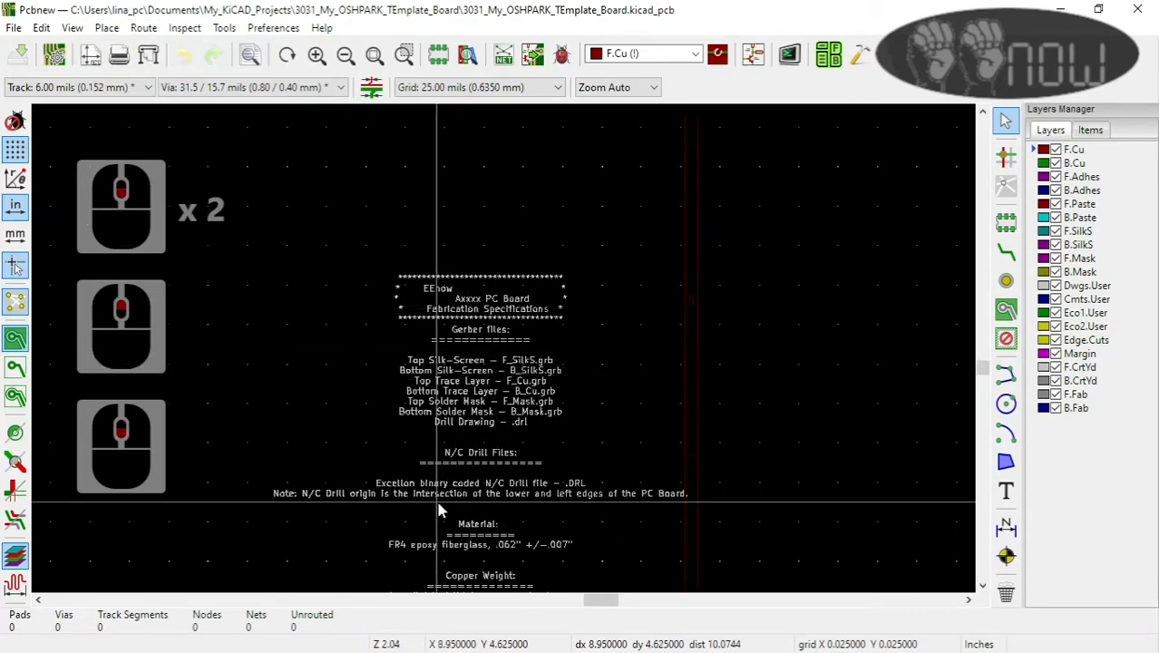
scroll(501, 344, "down", 2)
scroll(505, 353, "down", 3)
scroll(474, 331, "up", 2)
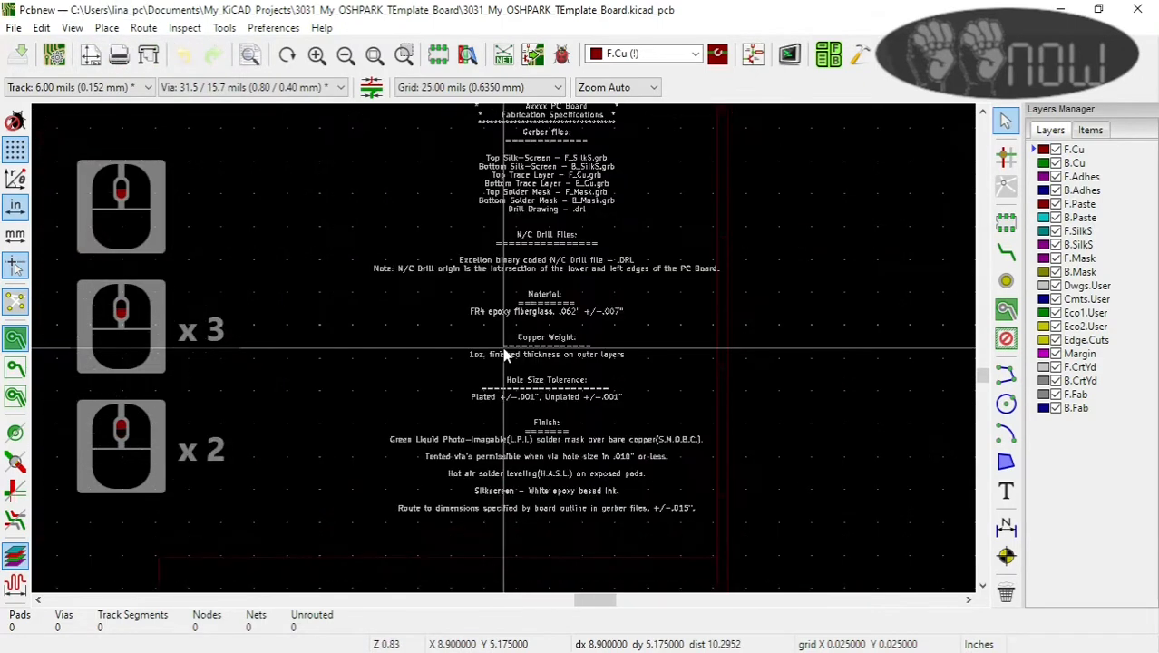
scroll(445, 345, "down", 2)
scroll(376, 254, "up", 1)
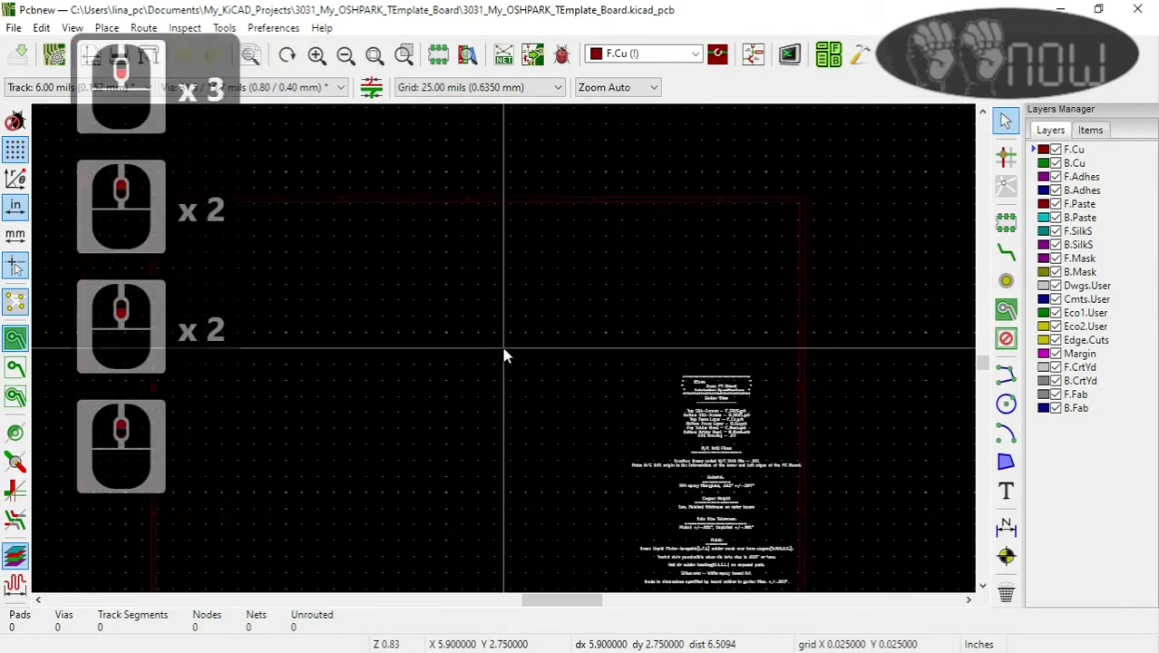
scroll(504, 349, "down", 2)
scroll(505, 356, "up", 1)
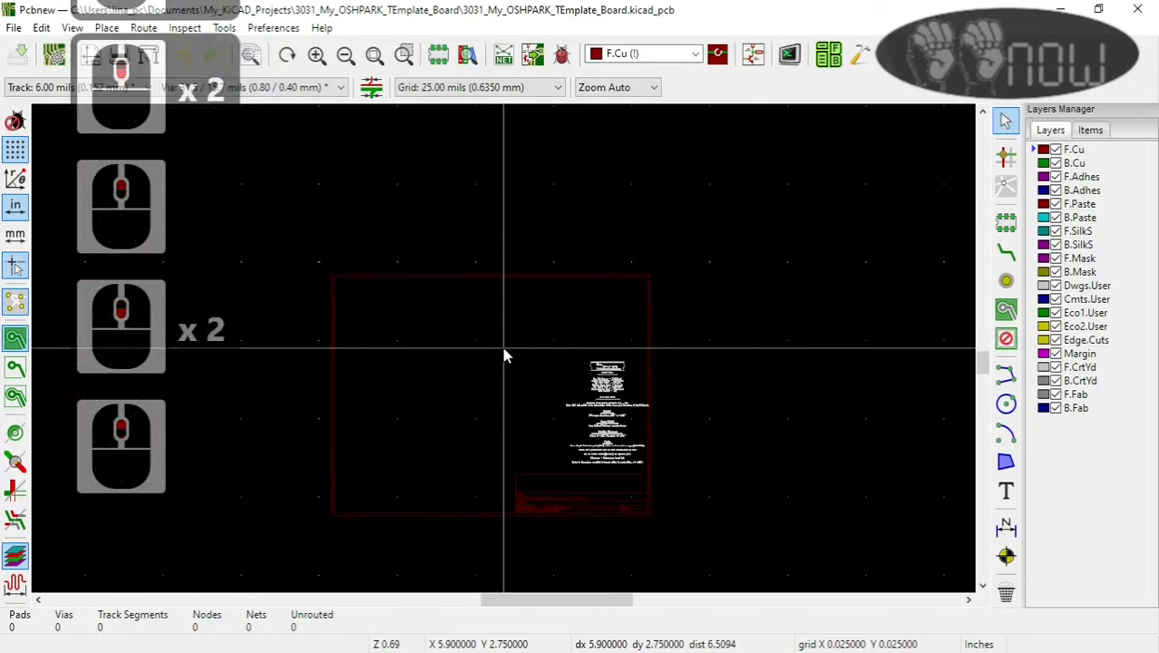
scroll(505, 356, "up", 1)
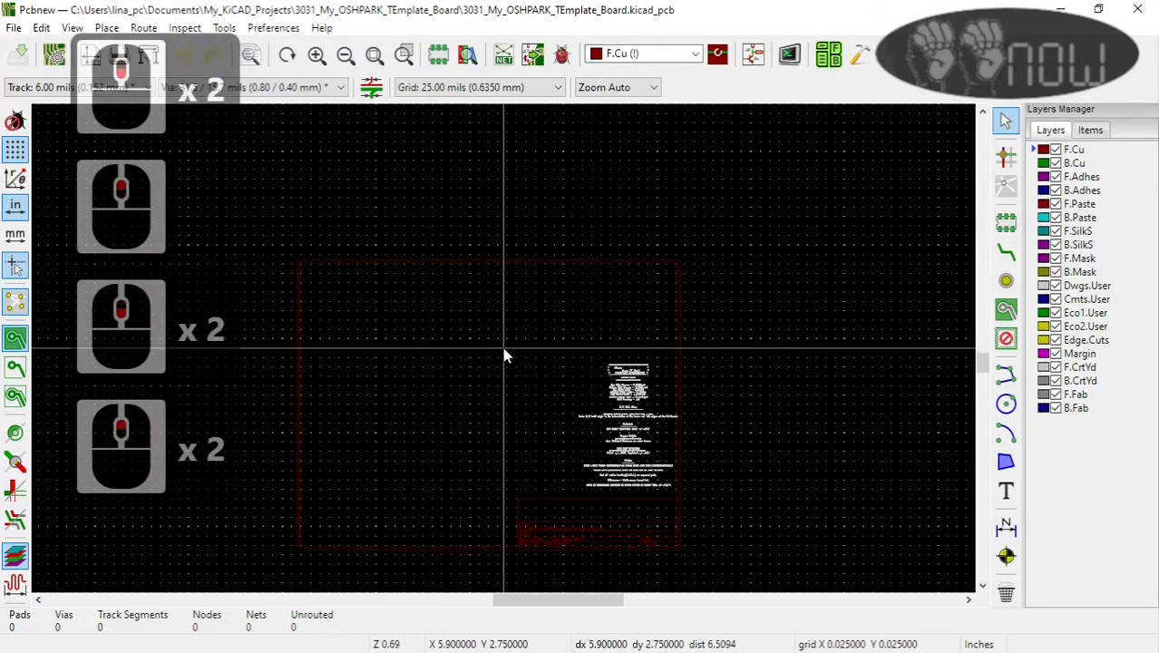
Step: Review the 3031 board setup: solder mask and paste, predefined tracks and vias, net classes, design rules, and text and graphics defaults
left_click(54, 54)
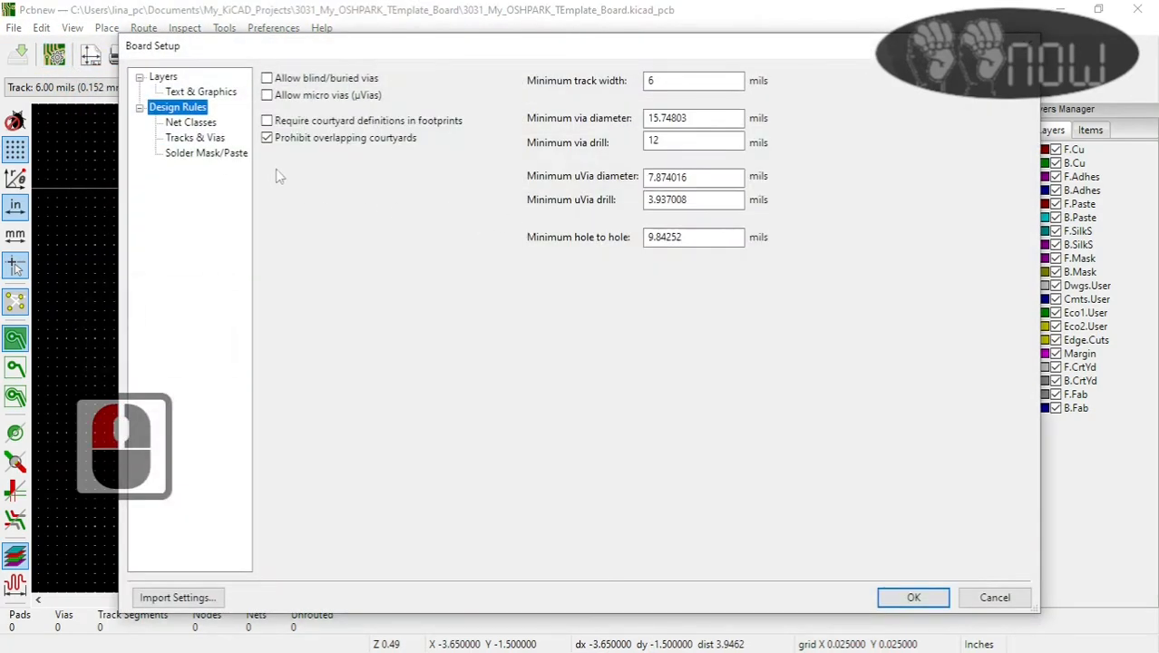
left_click(198, 152)
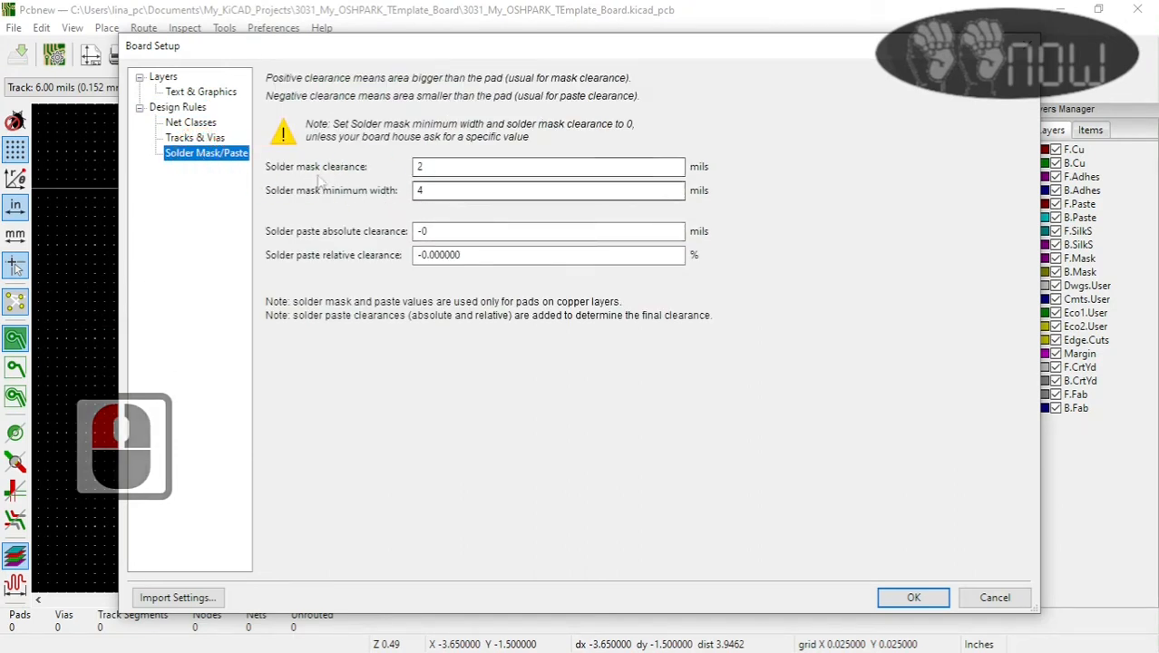
left_click(195, 137)
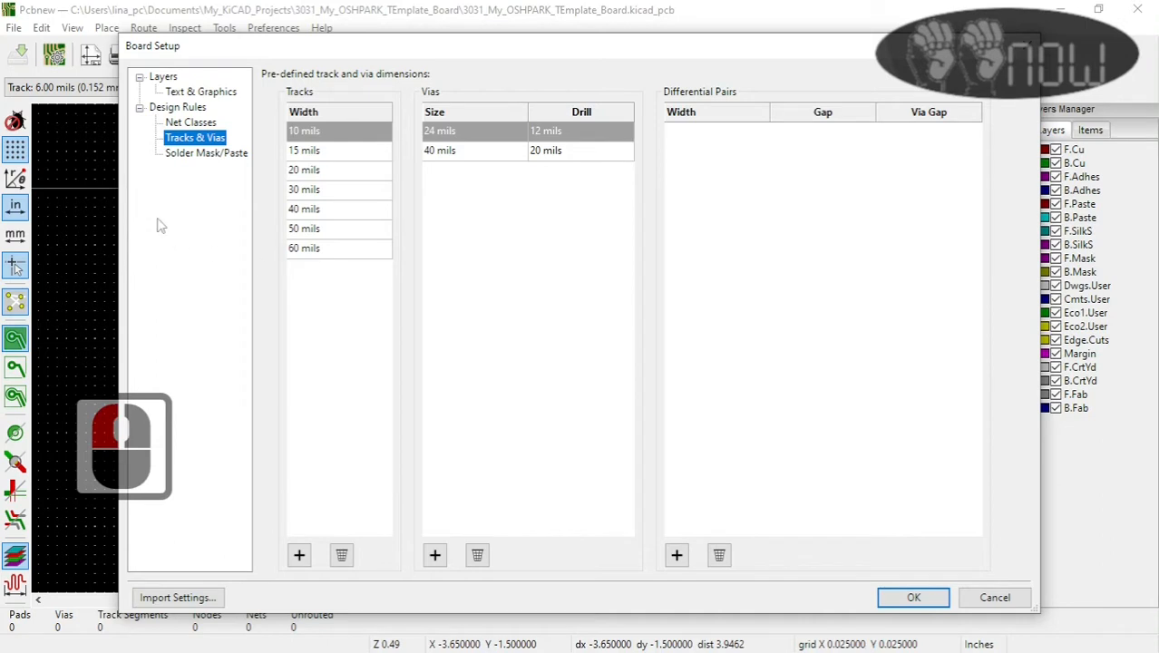
left_click(191, 123)
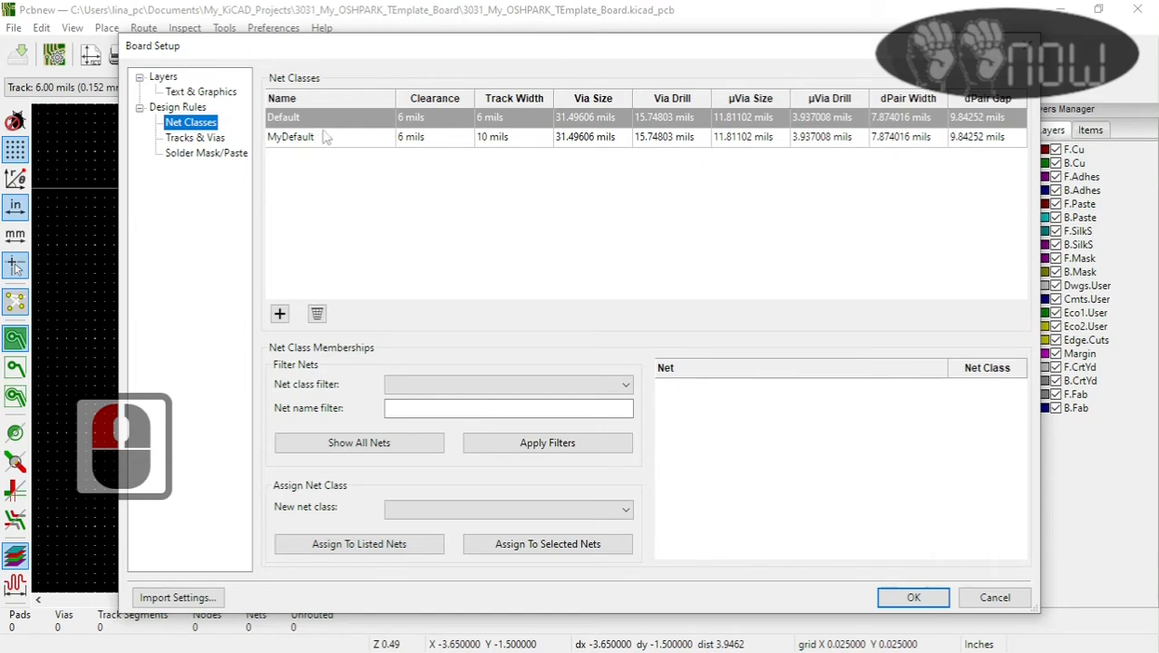
left_click(186, 107)
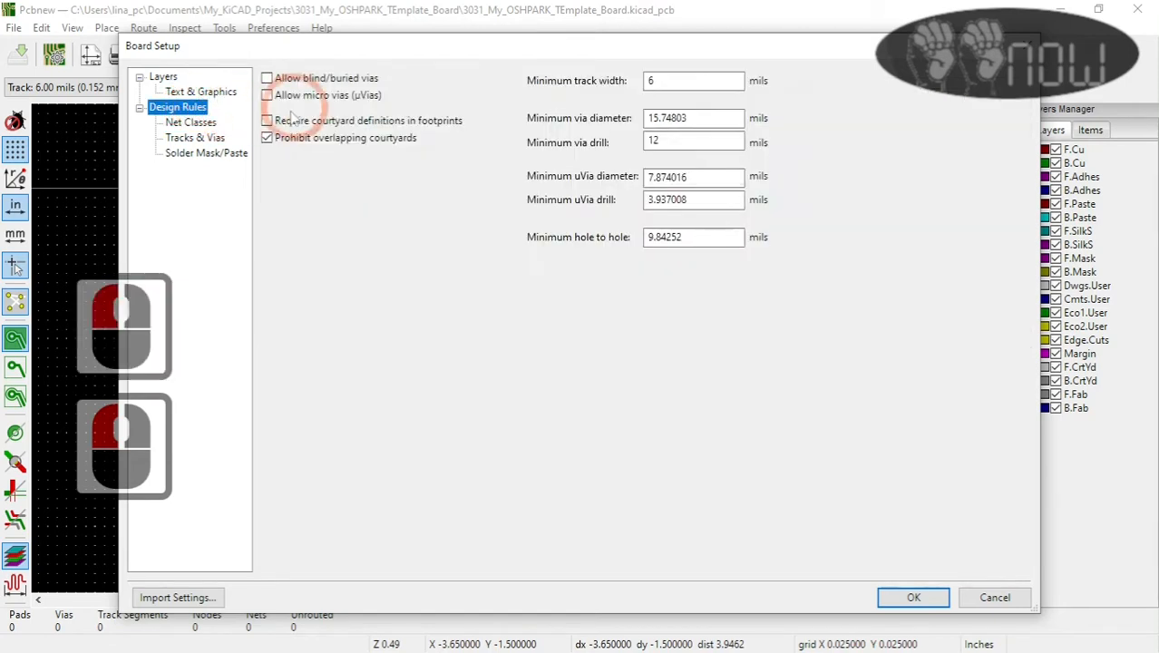
left_click(203, 92)
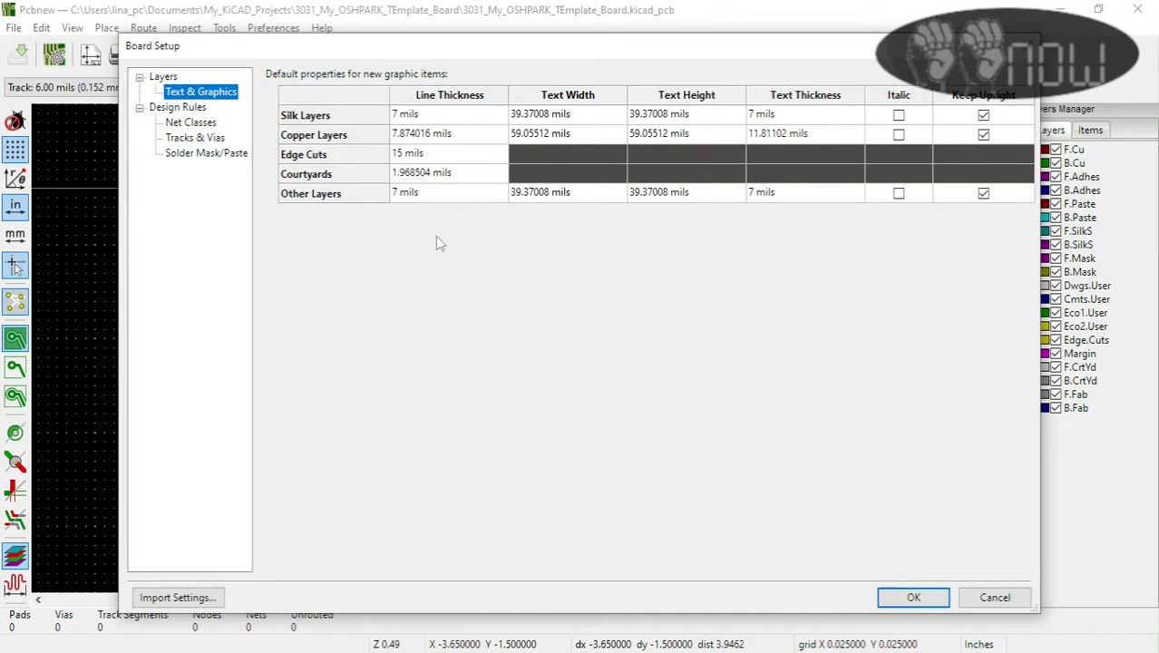
Step: Set the default line thickness for Courtyards to 7 mils, apply the board setup, and save the board
double_click(425, 174)
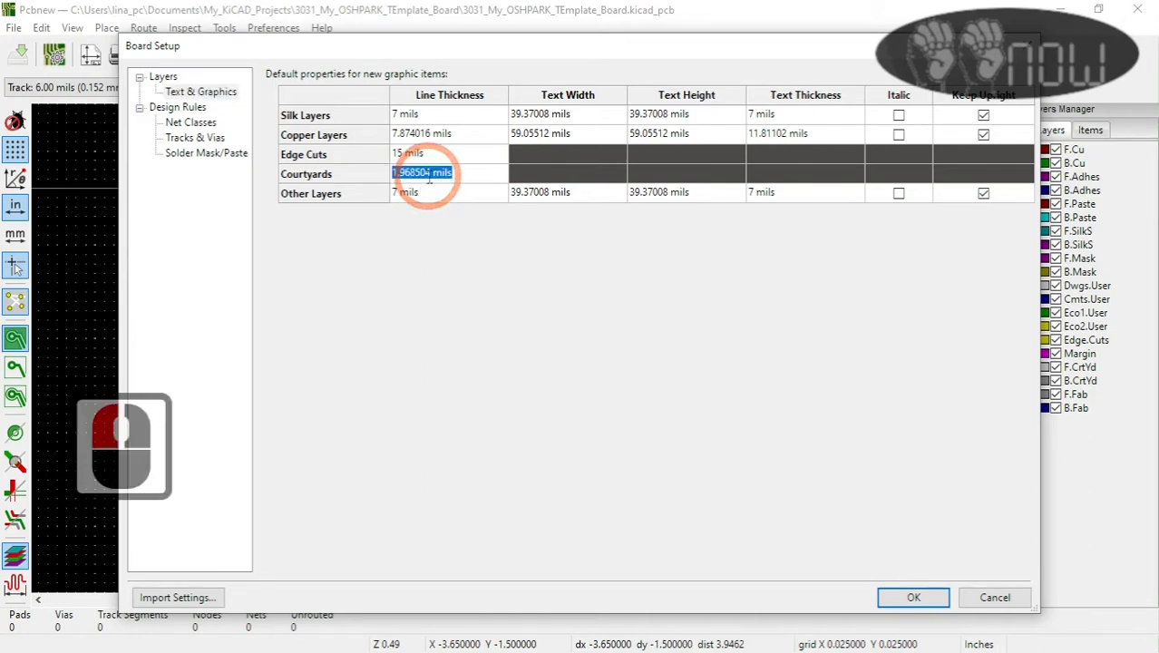
left_click_drag(429, 173, 376, 163)
type("7")
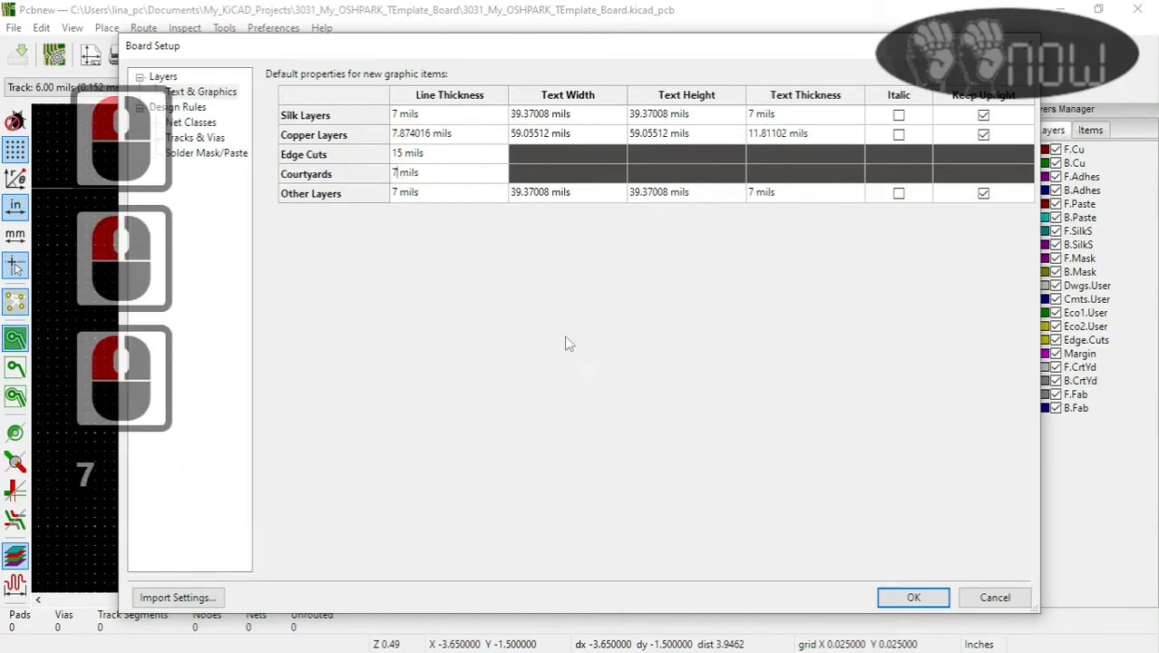
left_click(913, 598)
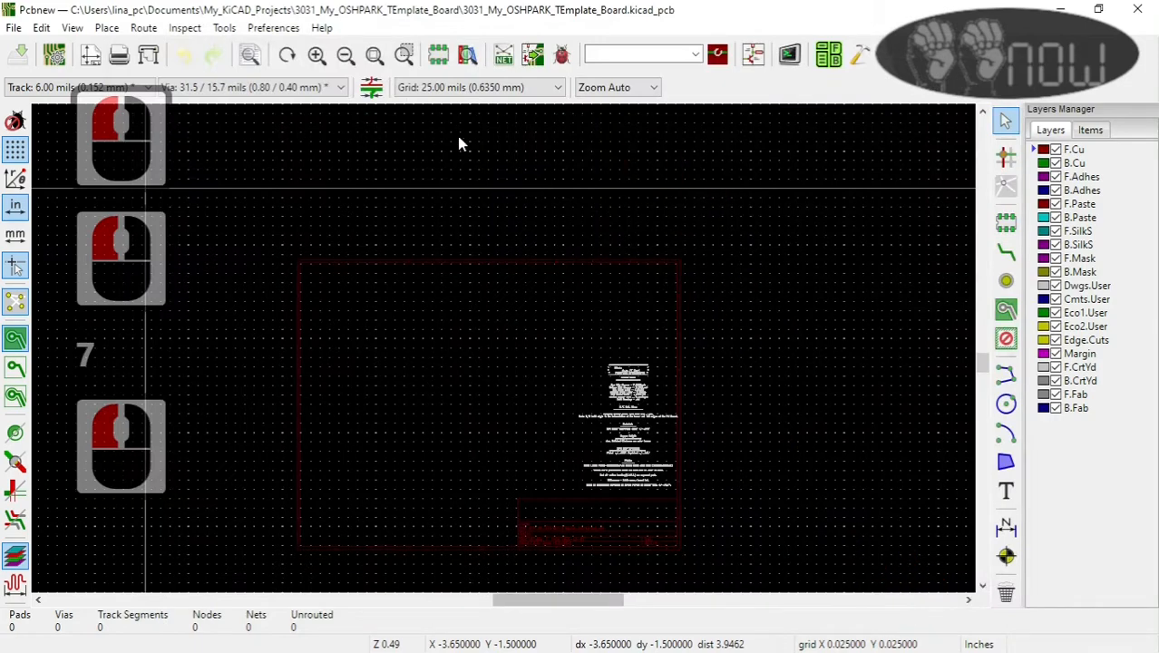
left_click(13, 27)
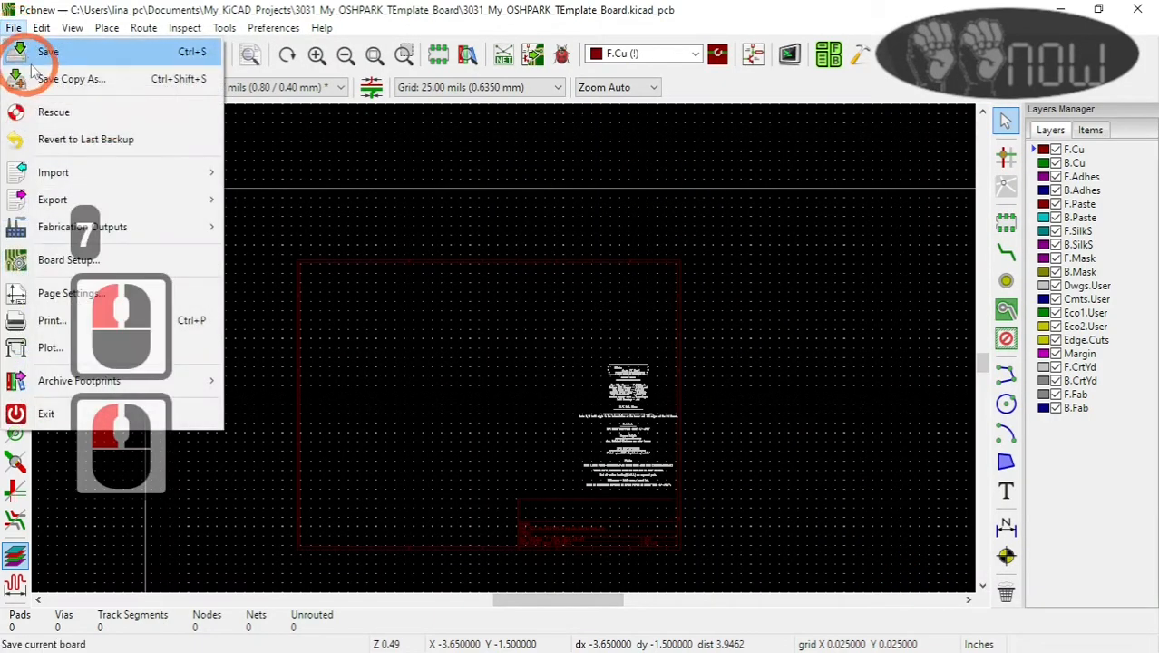
left_click(48, 54)
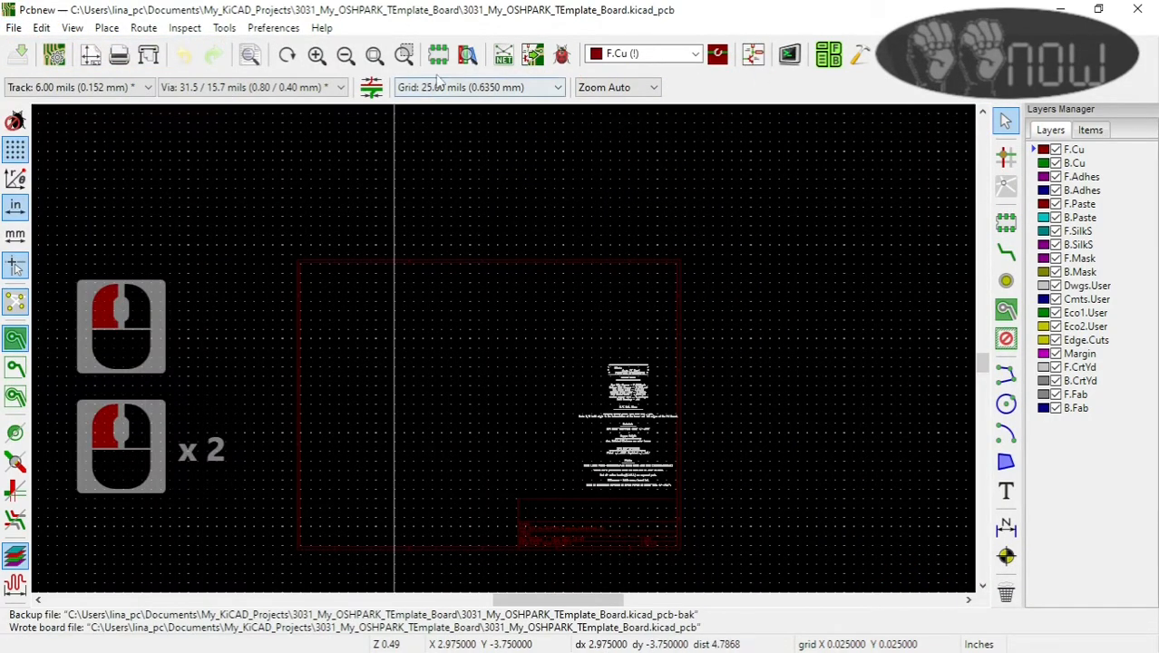
Step: Check the netlist loading options without importing anything, and open the project's schematic
left_click(504, 56)
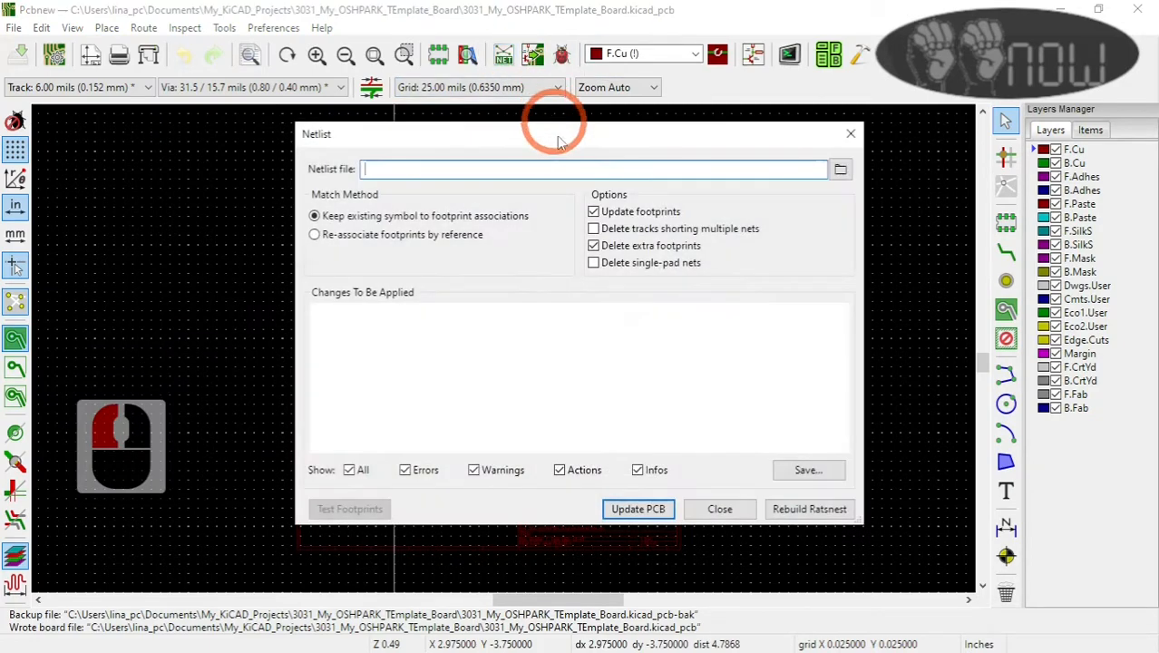
left_click(736, 516)
left_click(752, 56)
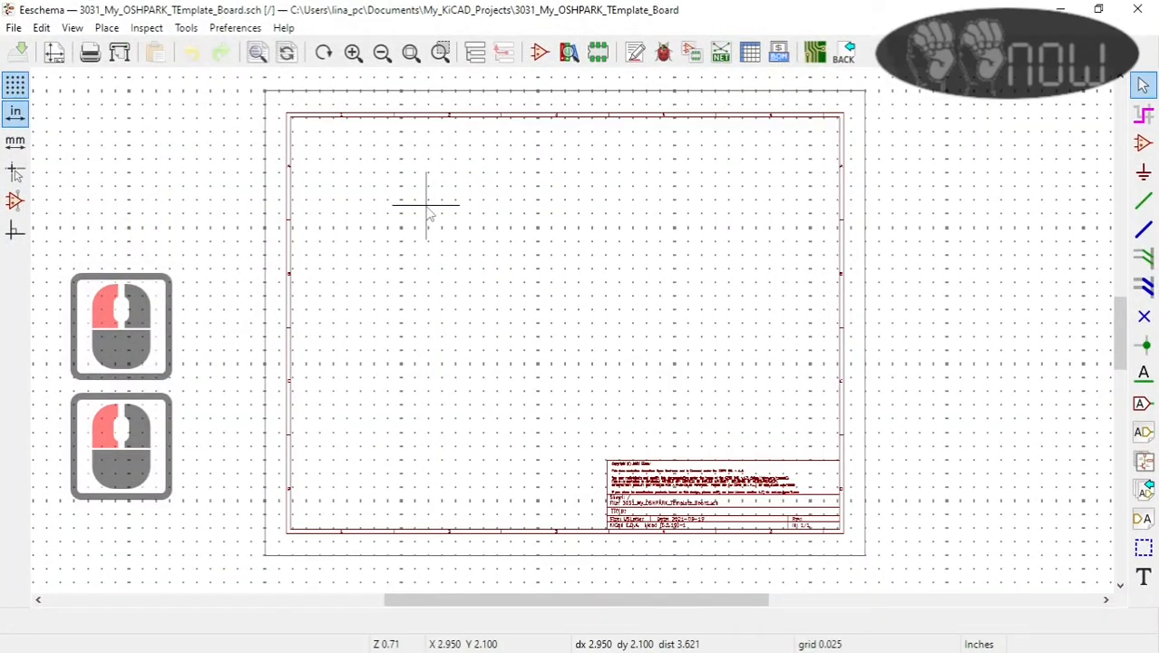
Step: Append the 3026_RLadder_KeyPad_4X4 schematic to the empty sheet using an absolute path, continuing the load despite the missing project library table
left_click(14, 27)
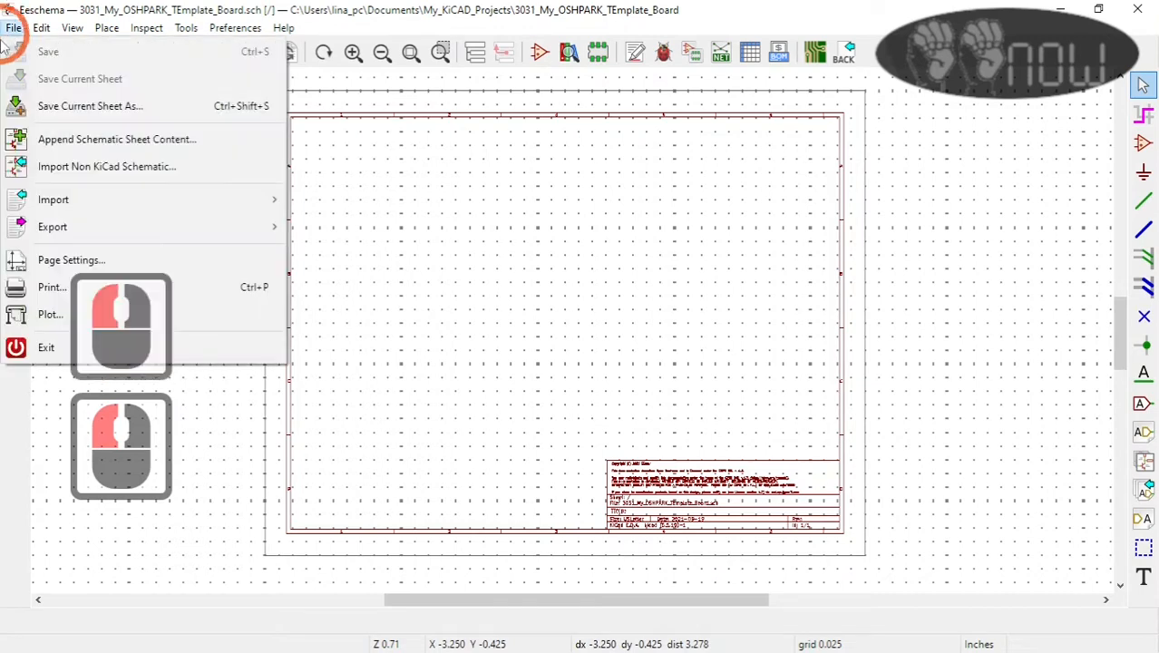
left_click(71, 150)
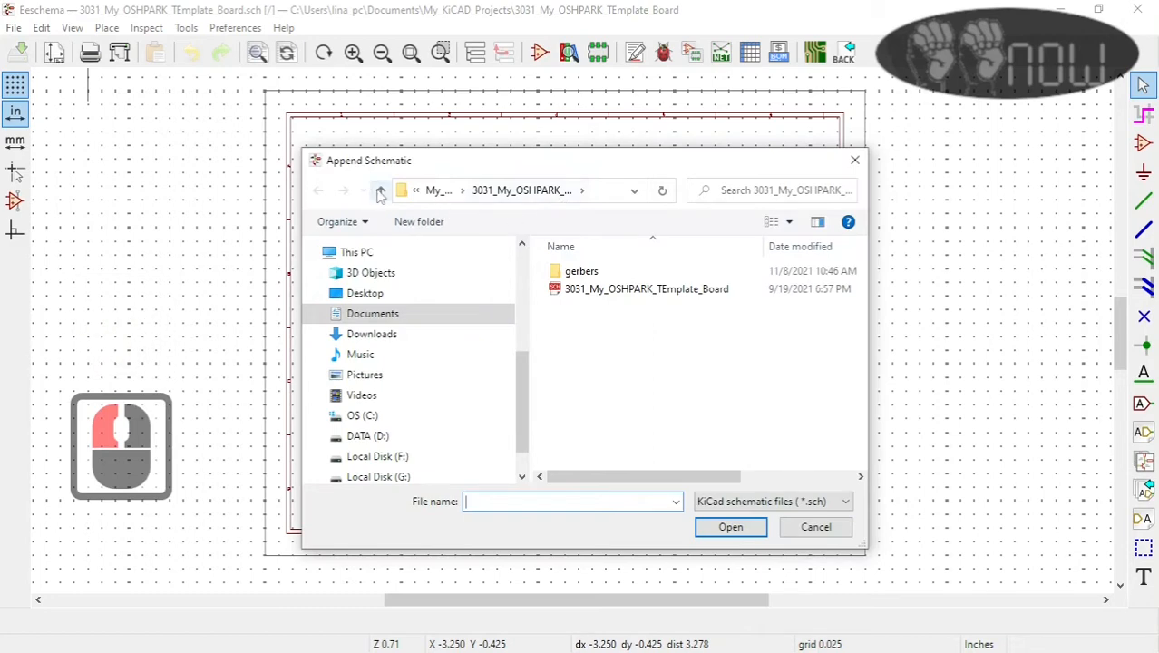
left_click(381, 193)
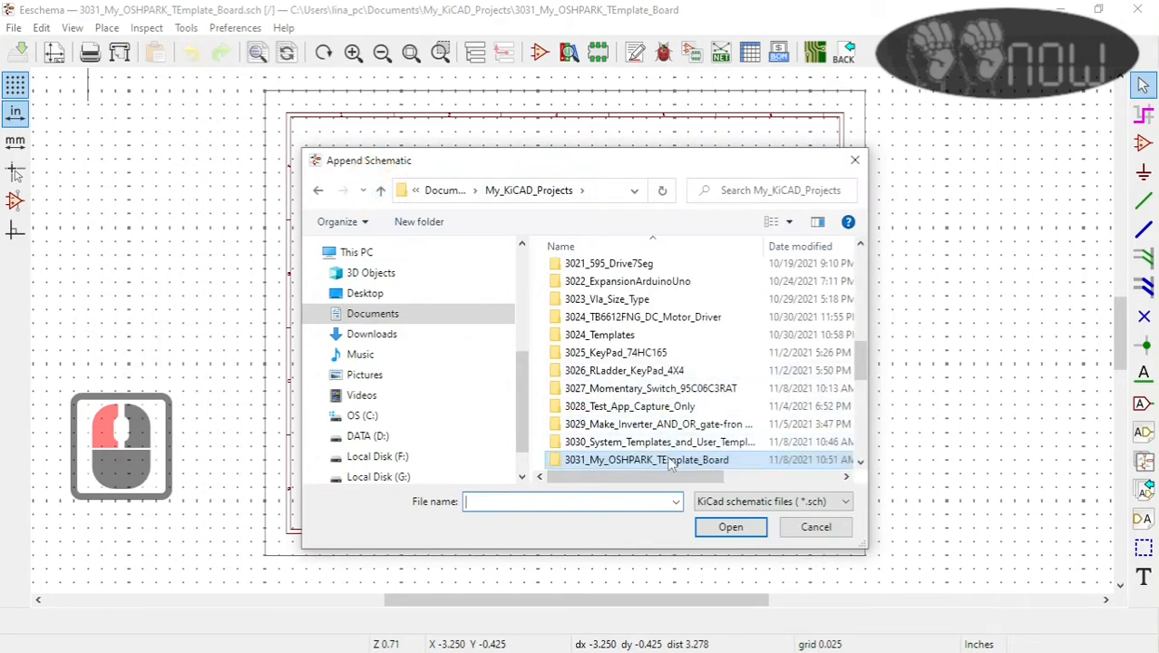
double_click(625, 370)
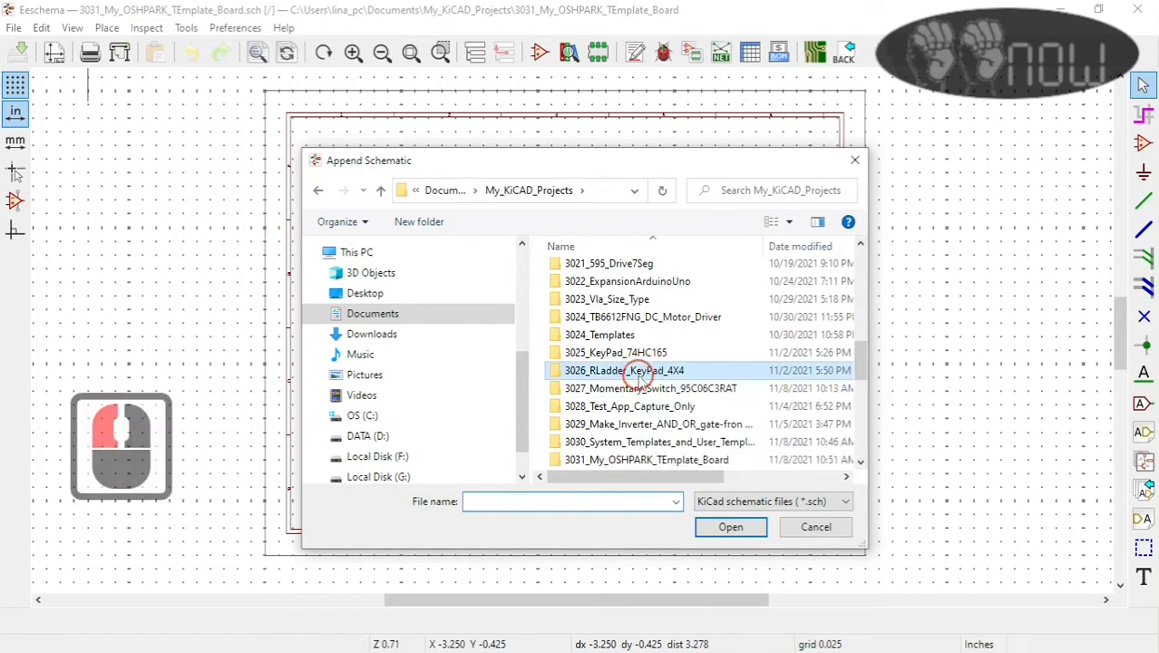
left_click(696, 290)
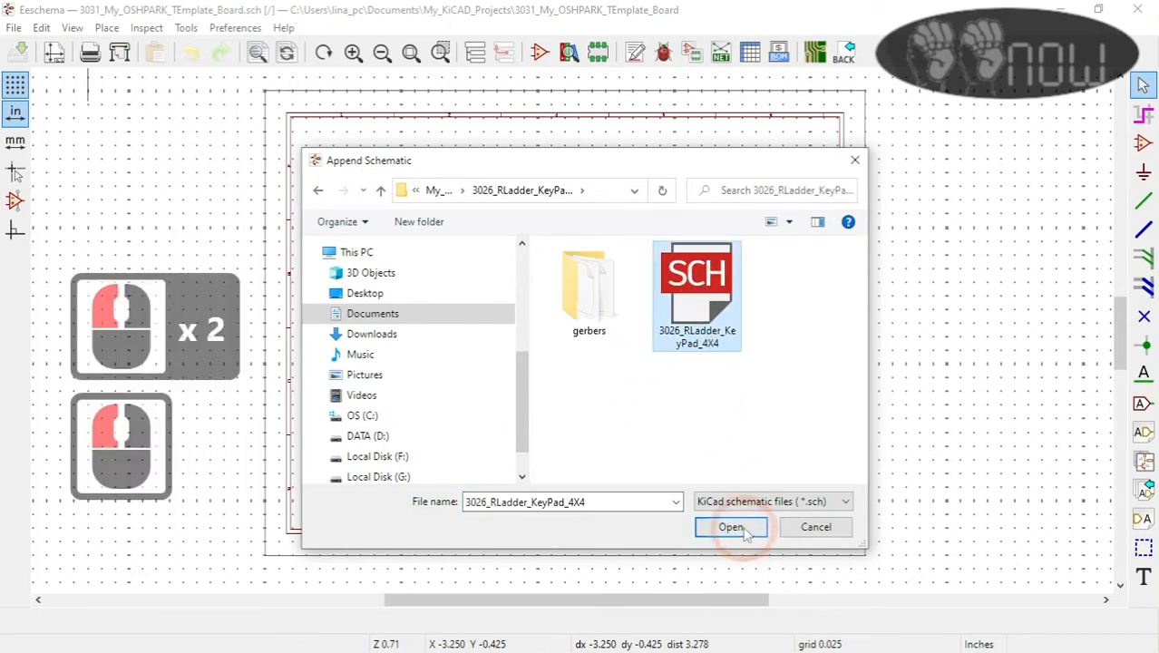
left_click(732, 527)
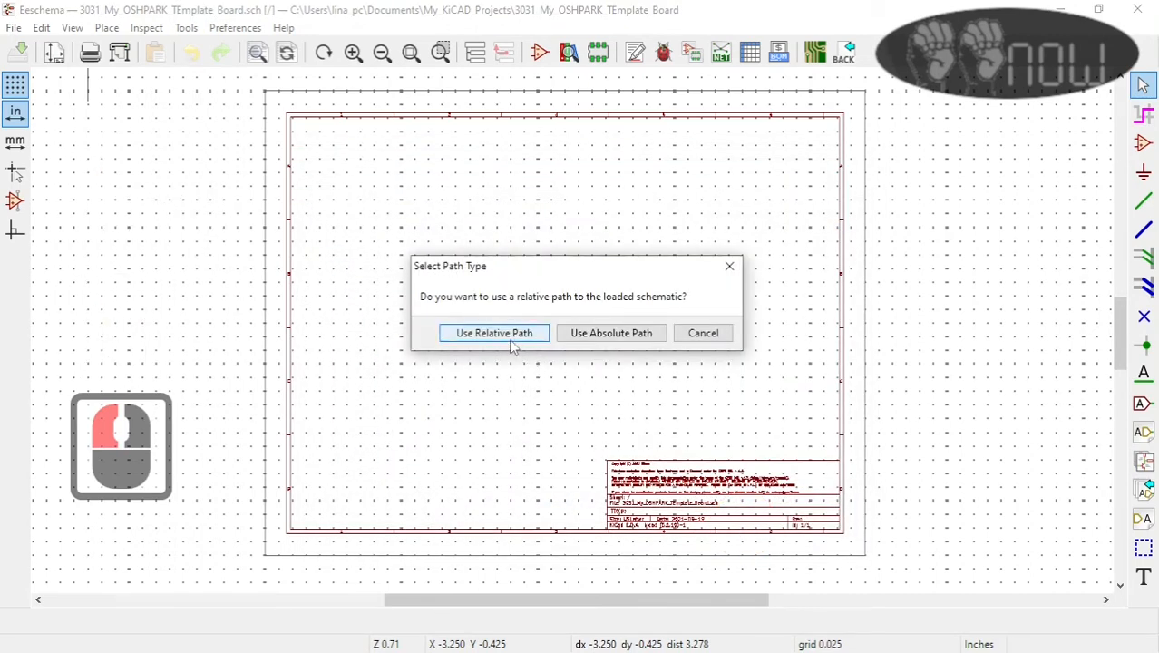
left_click(607, 336)
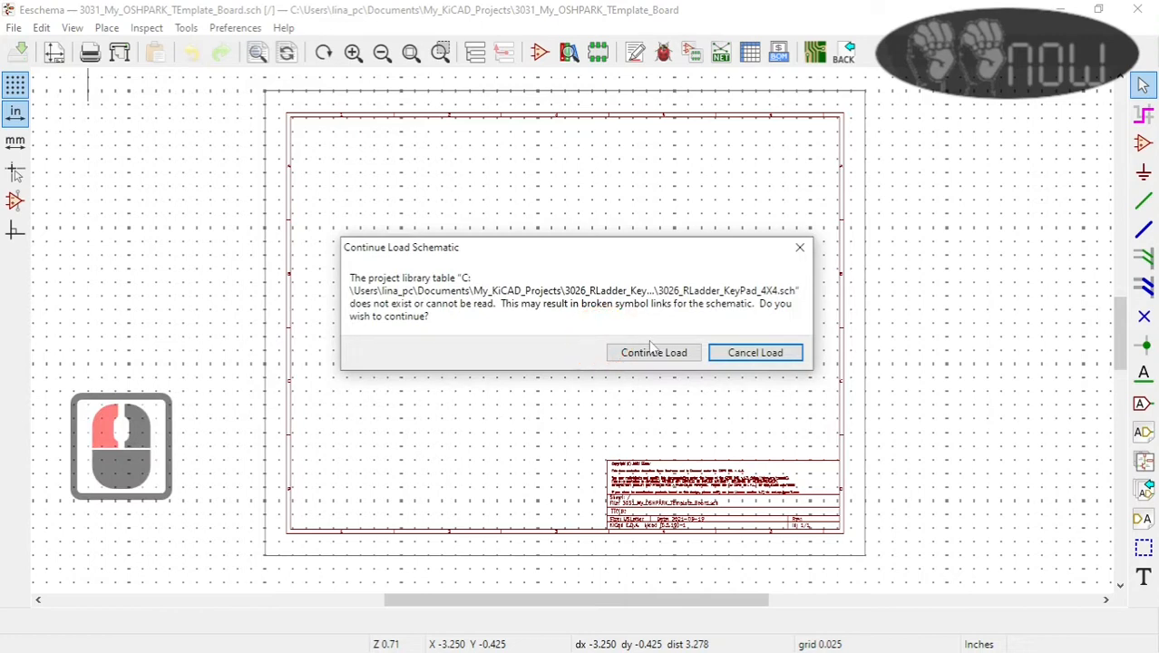
left_click(646, 356)
scroll(573, 332, "down", 1)
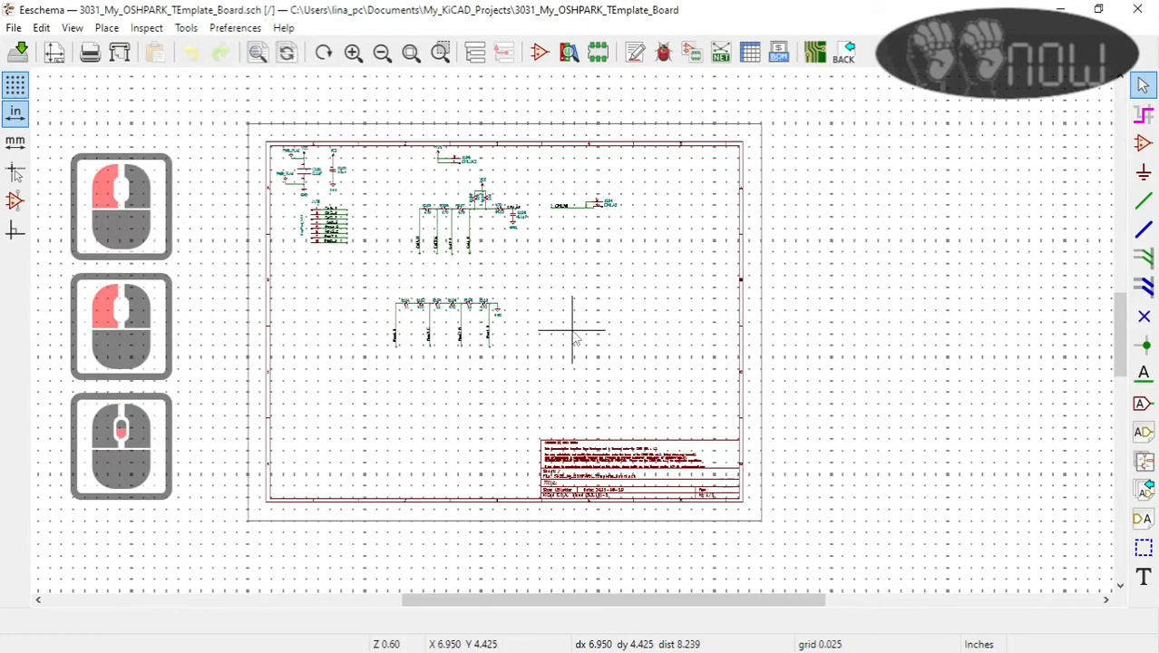
scroll(573, 336, "up", 1)
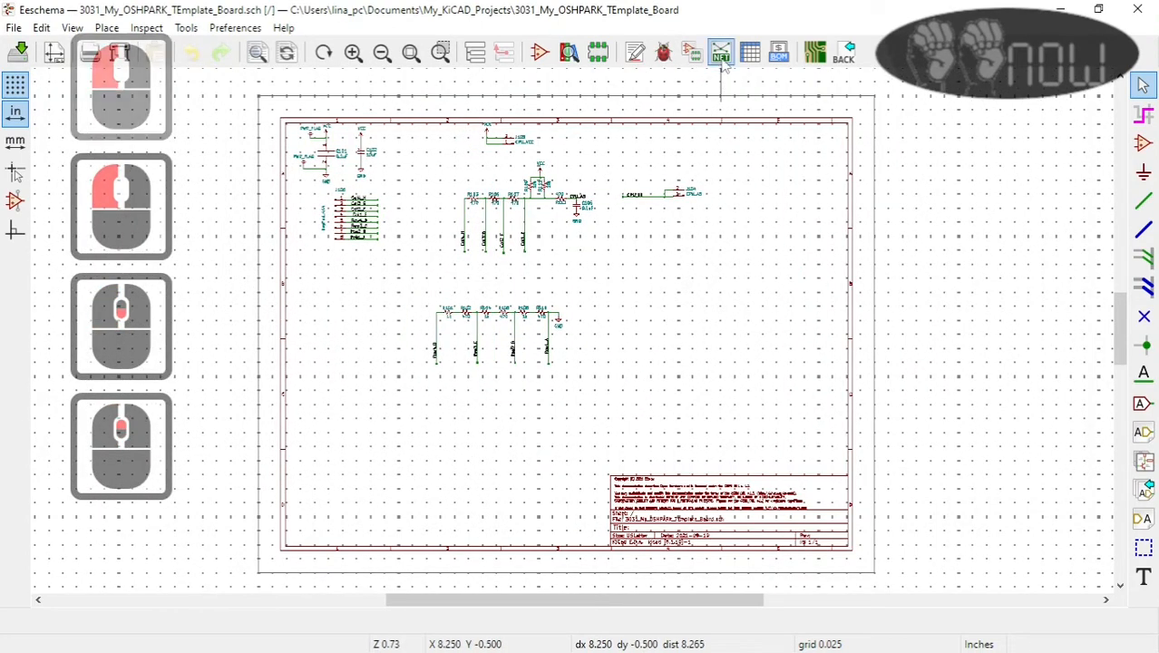
Step: Annotate the entire schematic with existing annotations reset, keeping components sorted by Y position and numbered from sheet number X 100
left_click(639, 56)
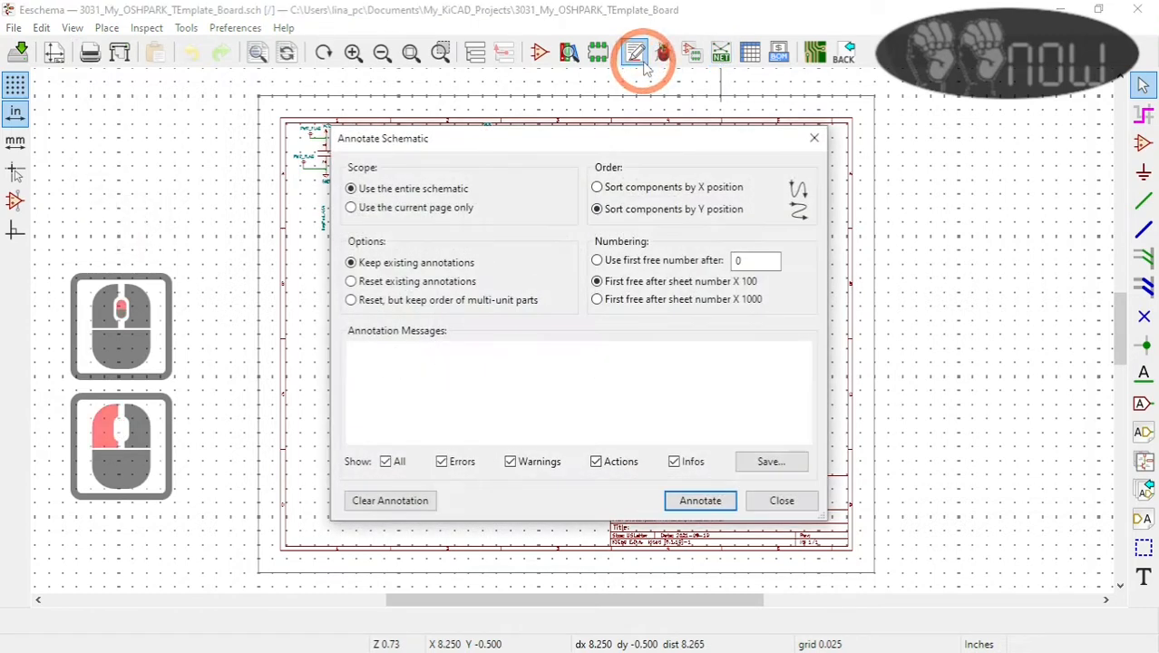
left_click(351, 281)
left_click(715, 508)
left_click(707, 504)
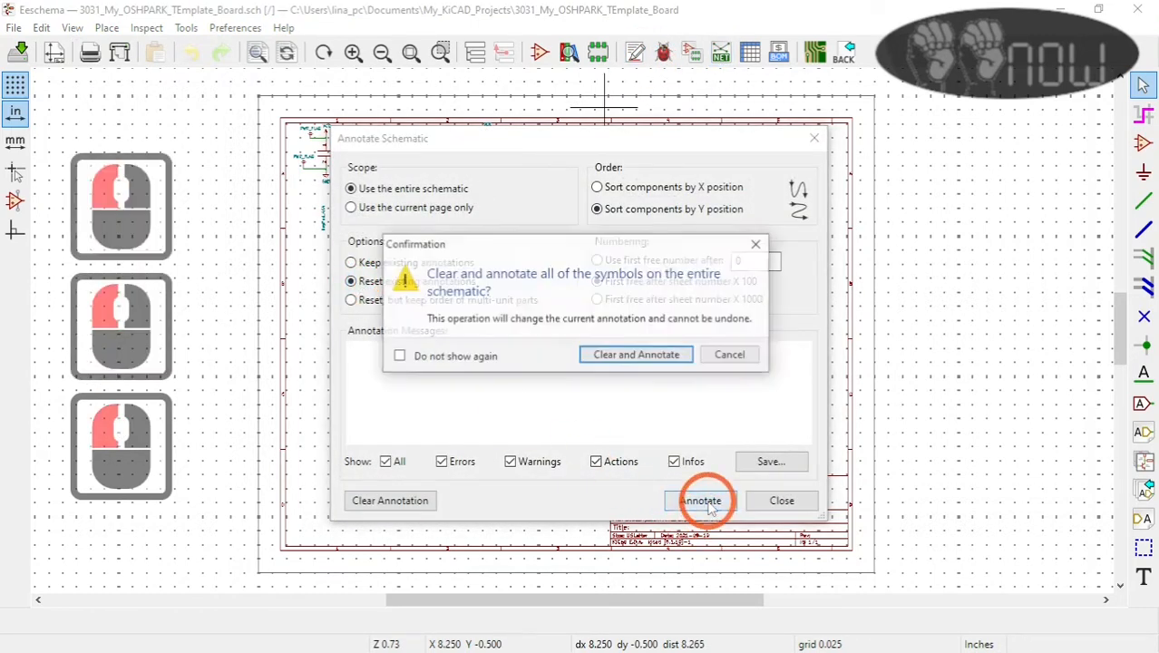
left_click(631, 355)
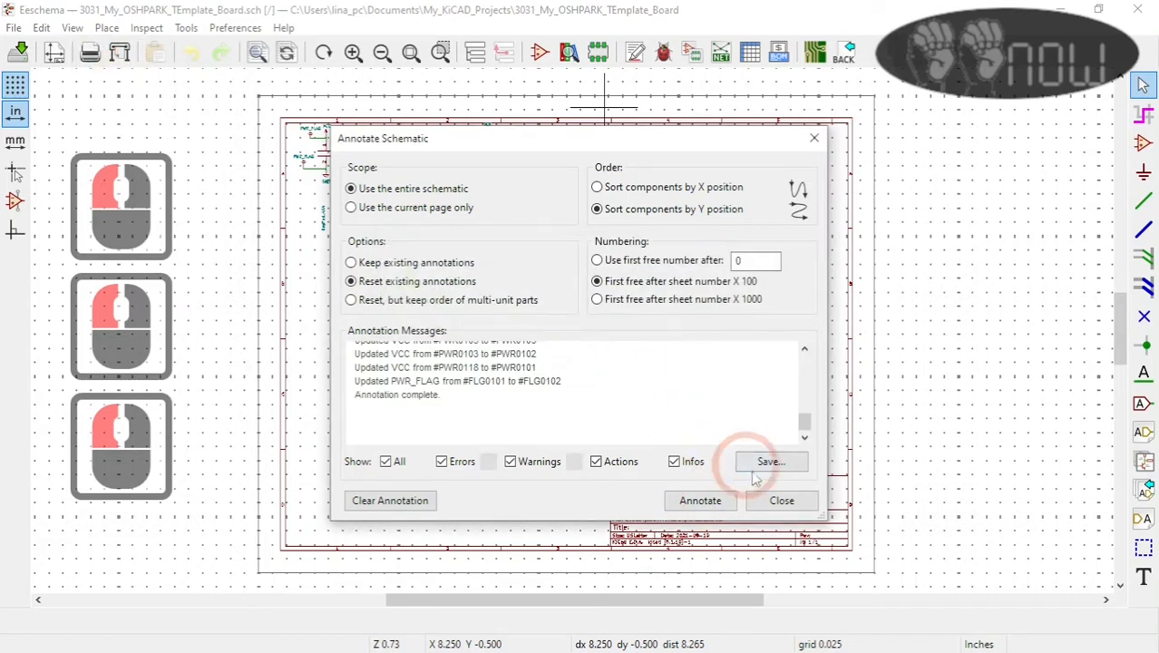
left_click(779, 504)
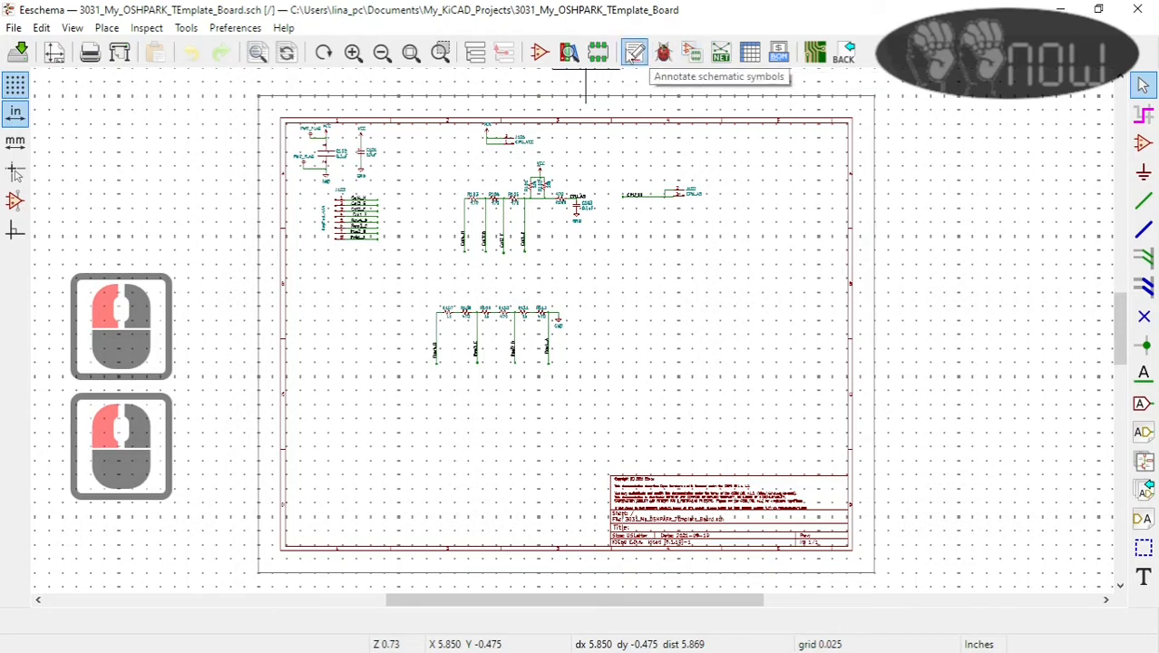
Step: Run the electrical rules check on the schematic and close the checker
left_click(663, 54)
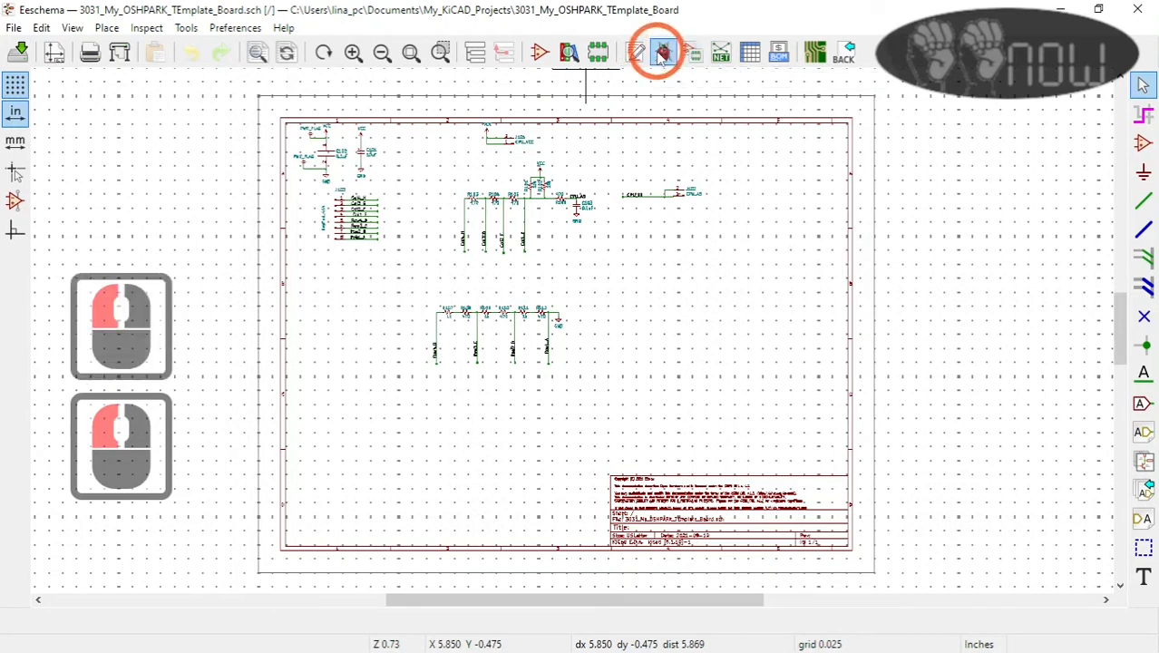
left_click(888, 582)
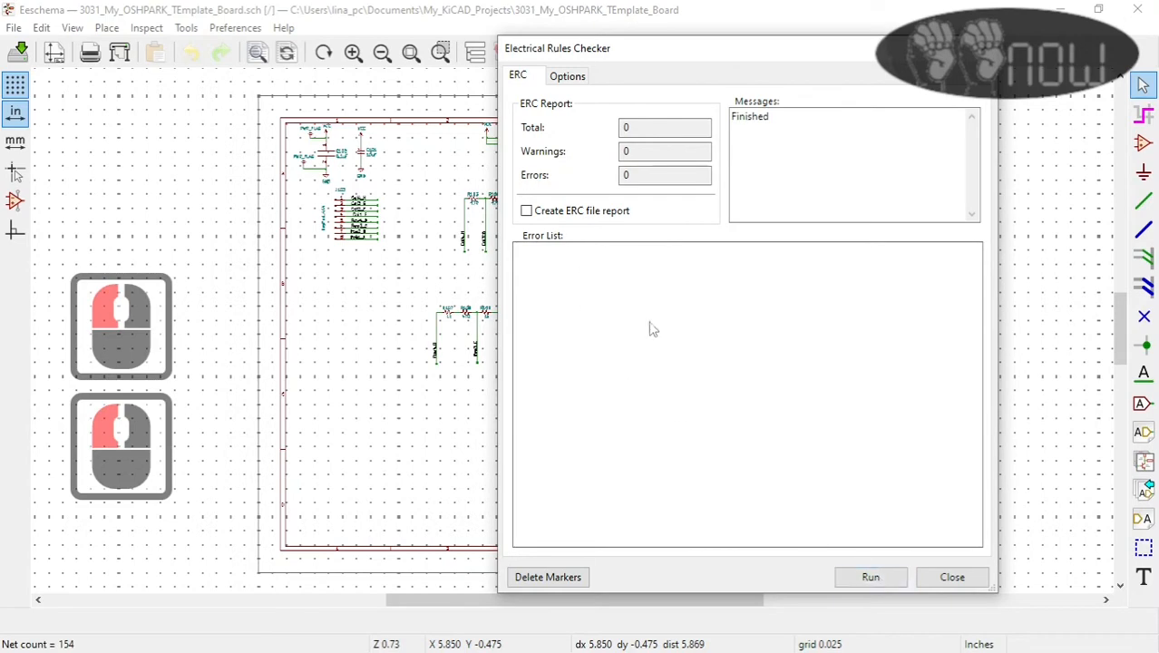
left_click(952, 576)
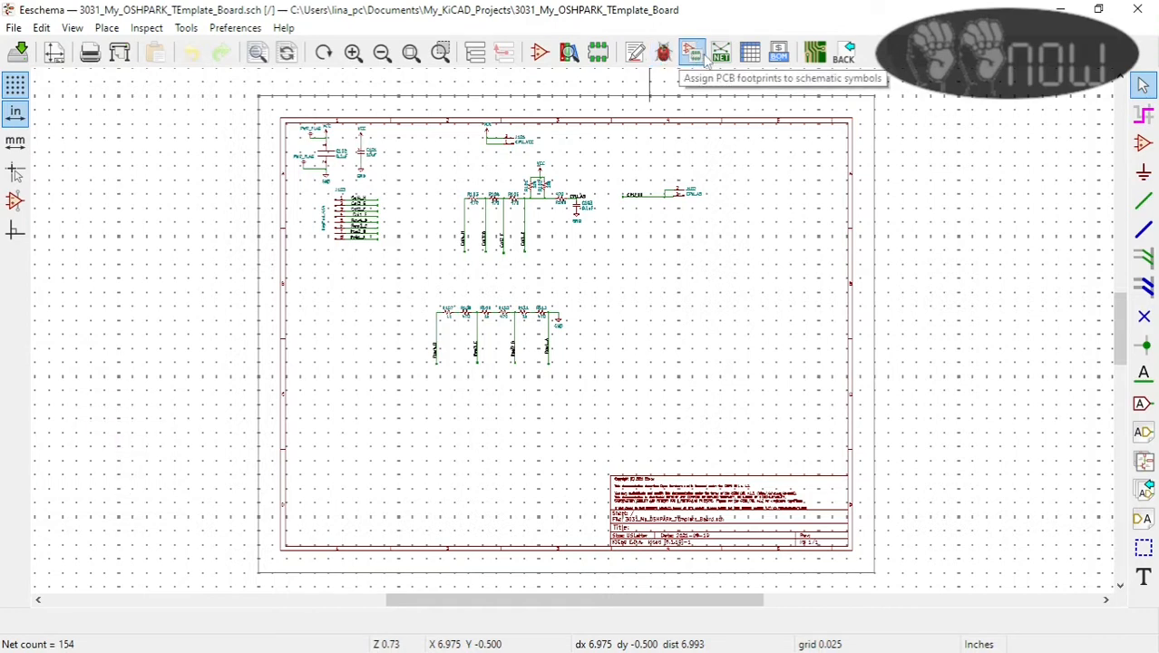
Step: Accept the footprint assignments of the schematic symbols, and generate and save the Pcbnew netlist in the default format
left_click(696, 54)
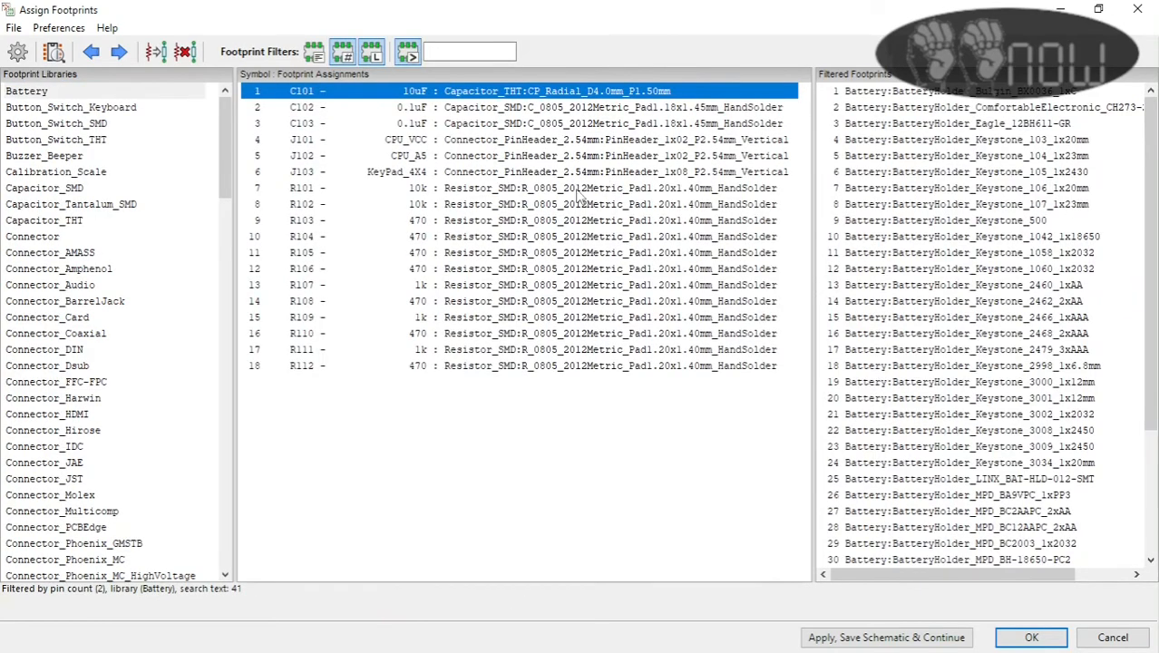
left_click(1030, 638)
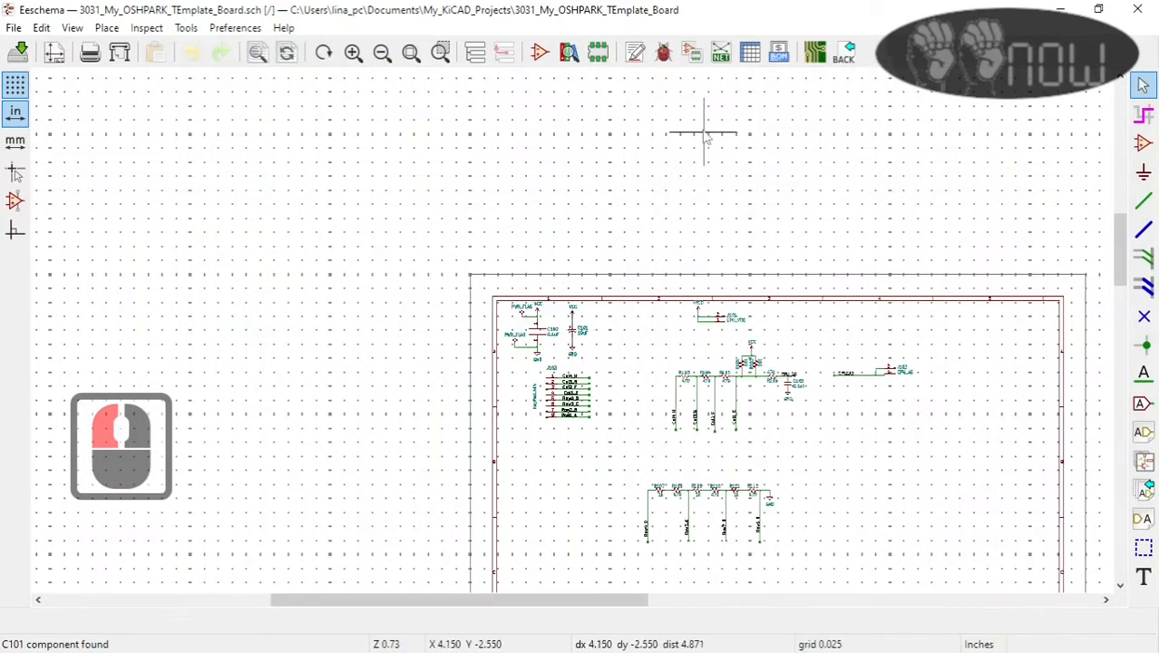
left_click(720, 52)
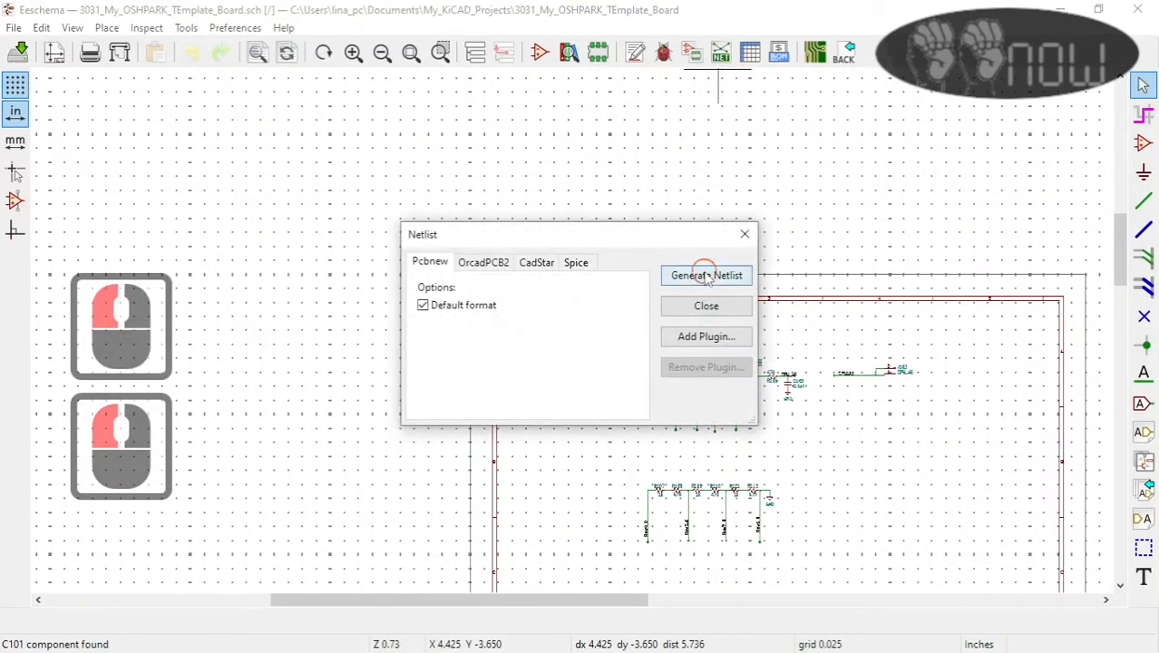
left_click(706, 276)
left_click(835, 592)
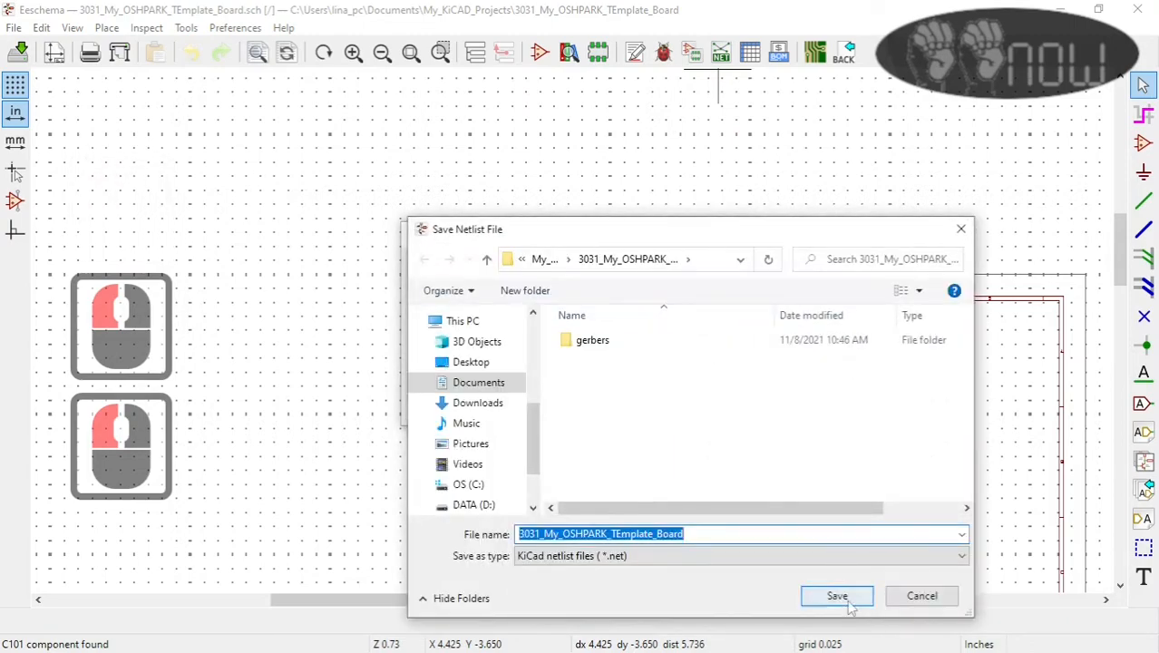
Step: Switch to the board editor, load the project's netlist with the existing footprint associations kept, and update the PCB
left_click(810, 55)
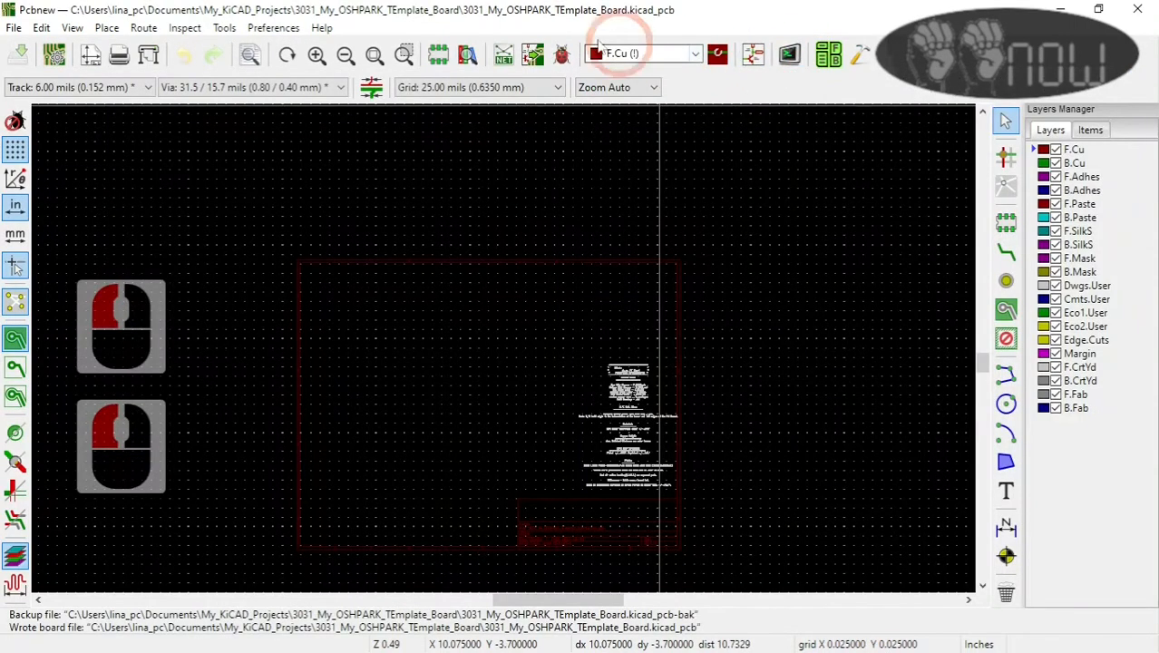
left_click(504, 55)
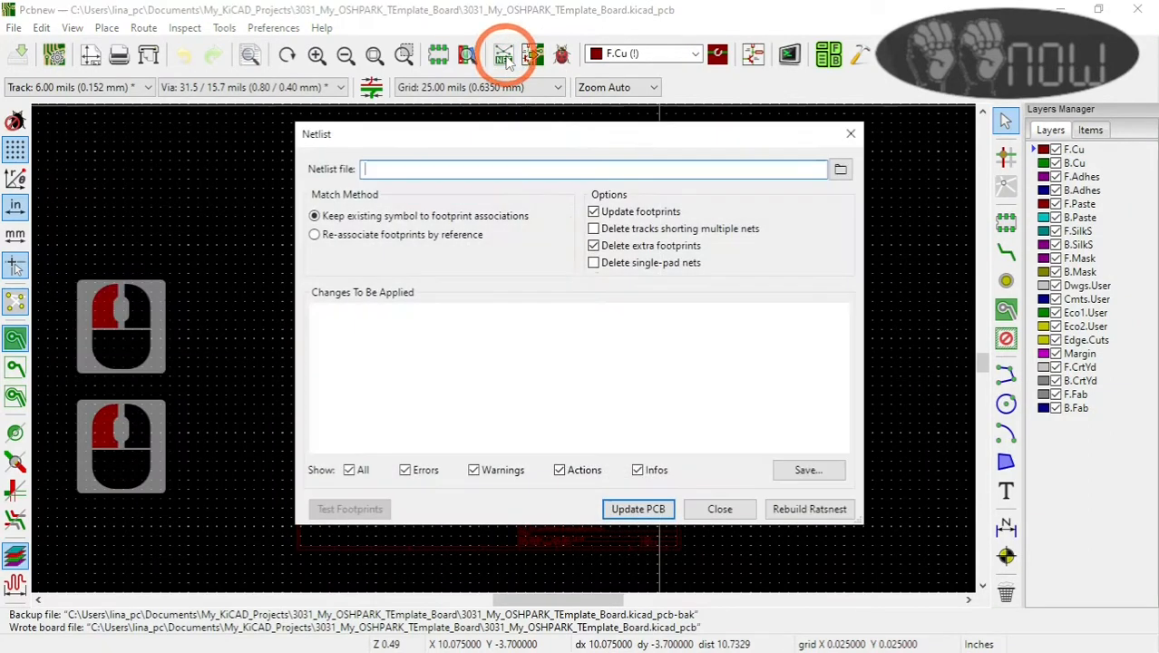
left_click(840, 169)
double_click(646, 285)
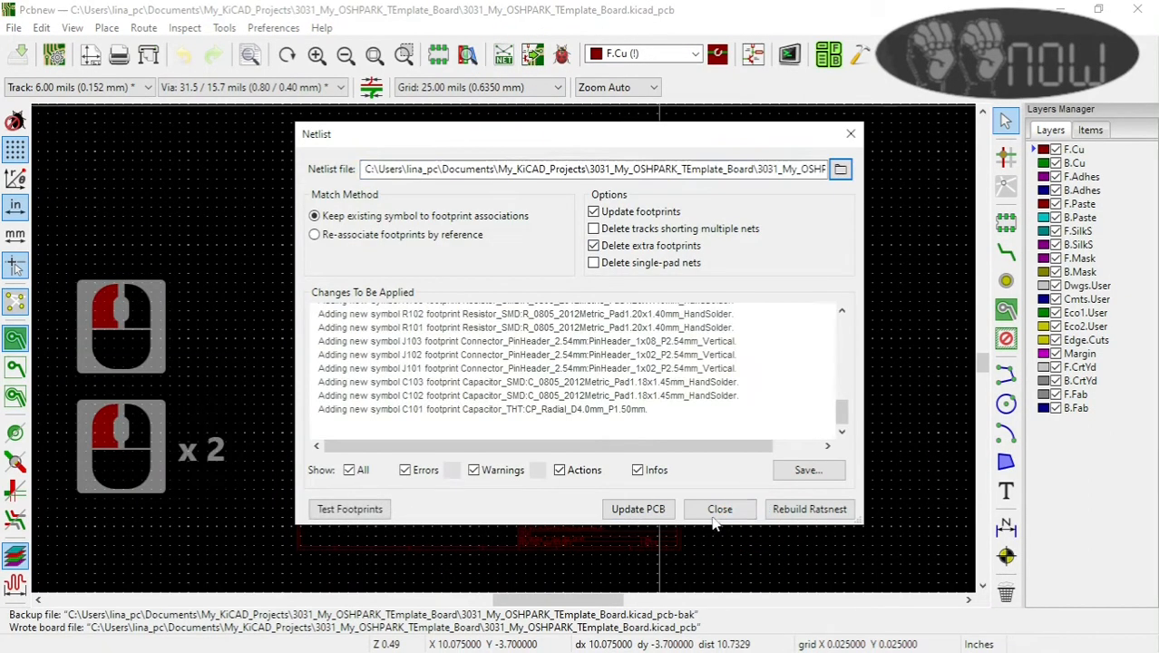
left_click(637, 509)
left_click(667, 331)
left_click(718, 506)
Step: Place the imported group of footprints inside the drawing sheet beside the fabrication notes and save the board
scroll(723, 509, "down", 2)
scroll(504, 359, "up", 2)
scroll(500, 349, "down", 3)
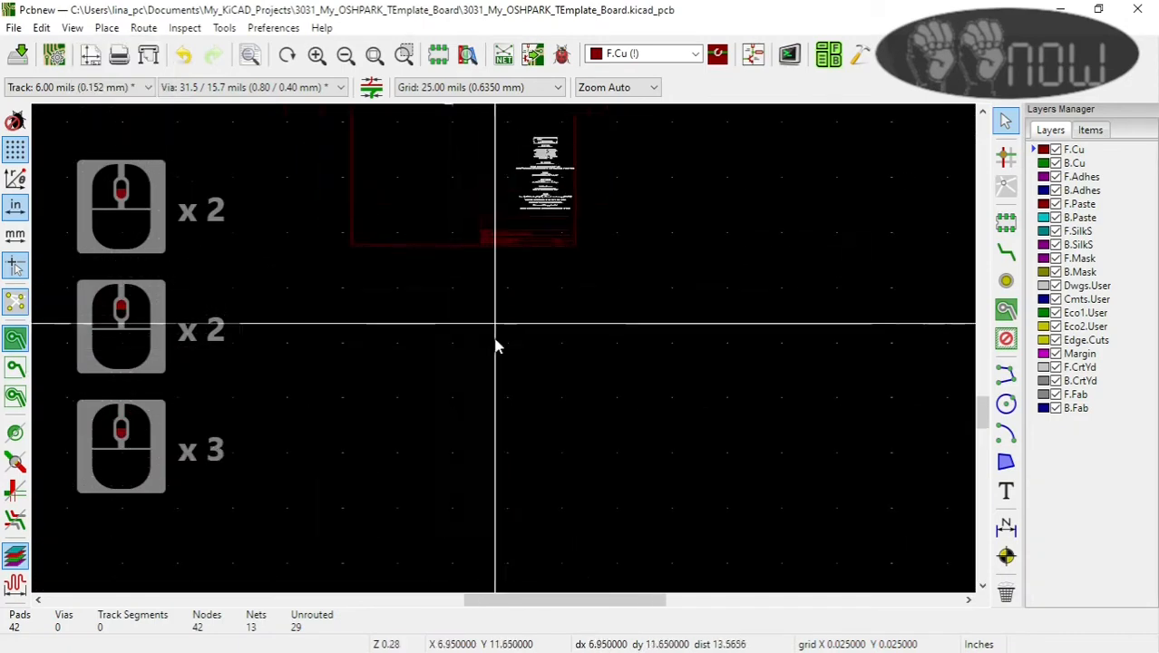
scroll(497, 327, "up", 3)
left_click(501, 349)
scroll(504, 358, "up", 4)
scroll(504, 344, "down", 2)
scroll(504, 318, "up", 1)
left_click(504, 331)
scroll(504, 340, "up", 2)
scroll(504, 349, "down", 1)
scroll(504, 349, "up", 1)
scroll(504, 349, "down", 4)
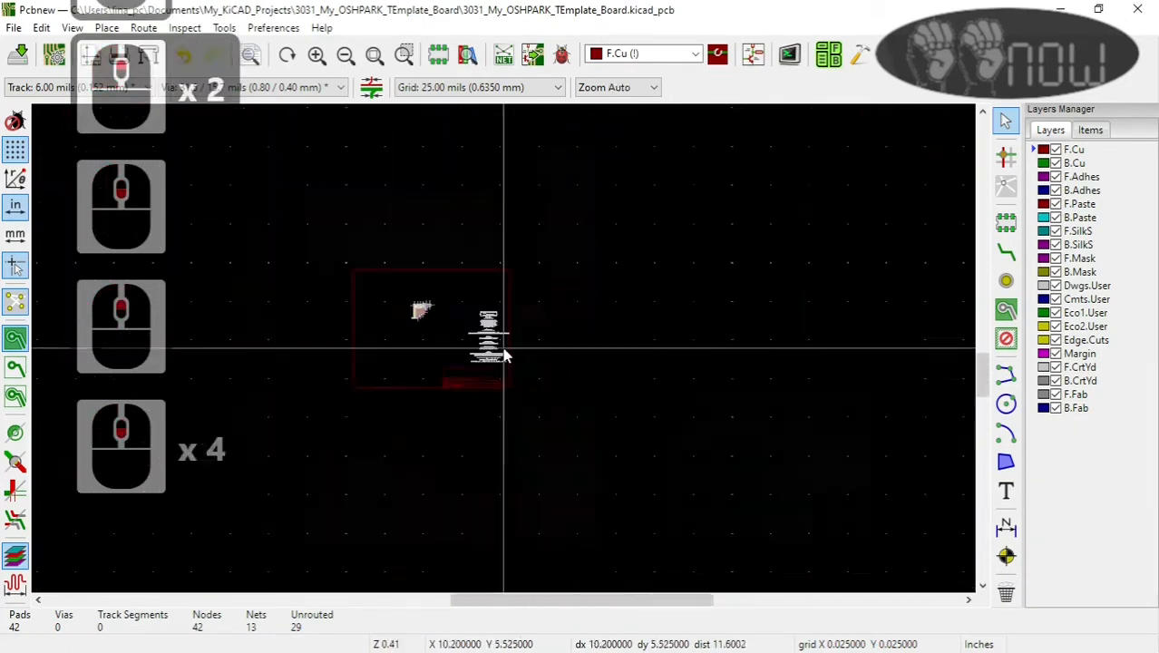
Step: Return to the schematic and draw a rectangular hierarchical sheet in the empty area just to the right of the page border
scroll(504, 349, "up", 1)
left_click(18, 56)
left_click(754, 57)
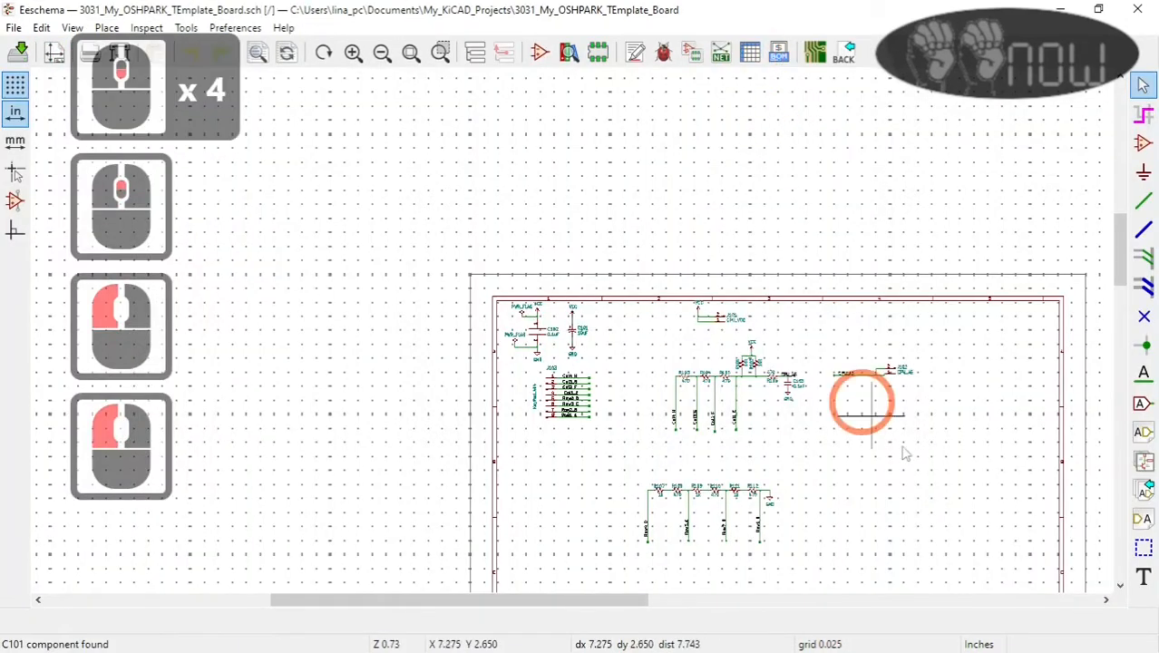
scroll(988, 447, "down", 1)
scroll(572, 335, "down", 2)
scroll(530, 388, "up", 1)
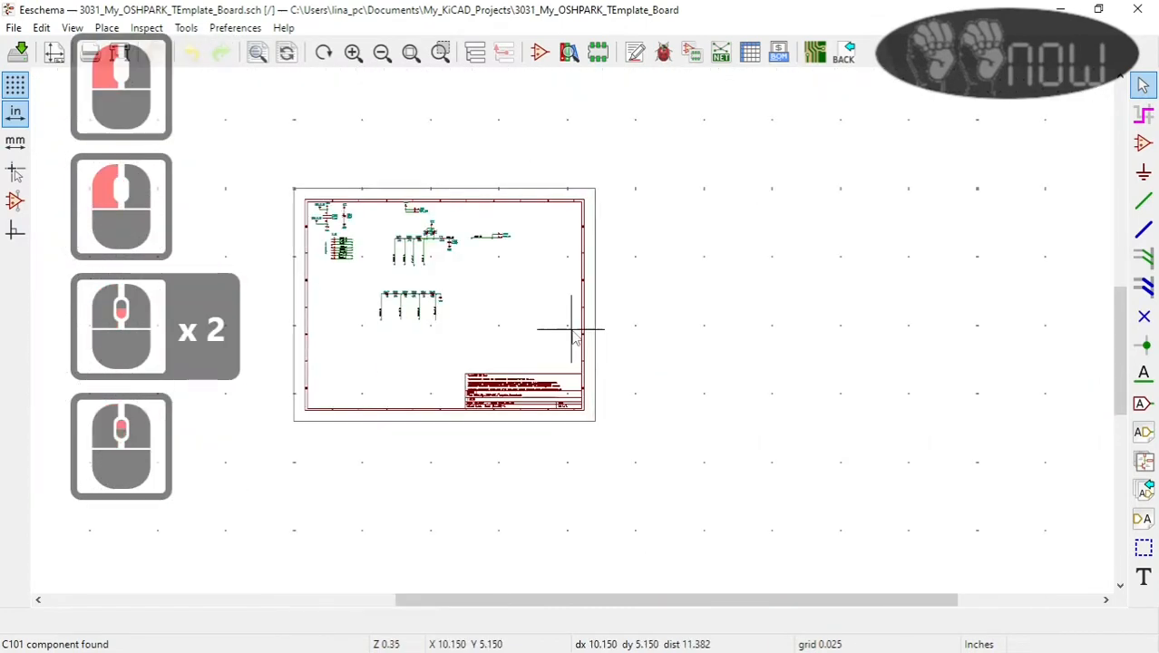
left_click(1144, 461)
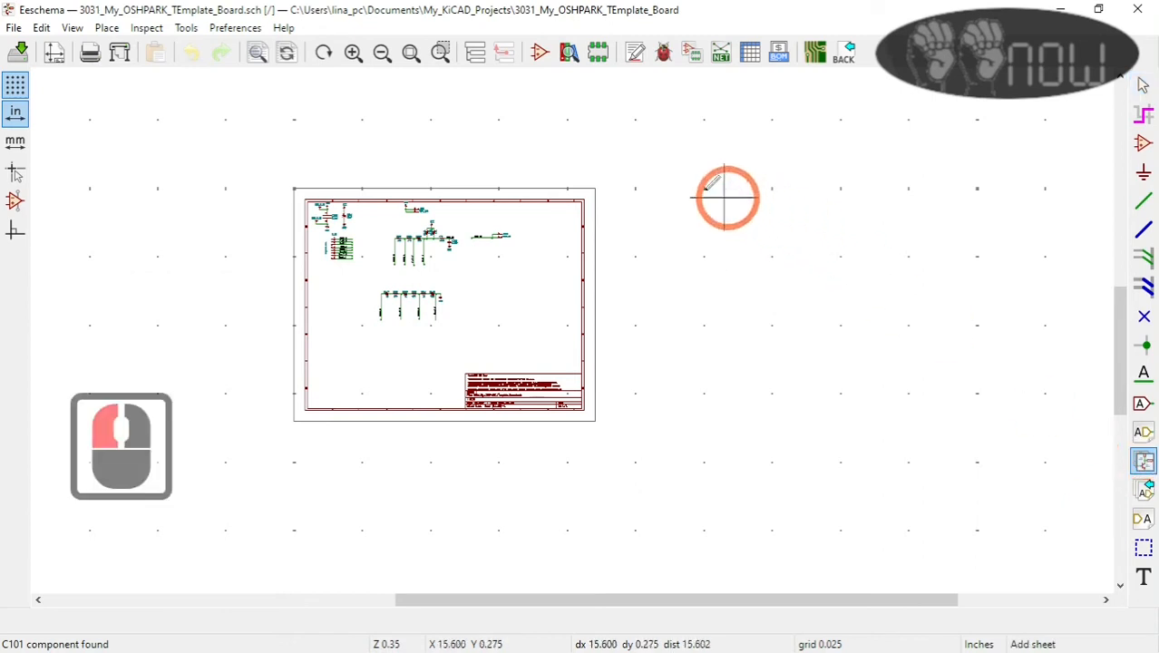
left_click(642, 188)
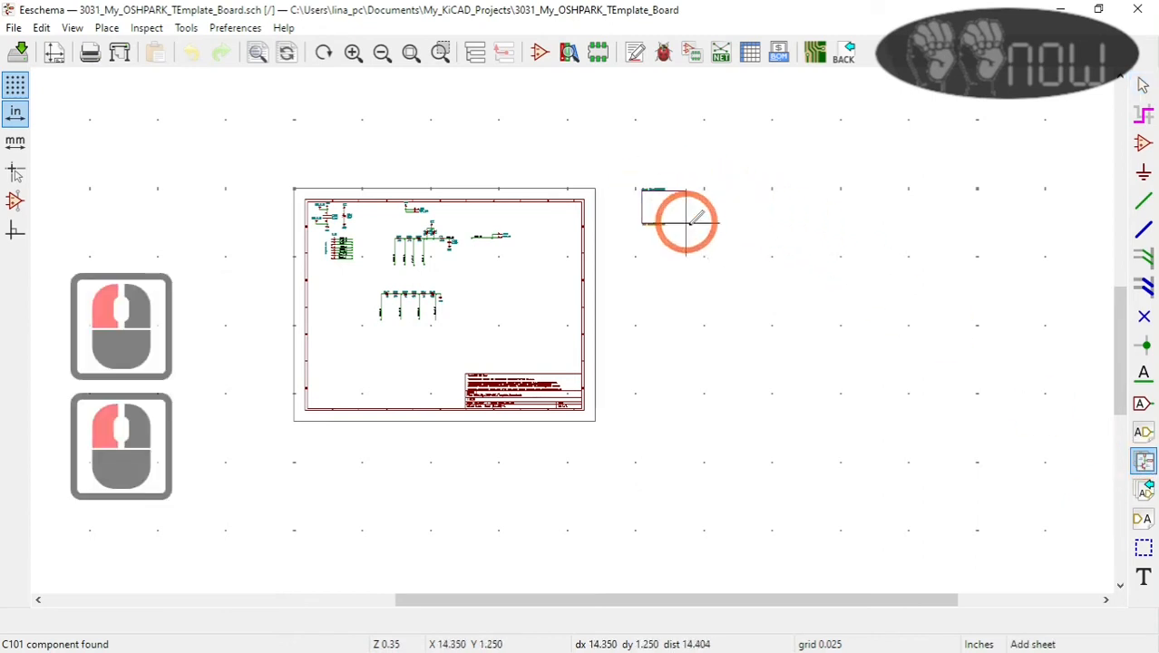
left_click(745, 263)
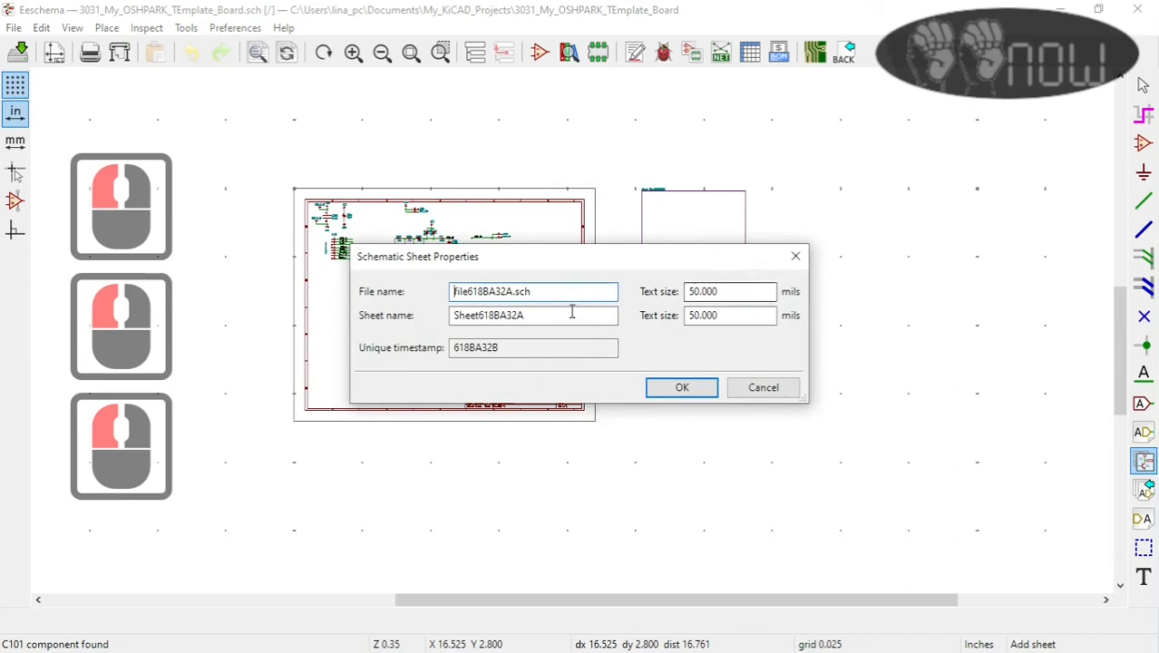
Step: Set the new hierarchical sheet's file name to Sensors.sch and its sheet name to Sensors, and accept the properties
double_click(512, 292)
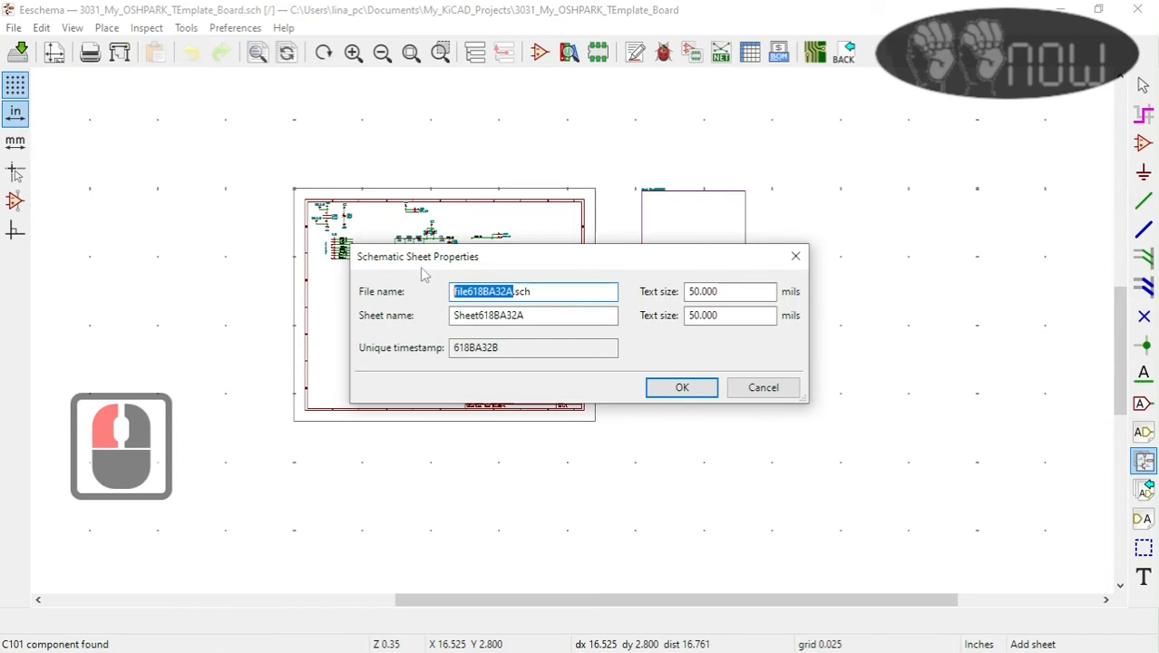
type("In")
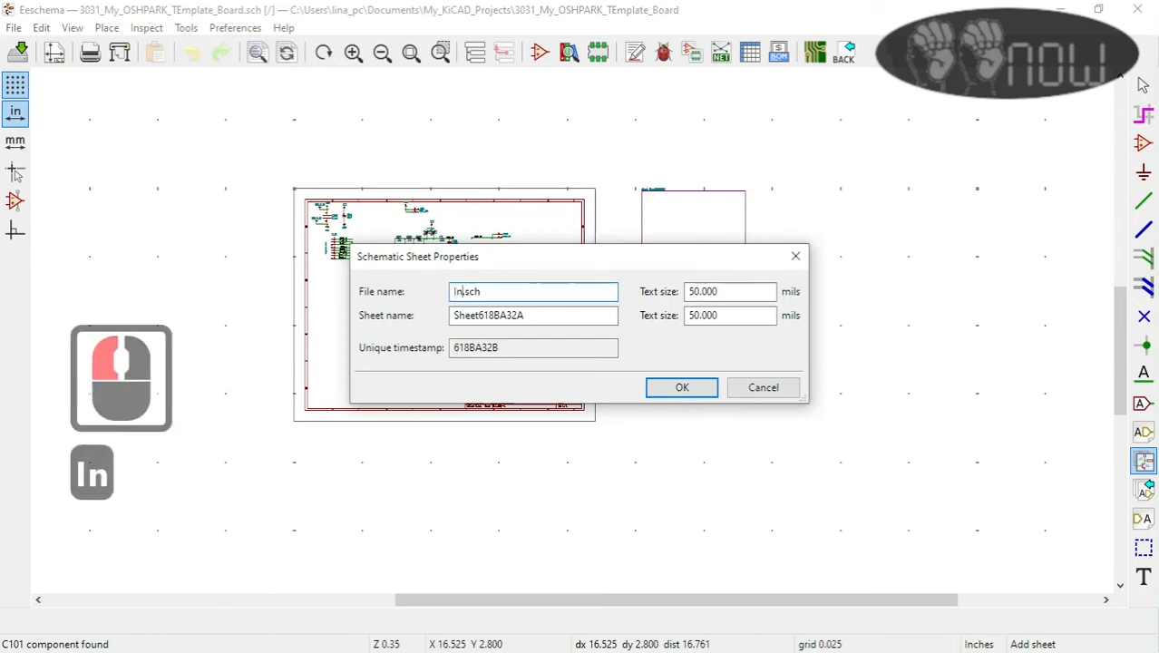
key("BackSpace")
key("BackSpace")
key("BackSpace")
type("Sen")
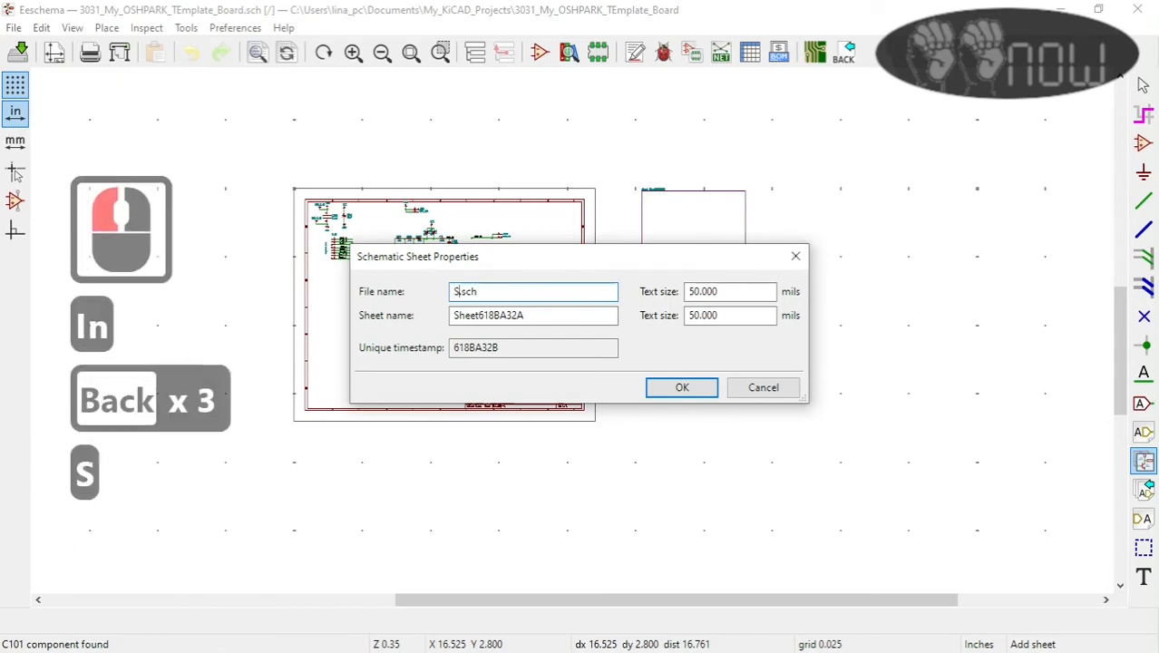
type("sors")
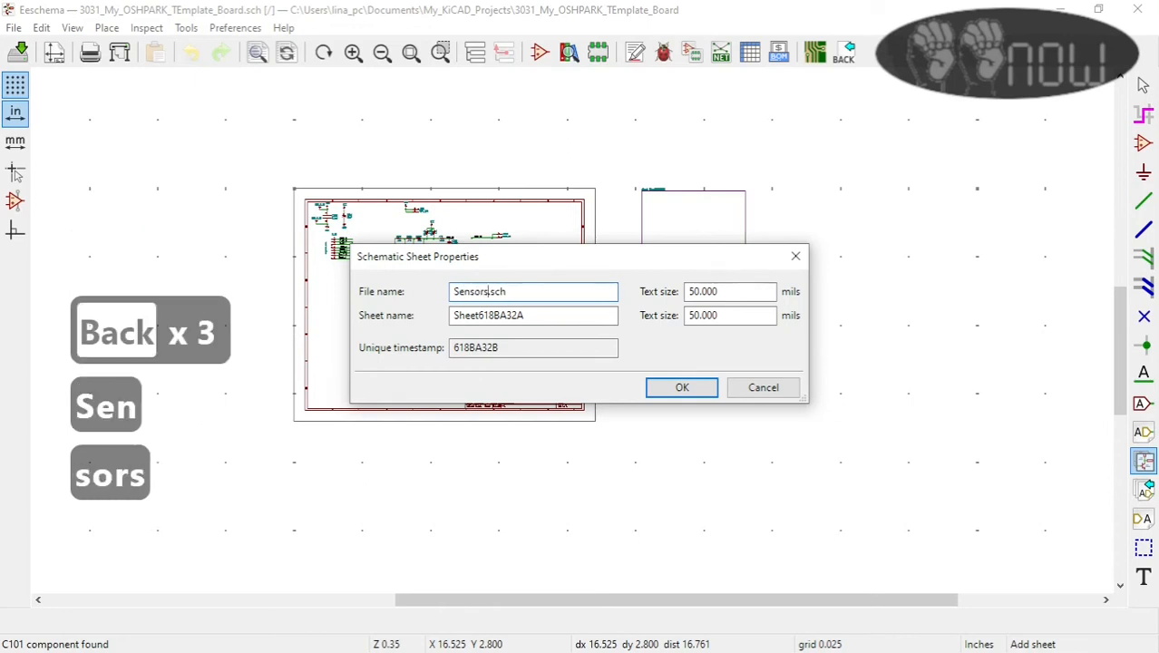
left_click_drag(543, 311, 395, 270)
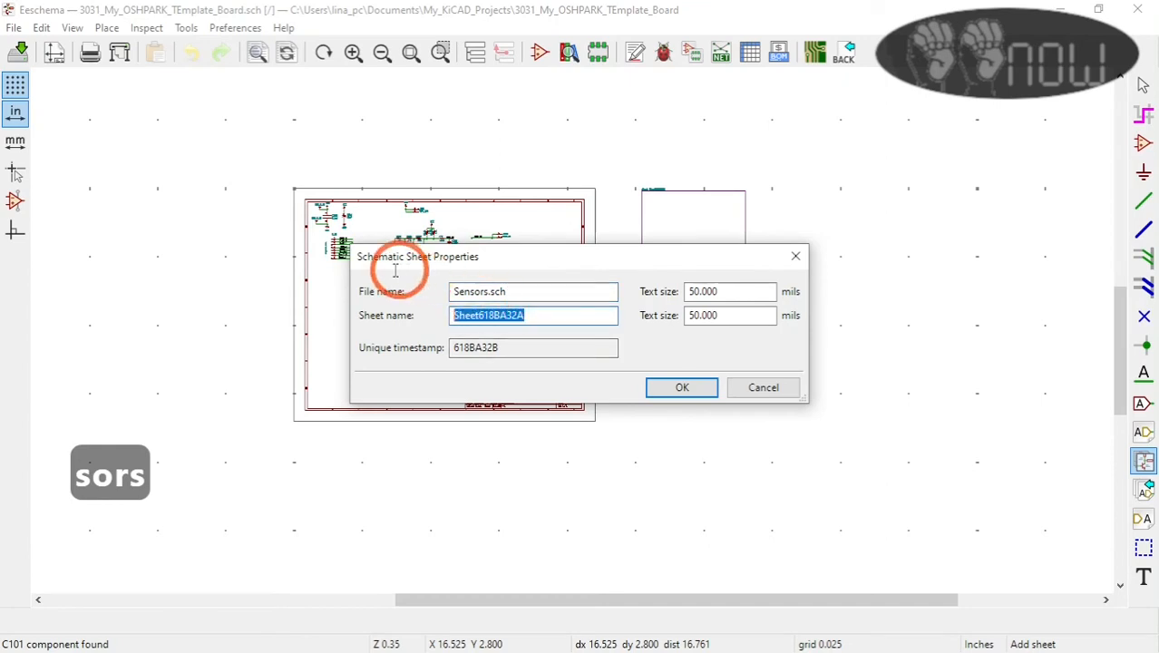
type("Sensor")
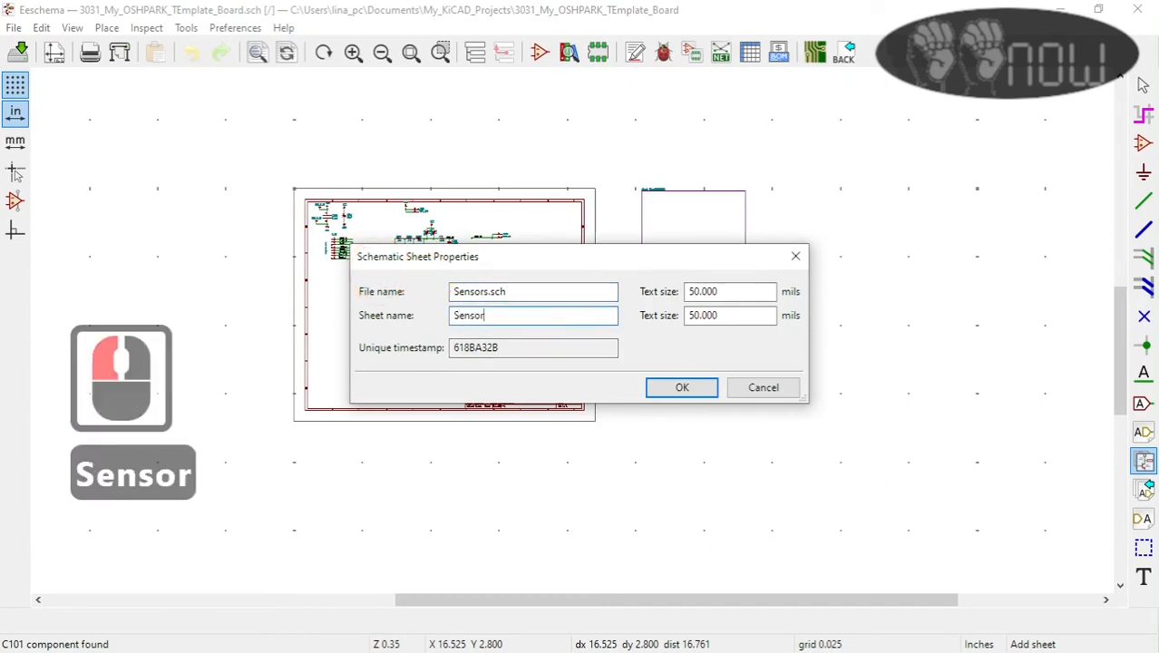
type("s")
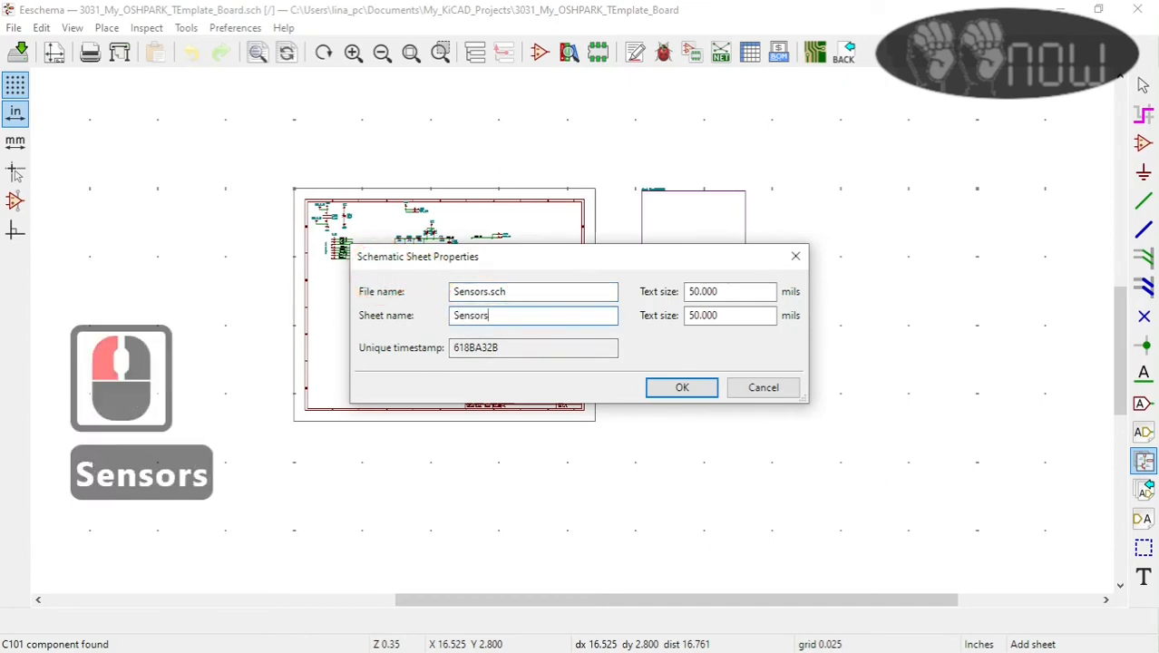
left_click(682, 387)
key("Escape")
Step: Switch to the project manager, open the 3030_System_Templates_and_User_Templates project and open its schematic
left_click(13, 27)
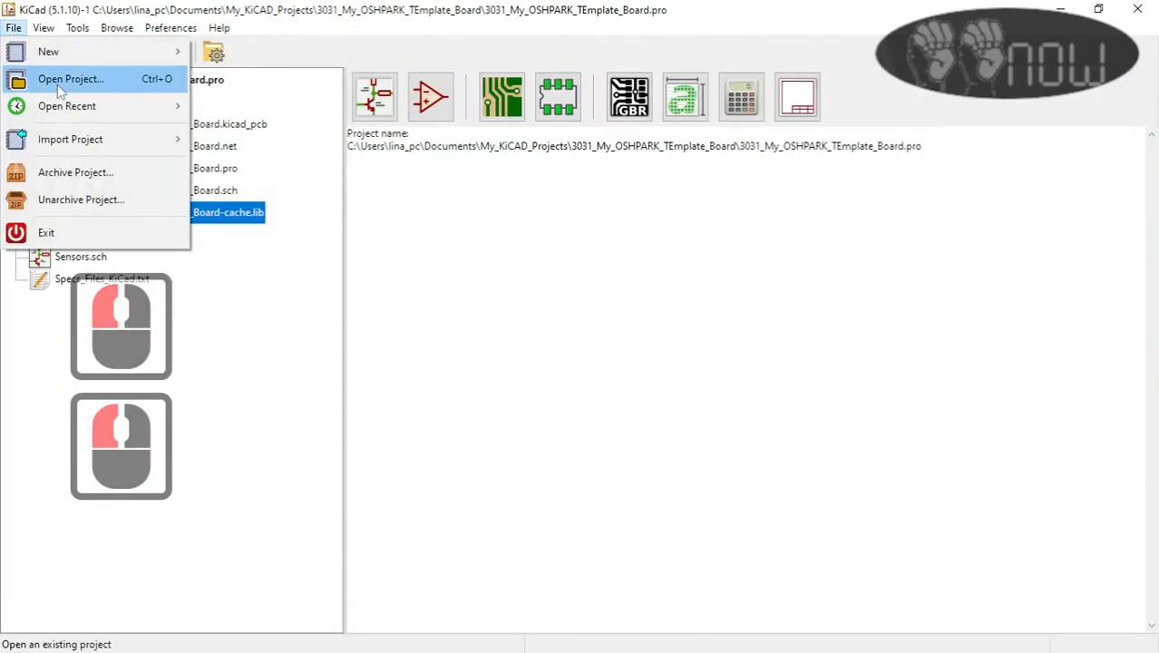
left_click(82, 78)
left_click(319, 195)
left_click(453, 416)
double_click(266, 191)
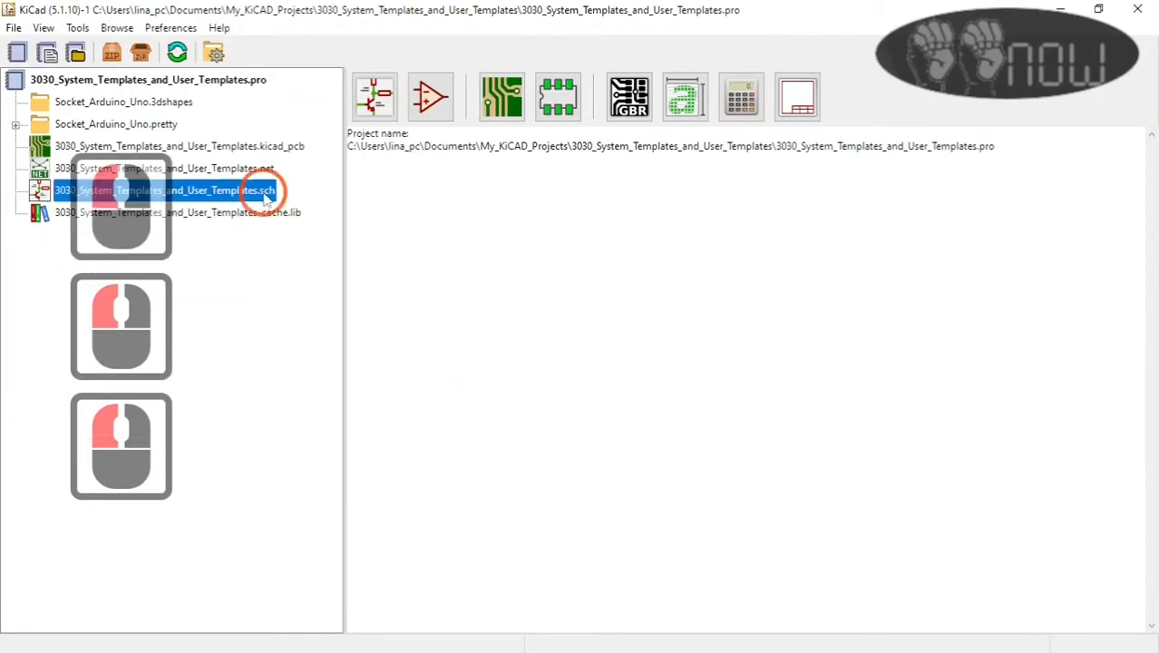
Step: Draw a hierarchical sheet just outside the page border beside the Arduino block, with file name Sensors.sch and sheet name Sensors
scroll(961, 346, "down", 1)
left_click(1143, 462)
left_click(582, 142)
left_click(748, 250)
left_click_drag(512, 292, 412, 289)
type("Sensors.sch")
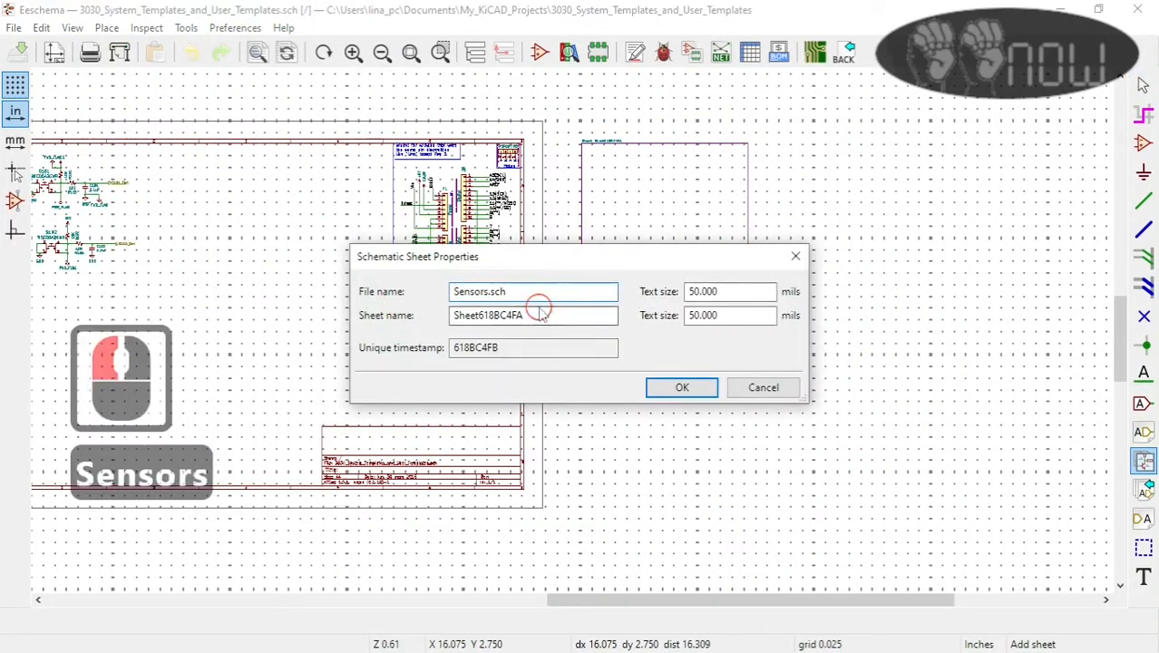
left_click_drag(537, 310, 413, 315)
type("Sensors")
left_click(682, 387)
scroll(546, 195, "down", 1)
key("Escape")
Step: View the contents of the Sensors sheet and return to the root schematic
double_click(637, 321)
left_click(504, 57)
scroll(707, 359, "up", 3)
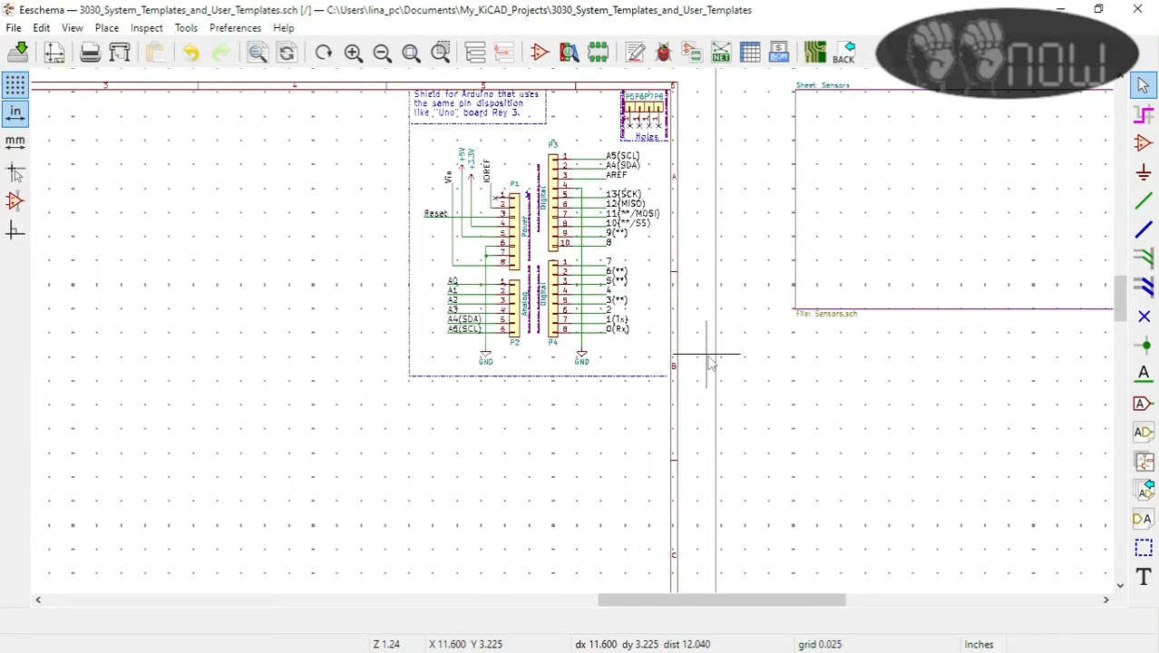
Step: Enter the Sensors sheet, search the symbol libraries for LM35 and place an LM35DT_NOPB temperature sensor
double_click(810, 226)
left_click(613, 194)
type("LM")
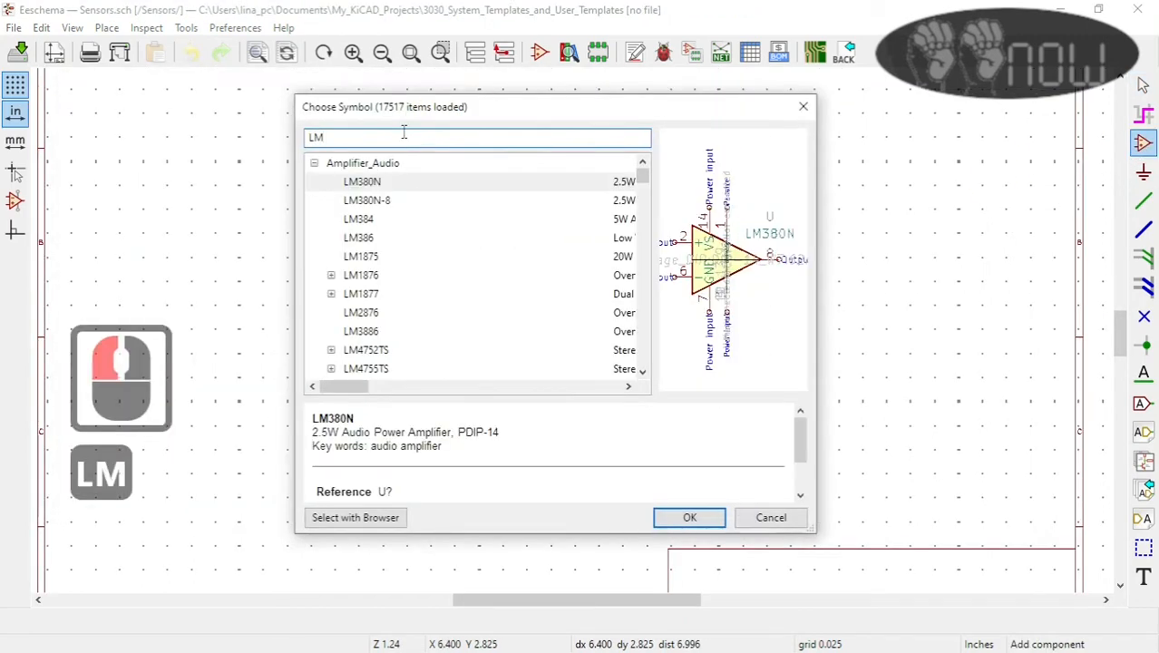
type("3914")
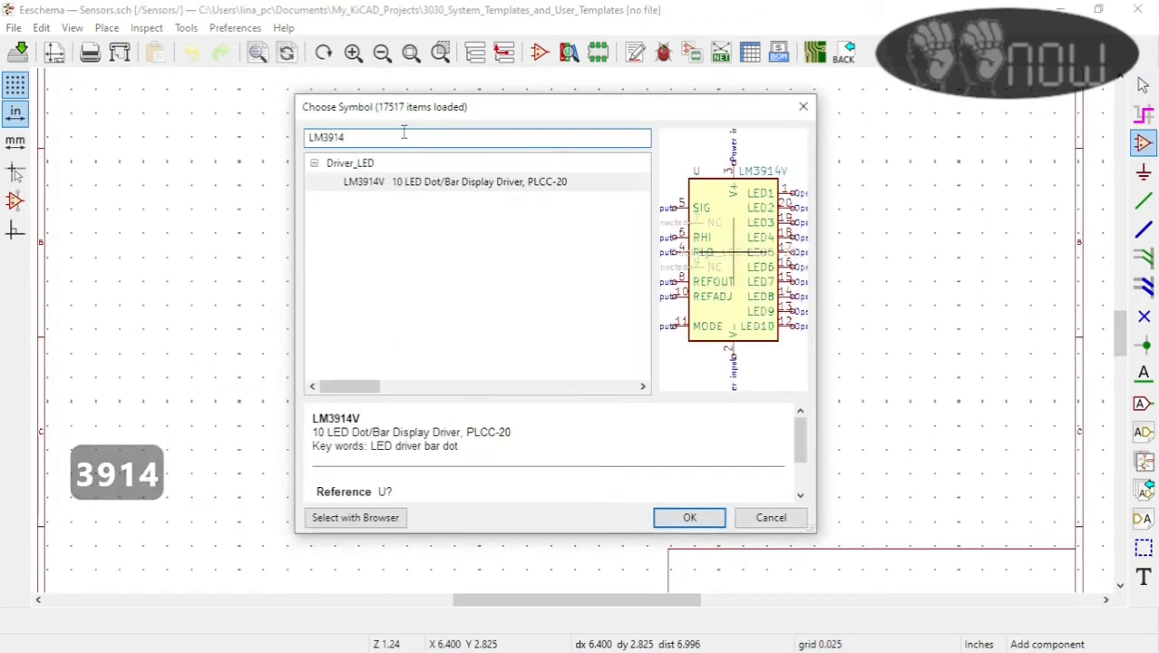
key("BackSpace")
key("BackSpace")
key("BackSpace")
type("5")
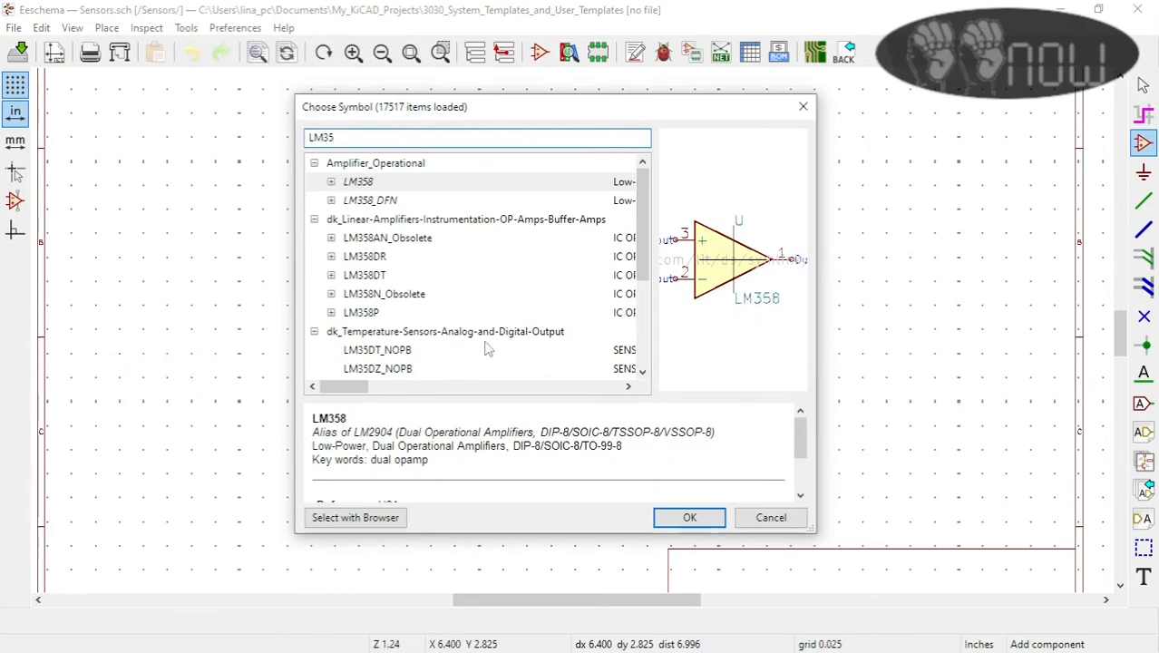
left_click(402, 355)
scroll(390, 182, "down", 3)
double_click(376, 181)
left_click(569, 303)
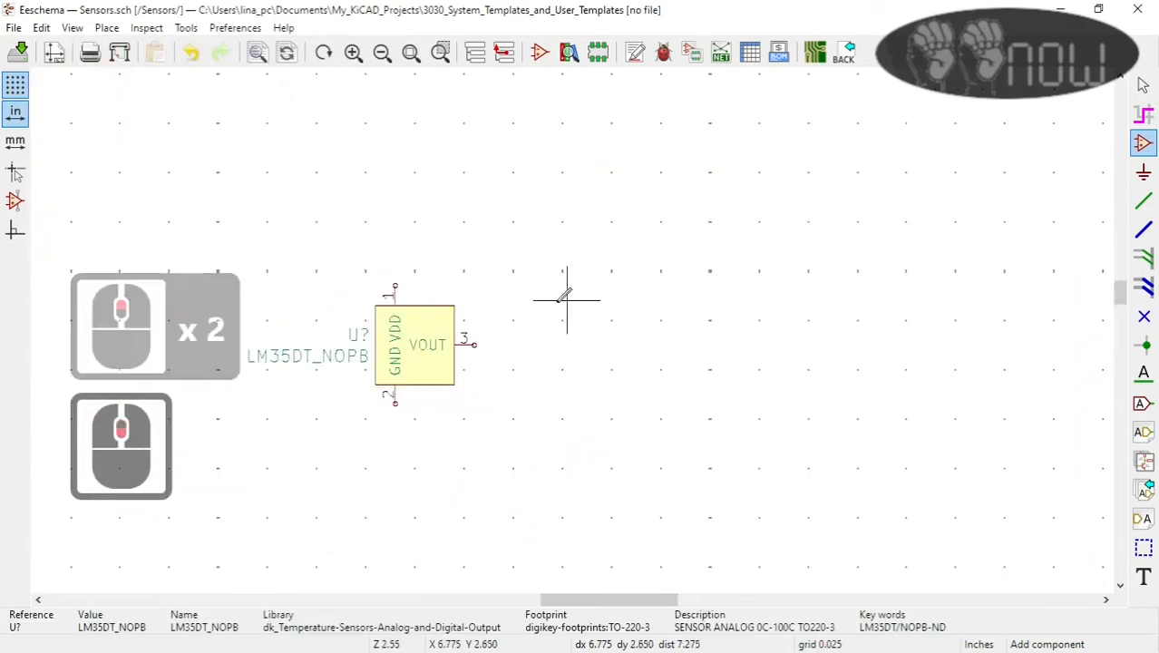
Step: Attach a GND power symbol to pin 2 of the LM35DT_NOPB sensor and save the schematic
left_click(1143, 173)
scroll(409, 427, "down", 2)
scroll(576, 330, "up", 2)
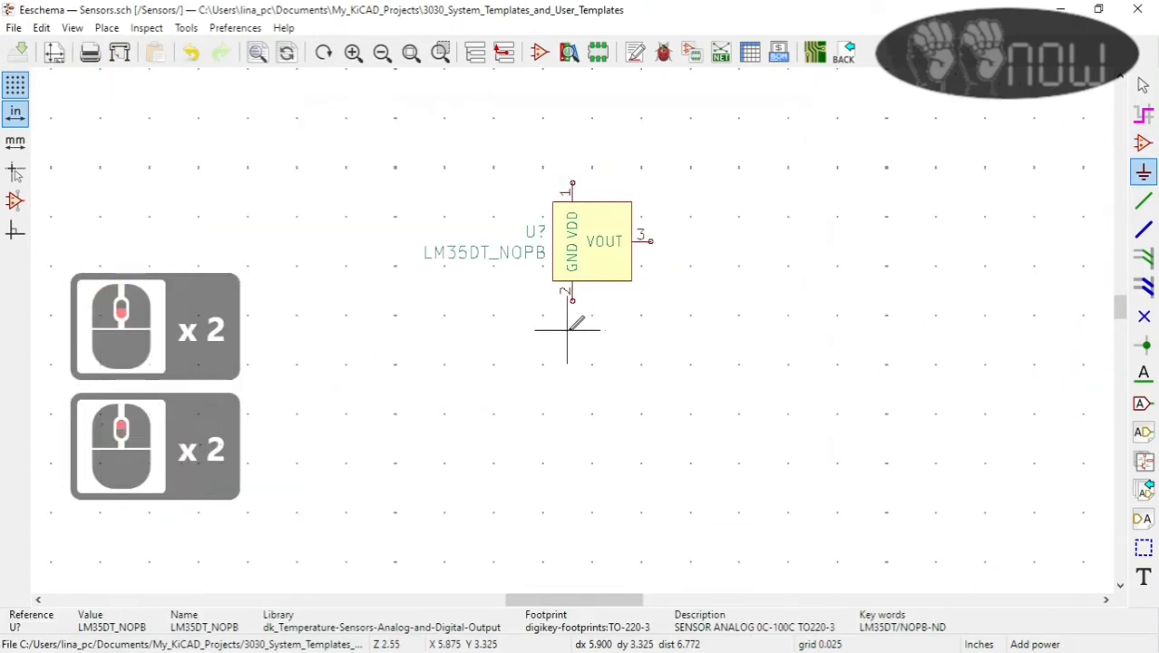
left_click(568, 326)
type("g")
double_click(365, 181)
scroll(572, 326, "up", 3)
left_click(572, 315)
left_click(18, 53)
Step: Check the supply symbols of the switch circuits on the root sheet, and attach a VCC power symbol to the sensor's pin 1
left_click(504, 52)
scroll(574, 325, "up", 2)
scroll(574, 326, "down", 3)
scroll(574, 326, "up", 2)
scroll(574, 326, "down", 2)
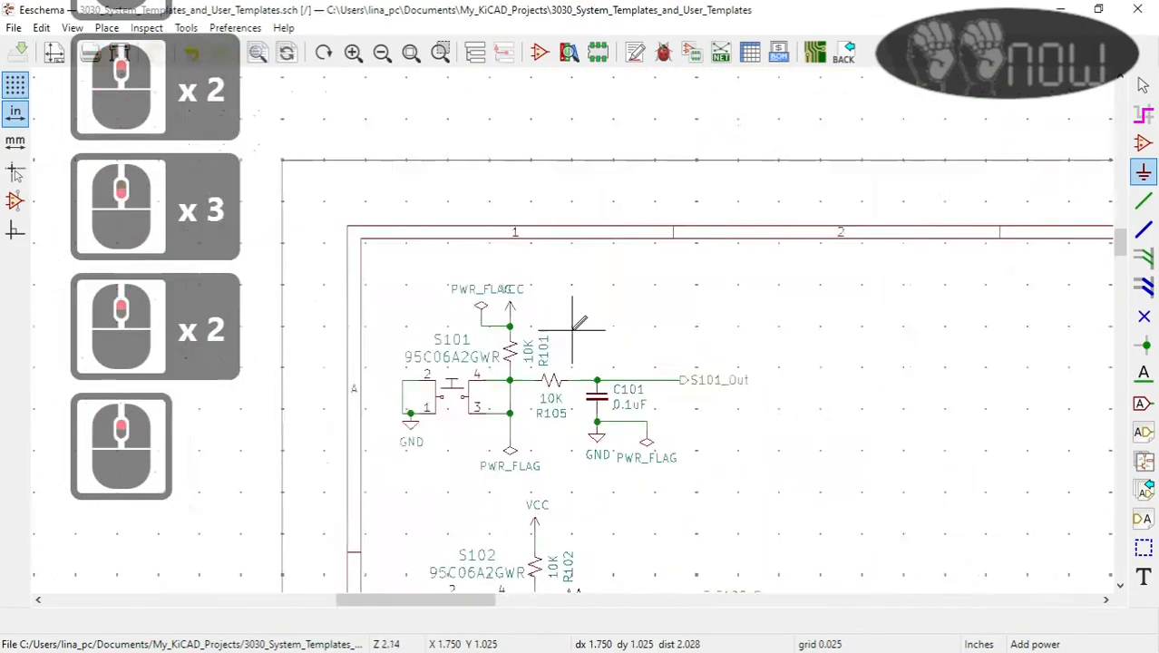
left_click(475, 53)
double_click(613, 252)
left_click(1143, 173)
left_click(663, 161)
type("vcc")
left_click(690, 514)
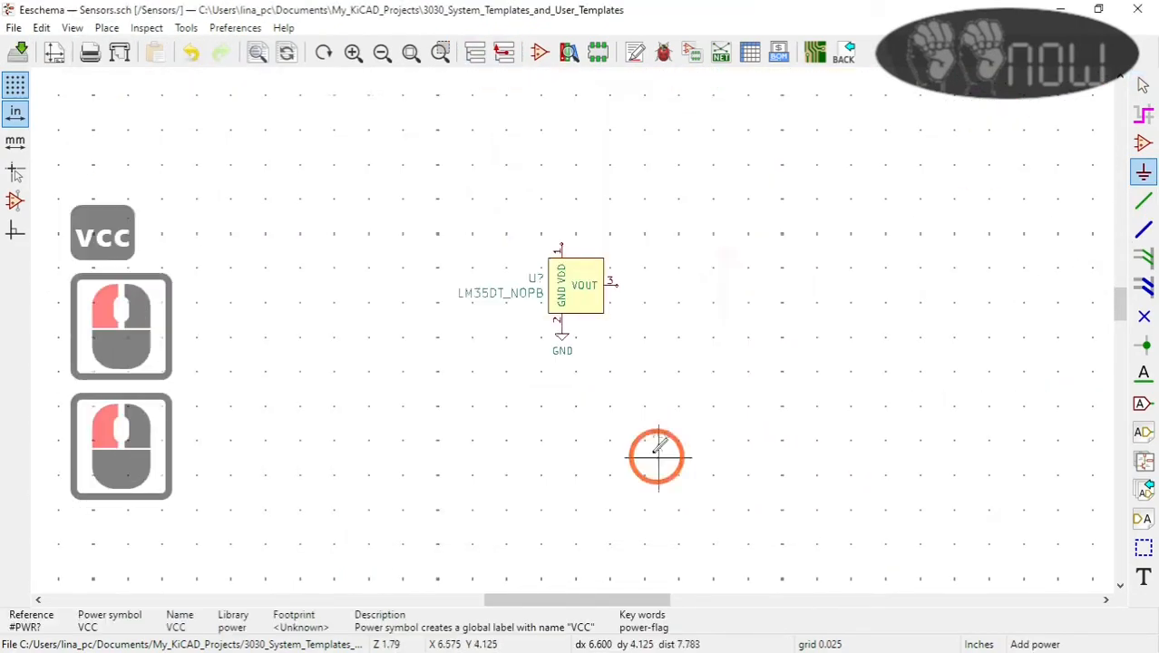
scroll(563, 246, "up", 3)
left_click(573, 360)
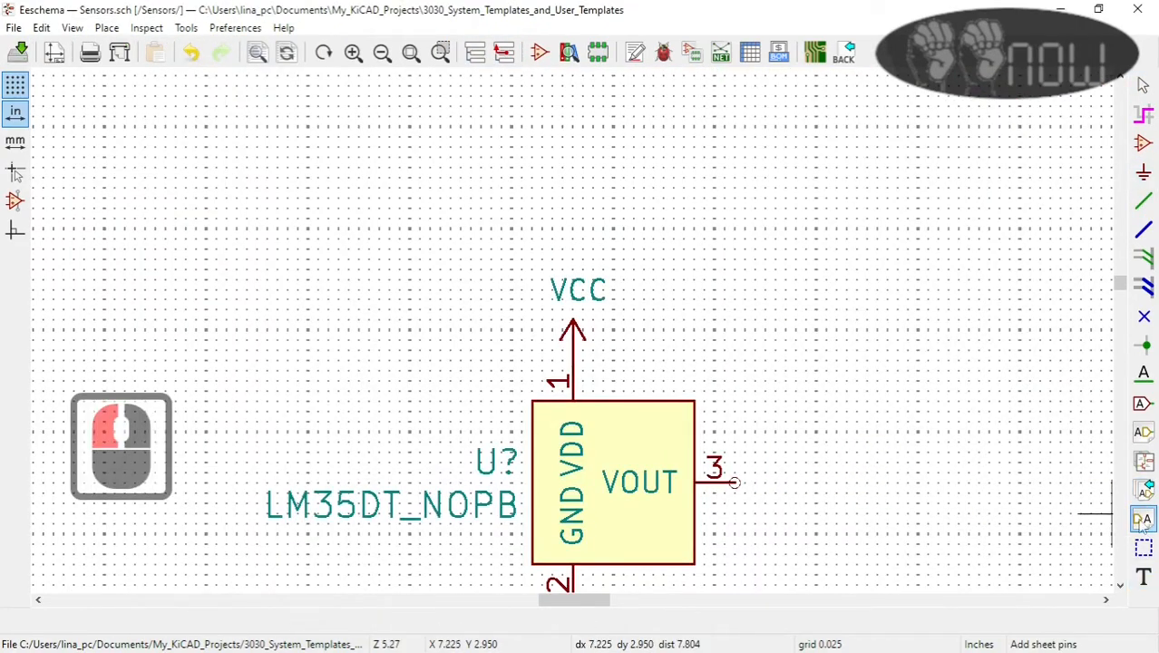
Step: Place a hierarchical label Temp_Out with the Output shape beside the sensor's VOUT pin, facing away from the sensor
scroll(805, 472, "down", 1)
left_click(1143, 432)
left_click(350, 292)
left_click(652, 338)
type("Temp_Out")
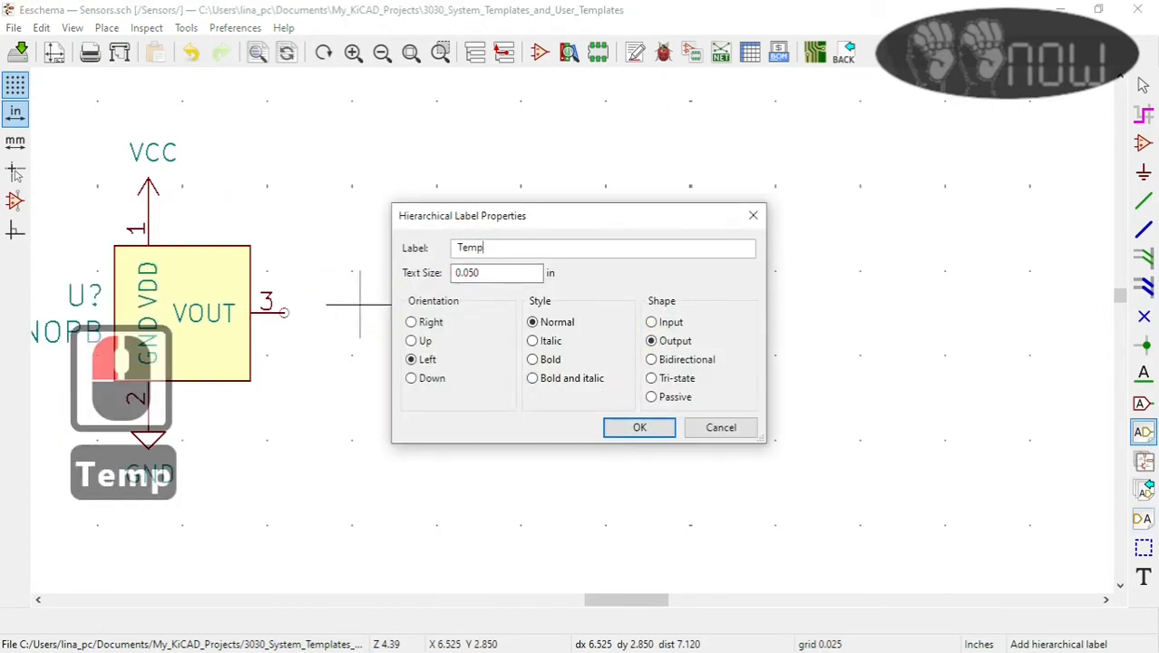
left_click(655, 427)
key("r")
key("r")
left_click(344, 312)
left_click(344, 313)
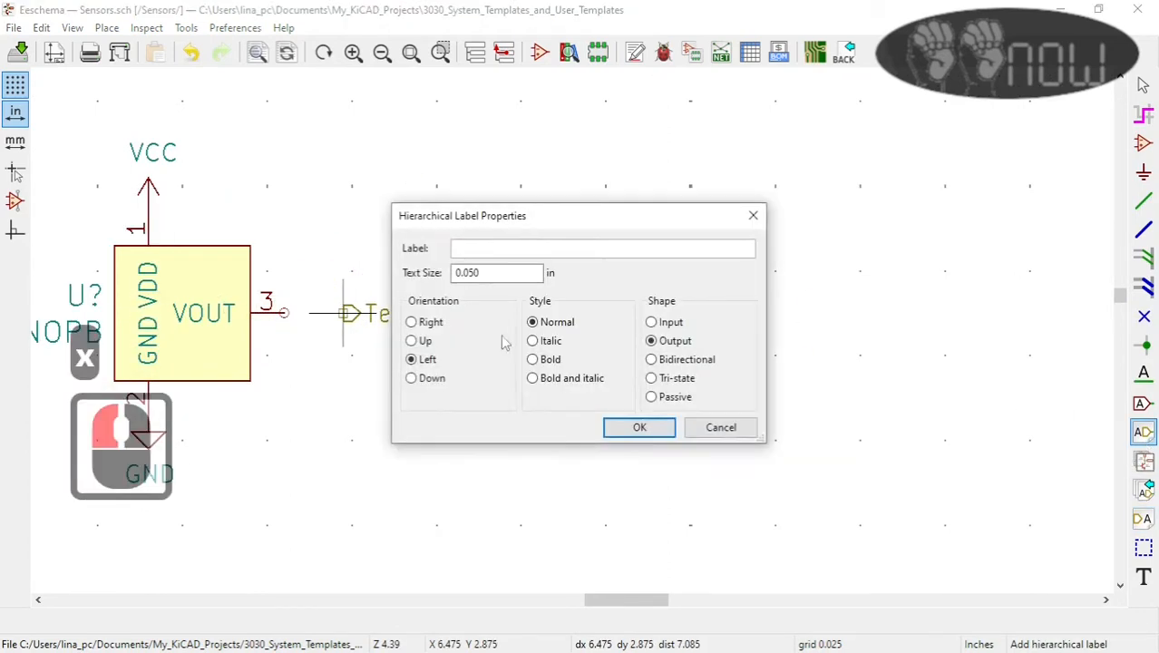
left_click(721, 427)
Step: Wire the Temp_Out hierarchical label to the sensor's VOUT pin 3
left_click(1144, 200)
left_click(343, 313)
left_click(284, 312)
key("Escape")
Step: Return to the root schematic and copy the text of the A0 net label at the Arduino analog connector
left_click(504, 53)
scroll(582, 239, "down", 7)
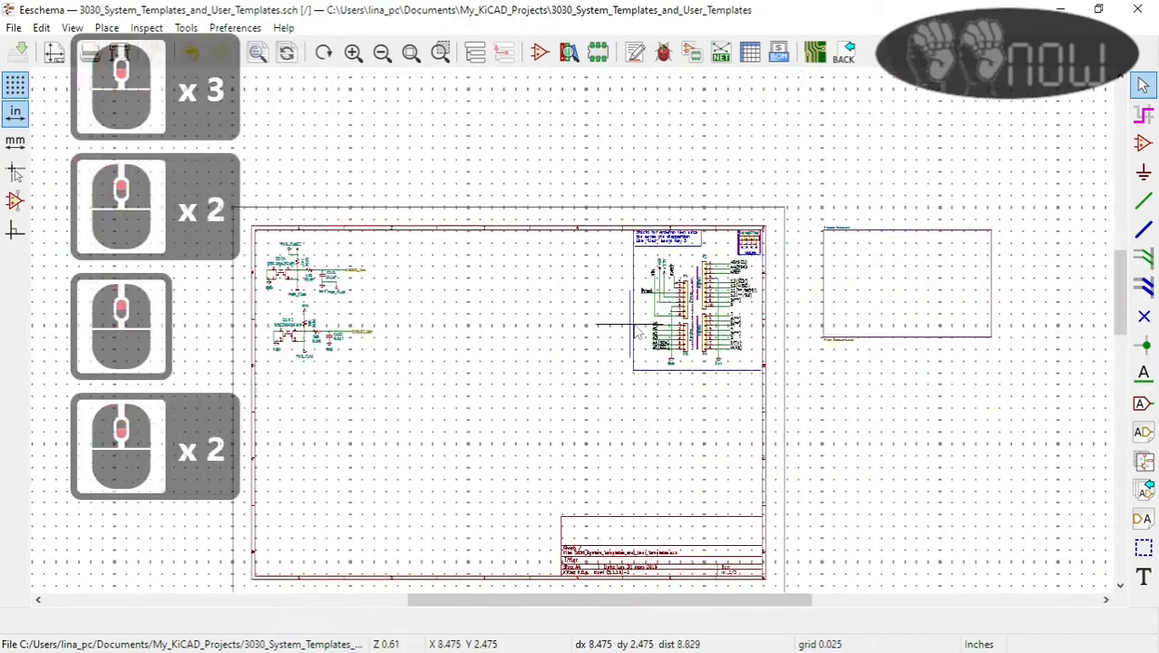
scroll(634, 325, "up", 6)
scroll(486, 229, "down", 2)
double_click(492, 313)
key("ctrl+c")
left_click(722, 417)
scroll(41, 542, "down", 3)
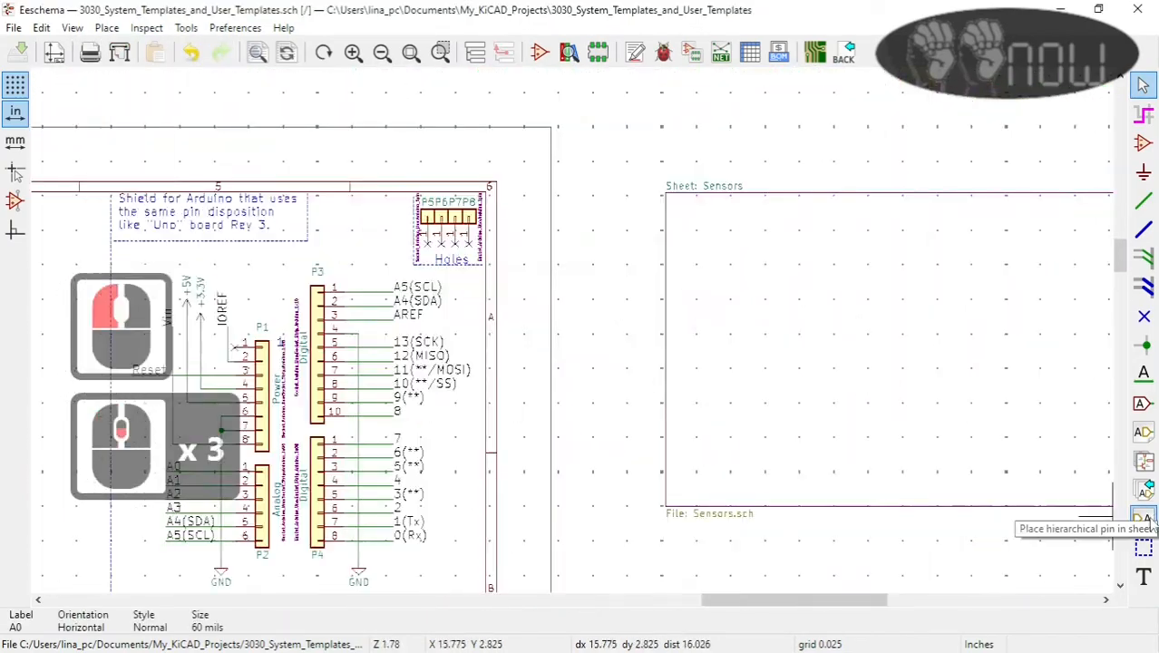
left_click(1142, 519)
left_click(747, 262)
left_click(689, 392)
Step: Import the Temp_Out hierarchical pin from the Sensors sheet and place it on the sheet's left edge
left_click(1144, 492)
left_click(685, 287)
scroll(684, 287, "up", 4)
left_click(544, 203)
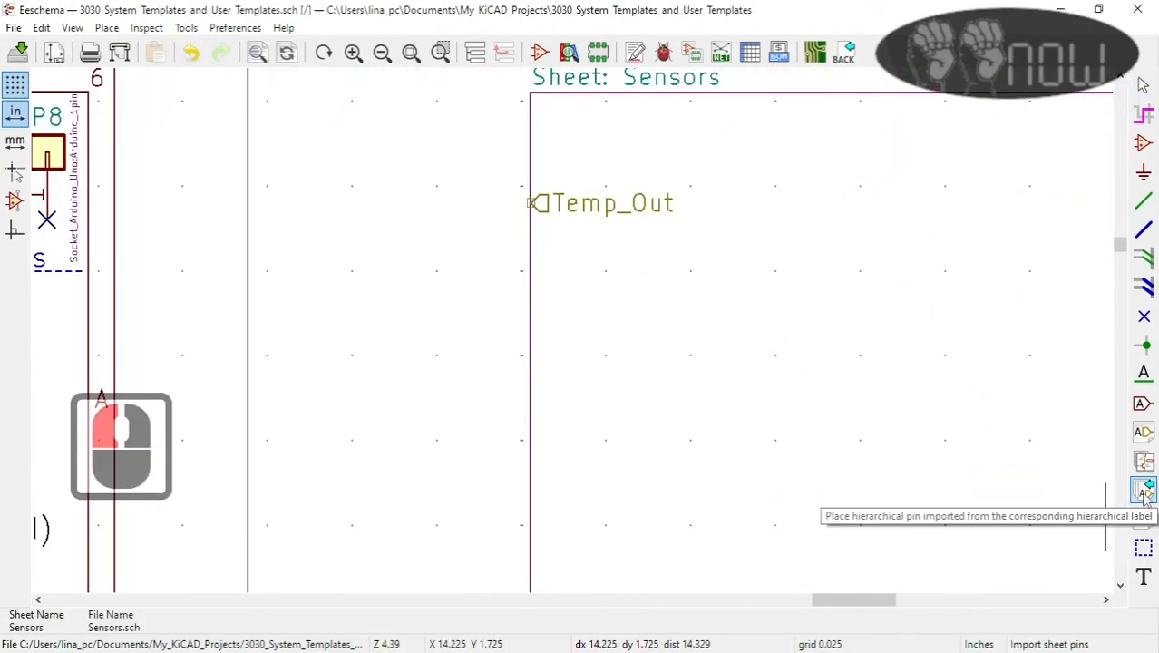
Step: Draw a short wire outward from the Temp_Out sheet pin and put the net label A0 on it
left_click(1144, 201)
left_click(530, 202)
key("k")
left_click(1143, 373)
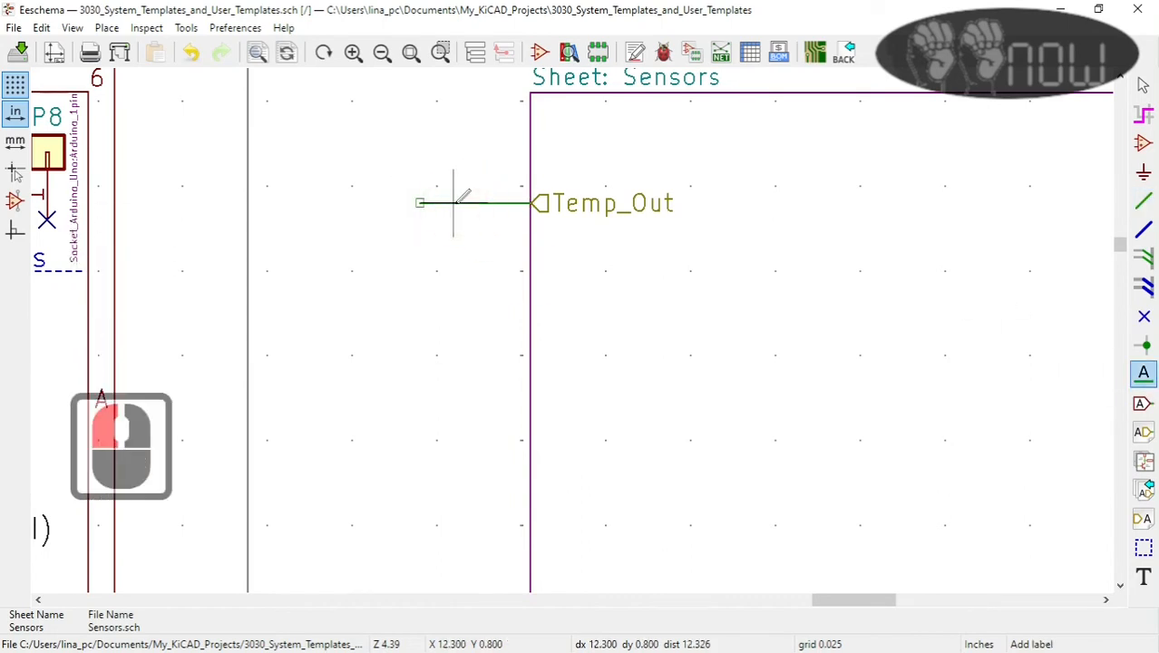
left_click(455, 201)
key("ctrl+v")
left_click(639, 414)
left_click(453, 201)
key("Escape")
Step: Examine the Arduino power, analog and digital connectors and their net labels alongside the Sensors sheet connection
scroll(563, 134, "down", 2)
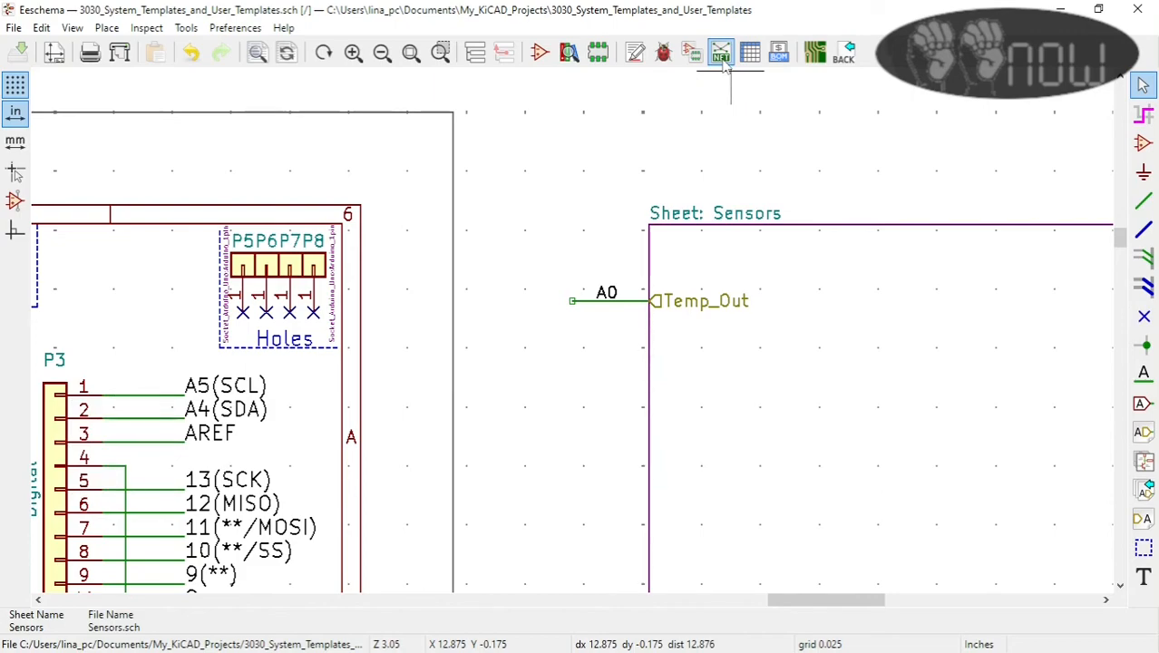
scroll(625, 181, "down", 3)
scroll(542, 403, "up", 5)
scroll(573, 328, "down", 3)
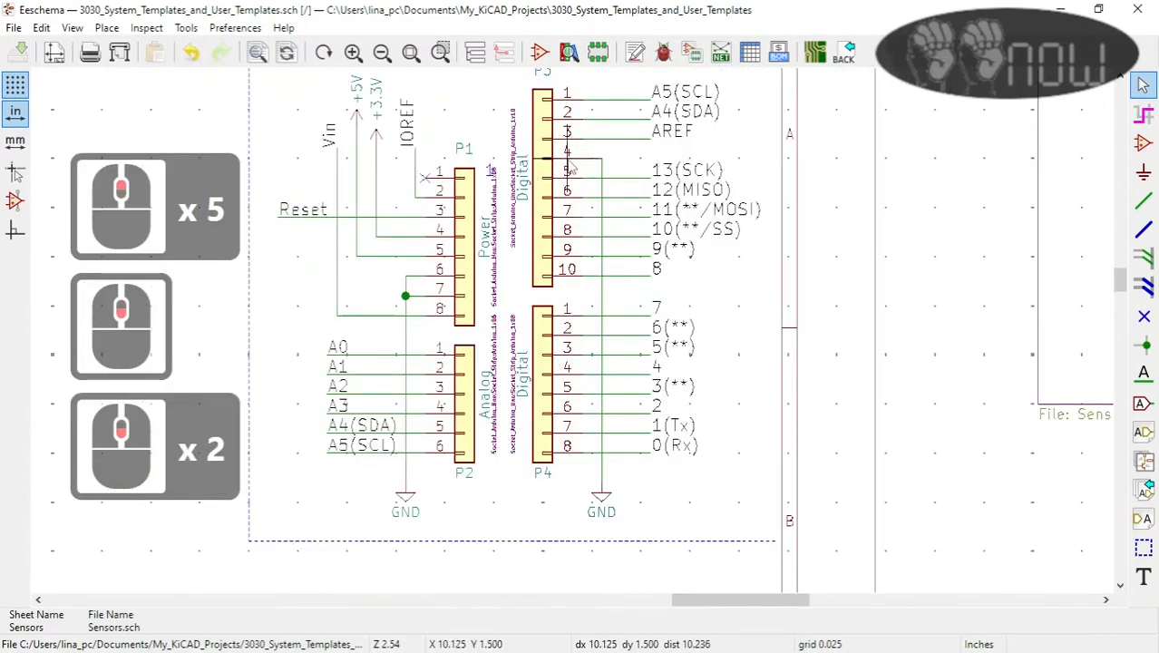
scroll(571, 167, "down", 2)
scroll(574, 328, "up", 3)
scroll(574, 328, "down", 3)
scroll(574, 328, "up", 4)
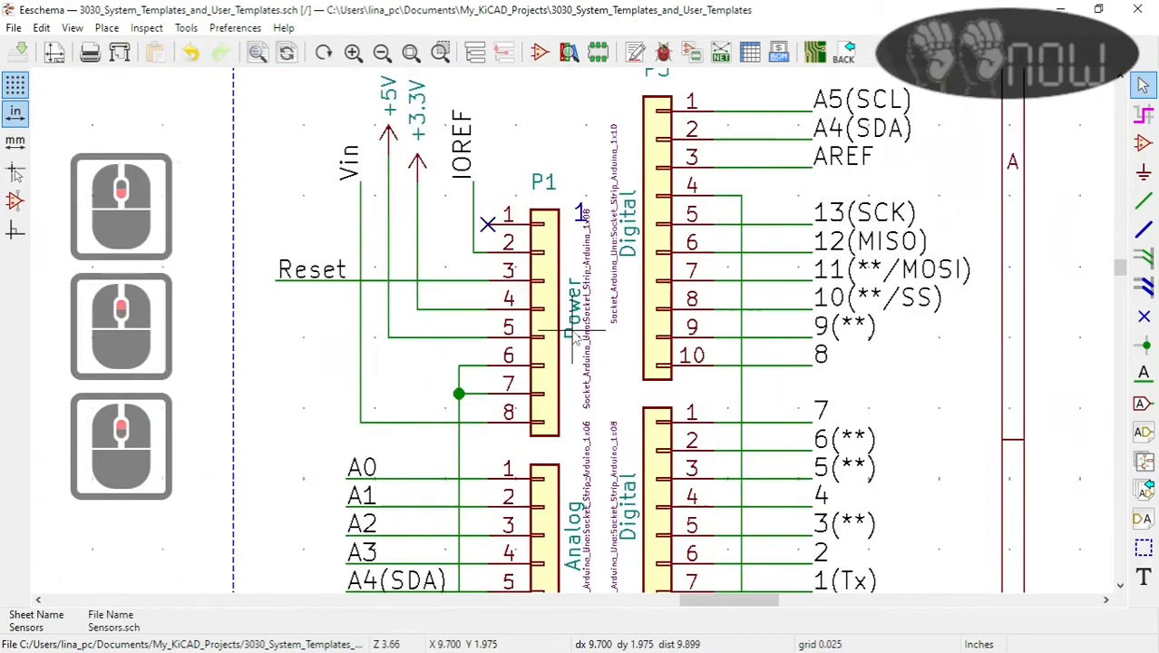
scroll(653, 313, "down", 2)
scroll(569, 328, "down", 2)
scroll(569, 328, "down", 1)
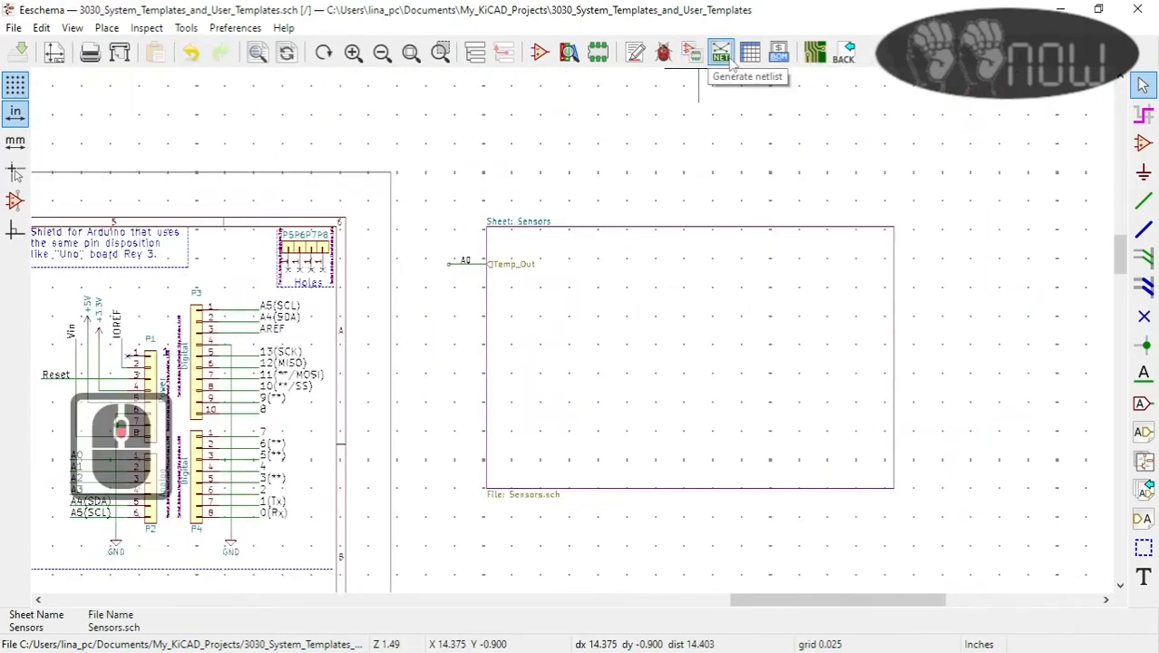
Step: Inspect the properties of the LM35DT_NOPB symbol inside the Sensors sheet and return to the root schematic
double_click(544, 326)
double_click(445, 324)
left_click(445, 324)
key("e")
left_click(532, 373)
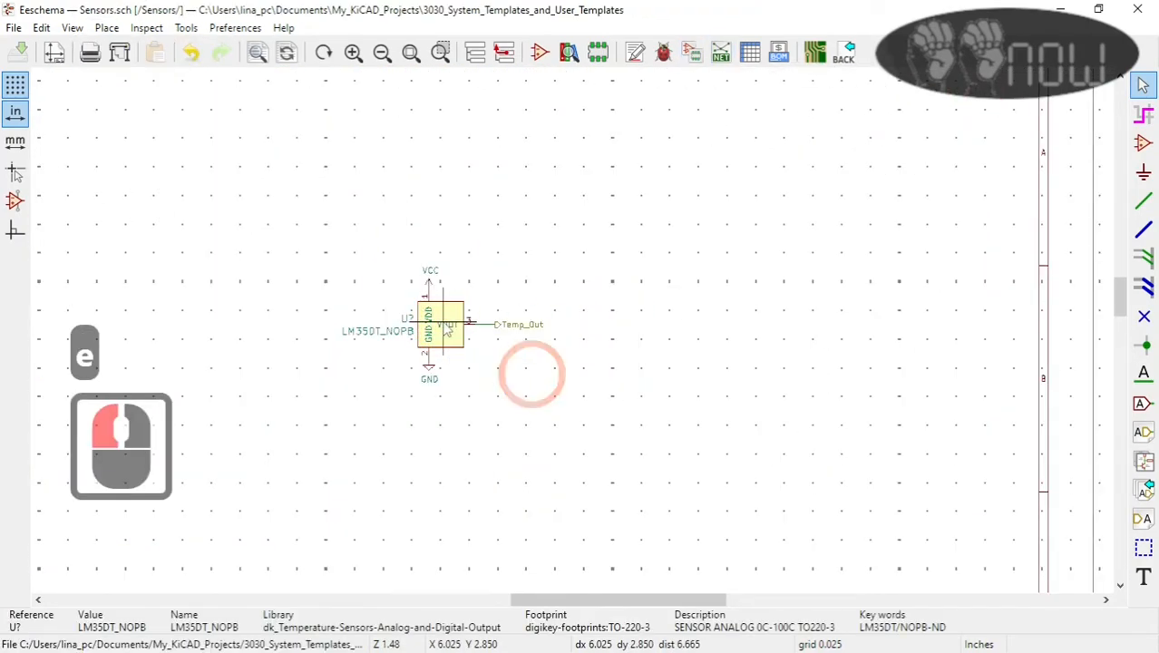
left_click(829, 500)
left_click(504, 54)
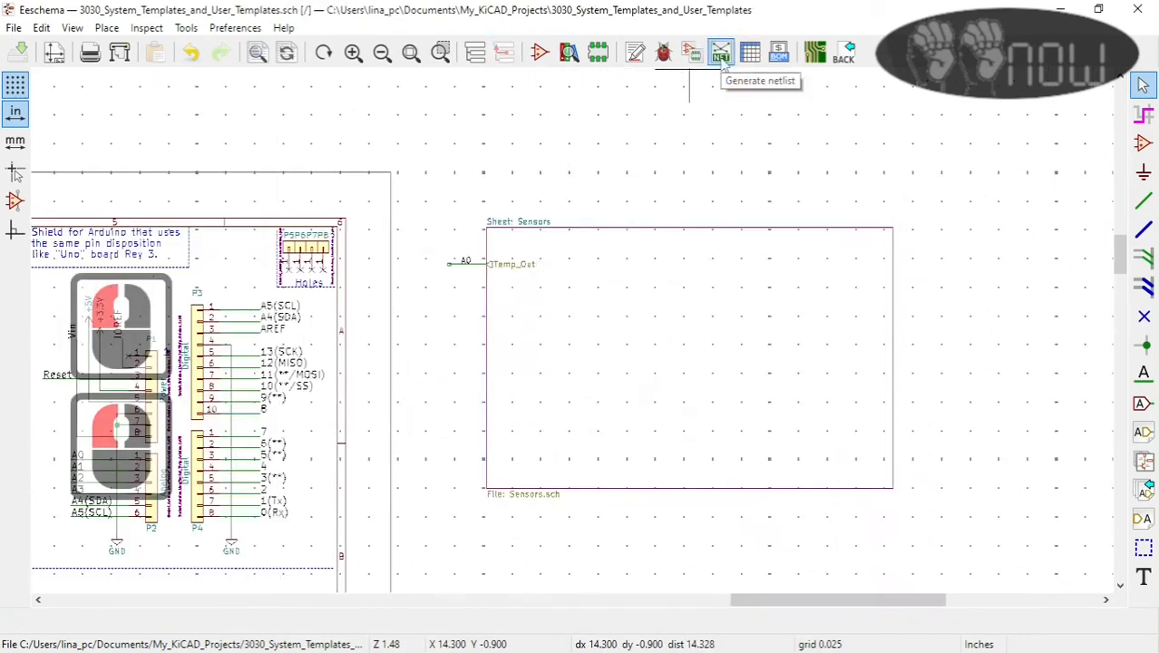
Step: Annotate the schematic symbols, and generate and save the netlist as 3030_System_Templates_and_User_Templates
left_click(720, 56)
left_click(692, 272)
left_click(696, 520)
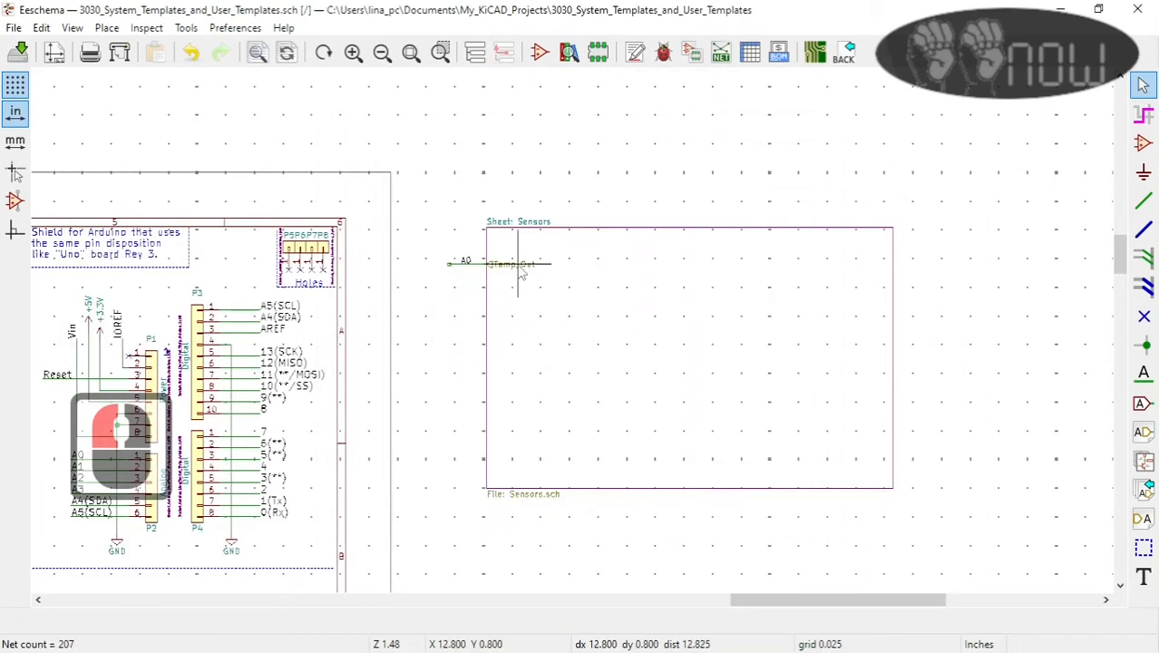
double_click(520, 272)
left_click(721, 53)
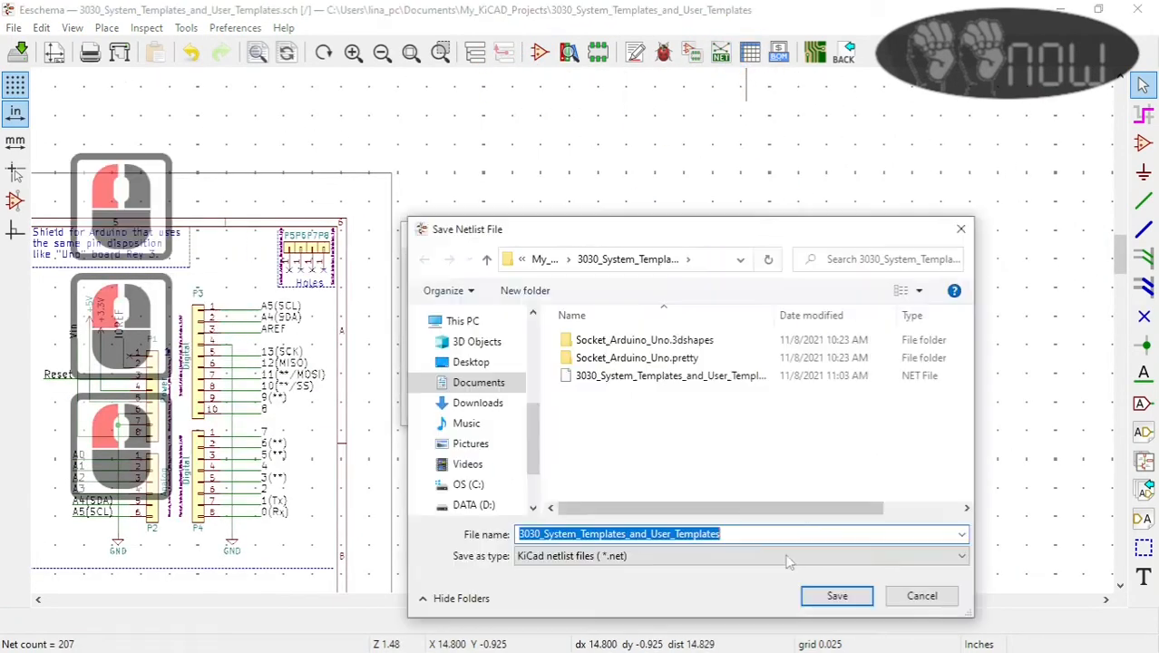
left_click(837, 596)
Step: Switch to the board editor, load the project netlist with existing symbol to footprint associations kept, and update the PCB
left_click(814, 53)
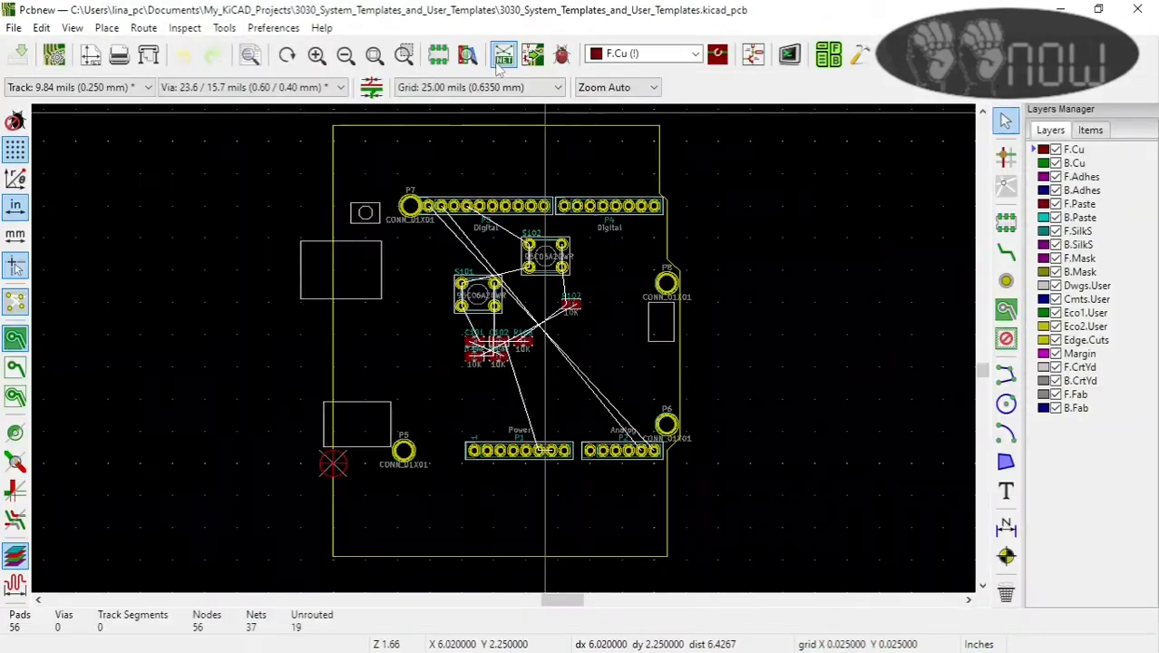
left_click(503, 53)
left_click(637, 509)
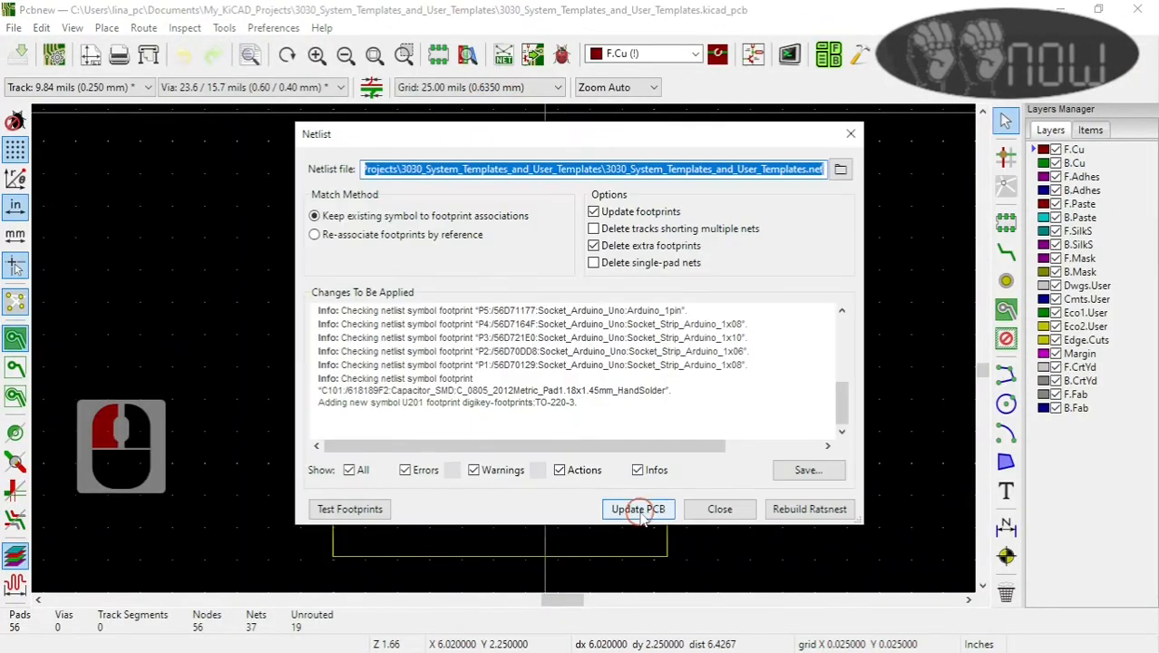
scroll(507, 353, "up", 4)
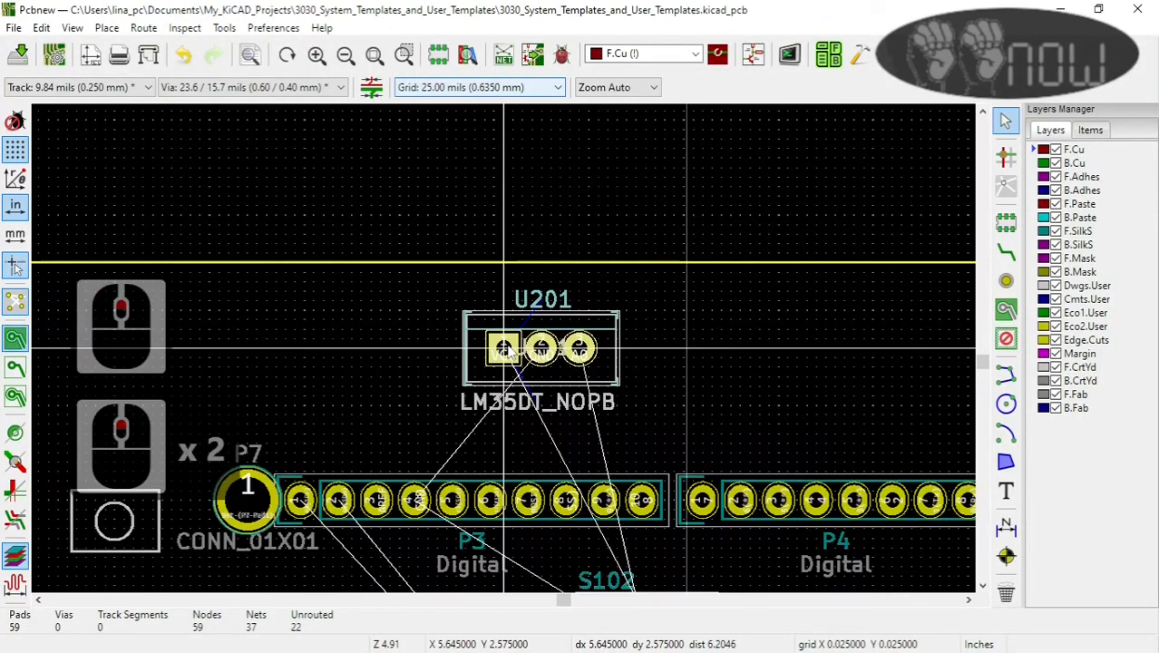
Step: Move the LM35DT_NOPB footprint U201 below the Power and Analog connectors, aligning its third pad vertically with the first pad of P2
scroll(505, 349, "down", 6)
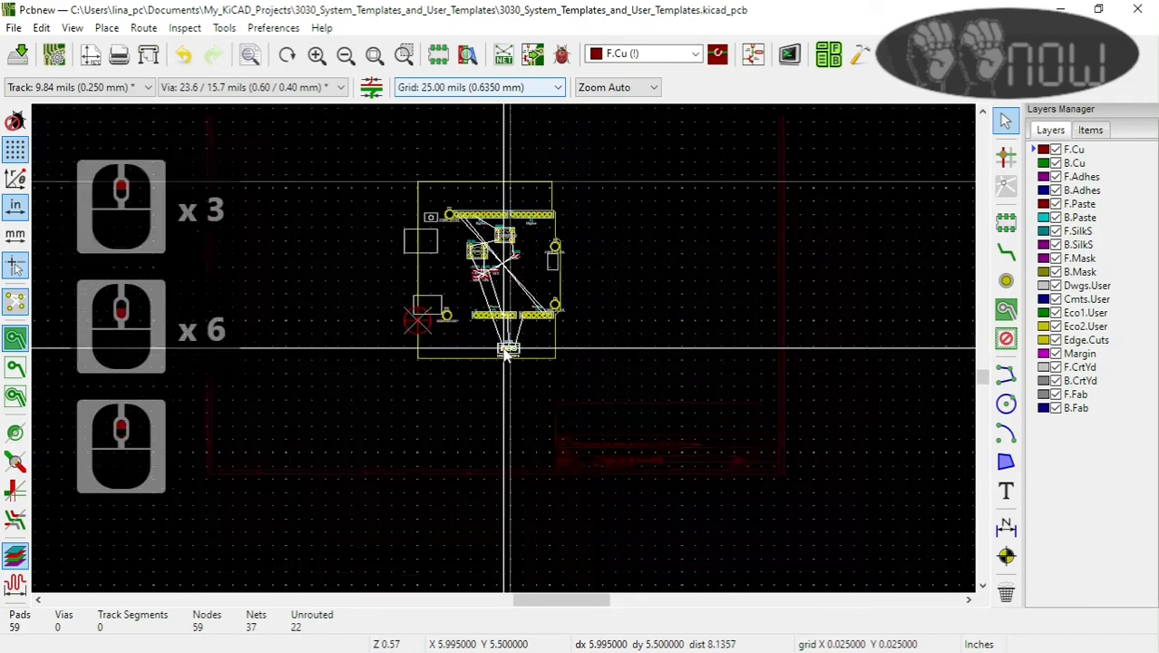
scroll(508, 353, "up", 3)
scroll(512, 362, "up", 2)
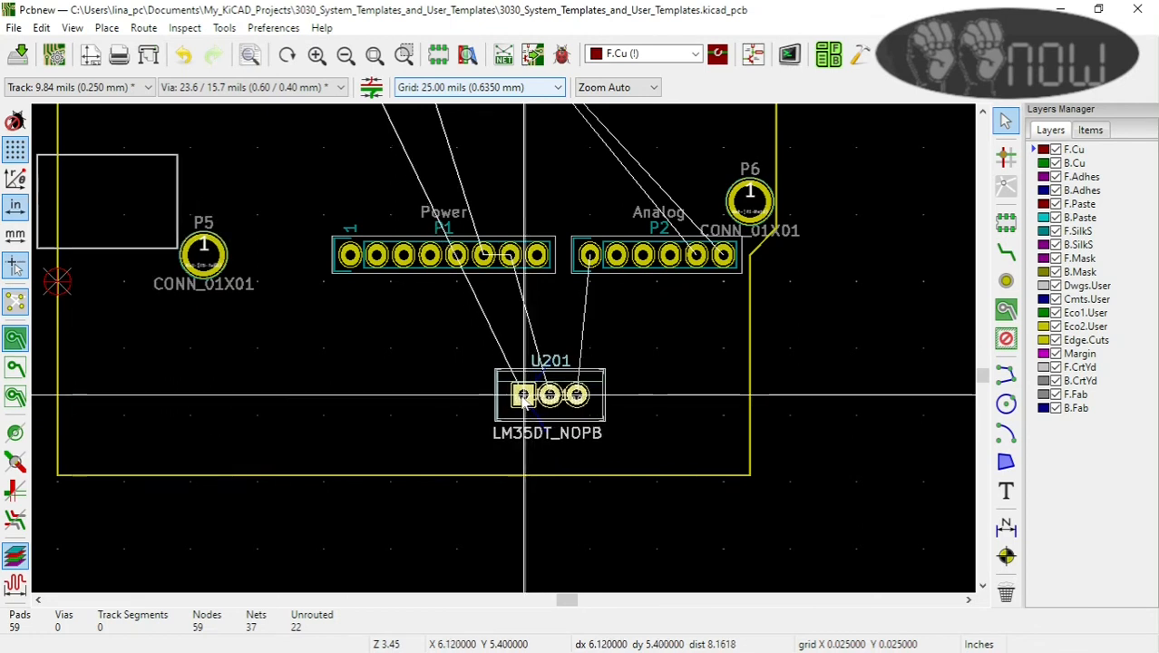
left_click(536, 394)
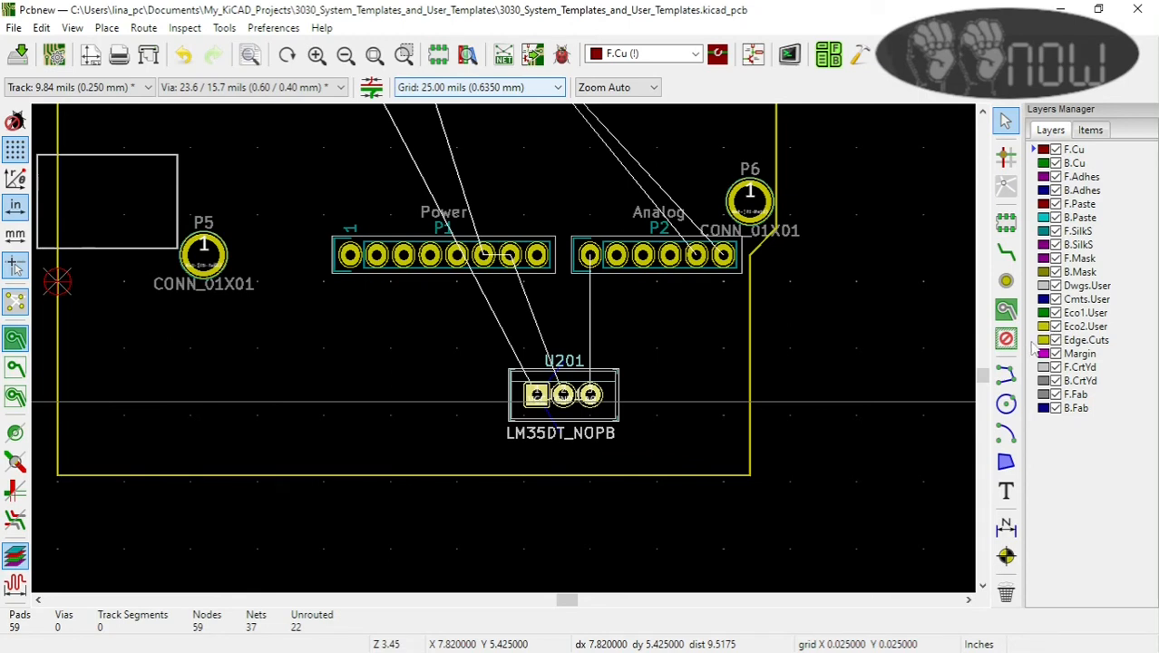
Step: Add the text A0 on the F.SilkS layer and place it just below the first pad of analog connector P2
scroll(607, 399, "up", 2)
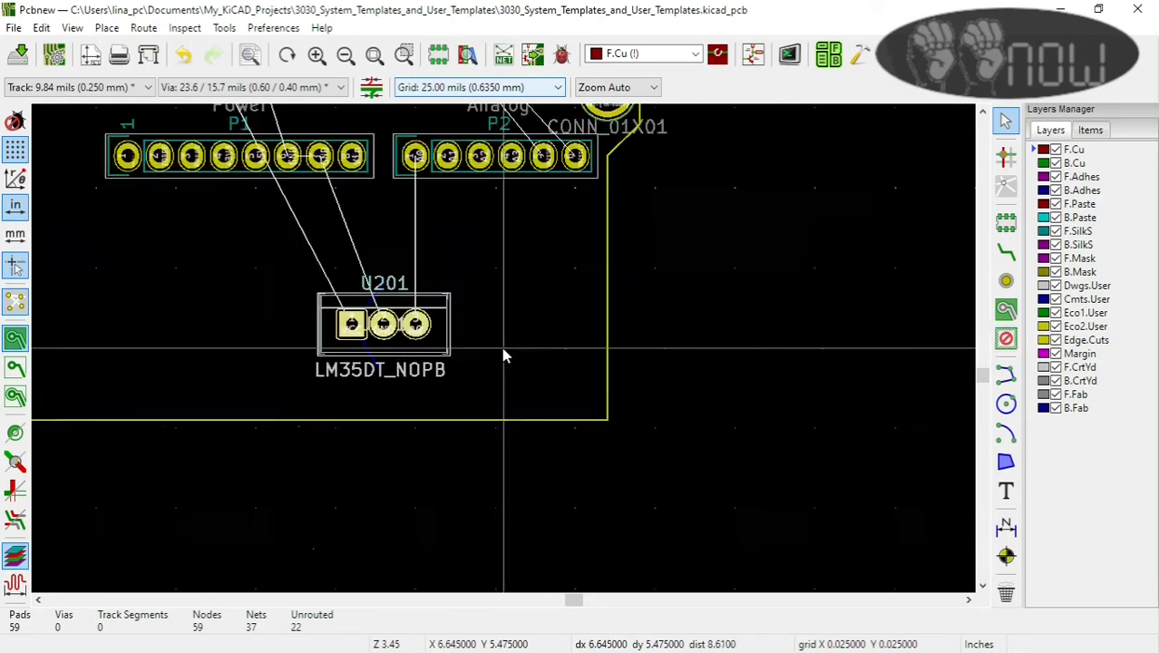
scroll(505, 356, "down", 2)
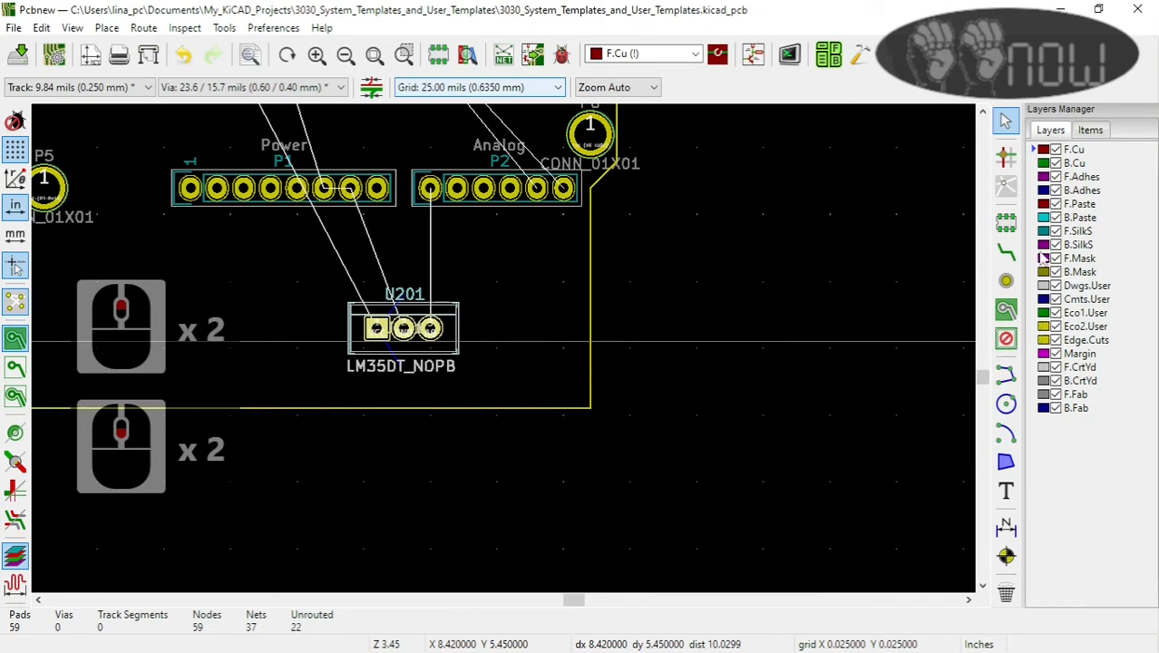
left_click(1040, 232)
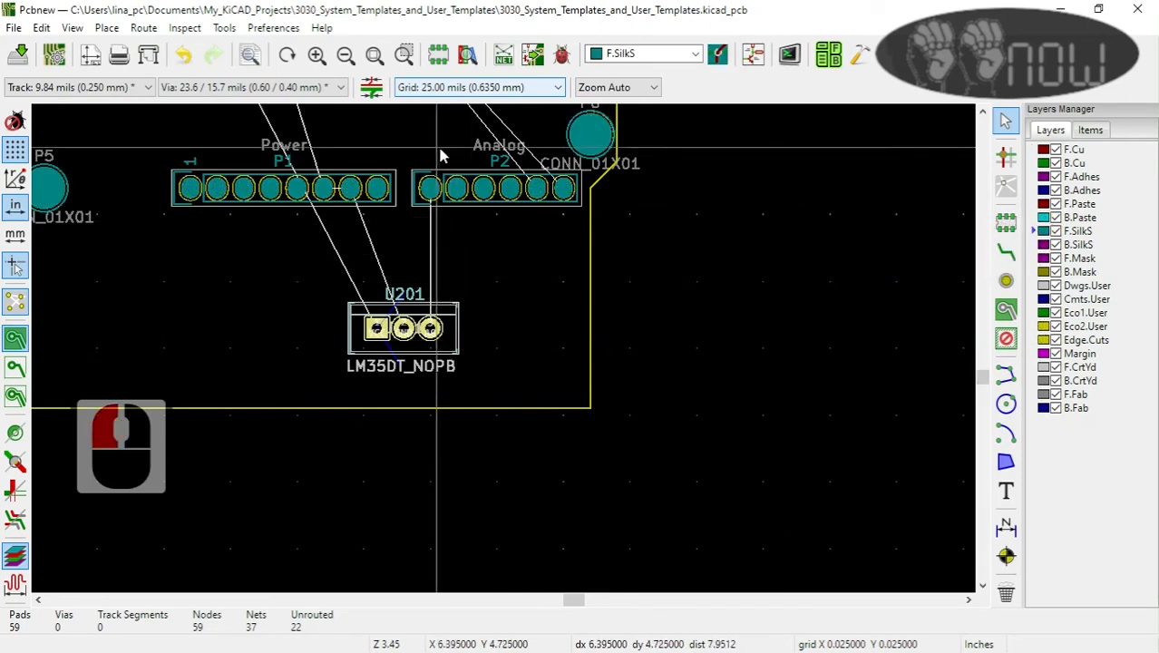
left_click(1007, 490)
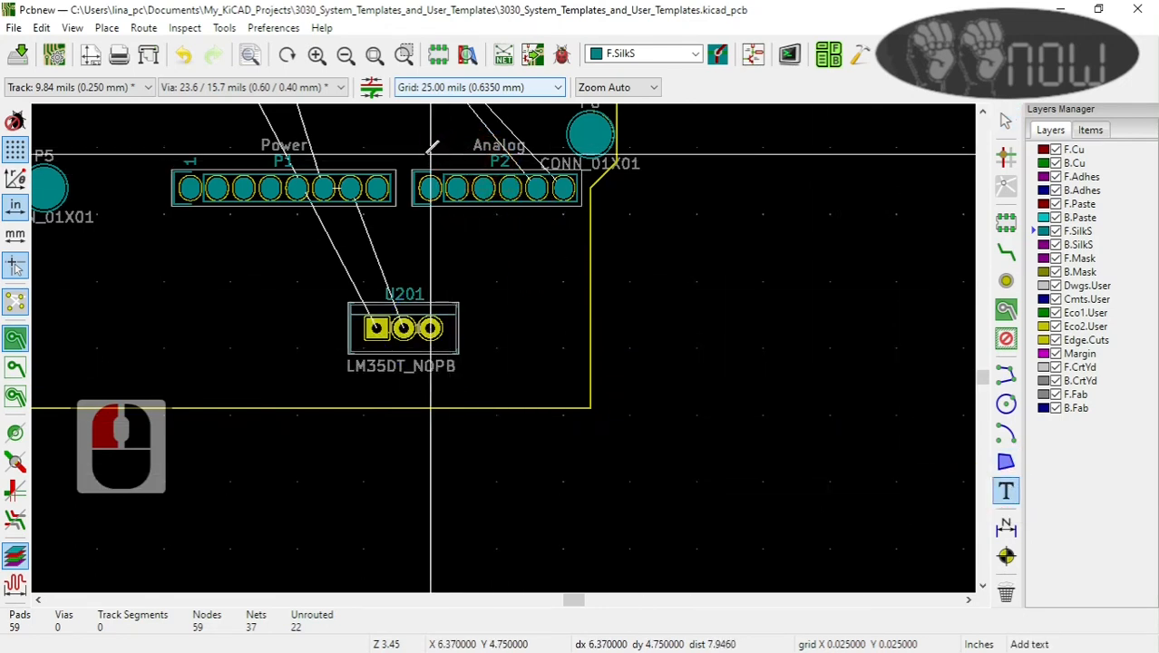
scroll(423, 154, "up", 2)
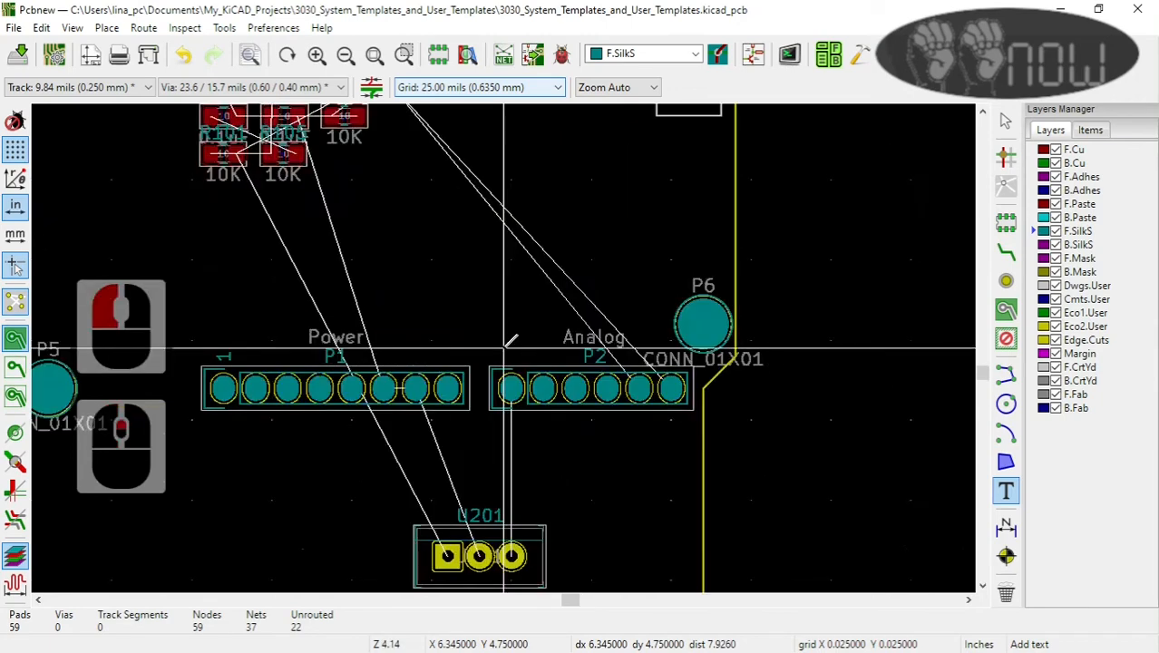
left_click(521, 339)
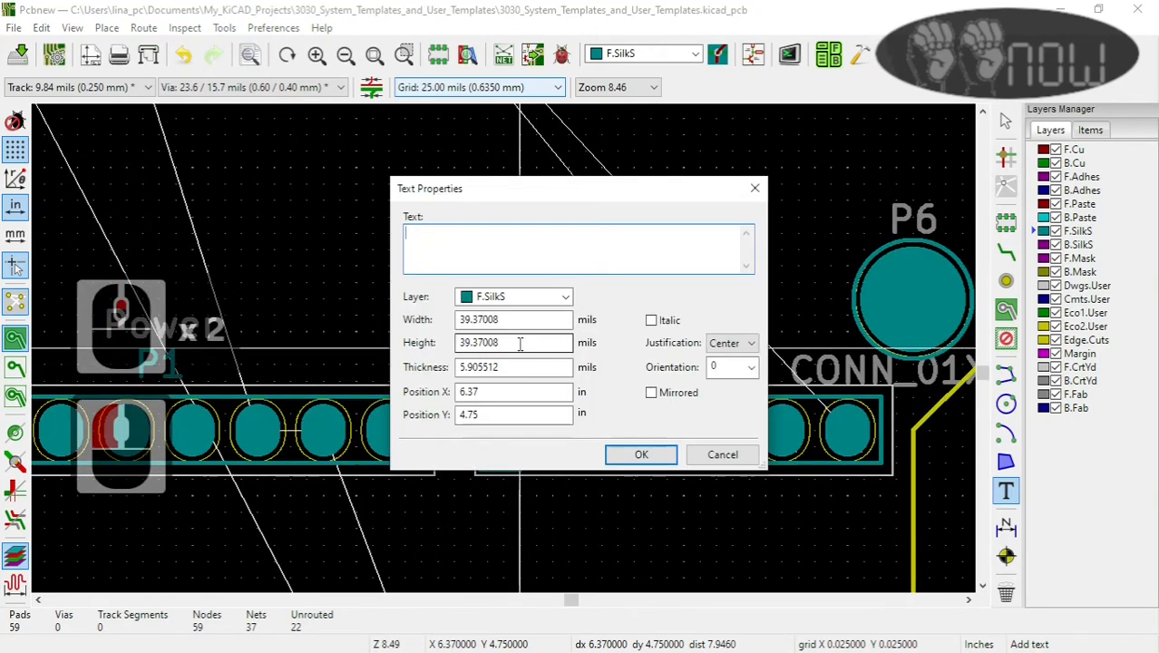
type("A0")
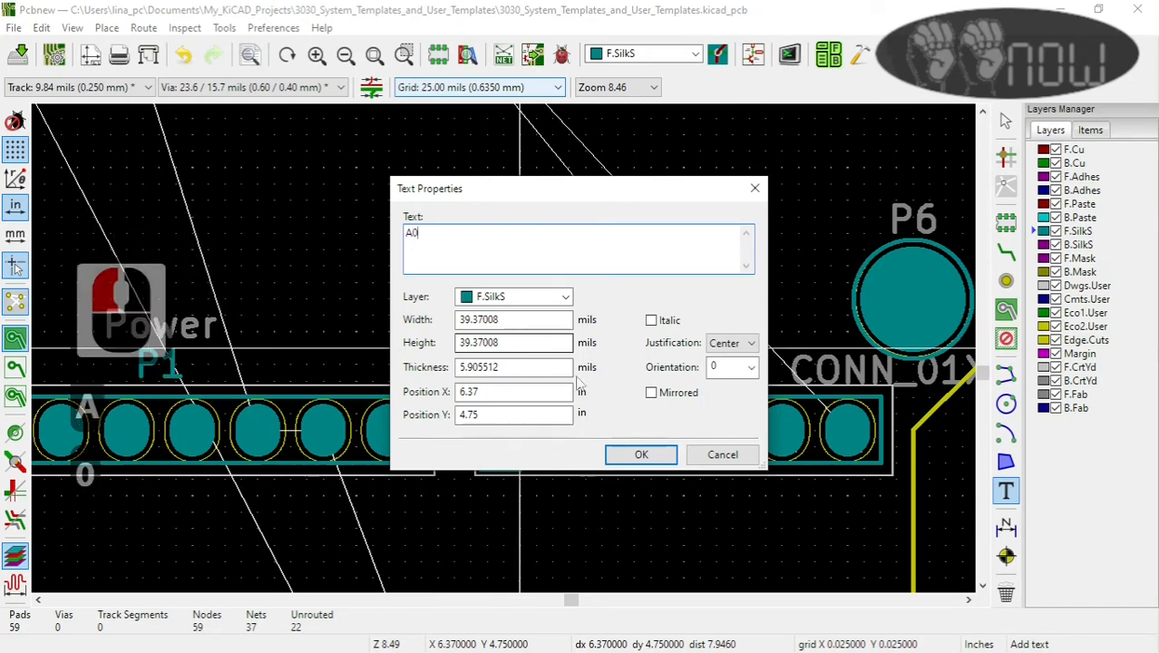
left_click(641, 454)
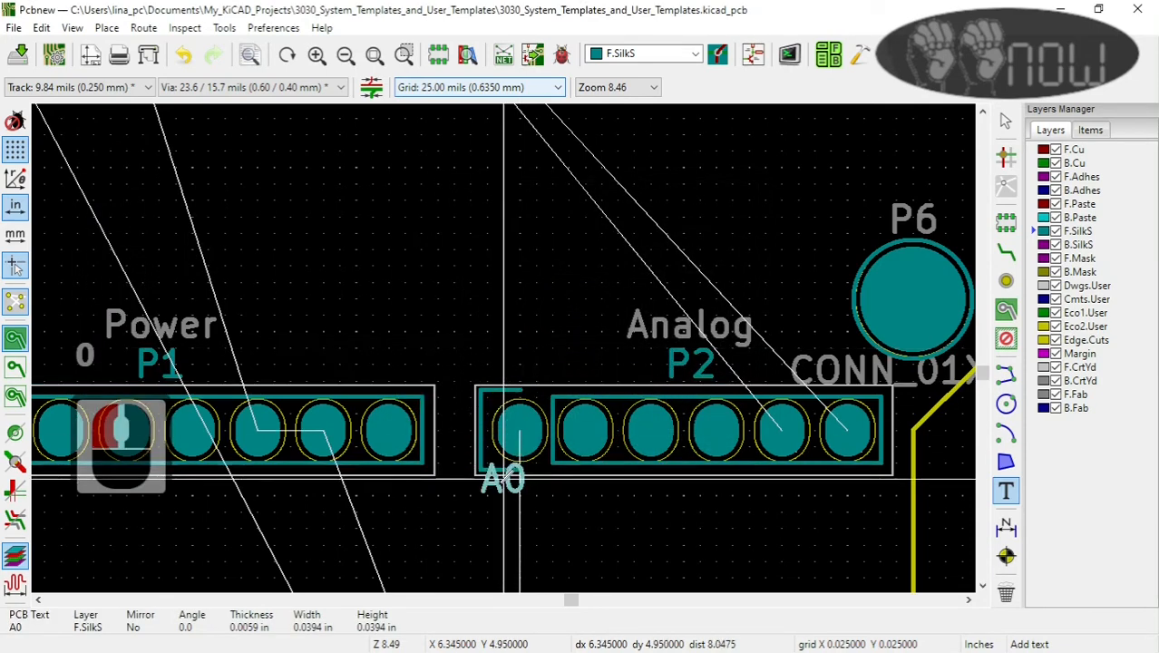
left_click(519, 512)
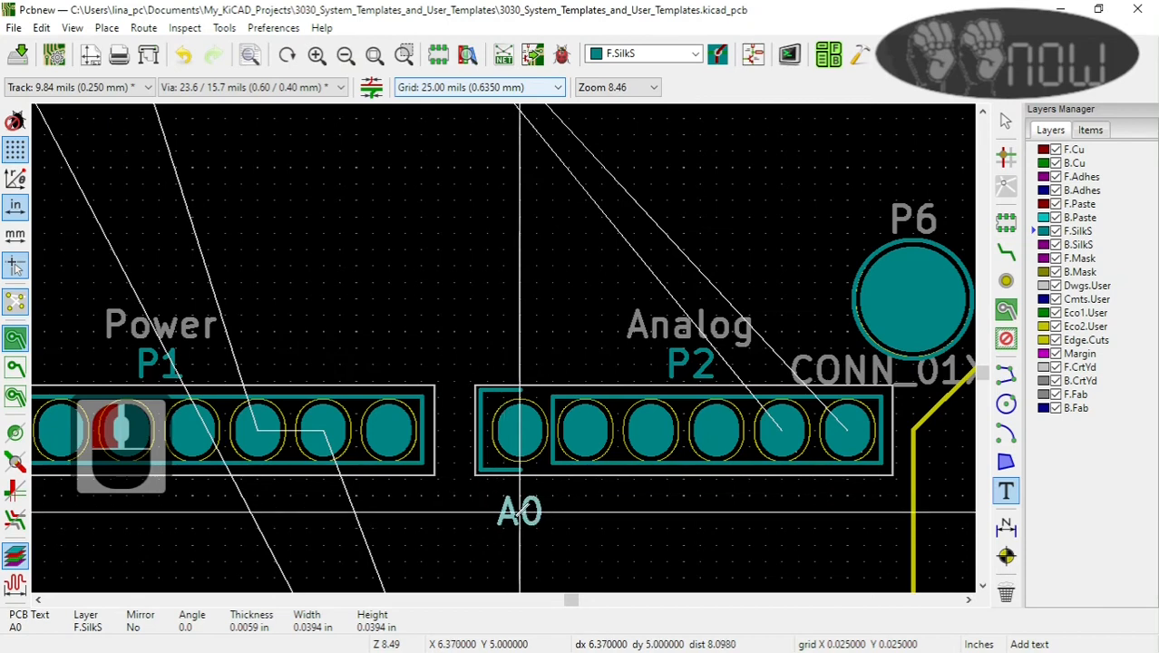
left_click(520, 512)
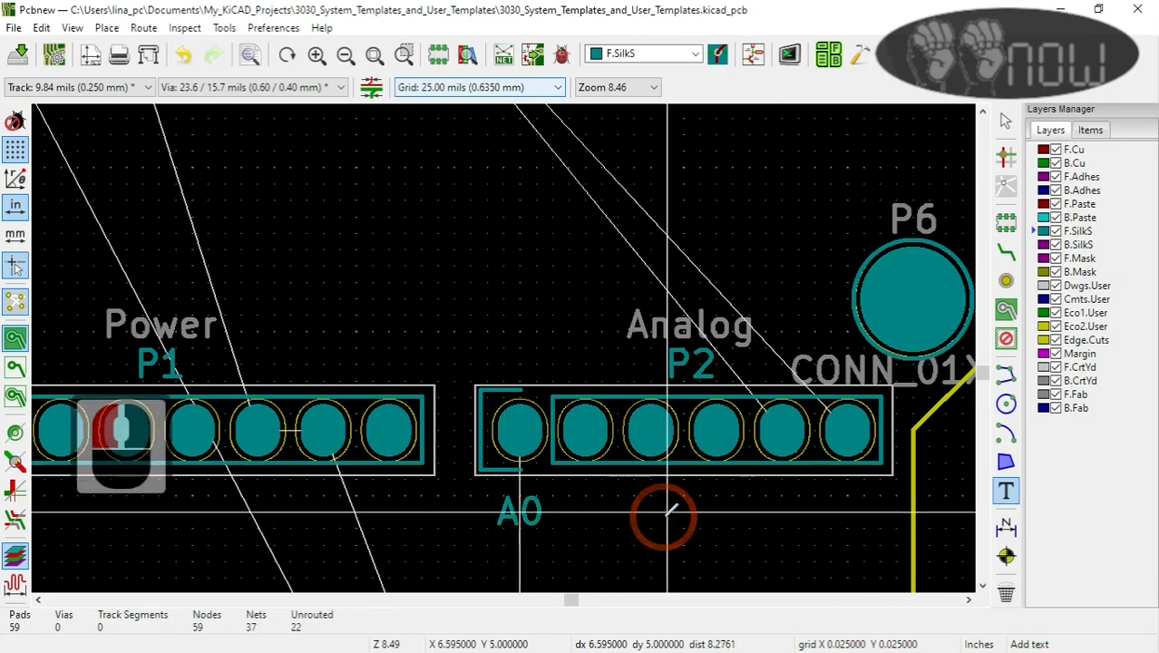
Step: Add the F.SilkS text "USB Cutout do not forget" across the USB outline at the board's edge, below the small circle-marked outline
scroll(657, 522, "down", 1)
scroll(503, 349, "down", 1)
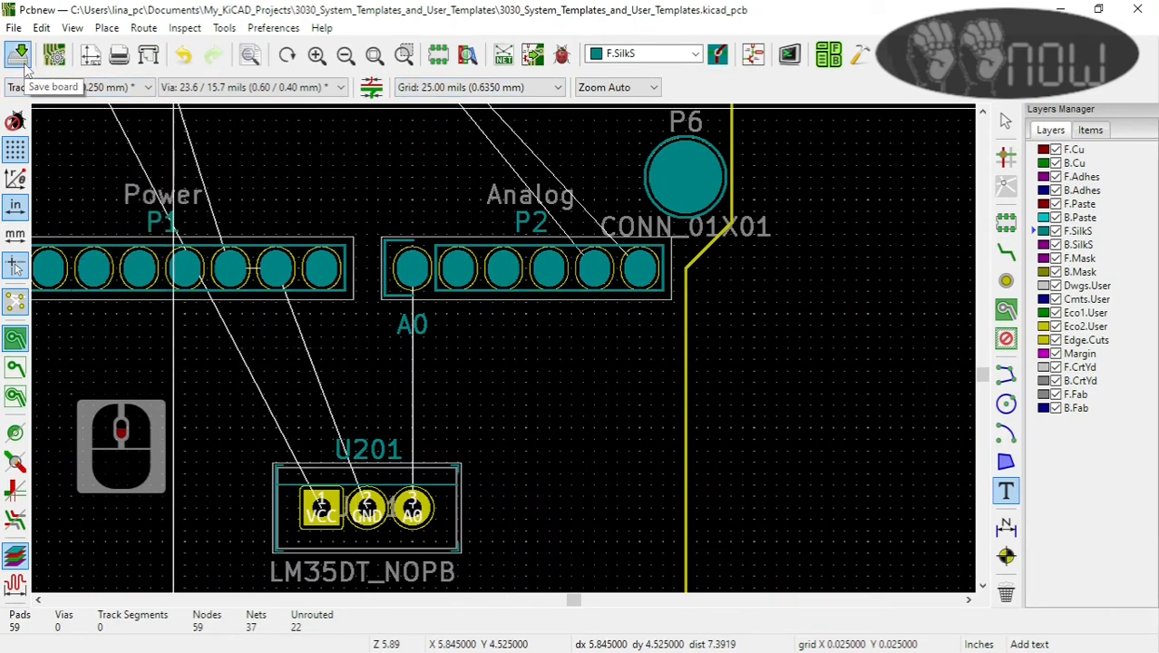
scroll(446, 231, "down", 3)
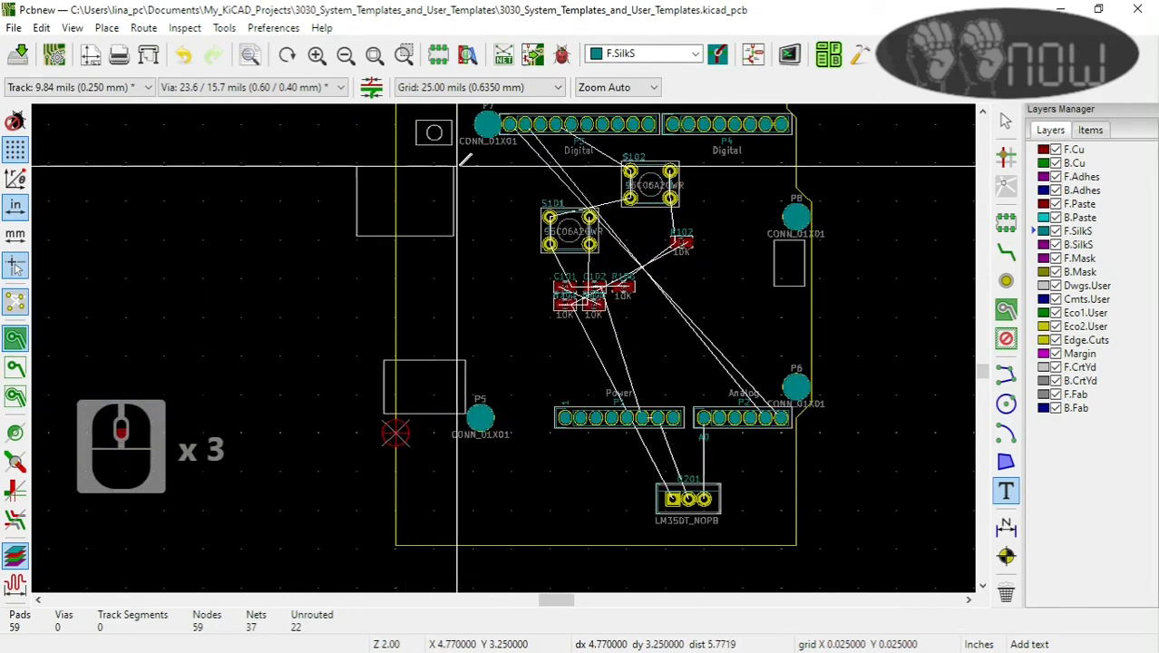
left_click(419, 191)
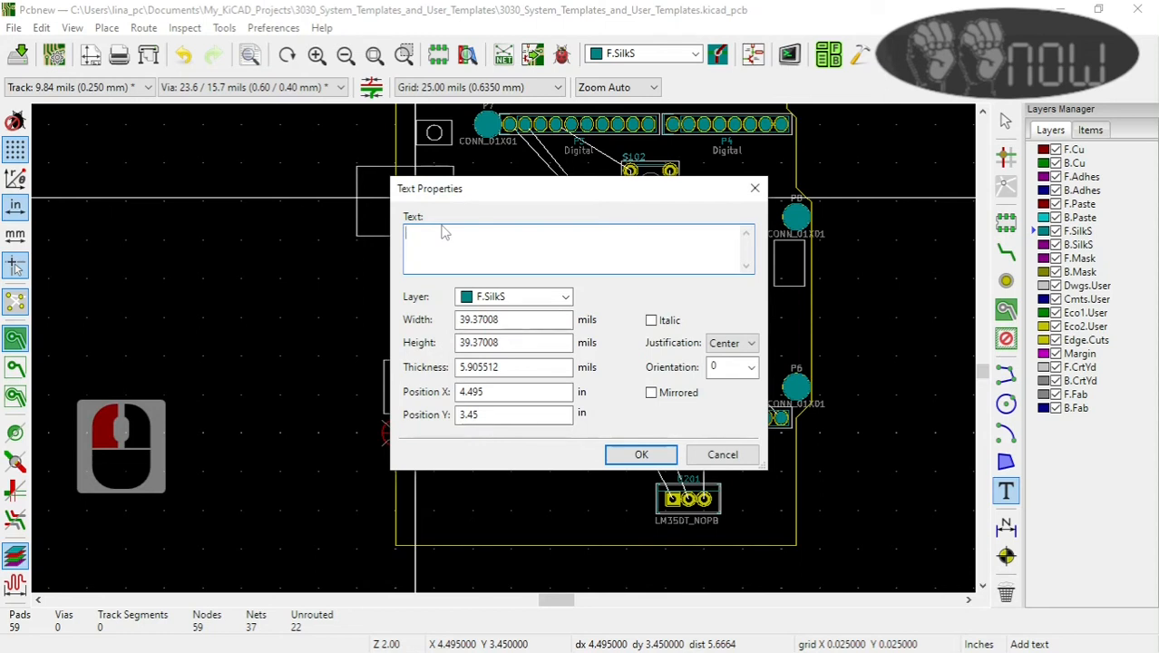
type("USB")
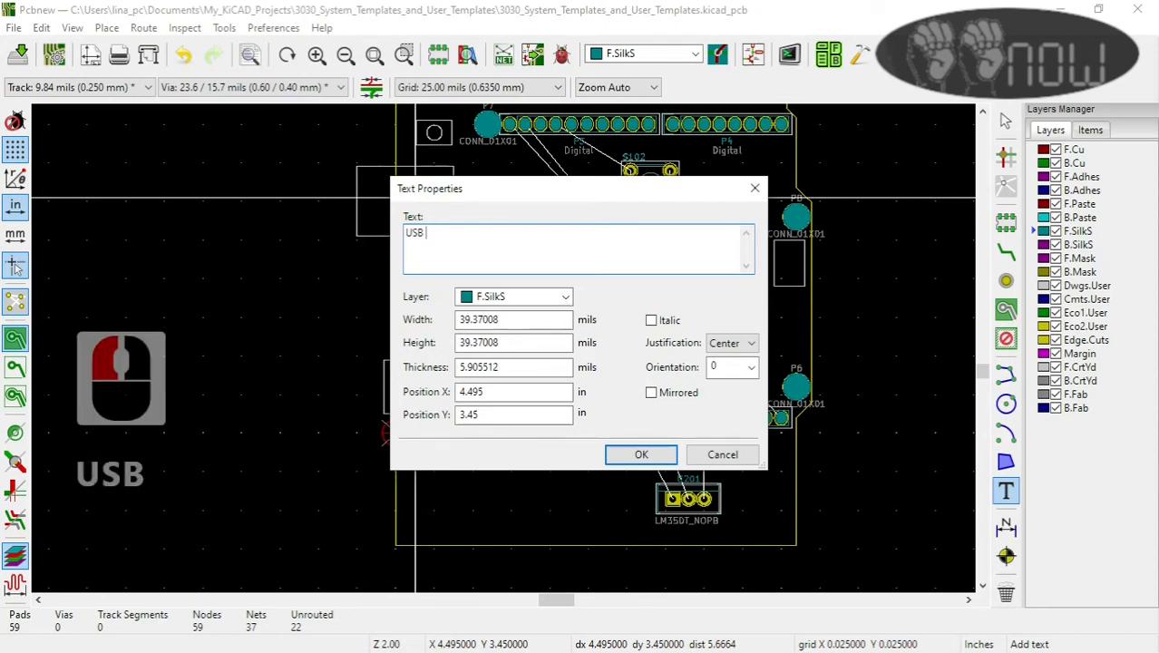
key("shift")
type("B C")
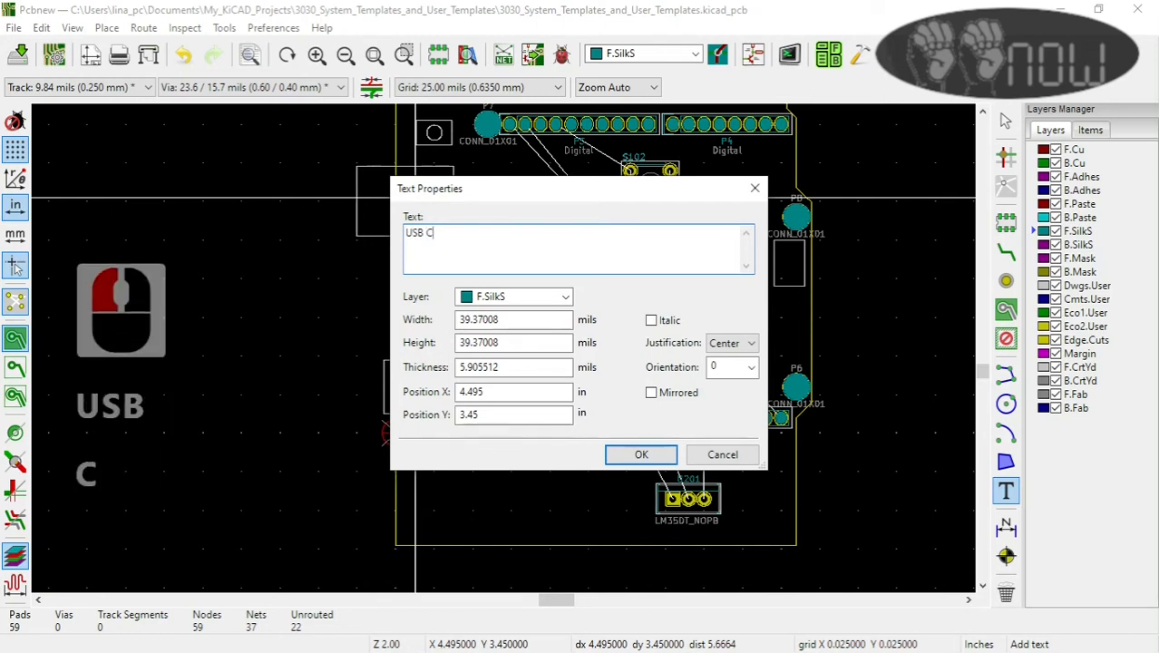
type("utout")
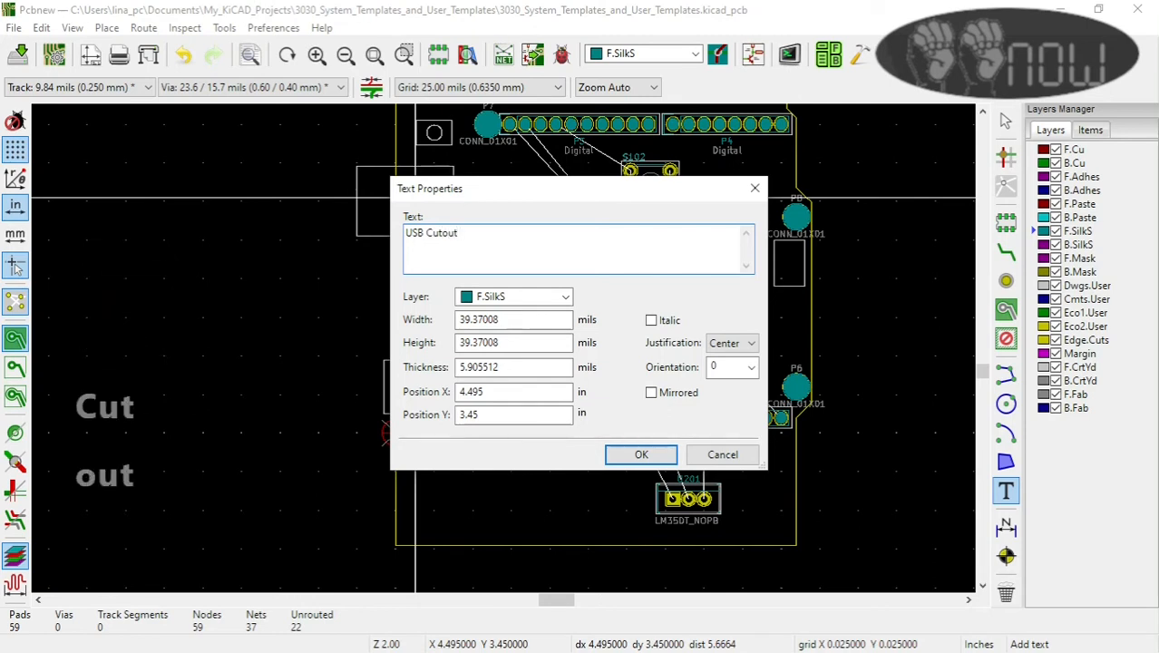
type(" do not forget")
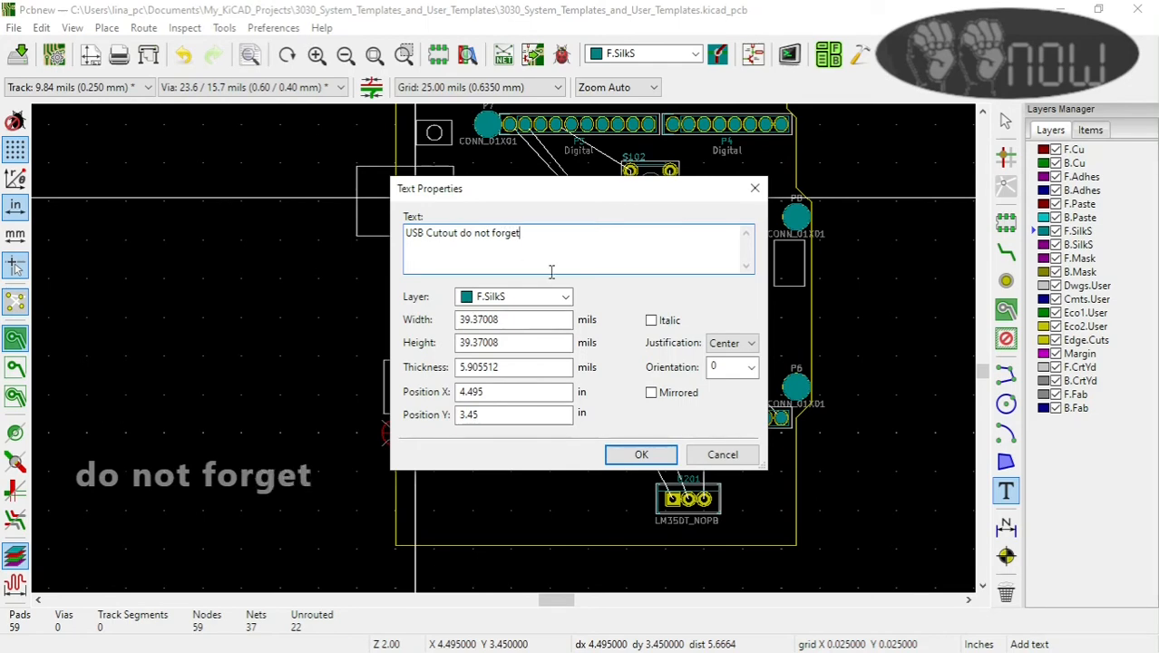
left_click(638, 455)
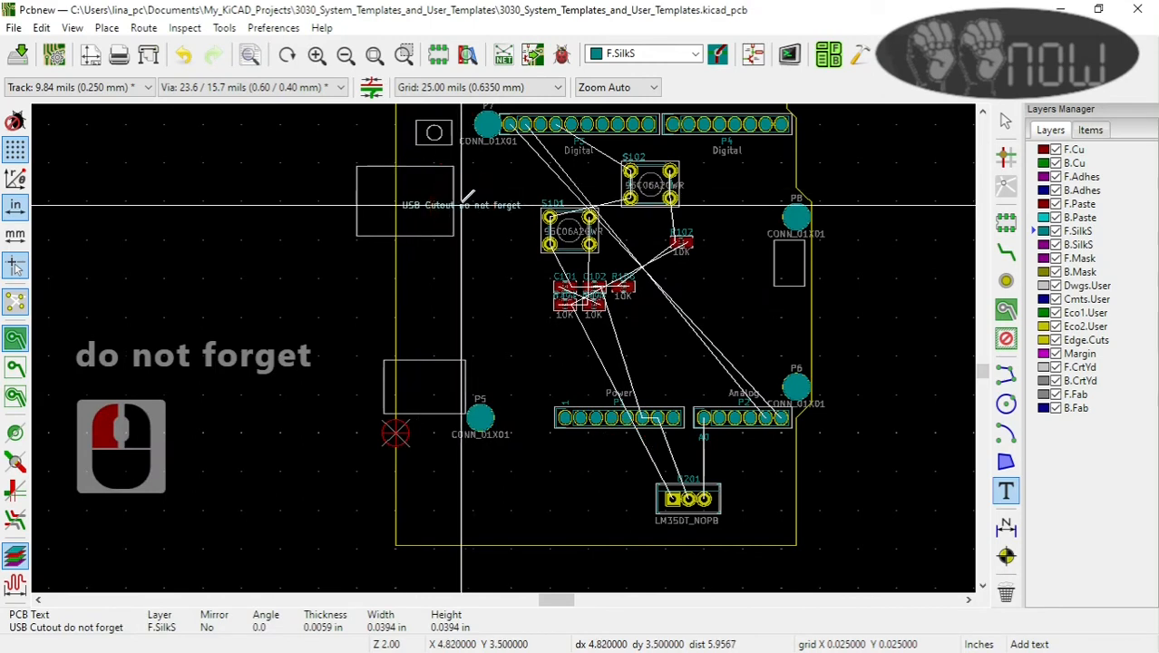
left_click(453, 201)
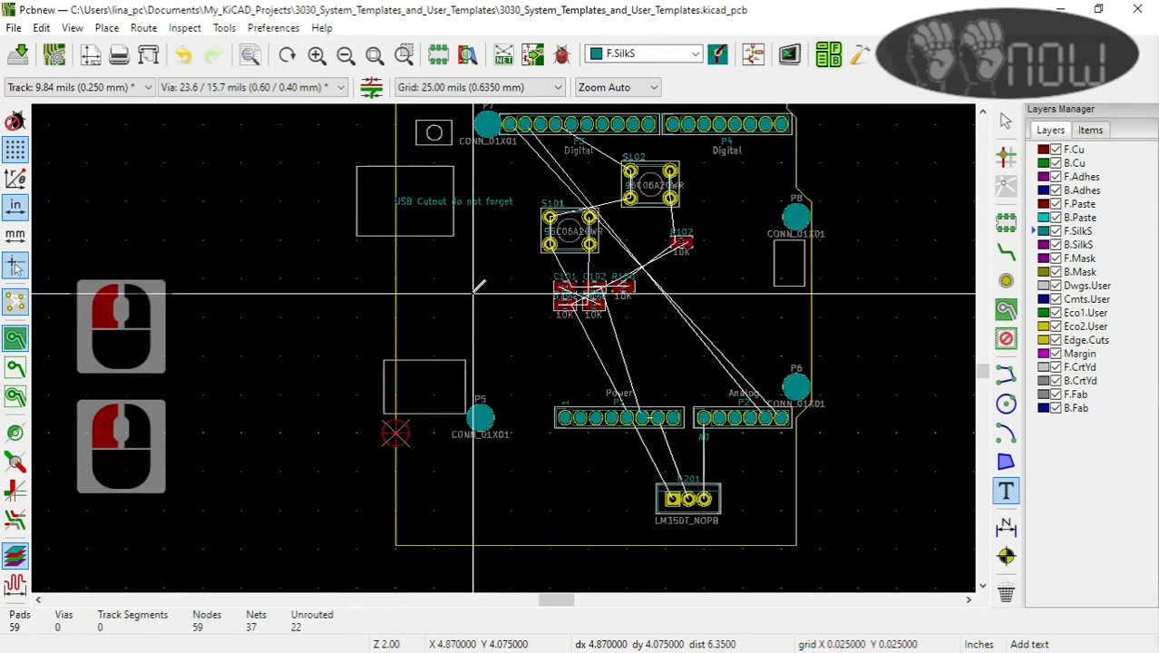
key("Escape")
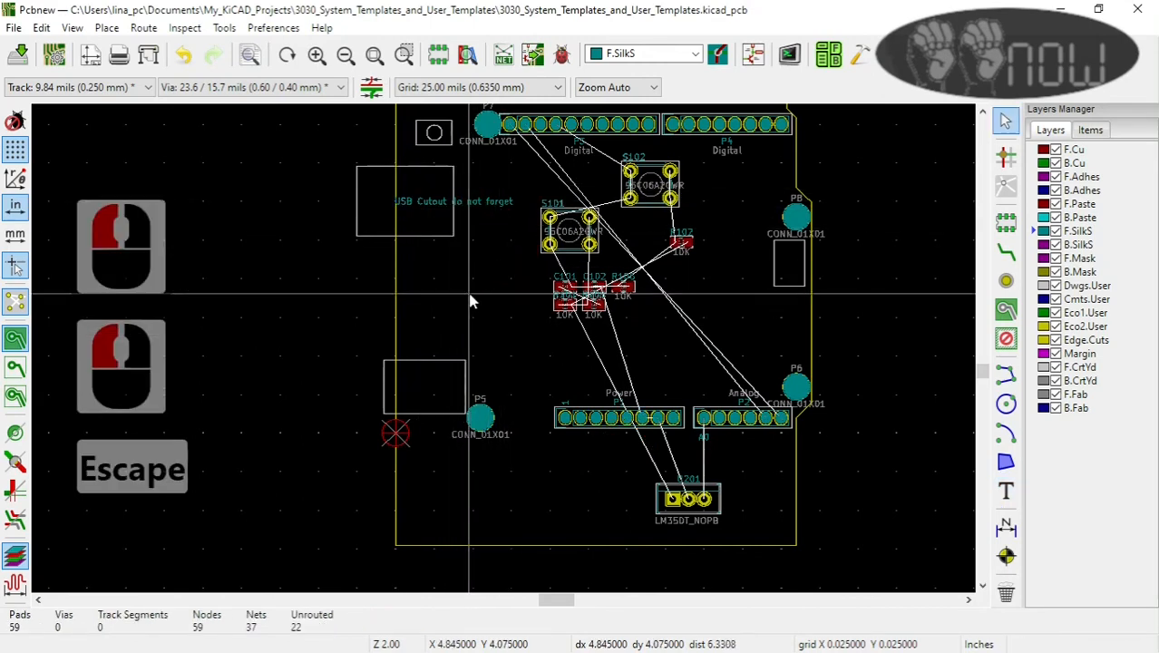
Step: Save the board and examine its components and silkscreen texts in the 3D Viewer
scroll(471, 302, "up", 1)
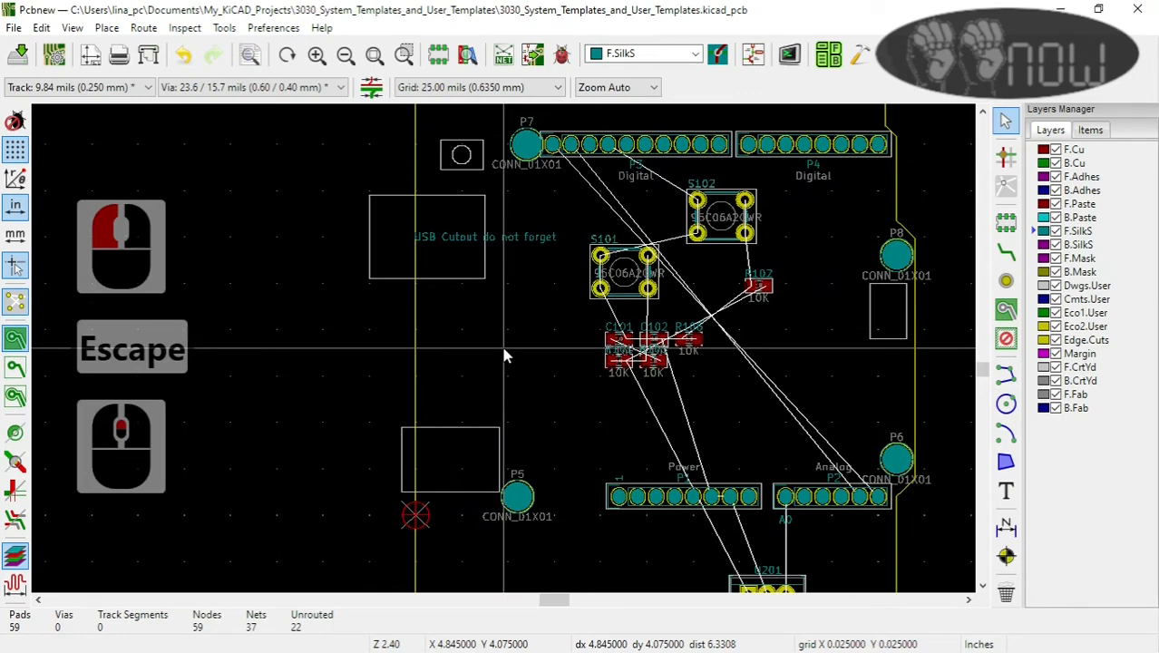
left_click(18, 53)
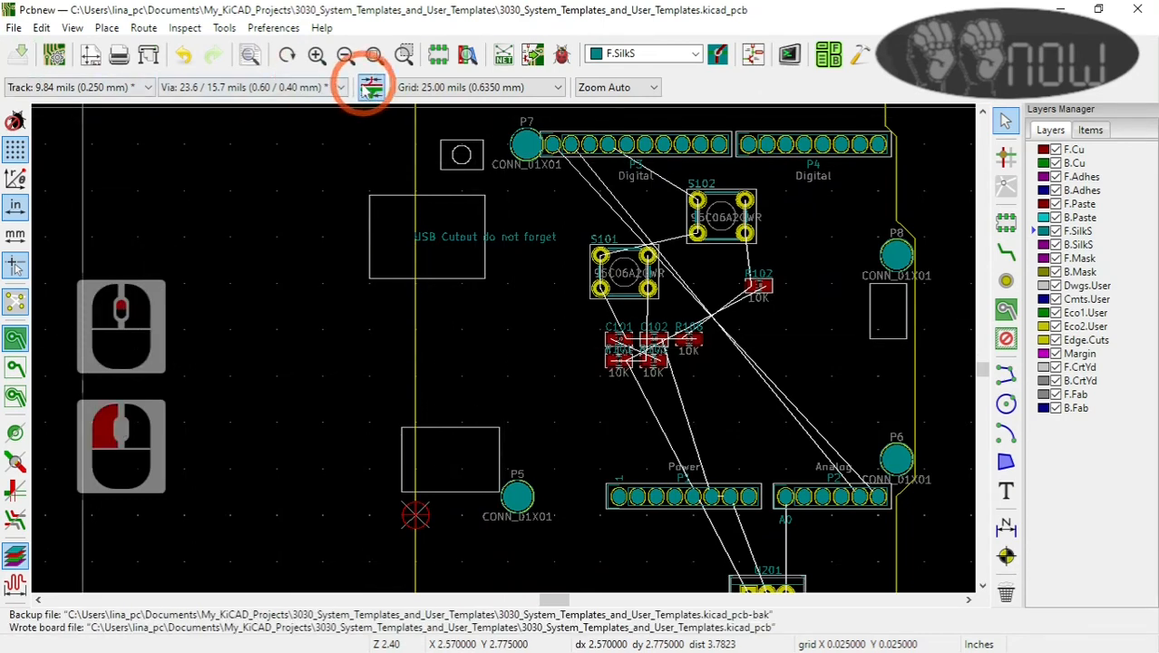
left_click(73, 27)
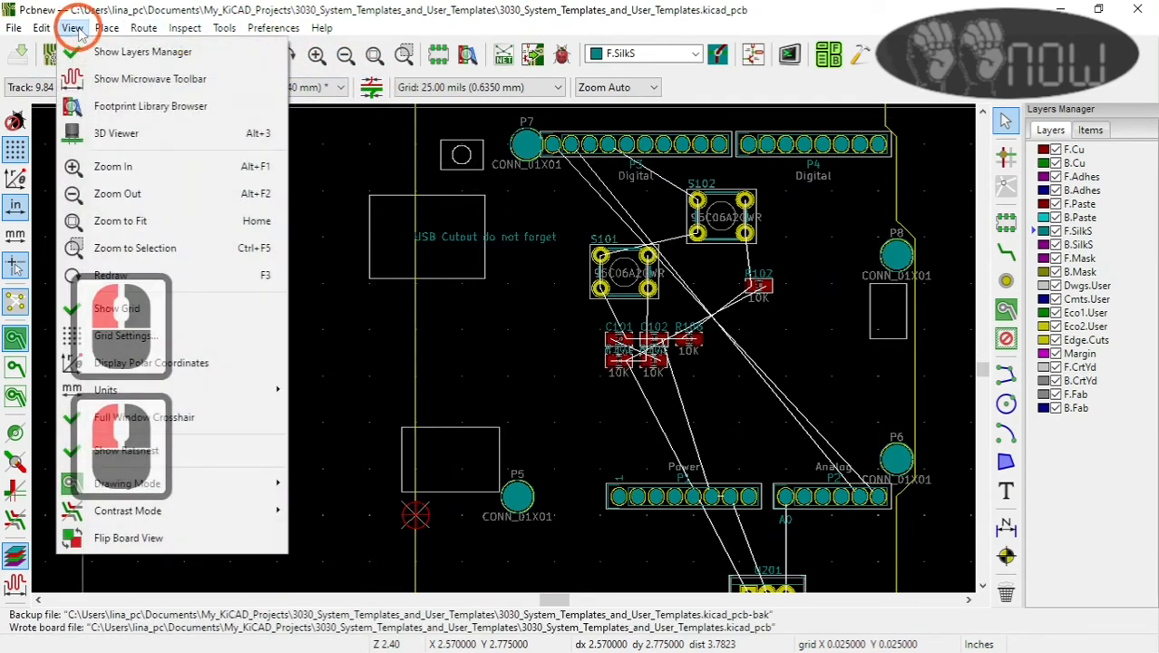
left_click(118, 134)
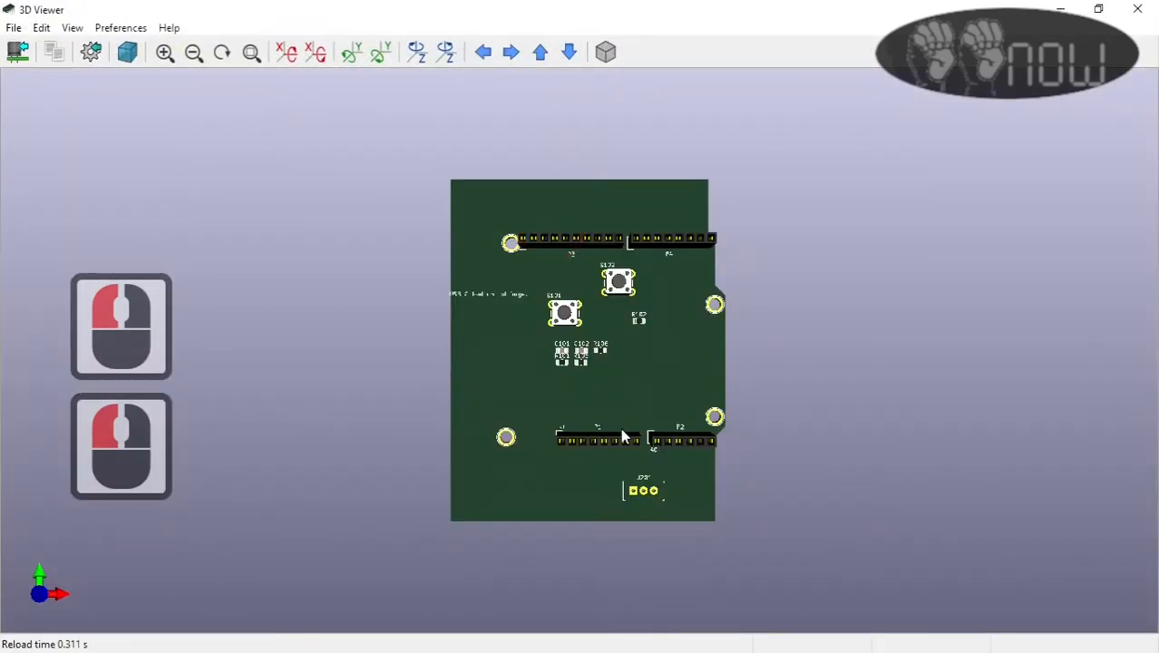
scroll(623, 437, "up", 2)
scroll(631, 436, "up", 1)
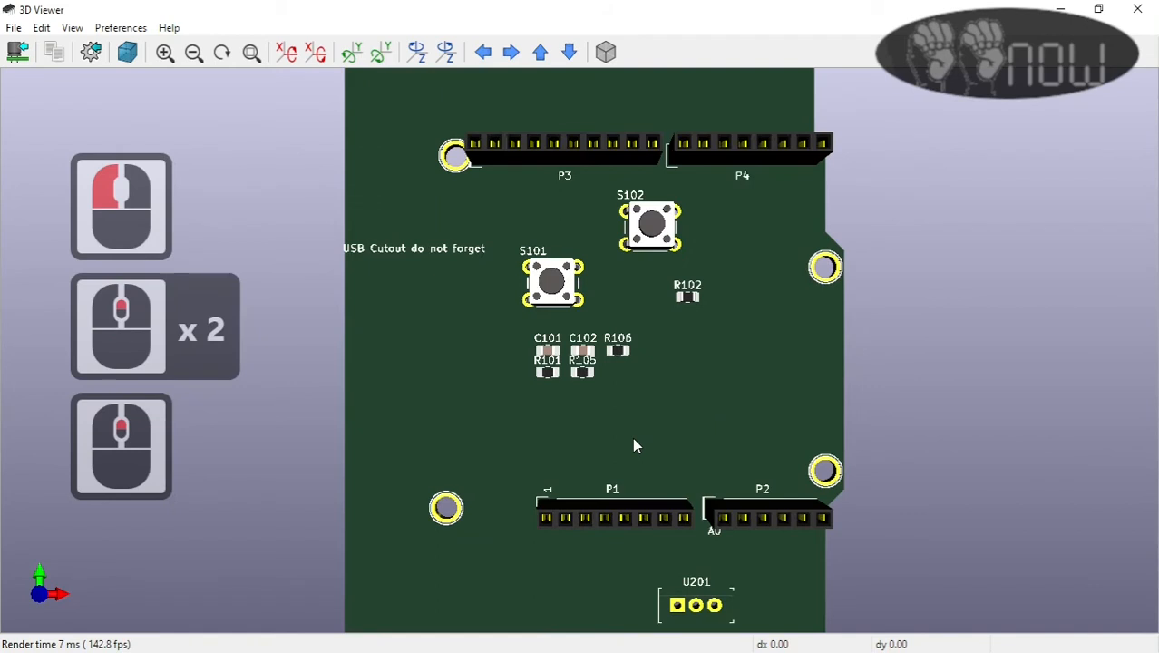
scroll(632, 437, "down", 2)
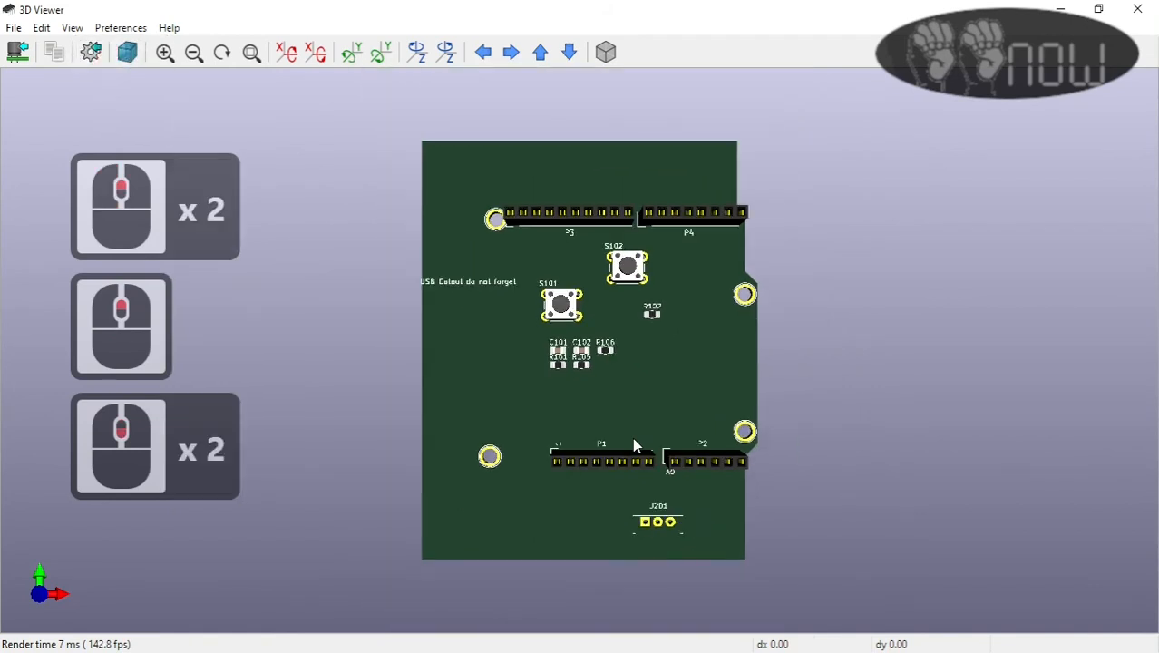